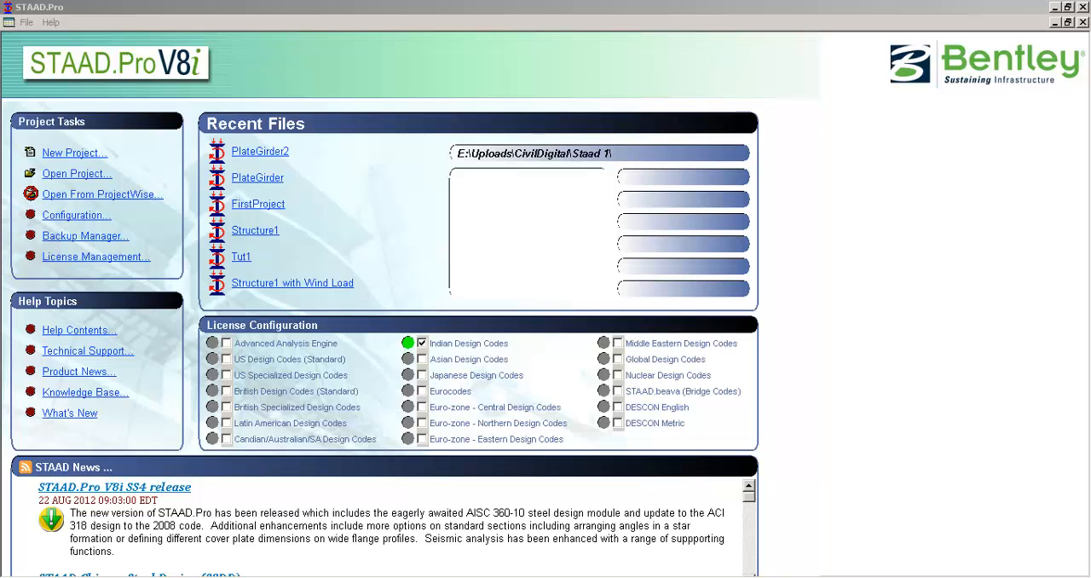
# - Set the program configuration's base unit to Metric and accept the configuration
pyautogui.click(501, 13)
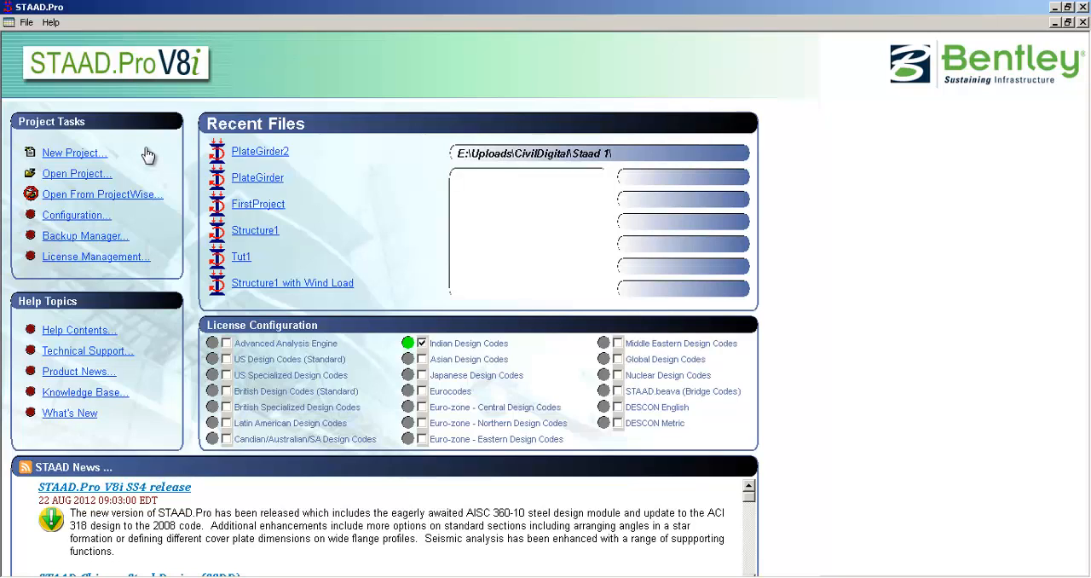
pyautogui.click(77, 219)
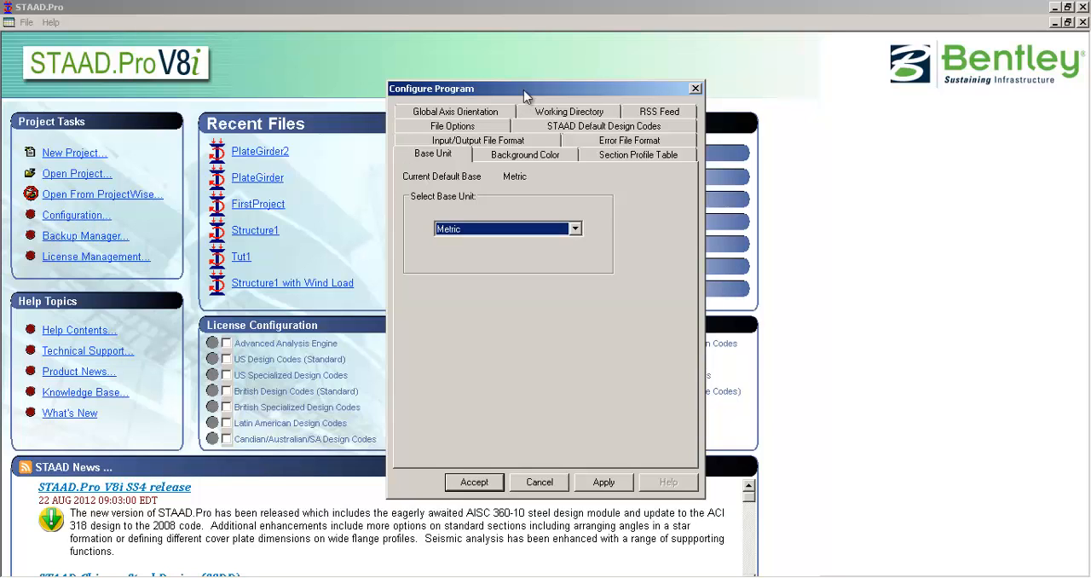
pyautogui.moveTo(501, 88); pyautogui.dragTo(472, 86)
pyautogui.click(497, 152)
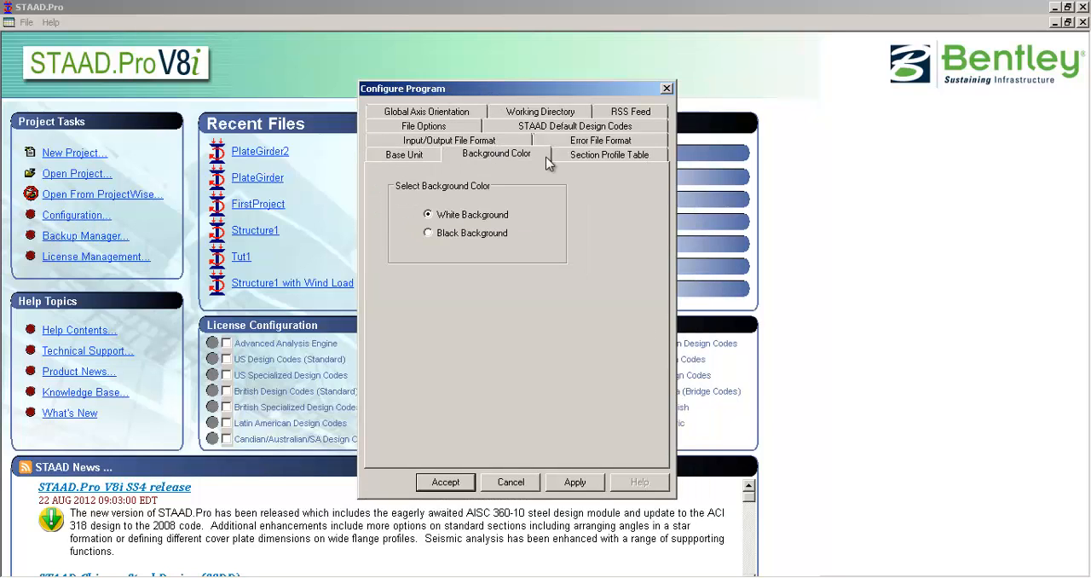
pyautogui.click(587, 154)
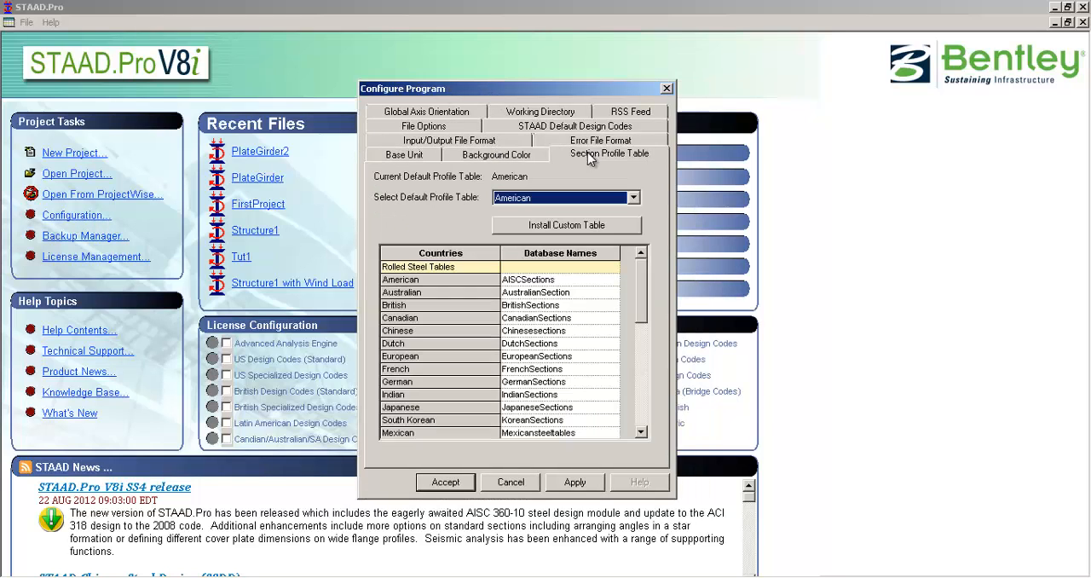
pyautogui.click(418, 157)
pyautogui.moveTo(463, 90)
pyautogui.mouseDown()
pyautogui.moveTo(441, 81)
pyautogui.moveTo(486, 97)
pyautogui.moveTo(459, 107)
pyautogui.mouseUp()
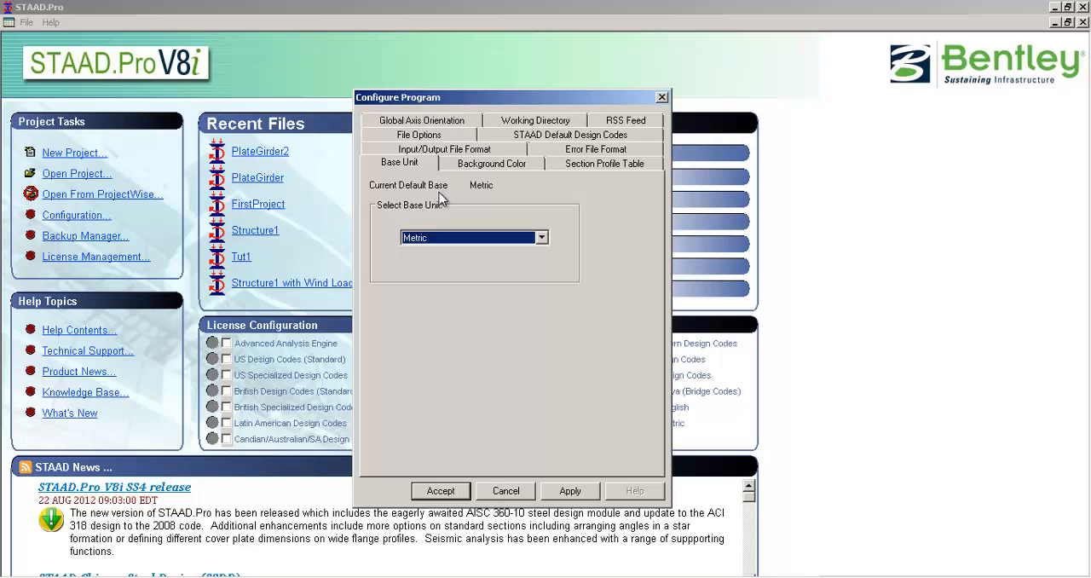
pyautogui.click(424, 239)
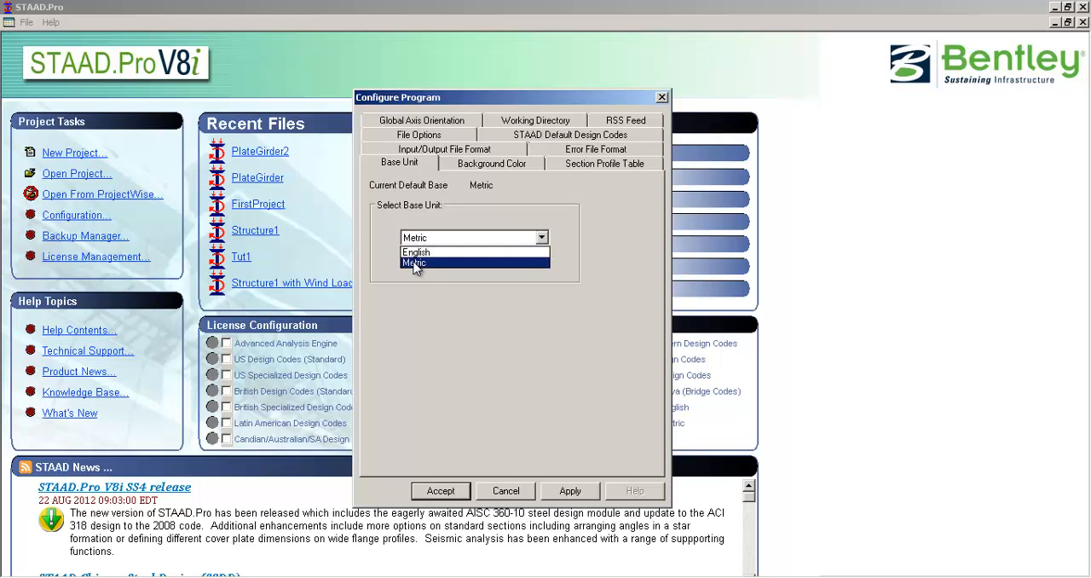
pyautogui.click(416, 263)
pyautogui.click(439, 492)
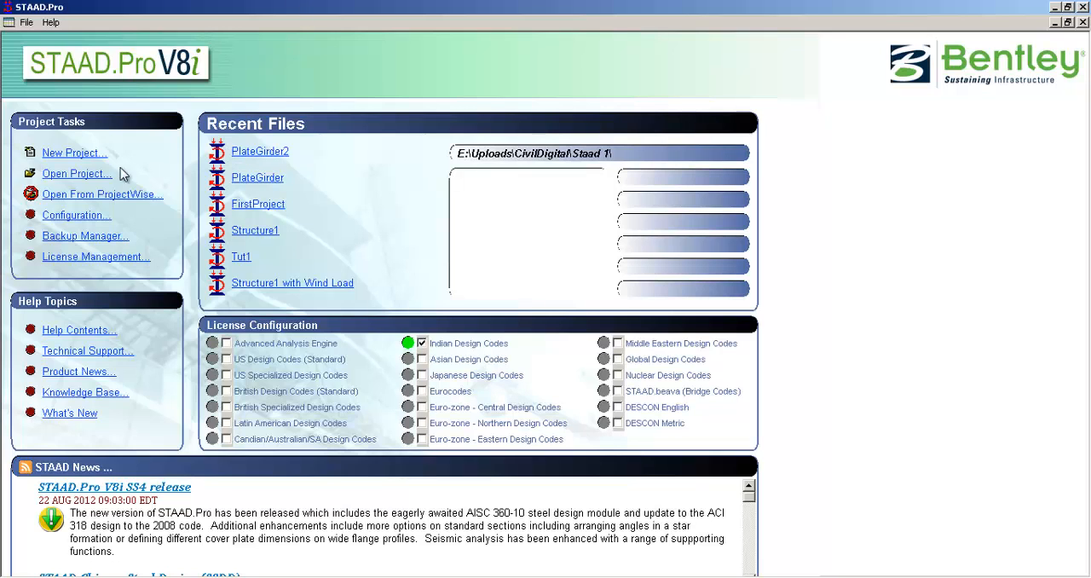
# - Start a new Space structure project with the file name Tutorial1 and proceed to the starting options
pyautogui.click(75, 153)
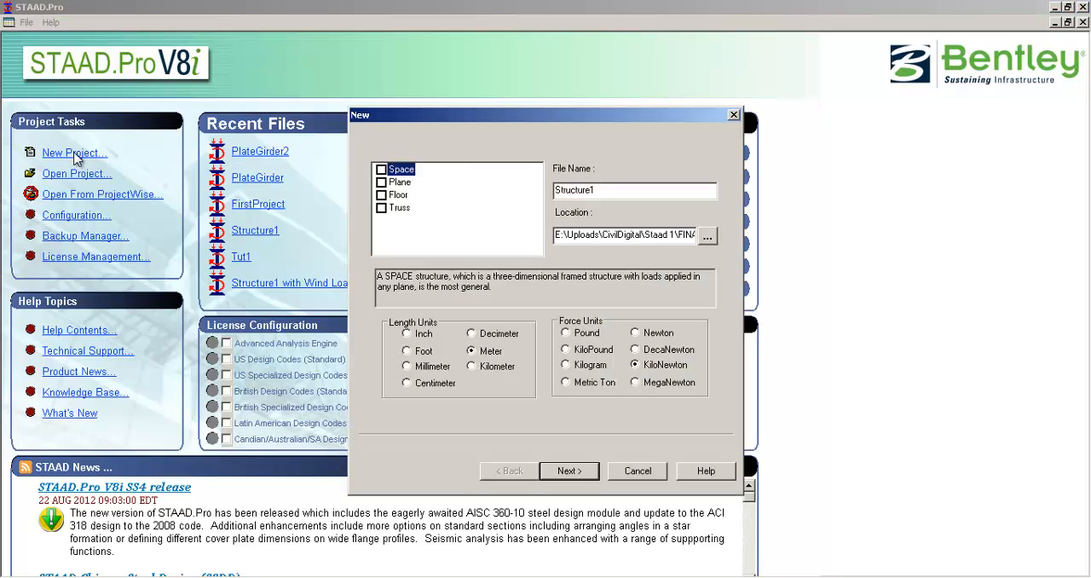
pyautogui.moveTo(433, 109); pyautogui.dragTo(336, 97)
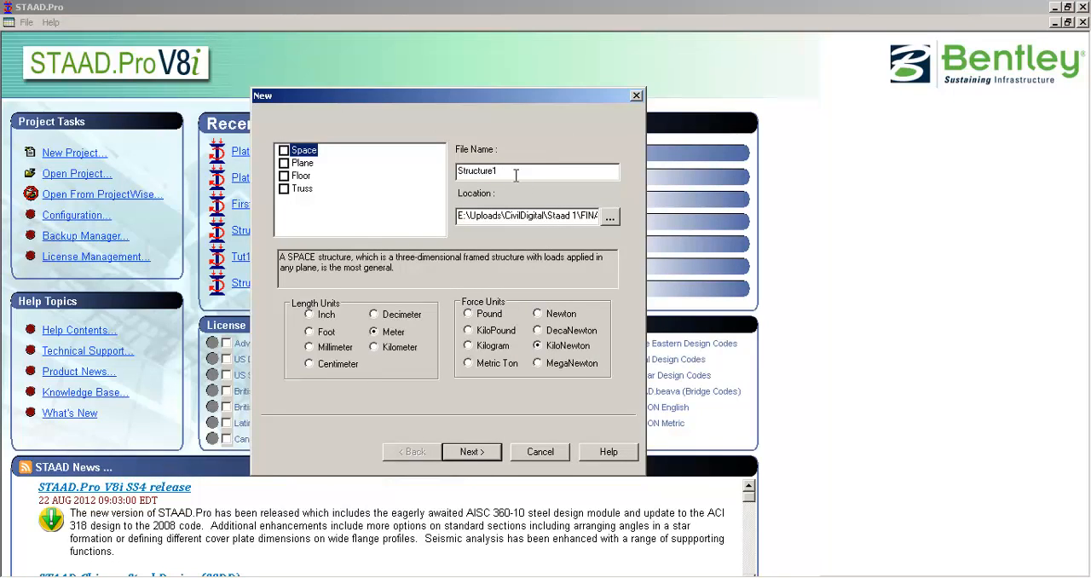
pyautogui.moveTo(515, 177); pyautogui.dragTo(420, 160)
pyautogui.write('Tutorial1')
pyautogui.moveTo(331, 99)
pyautogui.mouseDown()
pyautogui.moveTo(377, 84)
pyautogui.moveTo(323, 82)
pyautogui.mouseUp()
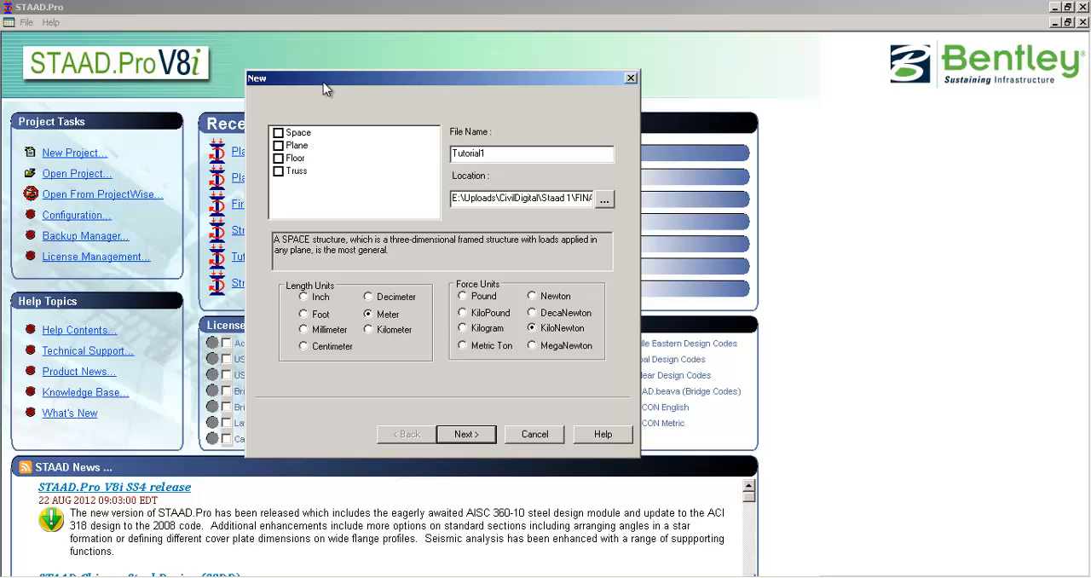
pyautogui.click(289, 134)
pyautogui.click(476, 435)
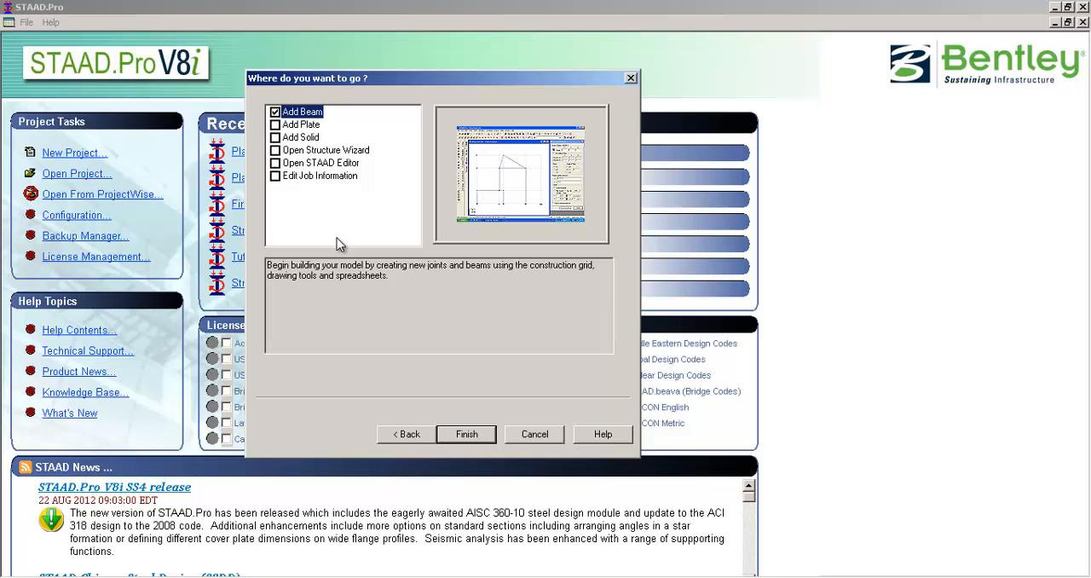
# - Choose Add Beam as the starting point for the model and finish creating the project
pyautogui.click(324, 176)
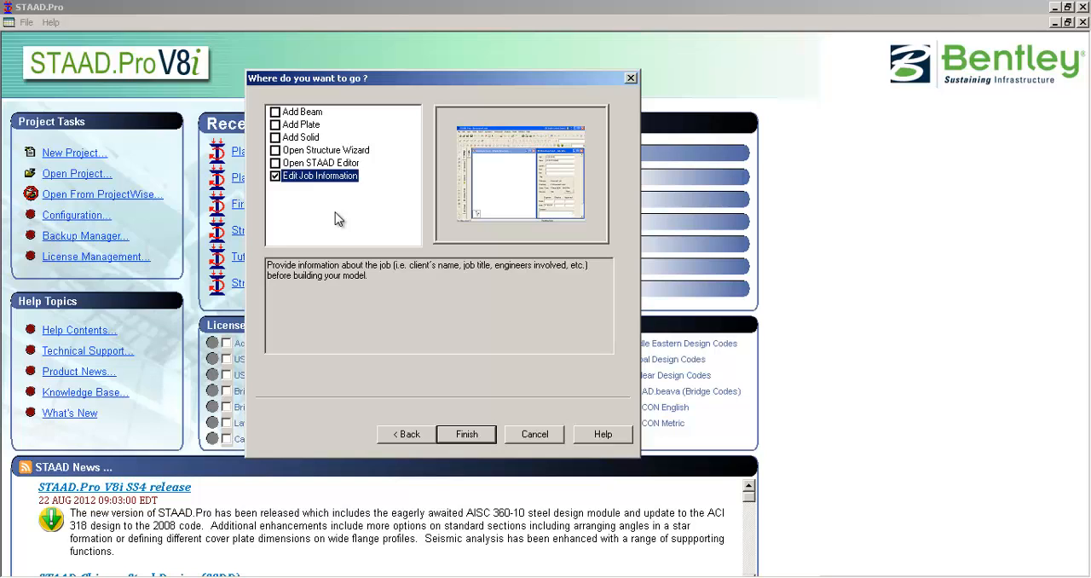
pyautogui.click(307, 162)
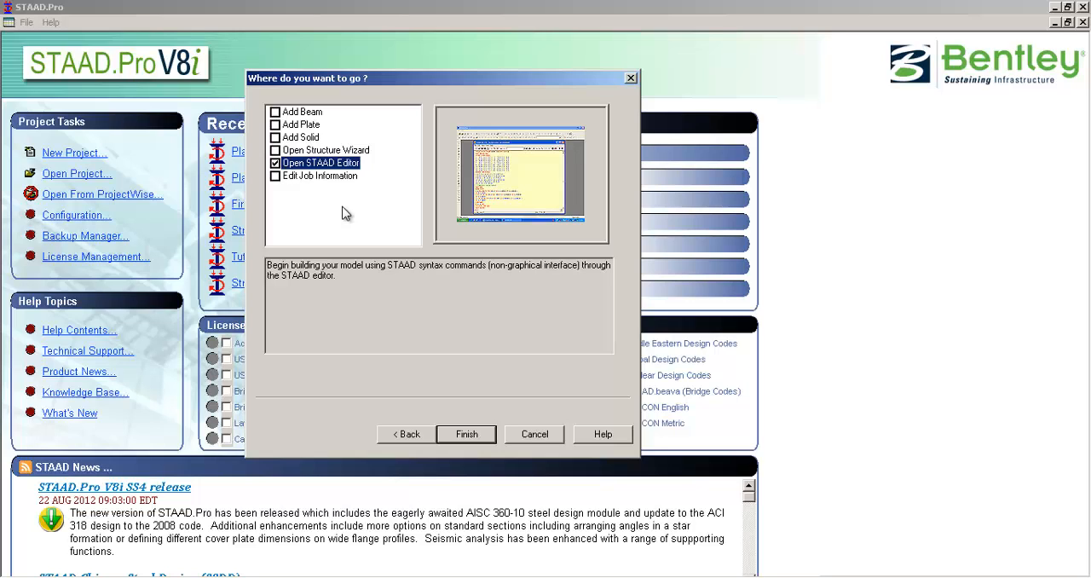
pyautogui.click(324, 151)
pyautogui.moveTo(377, 83); pyautogui.dragTo(366, 78)
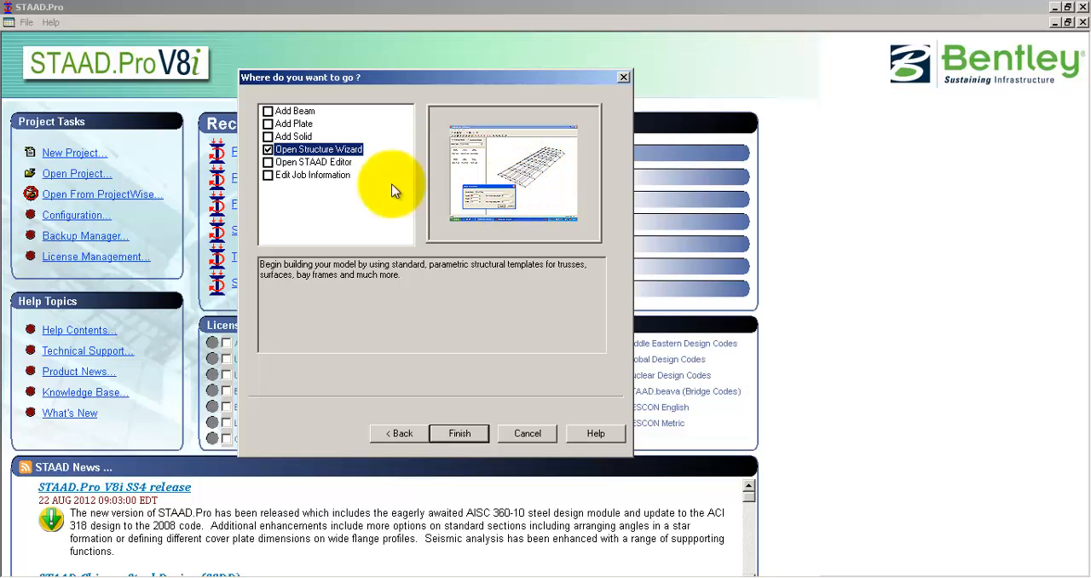
pyautogui.click(294, 112)
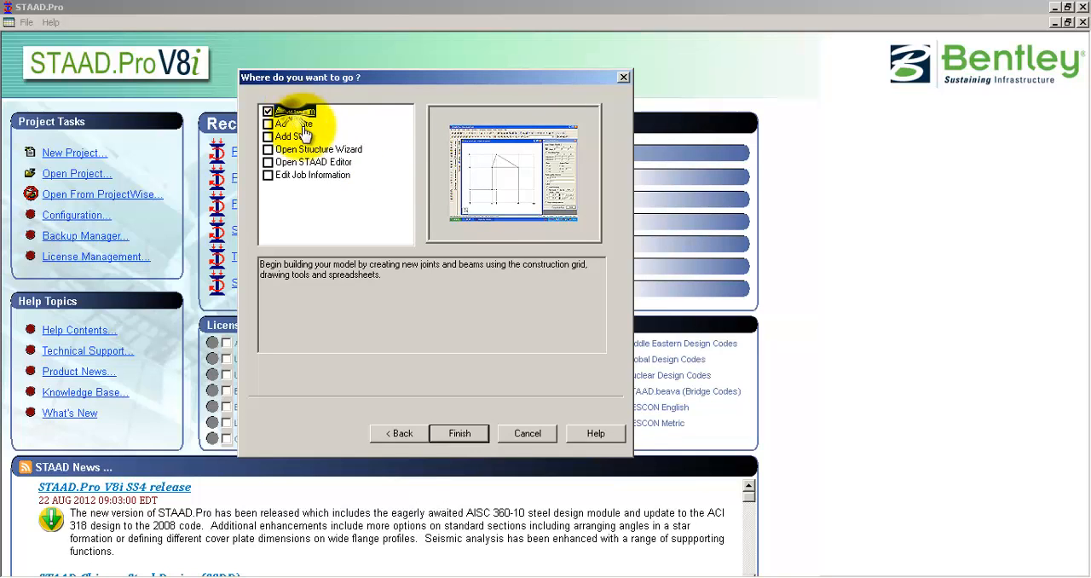
pyautogui.click(469, 435)
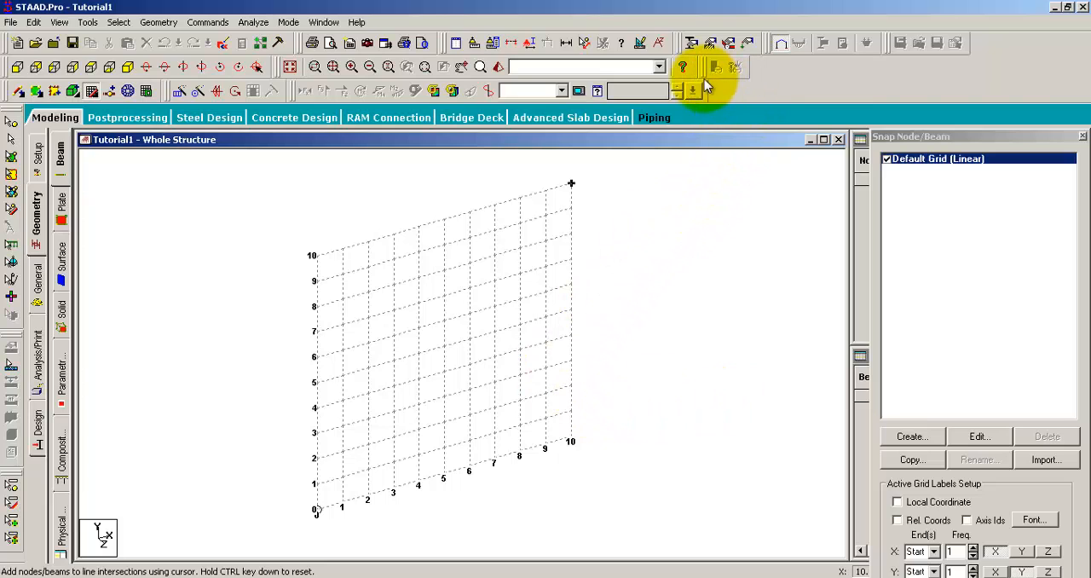
pyautogui.moveTo(702, 72)
pyautogui.mouseDown()
pyautogui.moveTo(712, 95)
pyautogui.moveTo(702, 69)
pyautogui.mouseUp()
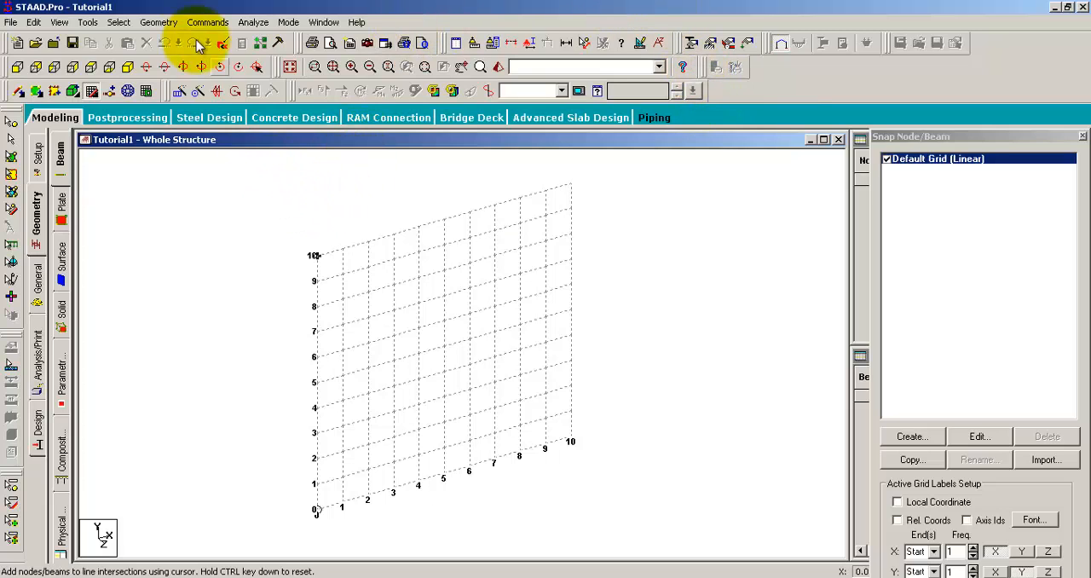
pyautogui.click(30, 23)
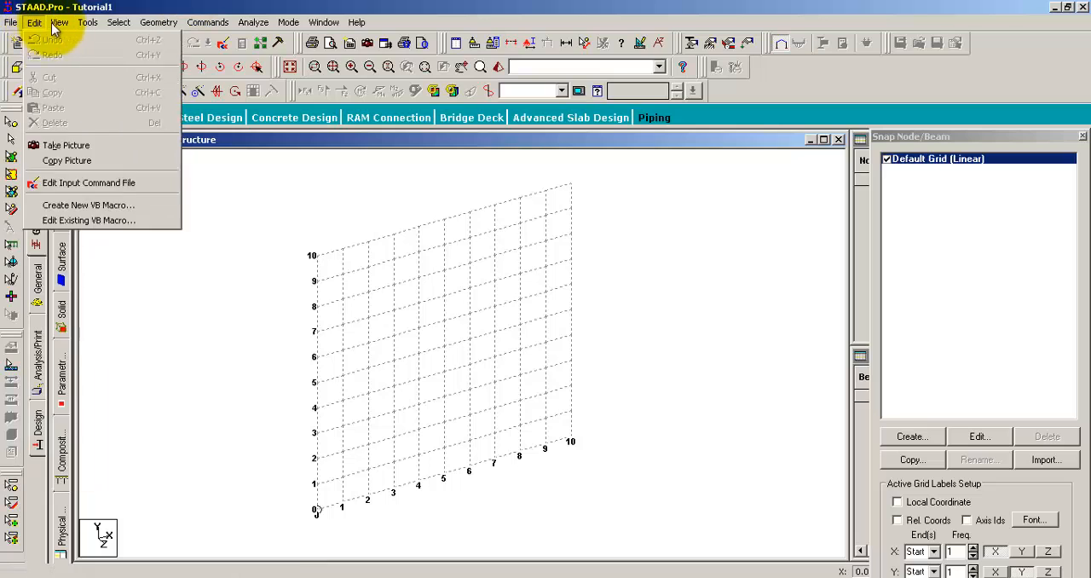
pyautogui.moveTo(205, 22)
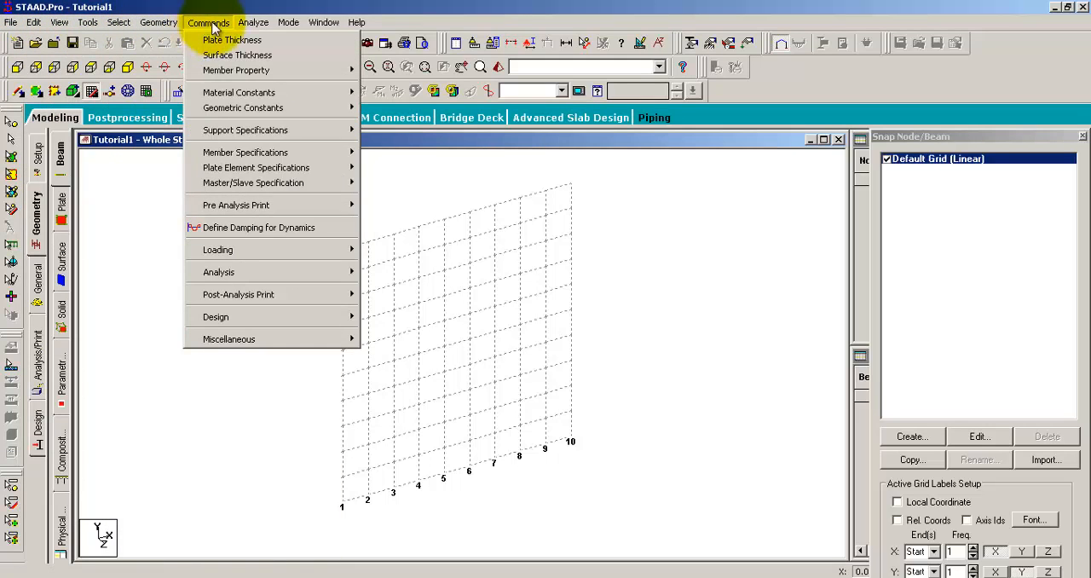
pyautogui.click(193, 5)
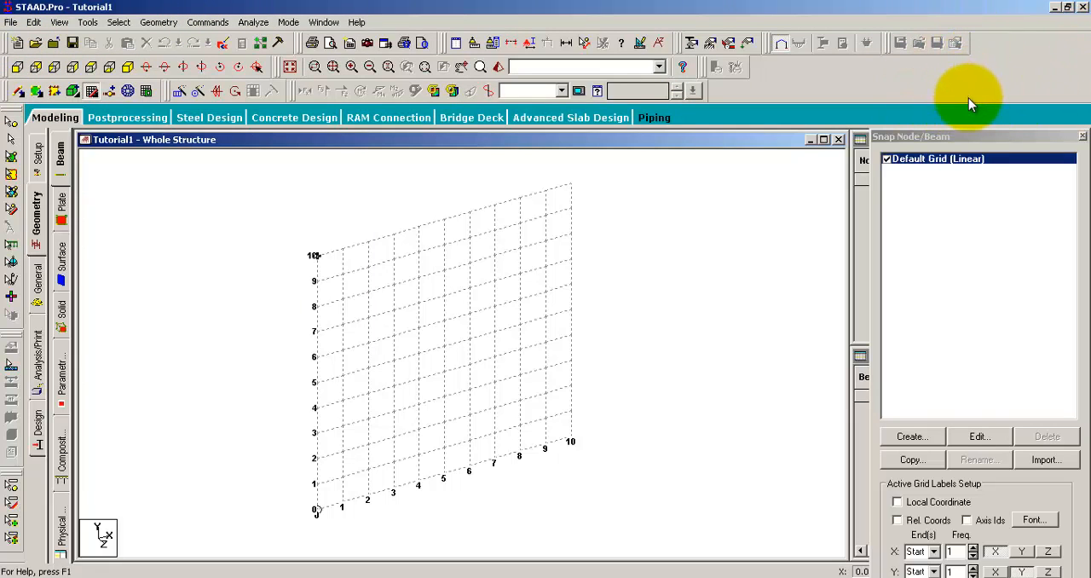
# - View the default grid from the front and other standard directions, ending in the isometric view
pyautogui.click(18, 68)
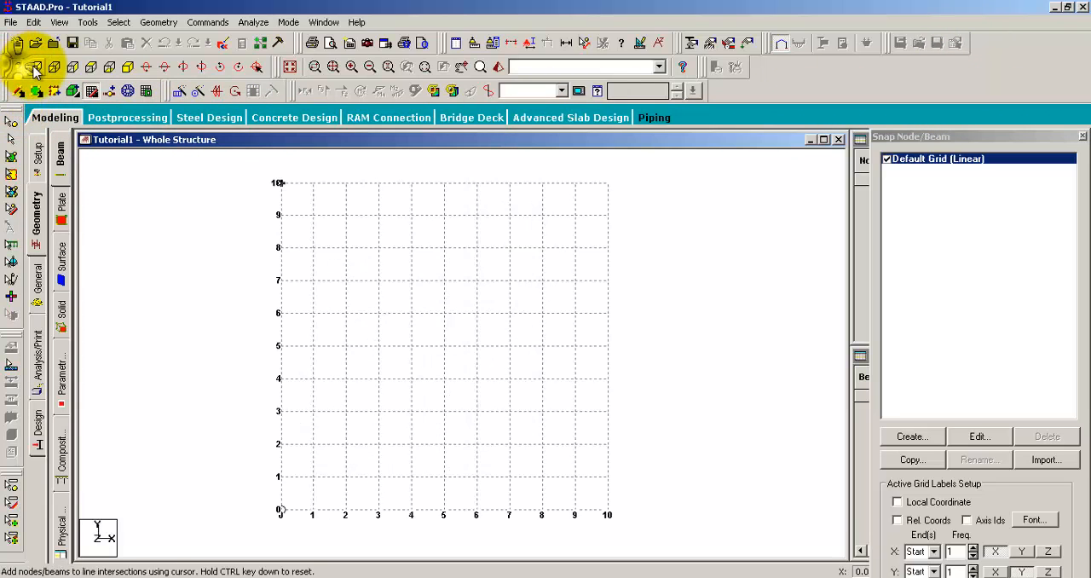
pyautogui.click(54, 66)
pyautogui.click(109, 66)
pyautogui.click(126, 74)
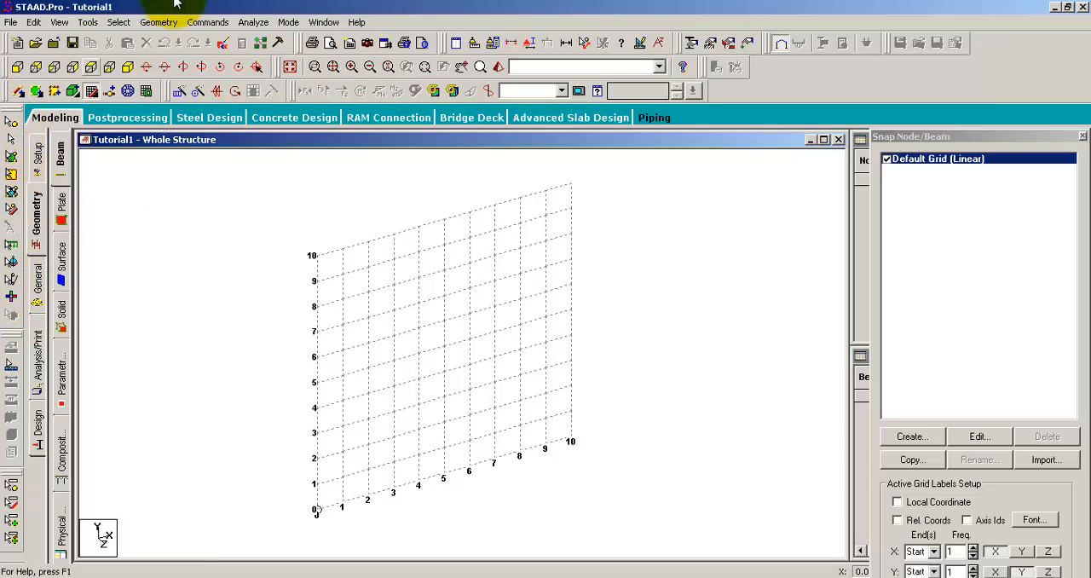
# - Look through the modeling stages from setup and geometry to general properties, analysis and design, dismissing the analysis commands dialog
pyautogui.click(39, 158)
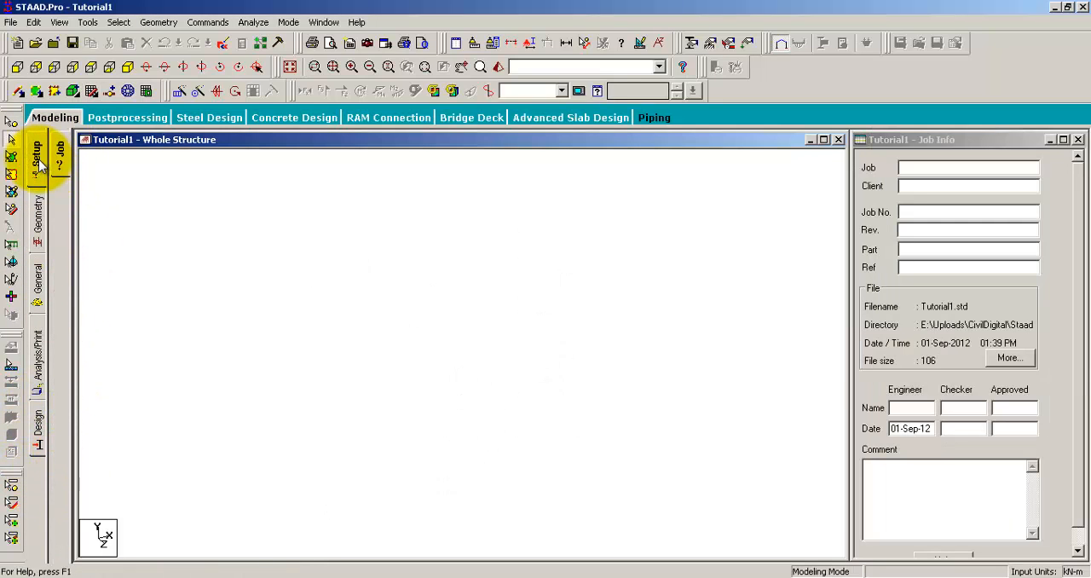
pyautogui.click(38, 209)
pyautogui.click(38, 277)
pyautogui.click(39, 352)
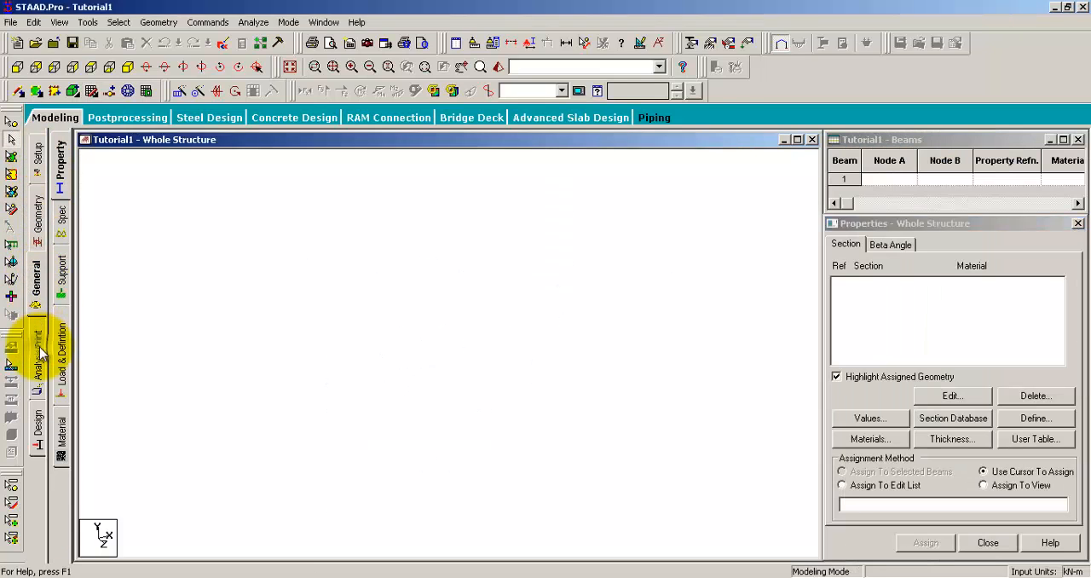
pyautogui.click(624, 463)
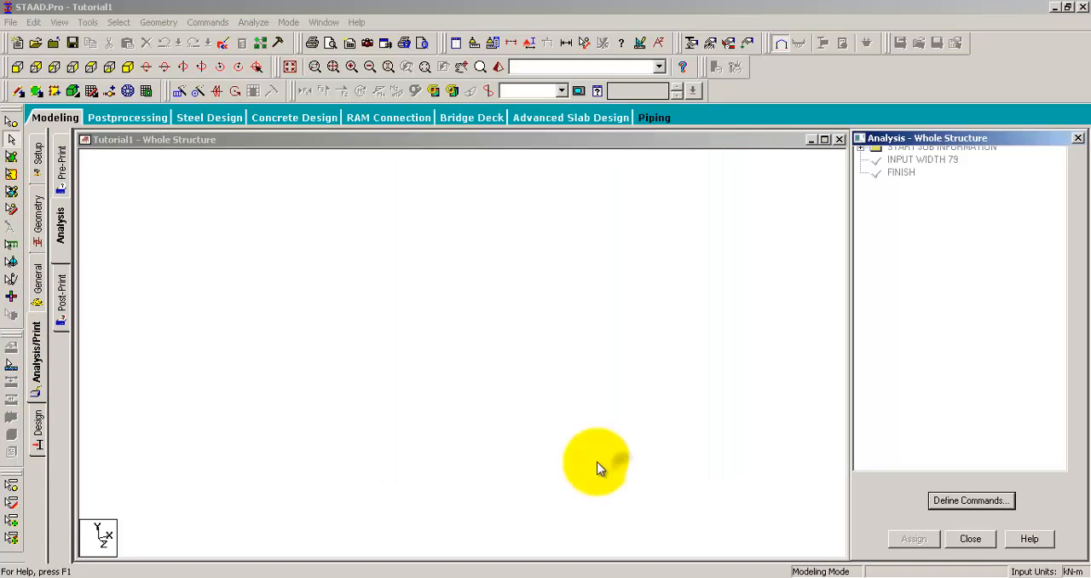
pyautogui.click(38, 423)
# - Examine the job information form in the setup stage, including the Job, Rev. and Ref fields
pyautogui.click(44, 170)
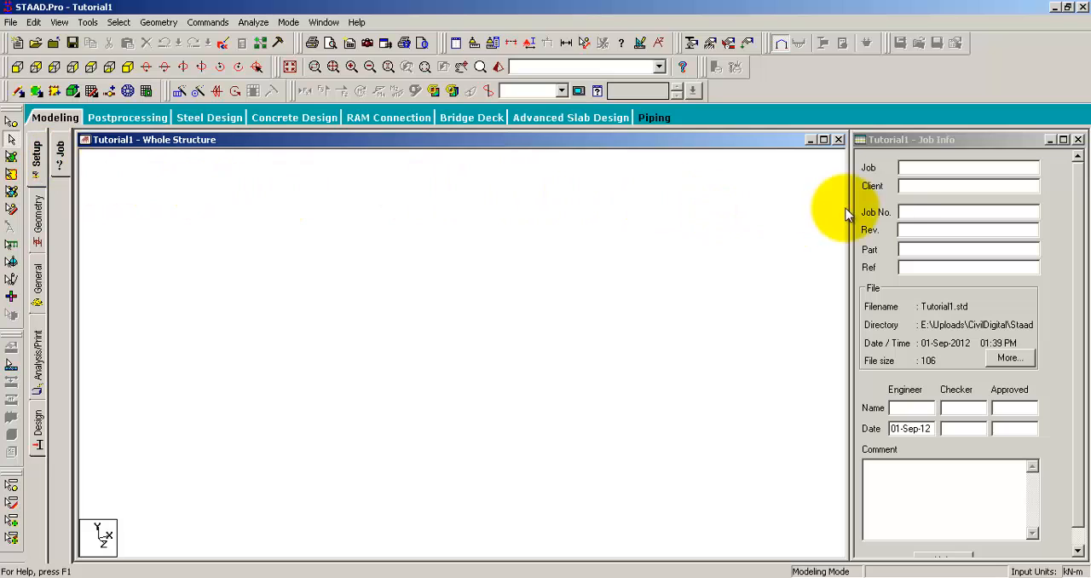
pyautogui.click(937, 169)
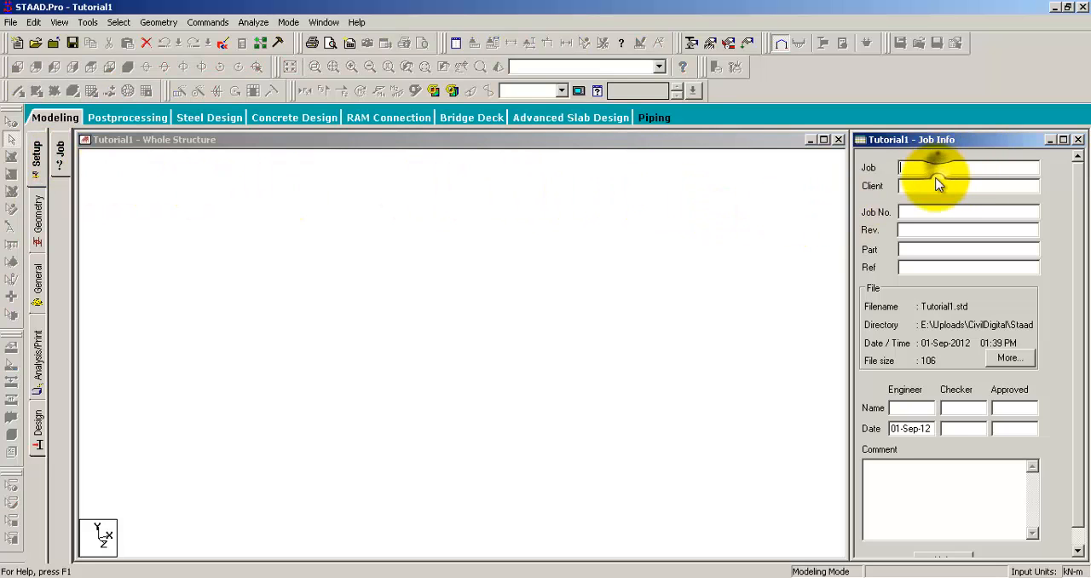
pyautogui.click(927, 232)
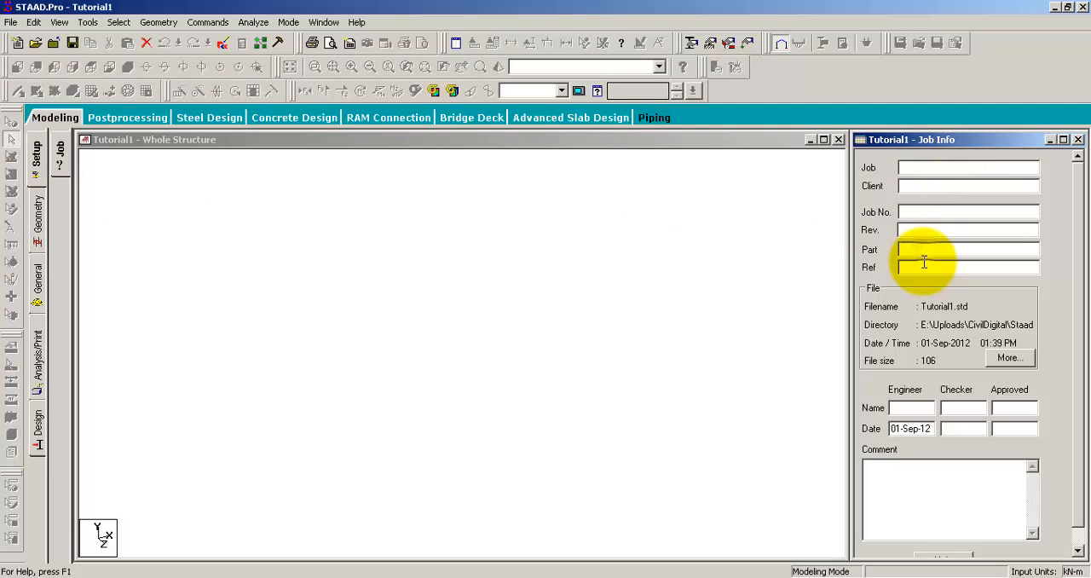
pyautogui.click(924, 266)
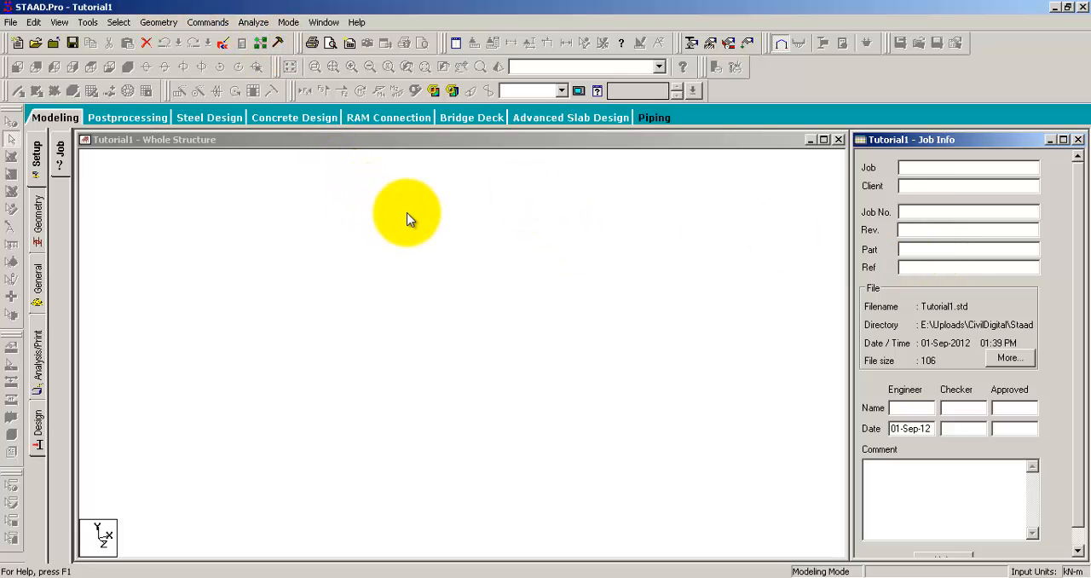
# - Look through the geometry stage and the general stage's property, support, load and definition, and material pages
pyautogui.click(37, 215)
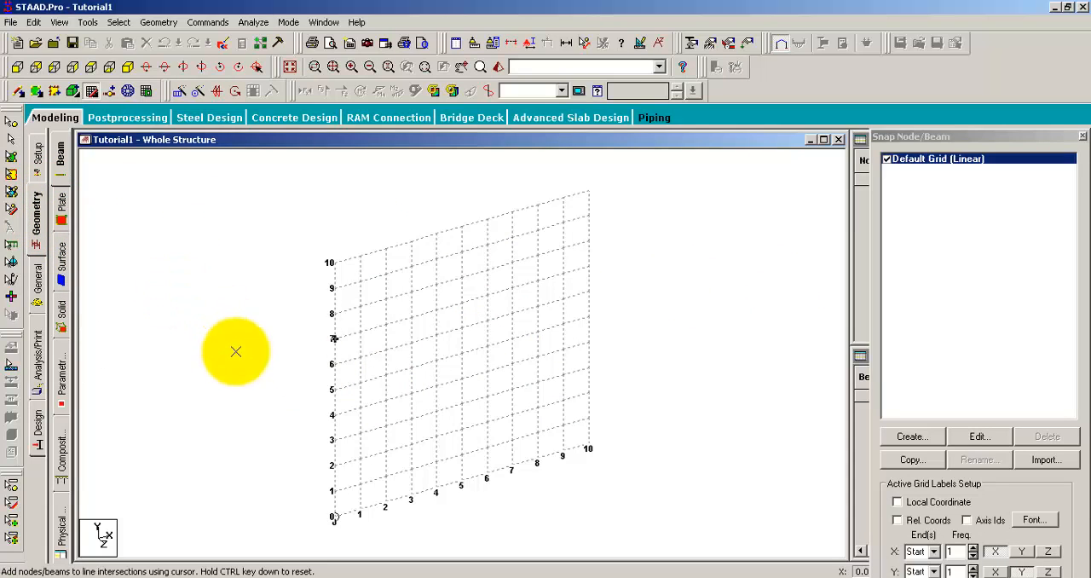
pyautogui.click(37, 275)
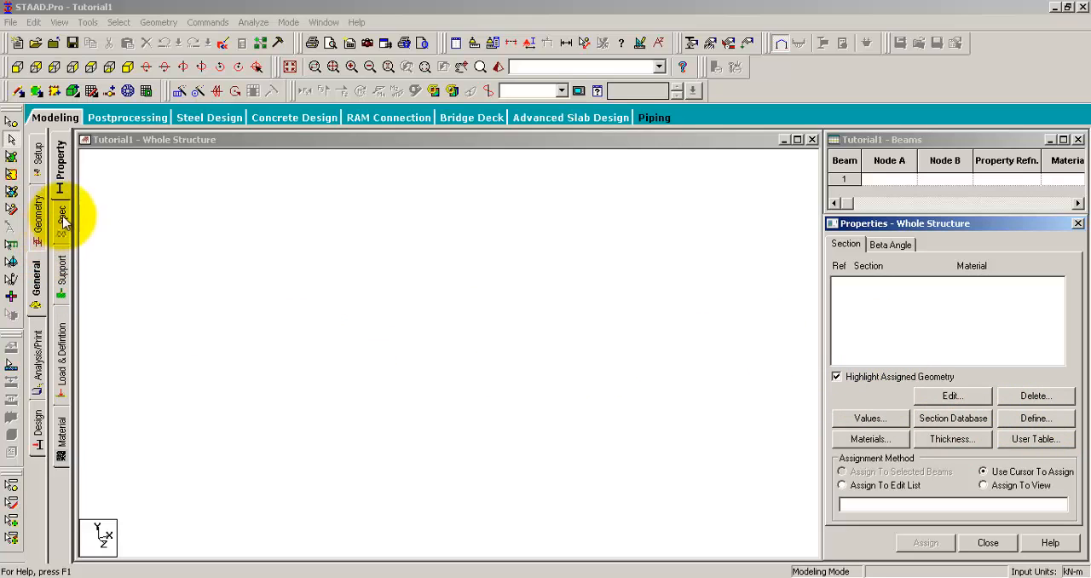
pyautogui.click(62, 274)
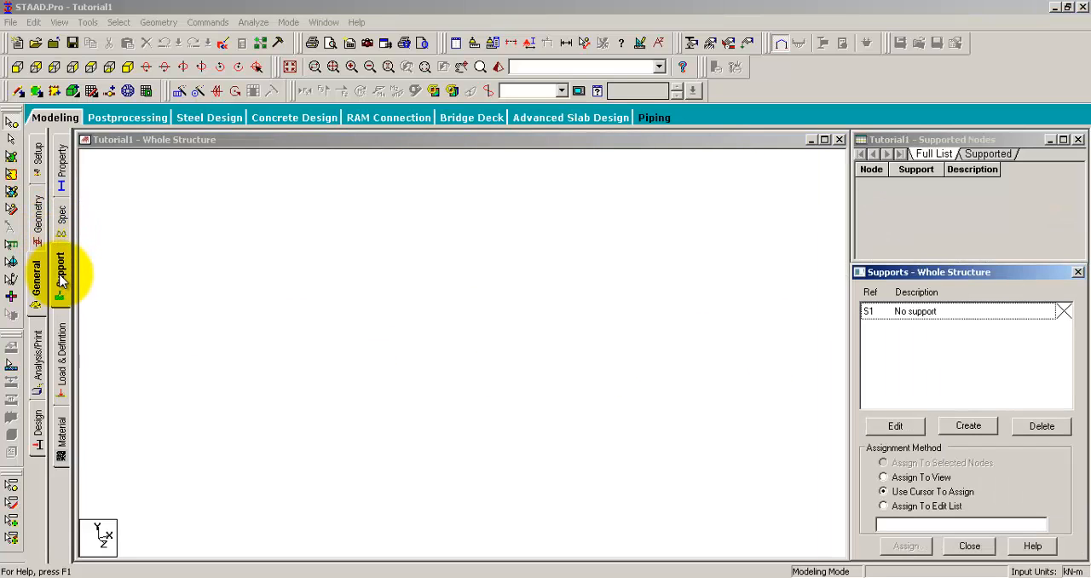
pyautogui.click(67, 354)
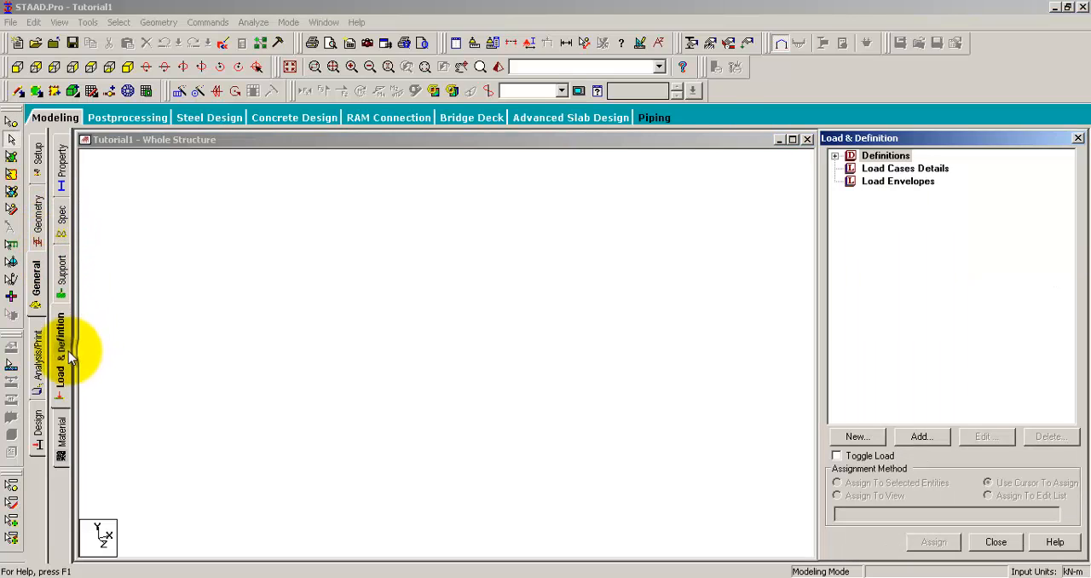
pyautogui.click(65, 433)
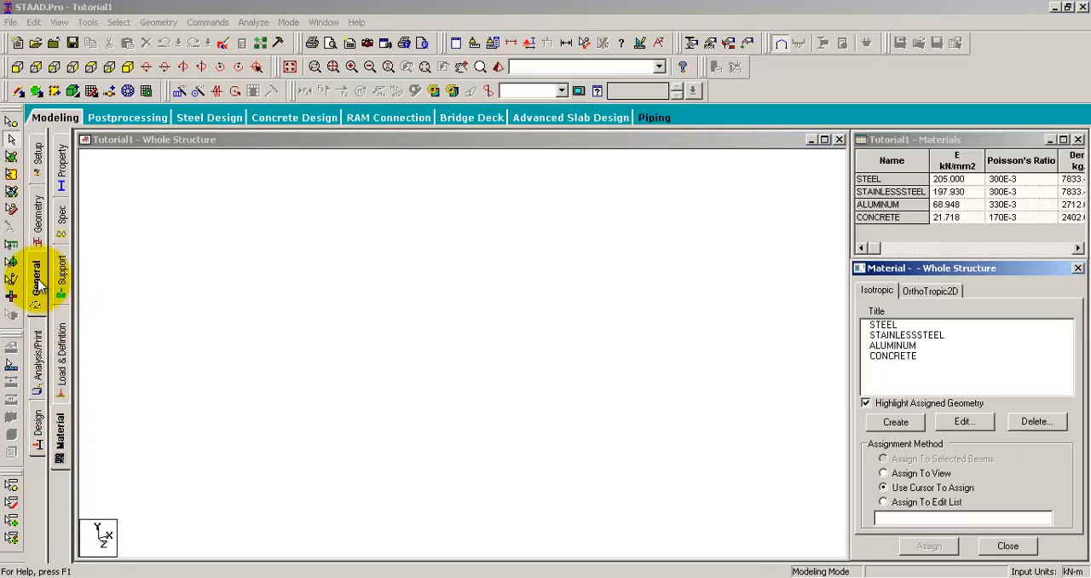
# - View the analysis and steel design stages, dismissing the analysis commands dialog, and return to the job setup
pyautogui.click(38, 358)
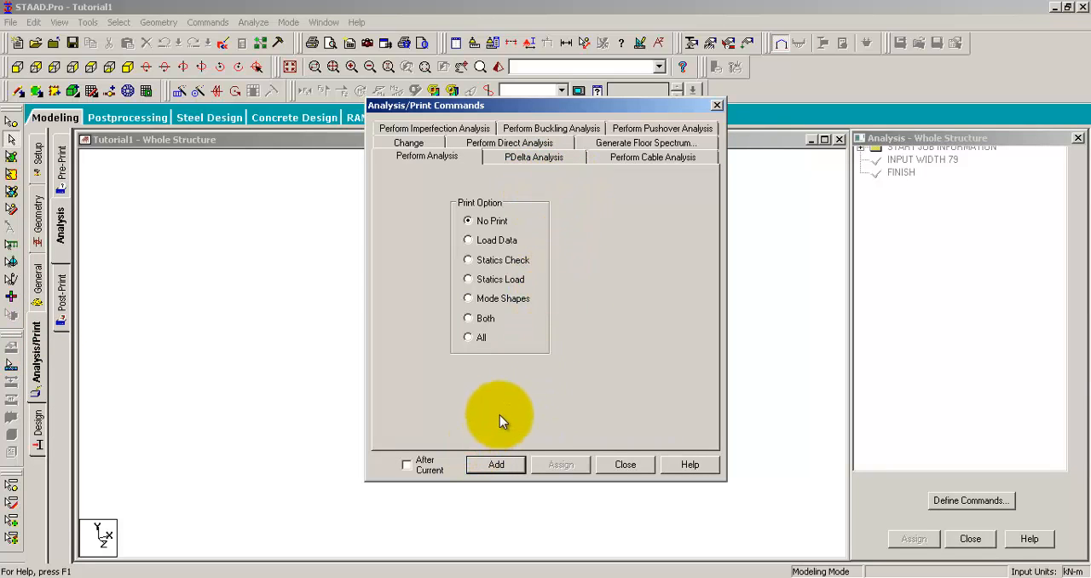
pyautogui.click(607, 467)
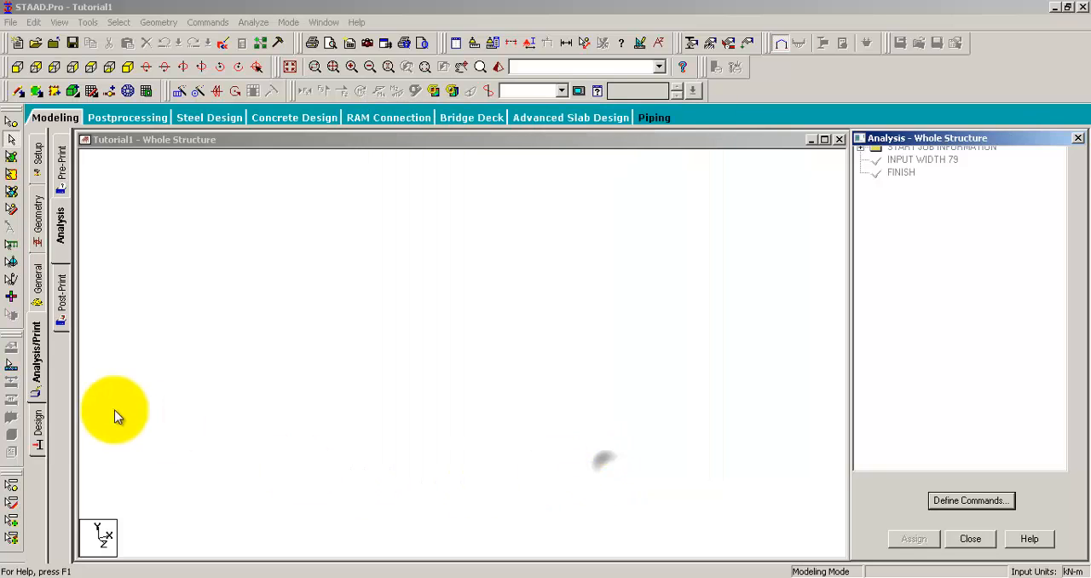
pyautogui.click(39, 426)
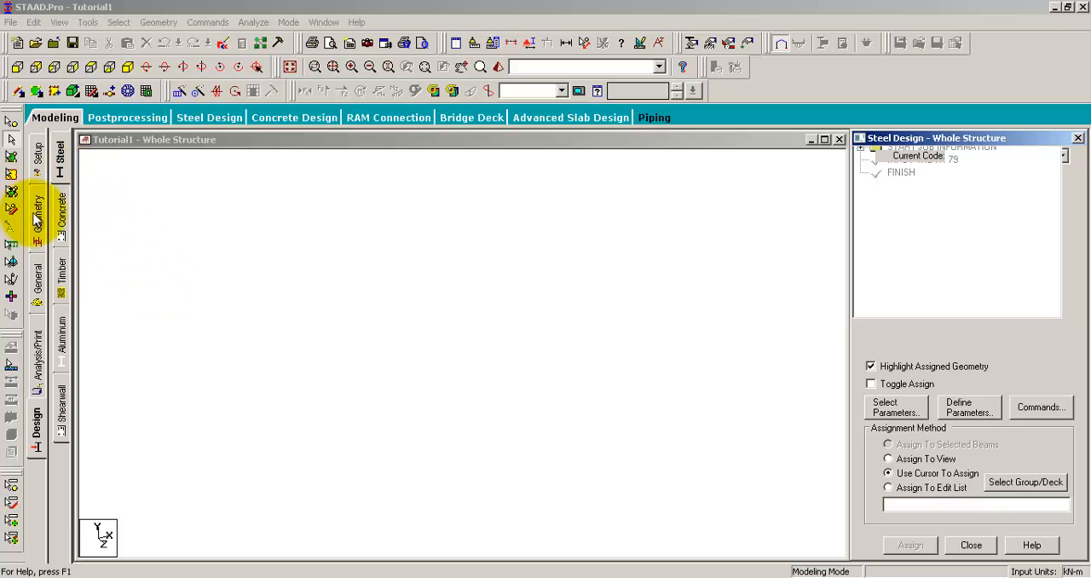
pyautogui.click(38, 155)
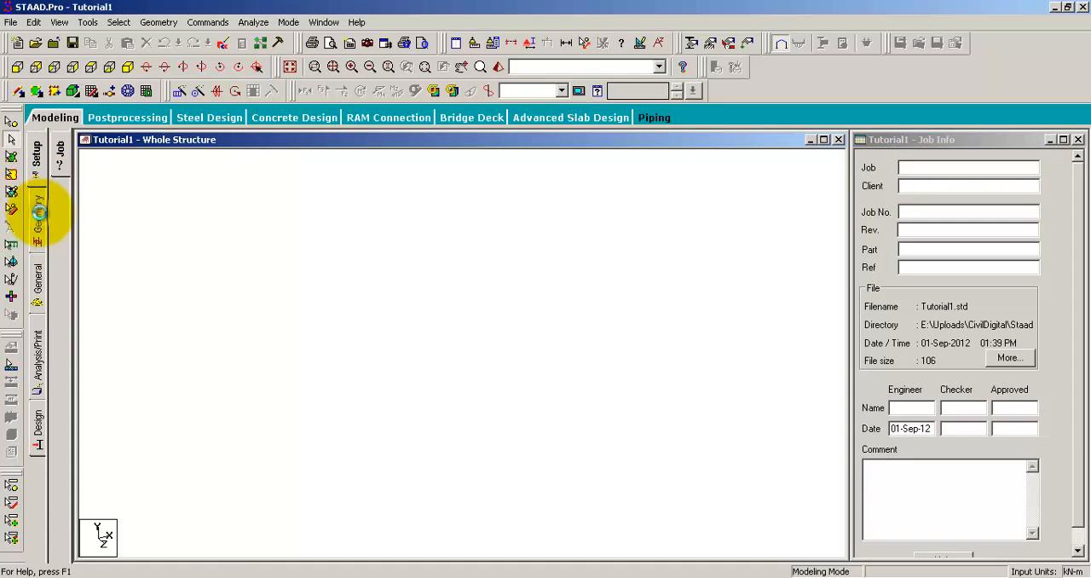
# - Start a new construction grid in the geometry stage and examine the Radial and Irregular grid options
pyautogui.click(37, 213)
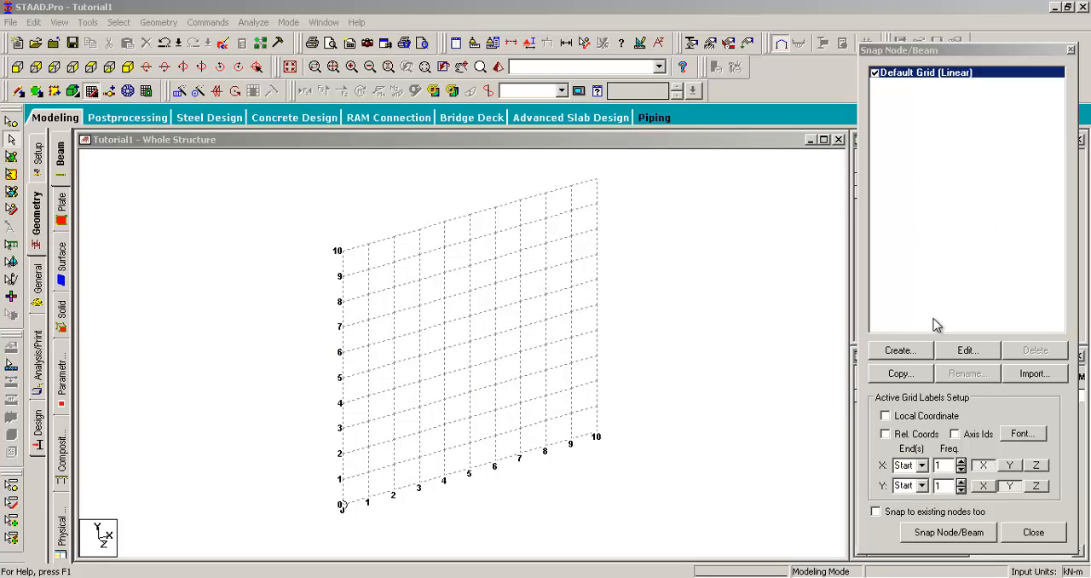
pyautogui.click(932, 268)
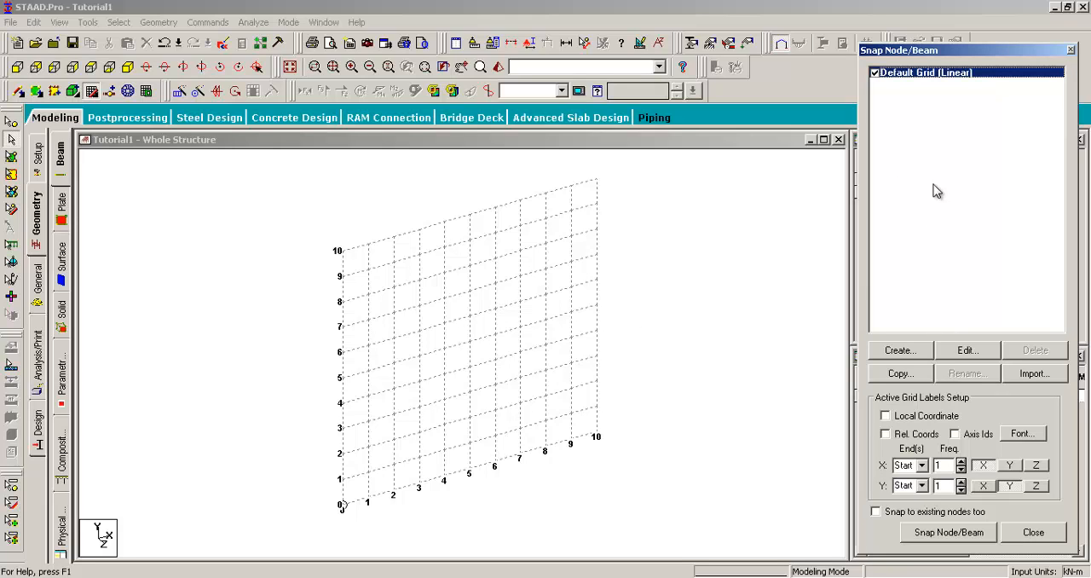
pyautogui.click(896, 353)
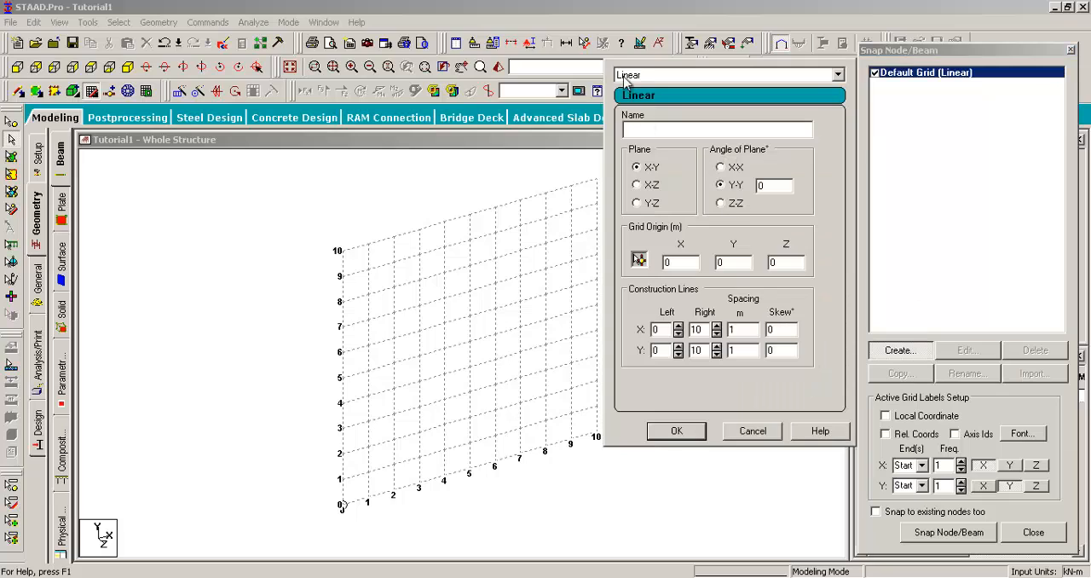
pyautogui.click(633, 76)
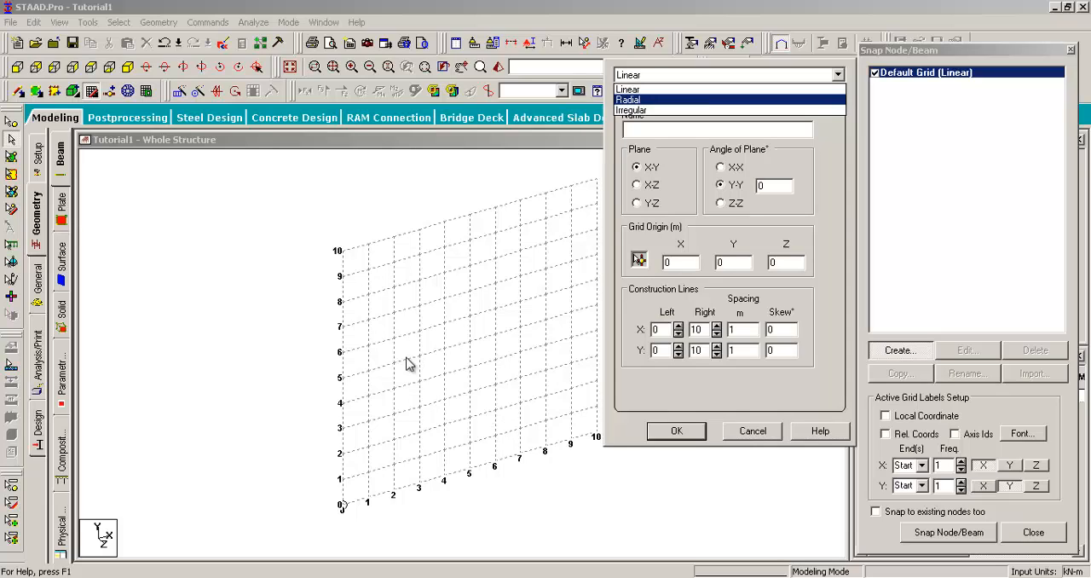
pyautogui.click(640, 99)
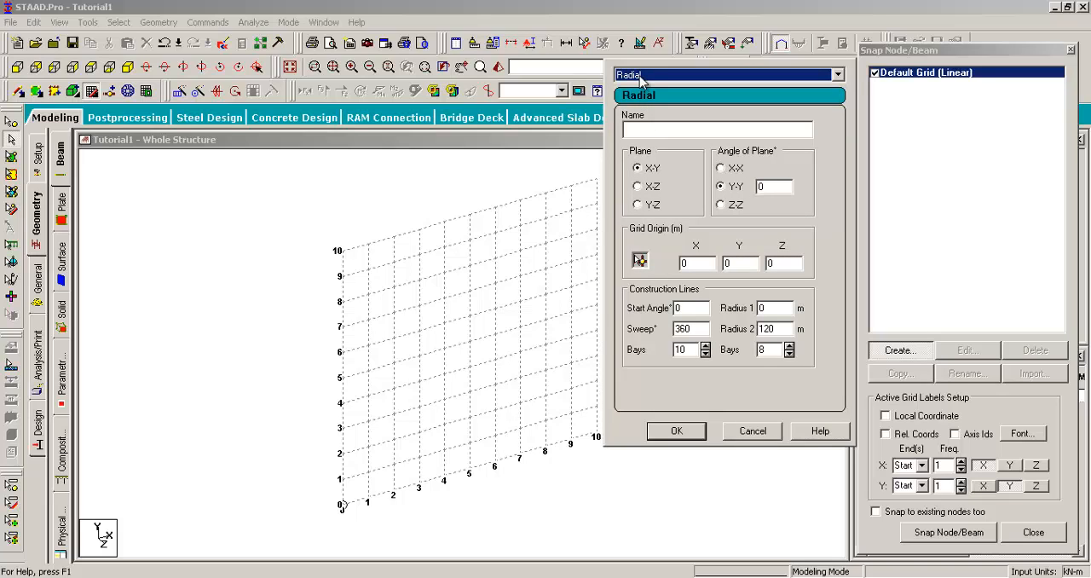
pyautogui.click(644, 76)
pyautogui.click(640, 112)
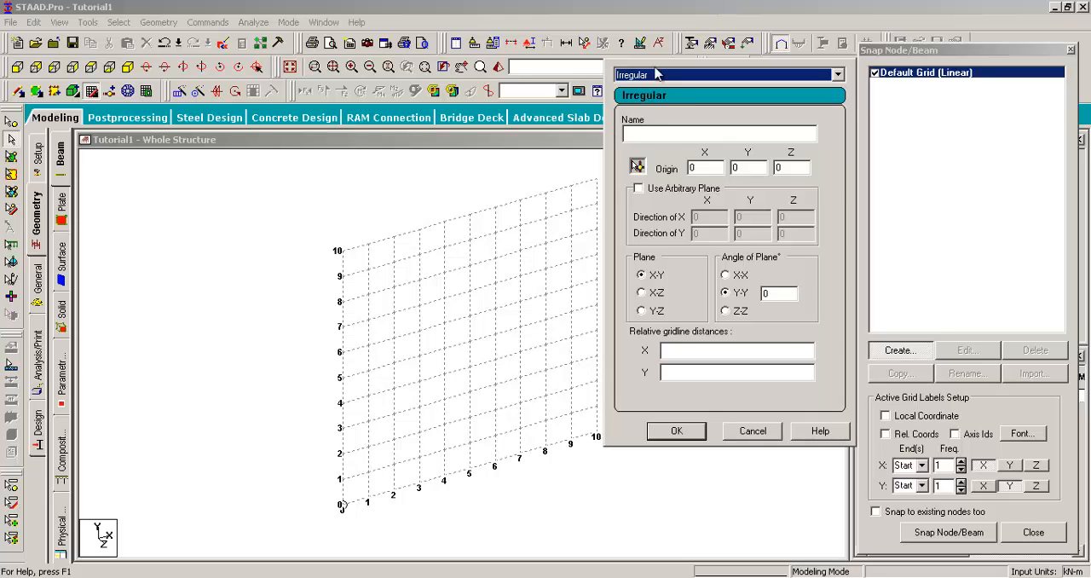
# - Create a Linear grid named linear2 in the X-Y plane with an X spacing of 2 m
pyautogui.press('Up')
pyautogui.press('Up')
pyautogui.click(648, 126)
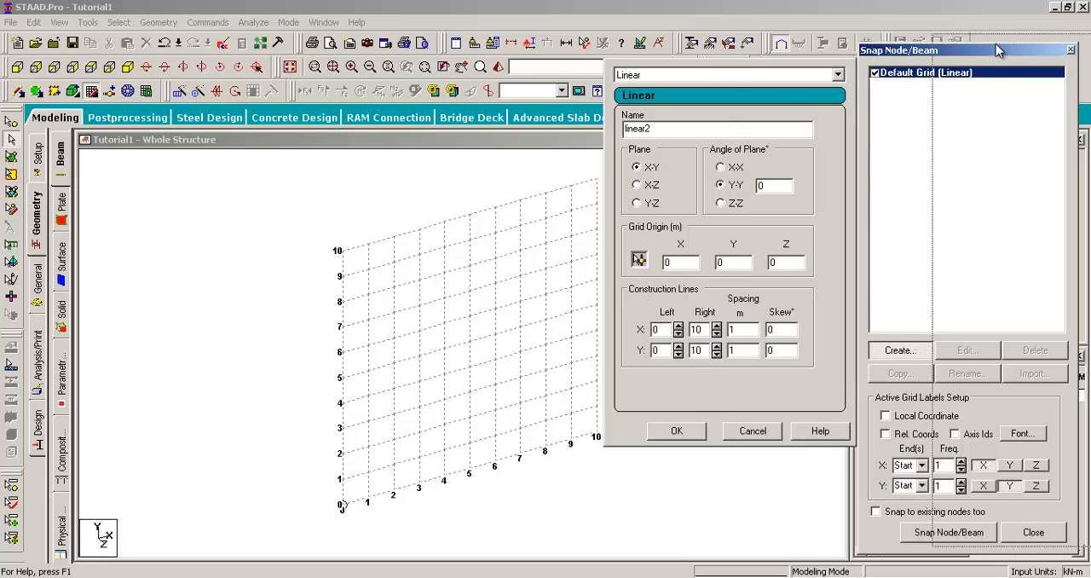
pyautogui.moveTo(995, 43); pyautogui.dragTo(1071, 35)
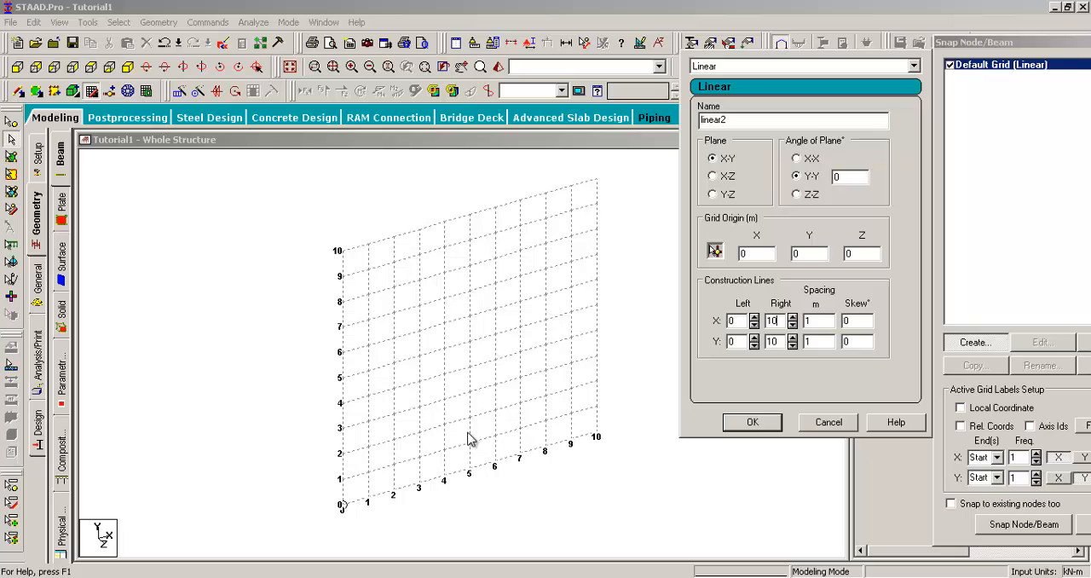
pyautogui.click(814, 322)
pyautogui.press('Tab')
pyautogui.write('2')
pyautogui.click(755, 421)
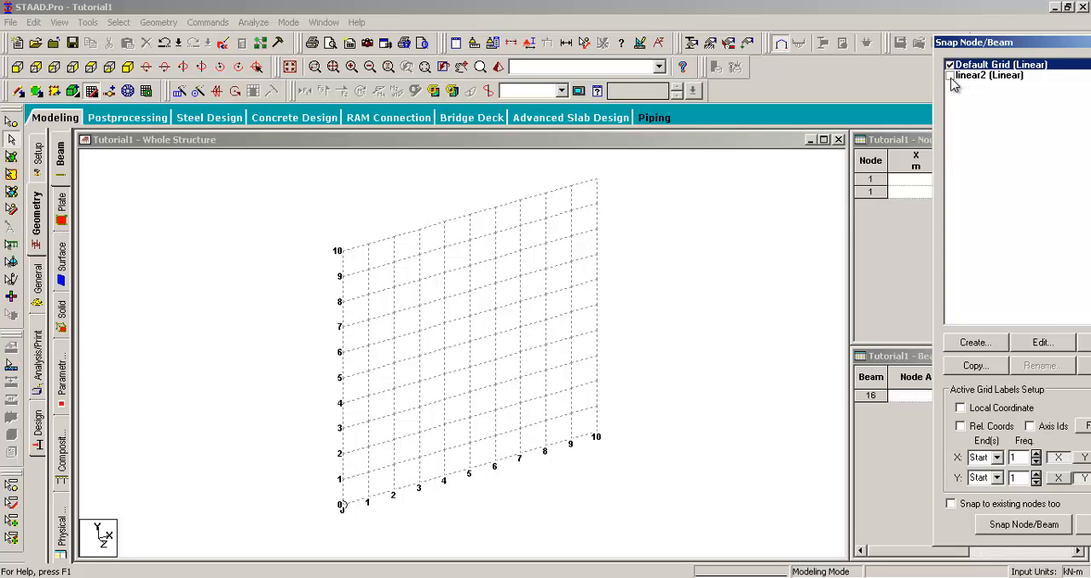
# - Make the linear2 grid active and set its X construction lines on the right side to 5
pyautogui.click(950, 76)
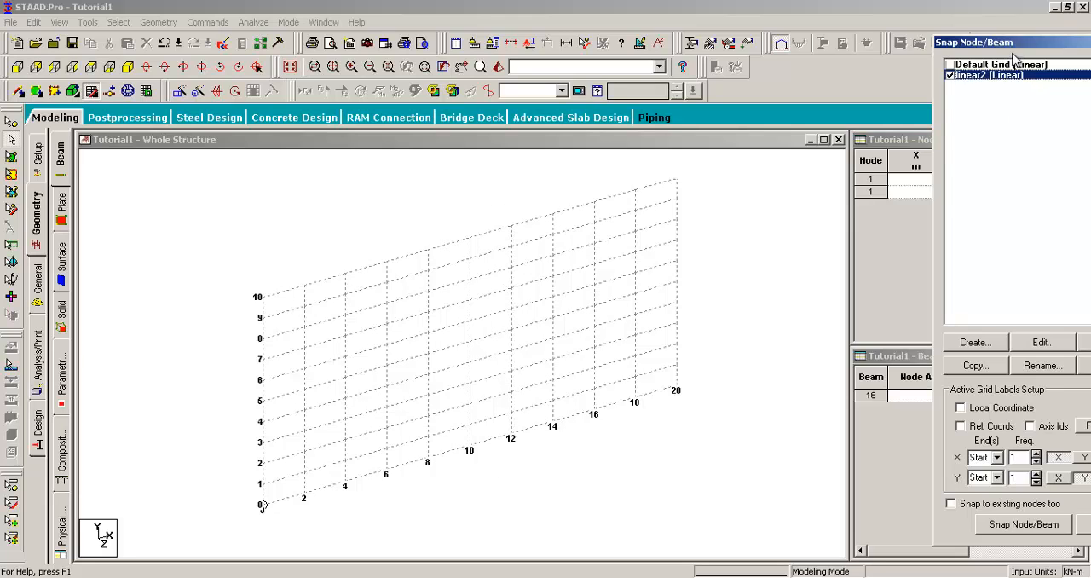
pyautogui.moveTo(968, 40); pyautogui.dragTo(1011, 21)
pyautogui.click(920, 330)
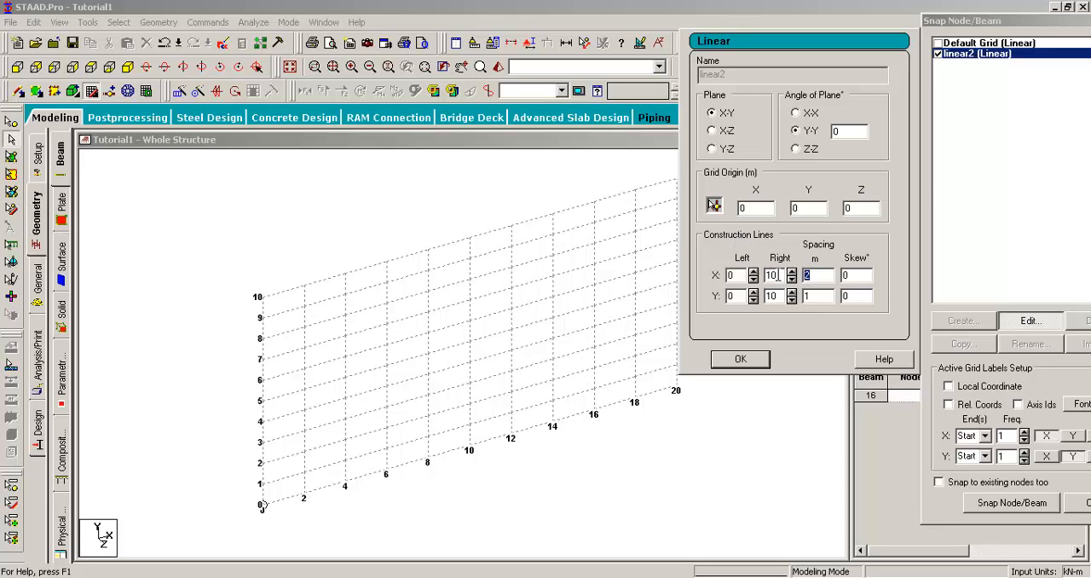
pyautogui.moveTo(778, 274); pyautogui.dragTo(772, 275)
pyautogui.moveTo(953, 21); pyautogui.dragTo(1010, 21)
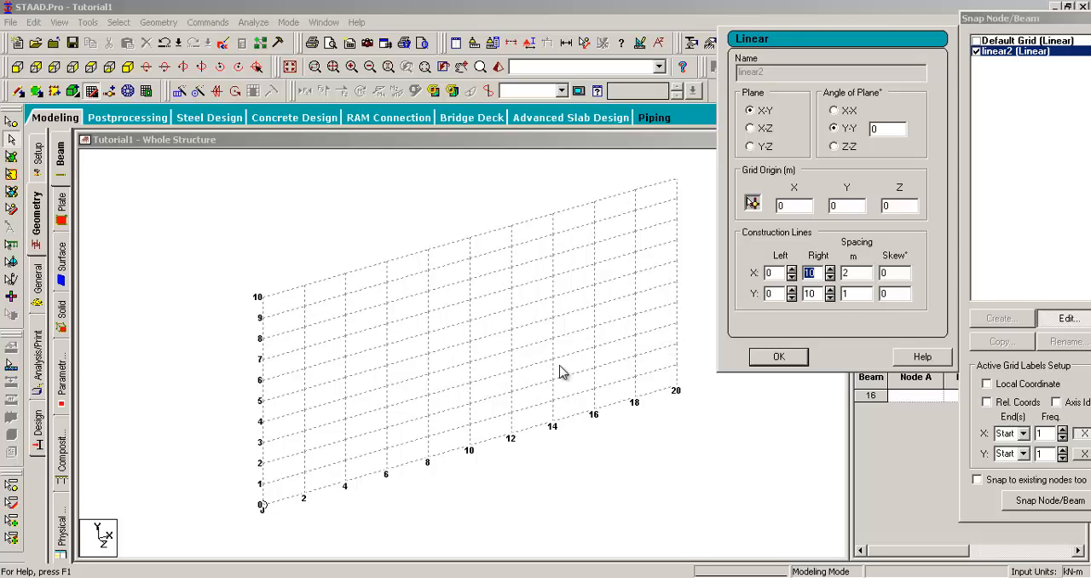
pyautogui.click(807, 273)
pyautogui.write('5')
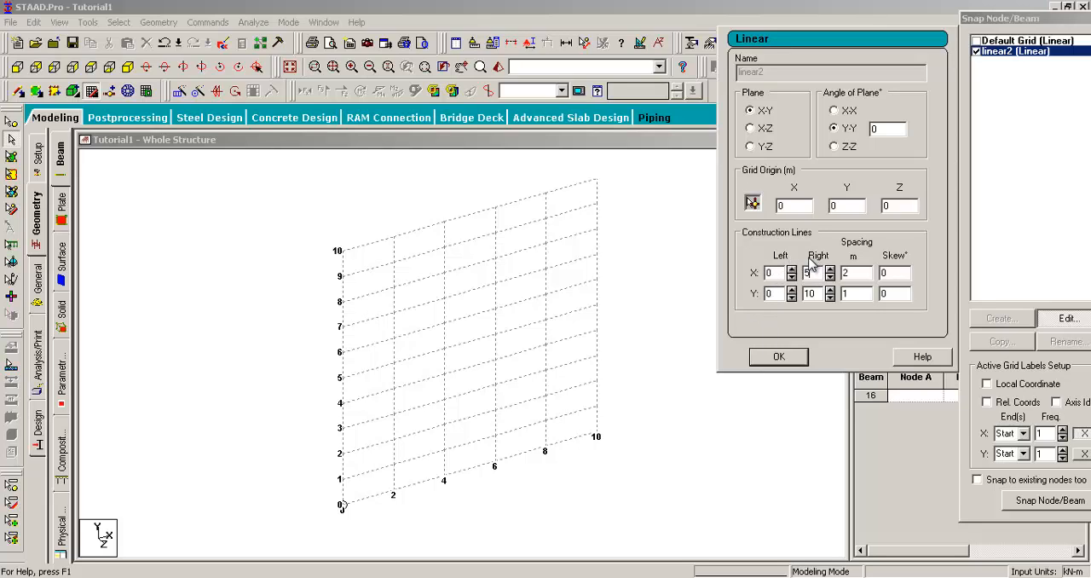
pyautogui.click(378, 440)
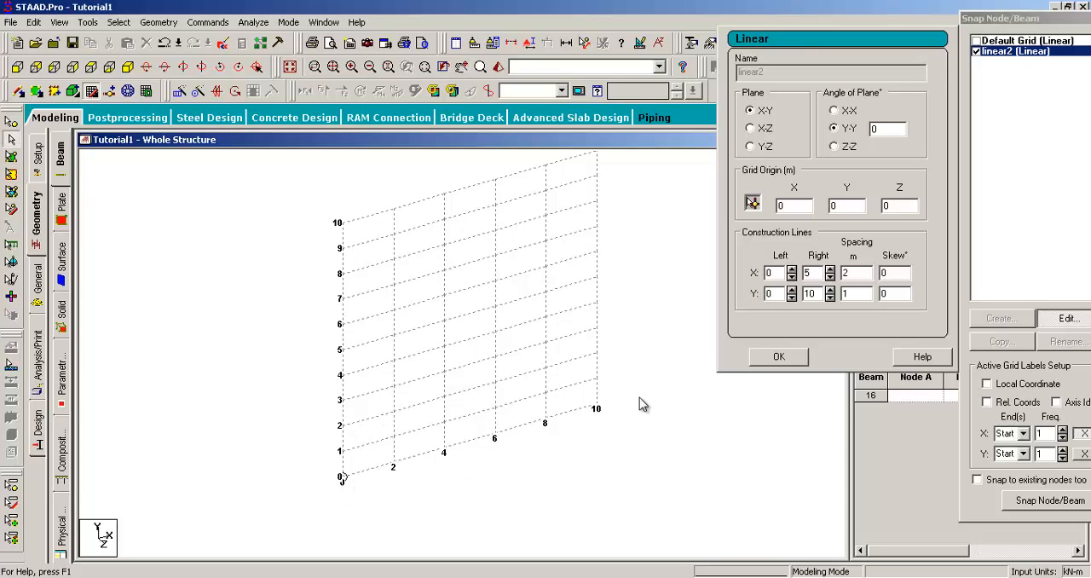
# - Set the linear2 grid's X construction lines on the left side to 2 and accept the grid changes
pyautogui.doubleClick(772, 272)
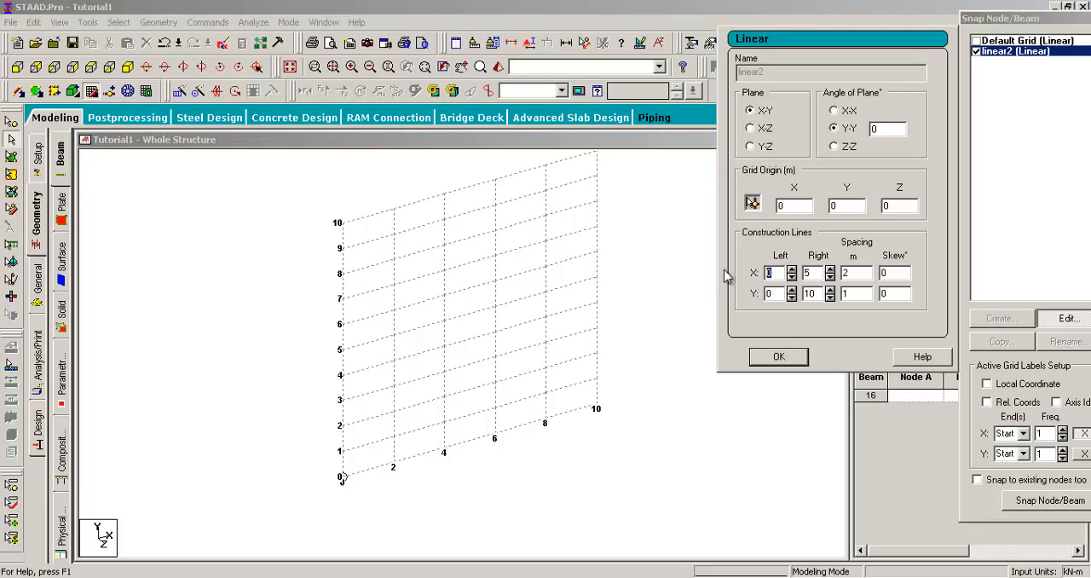
pyautogui.write('5')
pyautogui.press('BackSpace')
pyautogui.write('2')
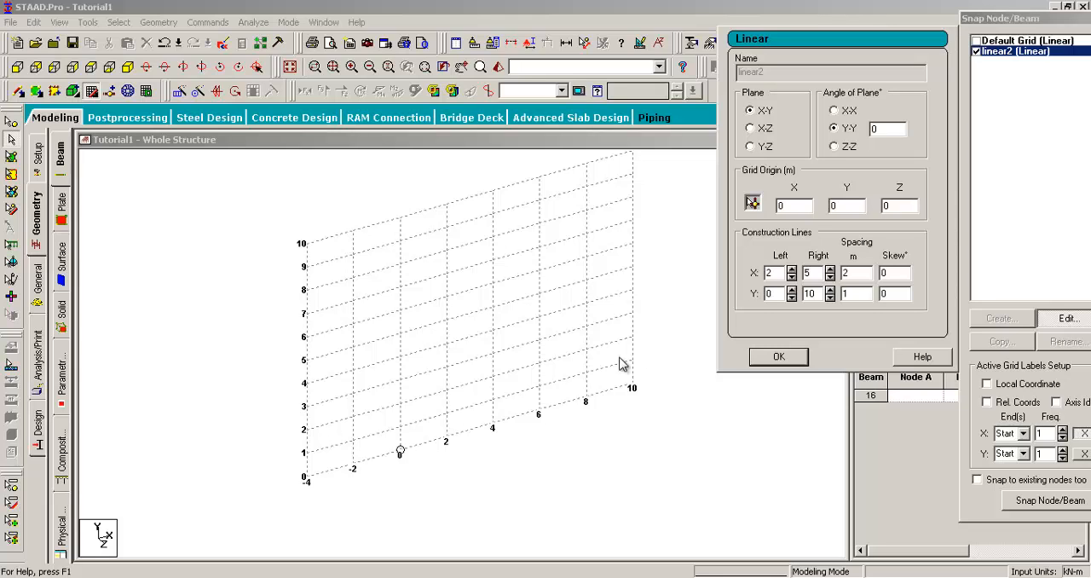
pyautogui.click(779, 358)
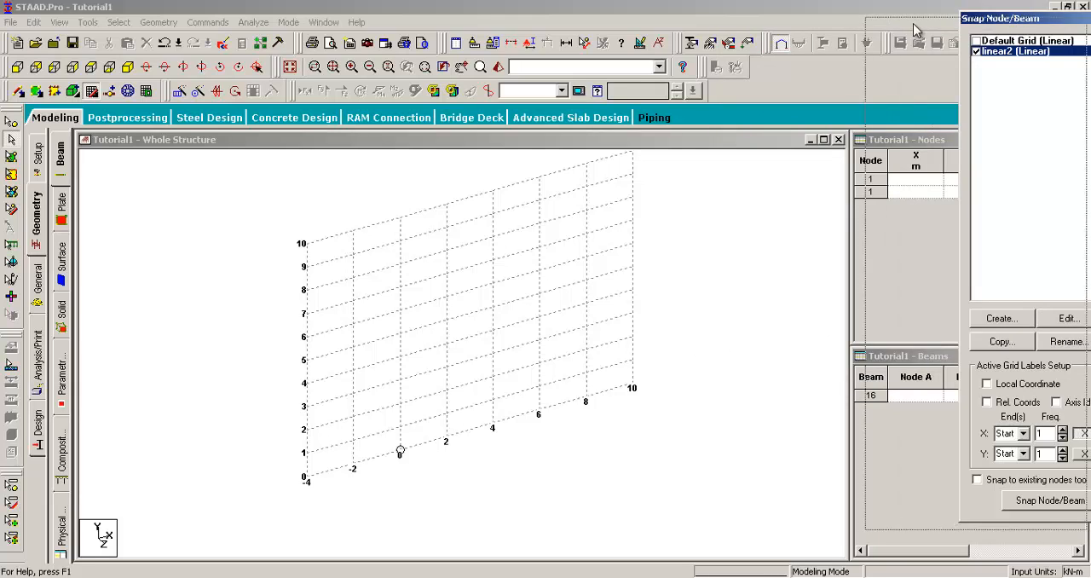
# - Make the Default Grid active again and delete the linear2 grid
pyautogui.moveTo(1013, 18); pyautogui.dragTo(876, 26)
pyautogui.click(851, 48)
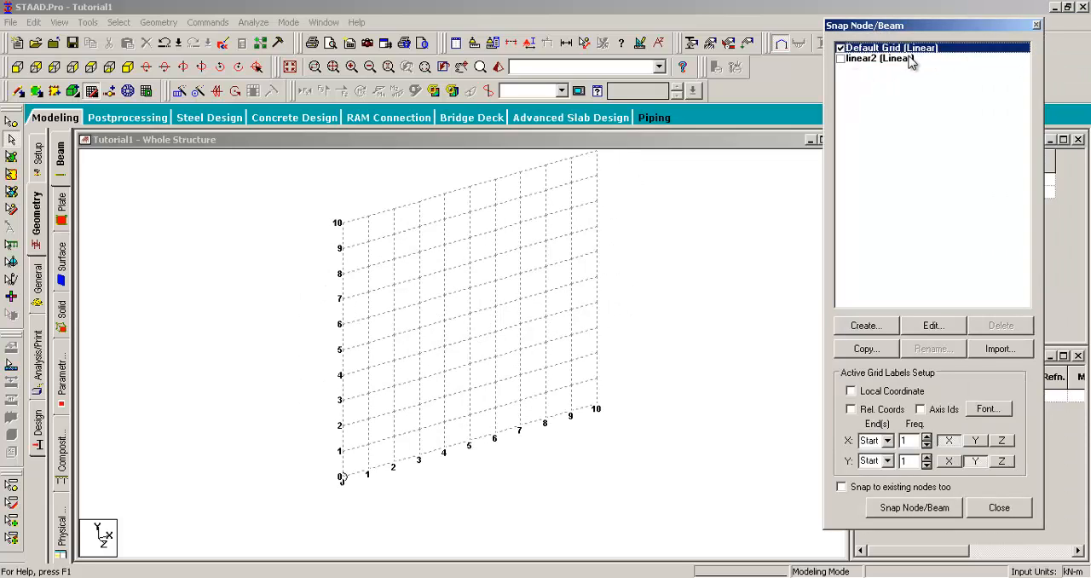
pyautogui.click(901, 60)
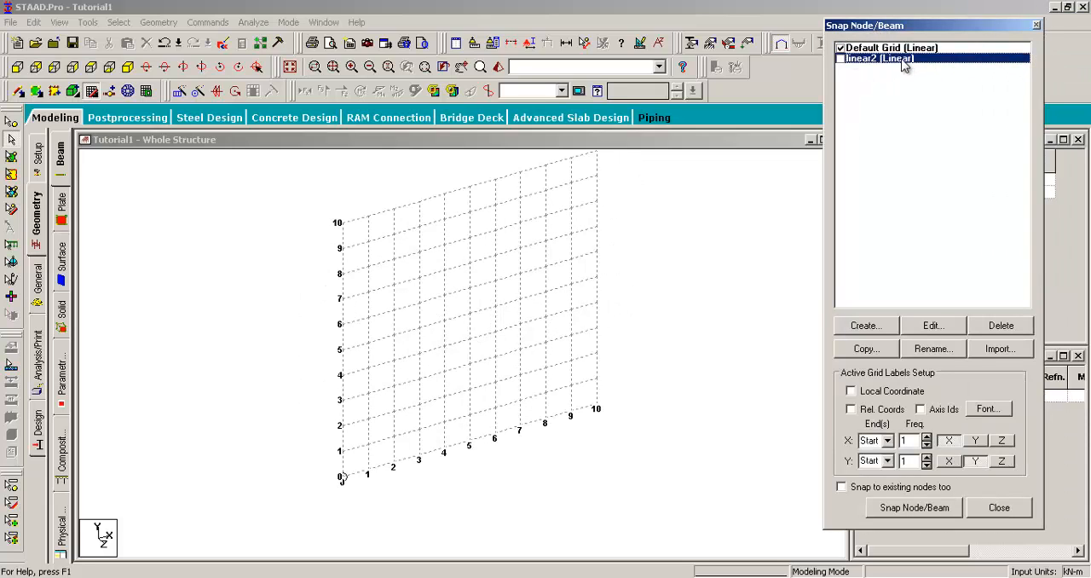
pyautogui.click(992, 327)
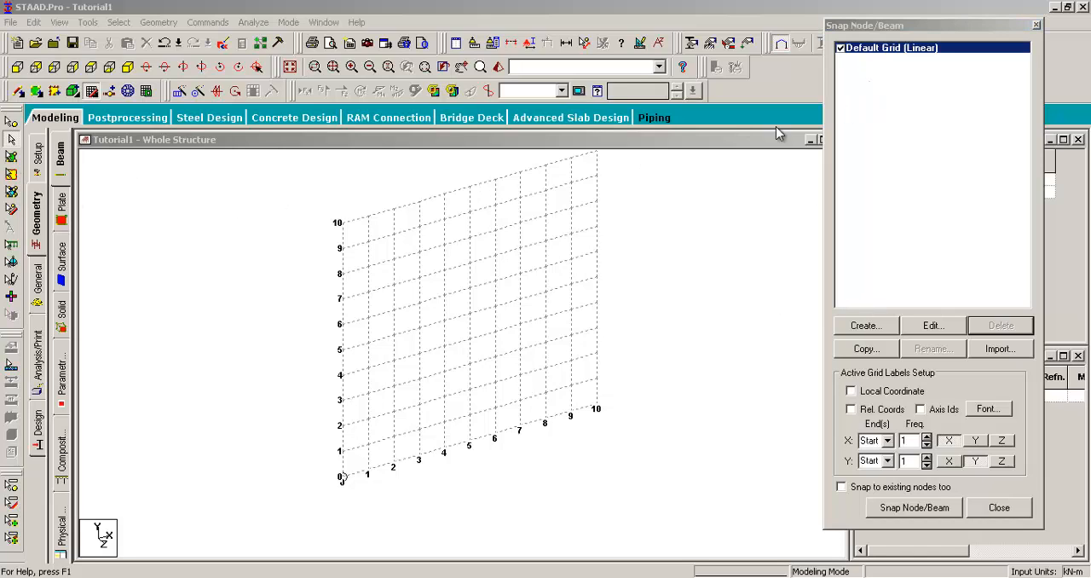
# - Close the Snap Node/Beam dialog and bring it back by switching to the general stage and returning to geometry
pyautogui.click(911, 27)
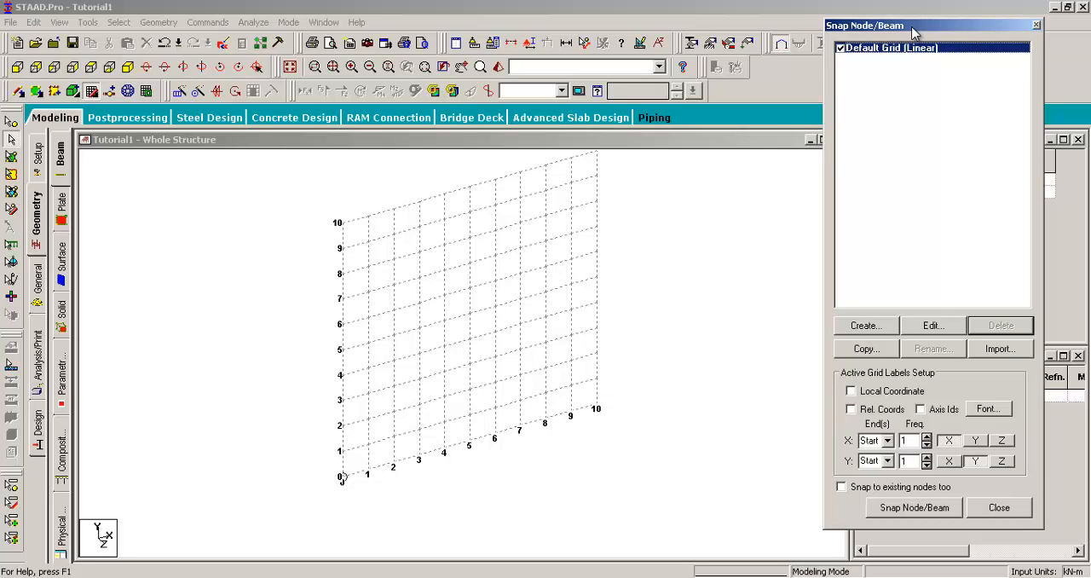
pyautogui.click(1036, 26)
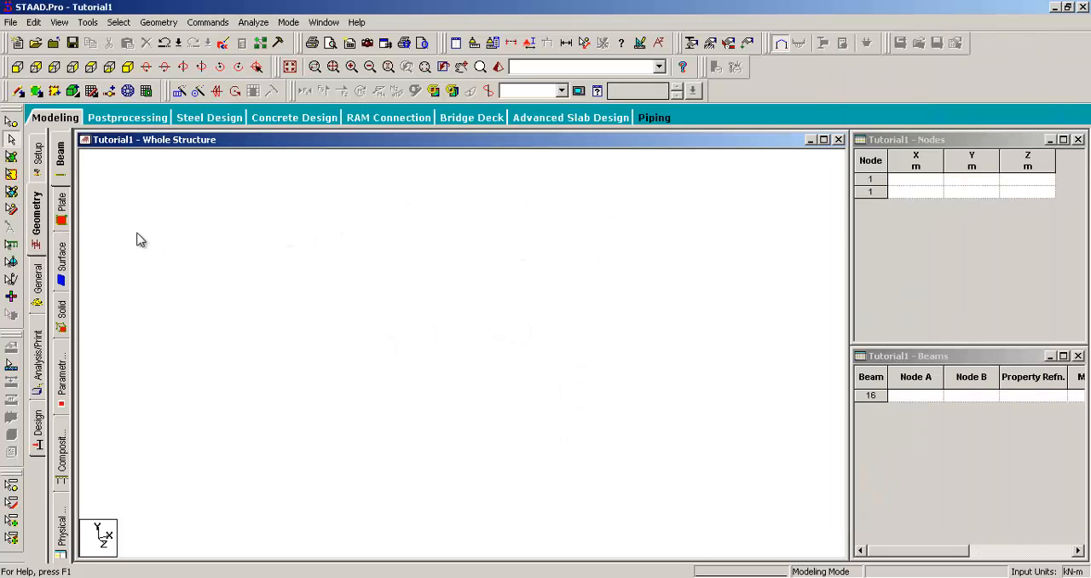
pyautogui.click(37, 287)
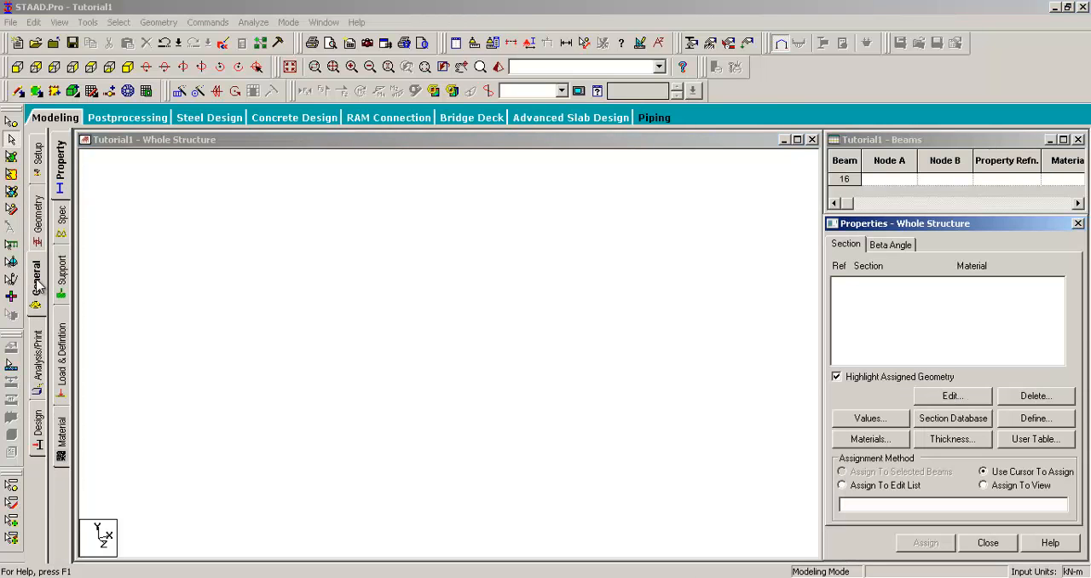
pyautogui.click(45, 222)
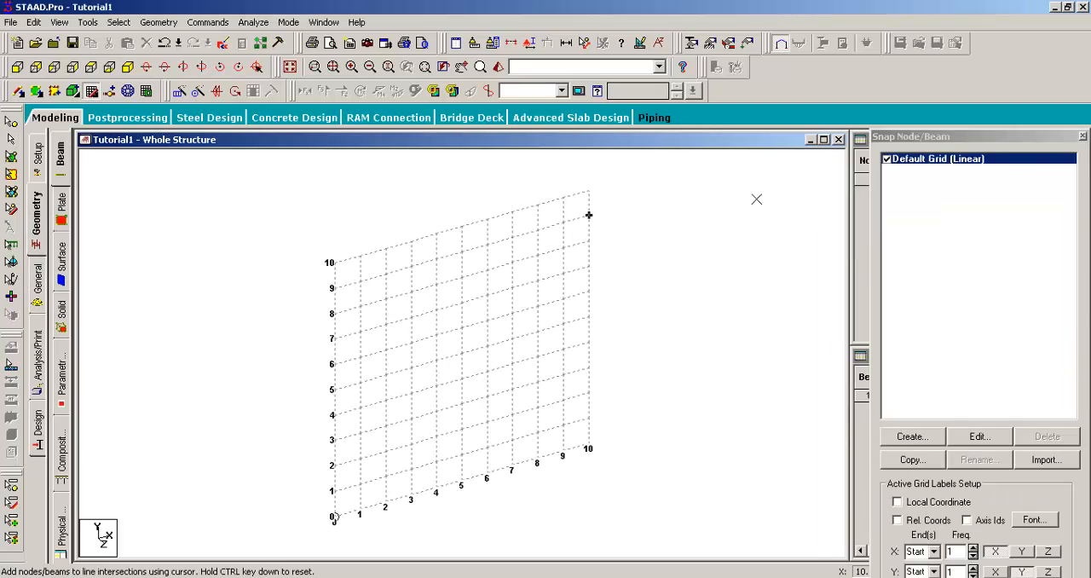
pyautogui.moveTo(926, 136); pyautogui.dragTo(908, 77)
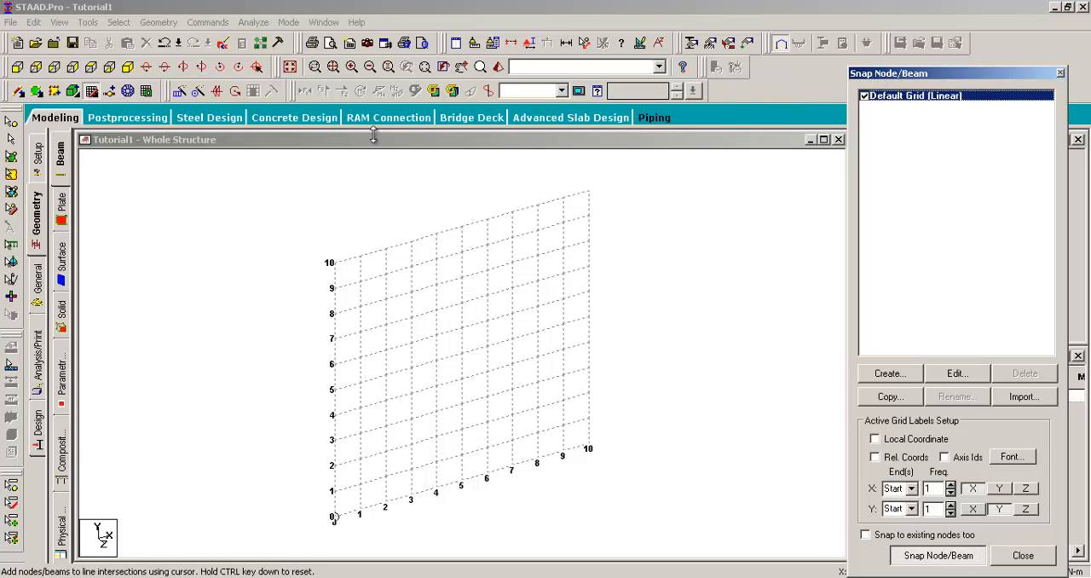
# - Start the Snap/Grid Node command for beams and close the Snap Node/Beam dialog
pyautogui.click(166, 24)
pyautogui.moveTo(208, 60)
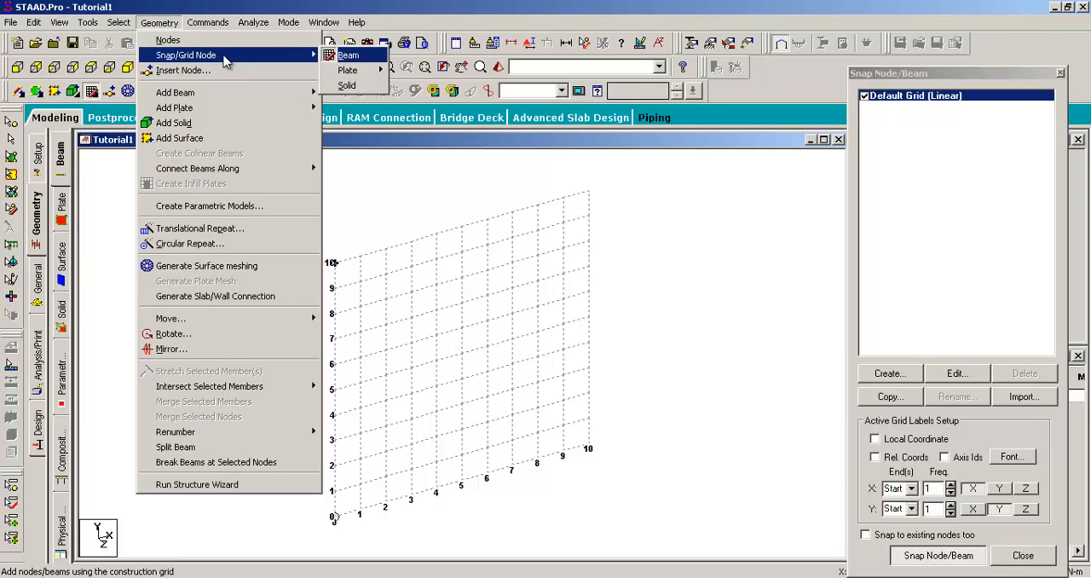
pyautogui.click(347, 54)
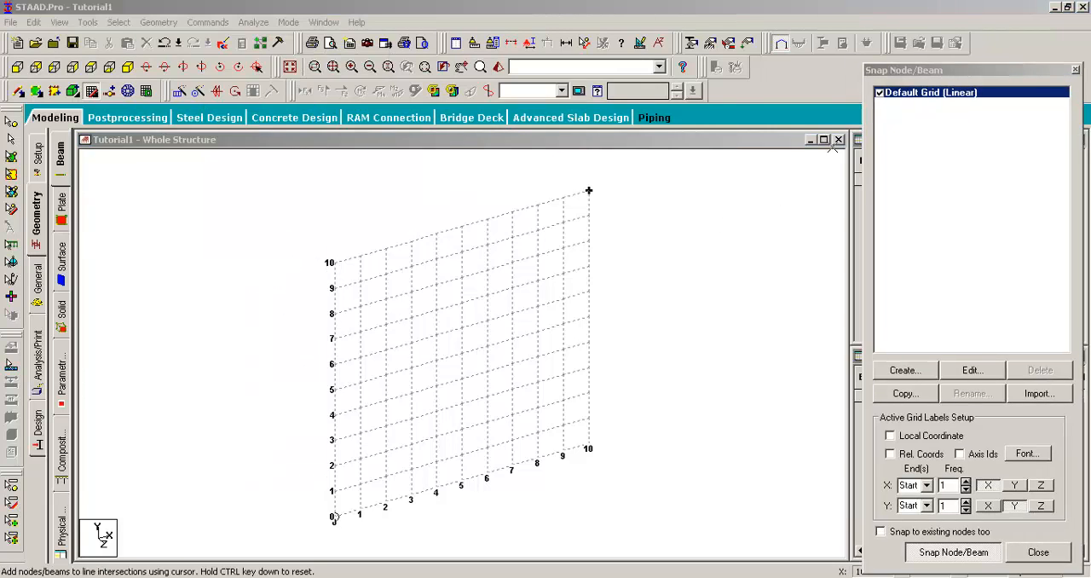
pyautogui.click(1075, 70)
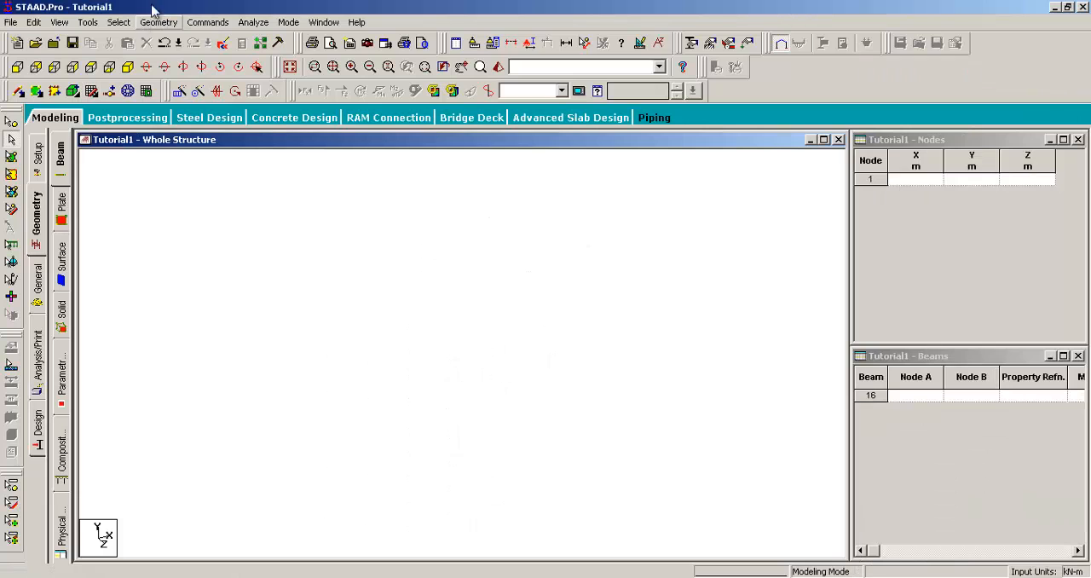
# - Redisplay the Snap Node/Beam dialog by visiting the general stage and returning to geometry, and move it clear of the grid
pyautogui.click(159, 22)
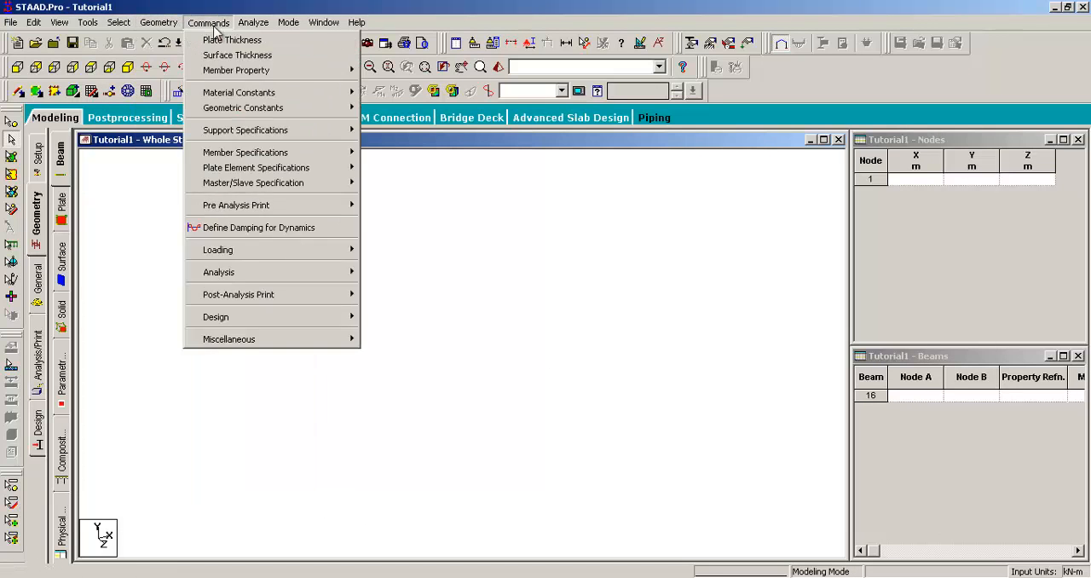
pyautogui.click(197, 7)
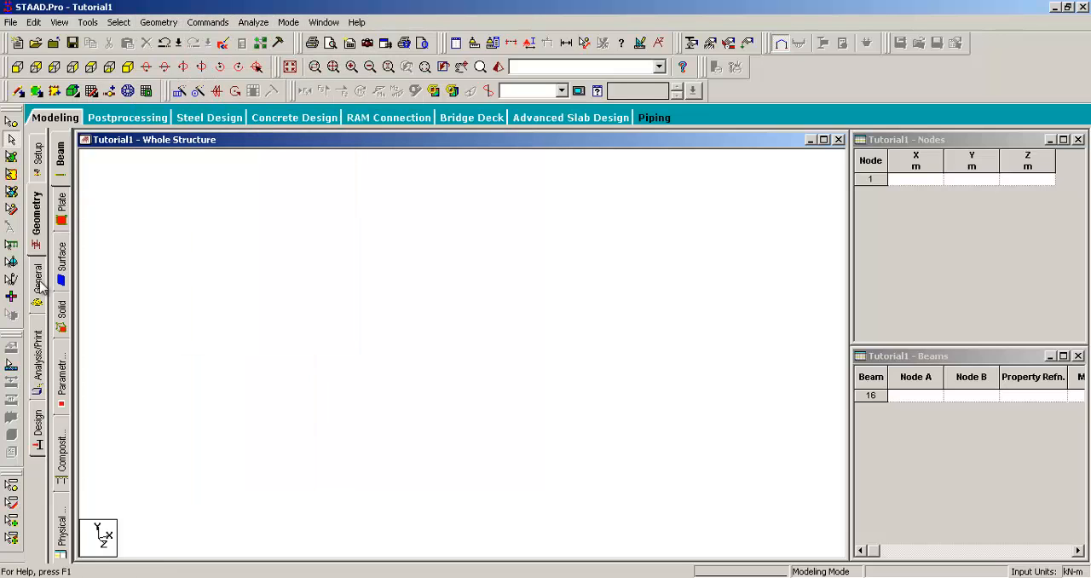
pyautogui.click(38, 290)
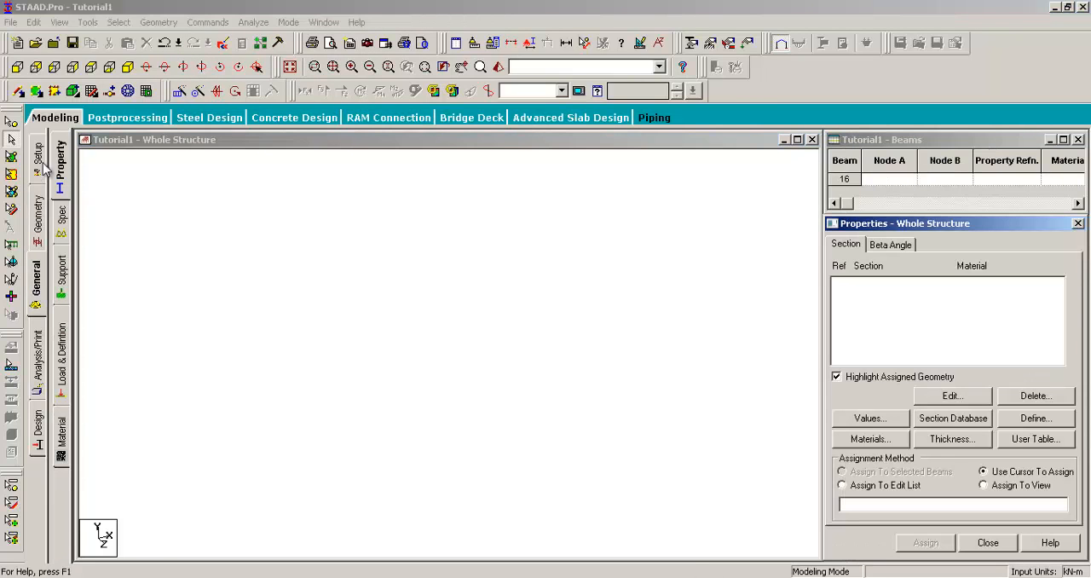
pyautogui.click(39, 217)
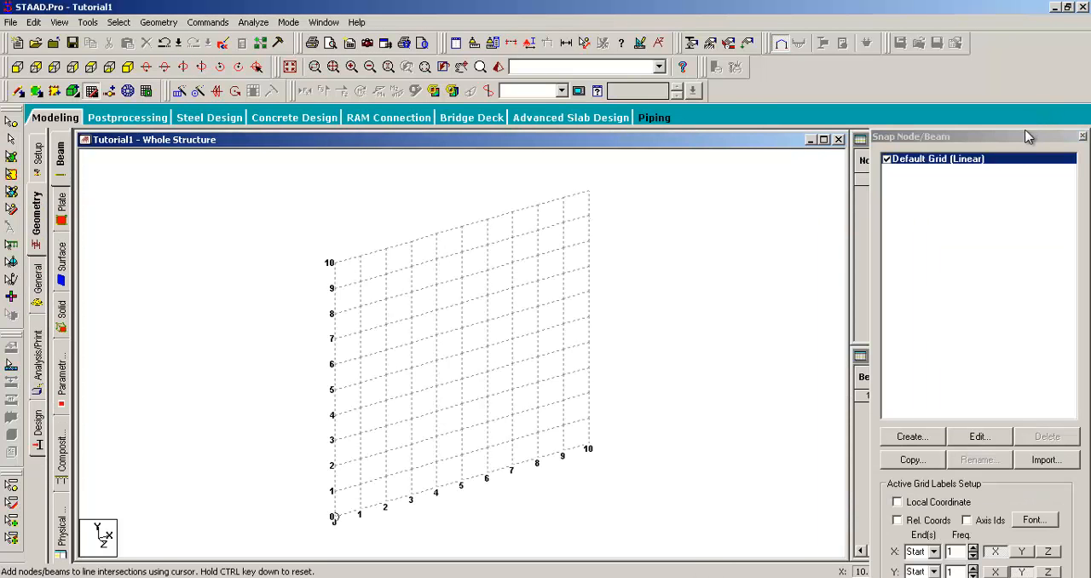
pyautogui.moveTo(1026, 136); pyautogui.dragTo(1008, 51)
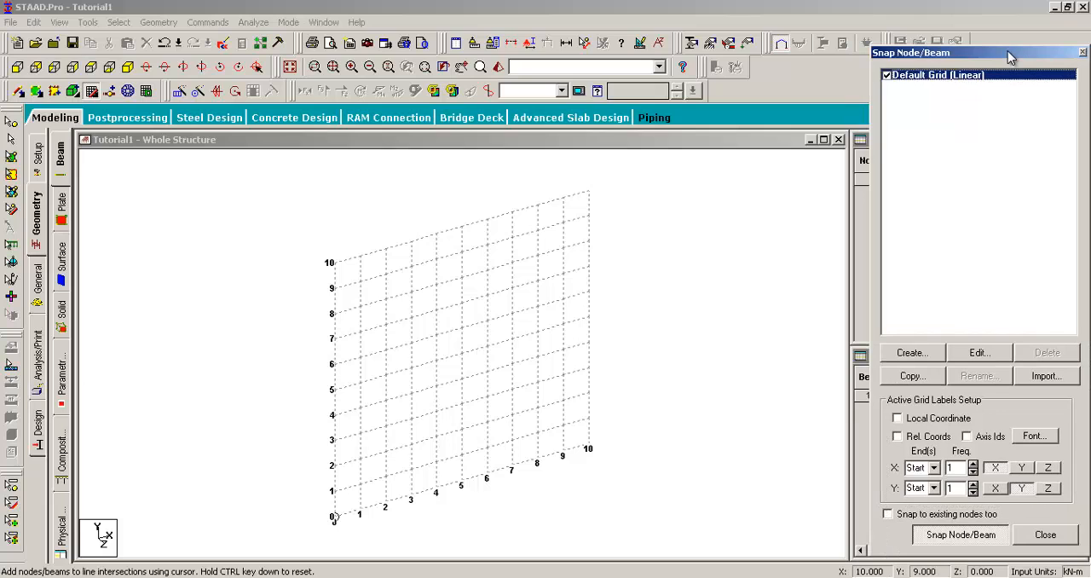
# - Draw the first column at X = 3 from Y = 0 to Y = 10 as five consecutive 2 m beams on the Default Grid
pyautogui.moveTo(437, 430)
pyautogui.mouseDown(button='middle')
pyautogui.moveTo(443, 395)
pyautogui.moveTo(441, 421)
pyautogui.mouseUp(button='middle')
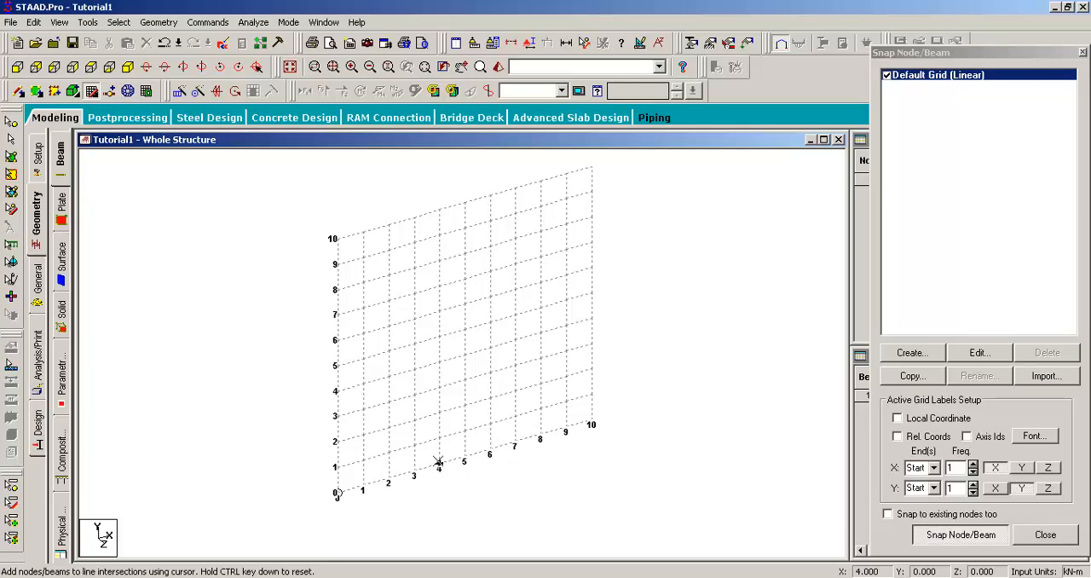
pyautogui.moveTo(415, 459); pyautogui.dragTo(431, 448, button='middle')
pyautogui.scroll(1, 420, 457)
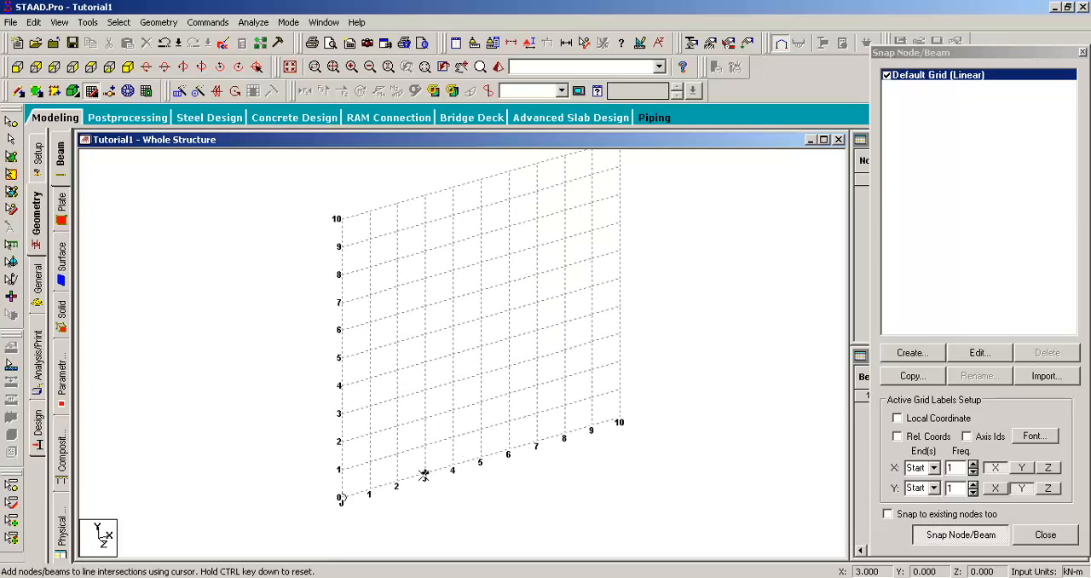
pyautogui.scroll(1, 424, 475)
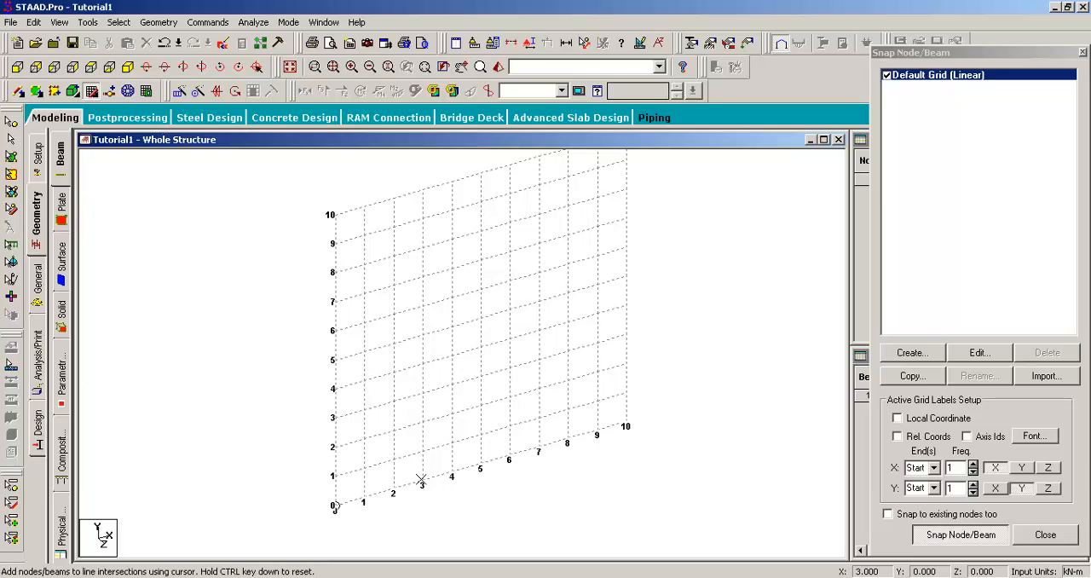
pyautogui.click(421, 482)
pyautogui.click(421, 420)
pyautogui.click(421, 361)
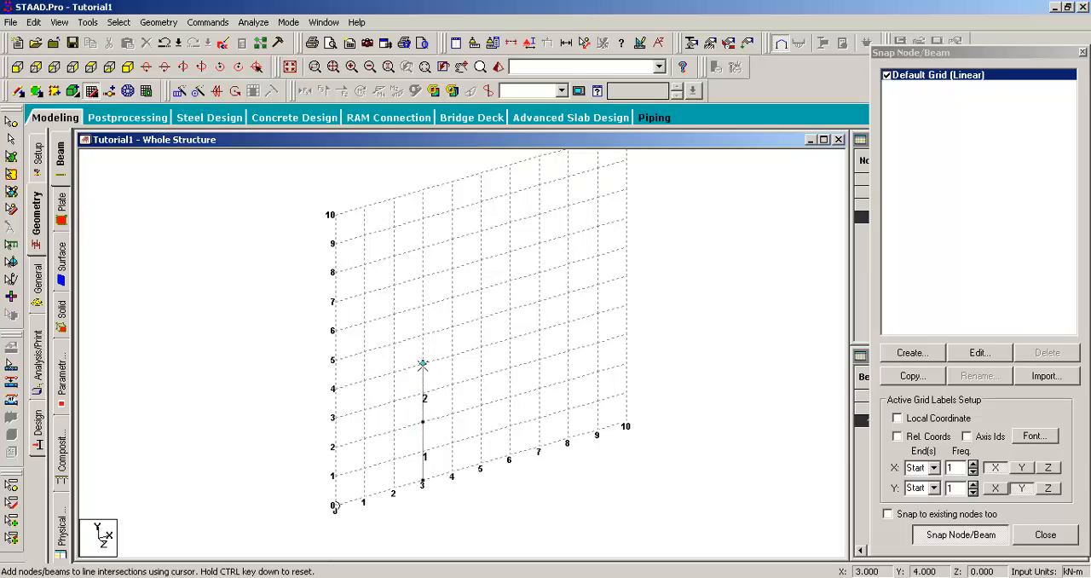
pyautogui.click(421, 304)
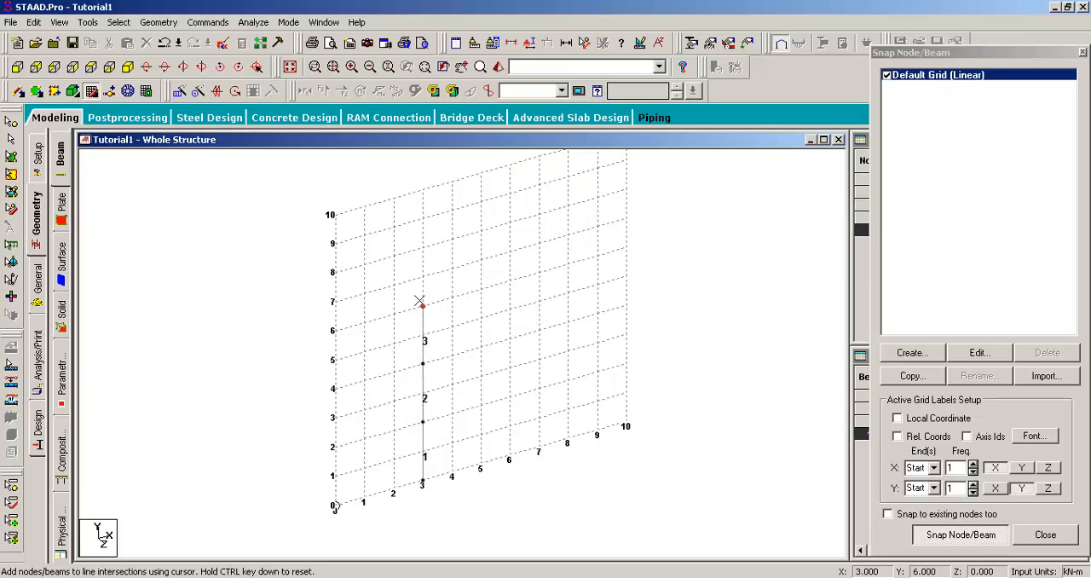
pyautogui.click(422, 247)
pyautogui.click(423, 189)
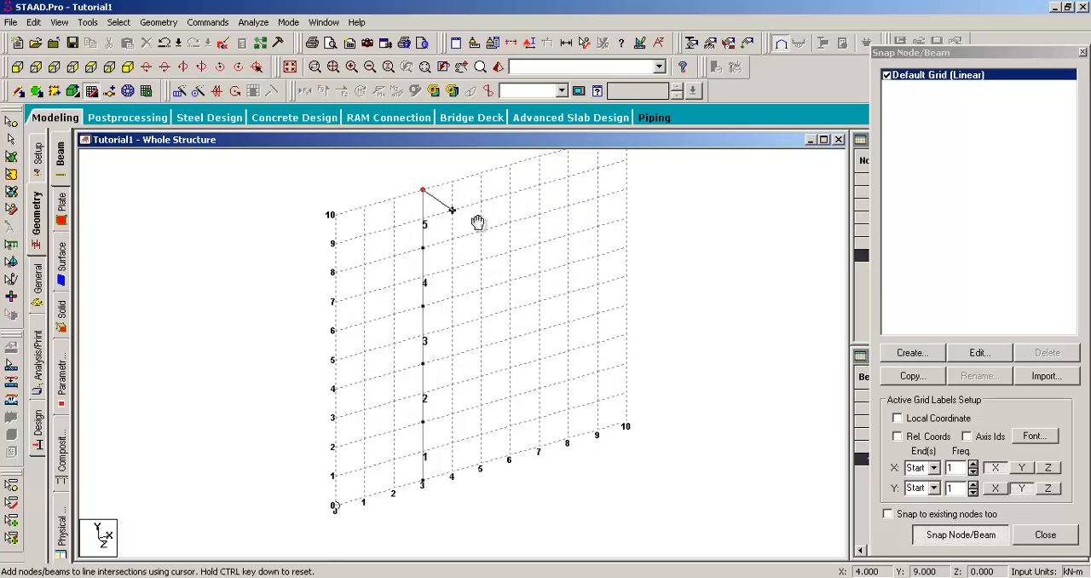
# - Add a horizontal beam from the first column's top node at X = 3, Y = 10 to X = 6, Y = 10
pyautogui.moveTo(477, 221); pyautogui.dragTo(440, 282, button='middle')
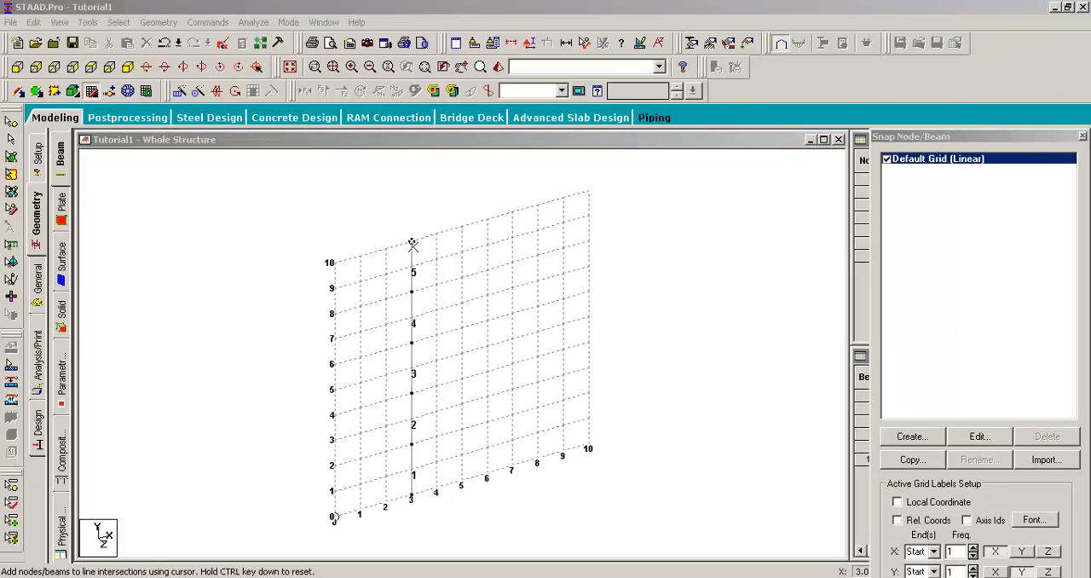
pyautogui.click(414, 243)
pyautogui.click(411, 241)
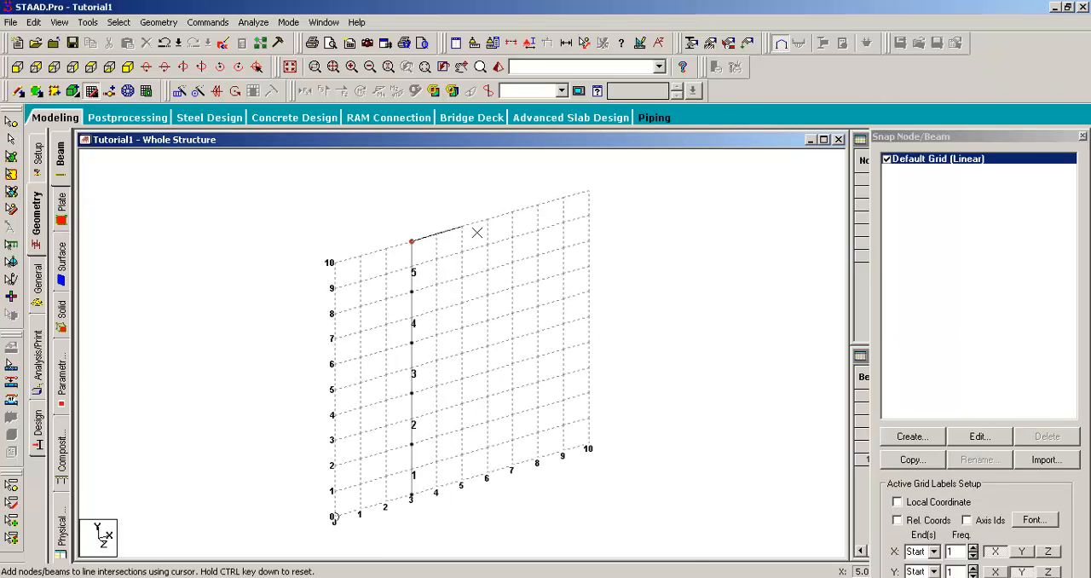
pyautogui.click(487, 220)
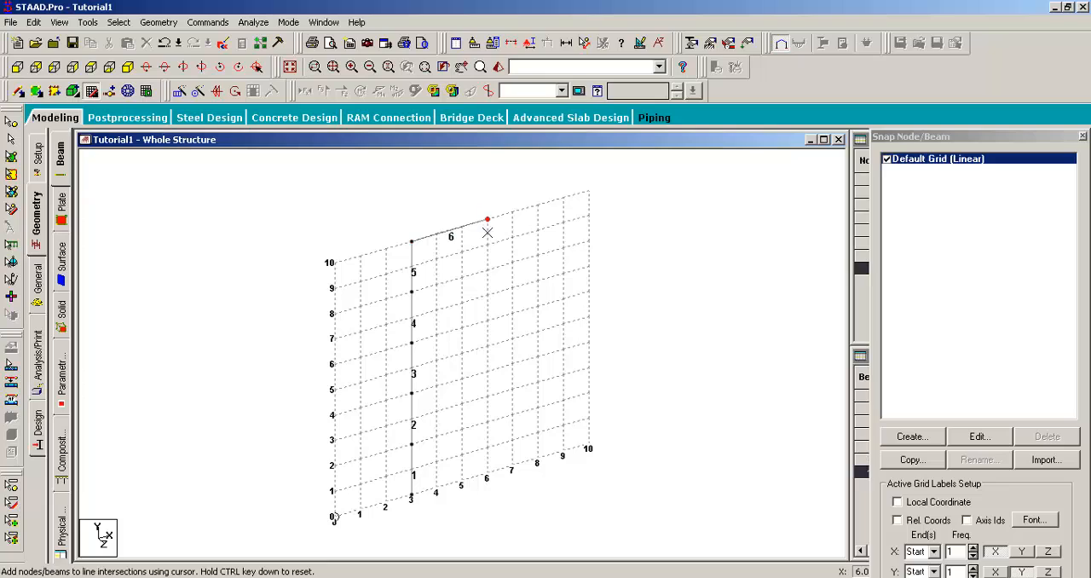
# - Draw the second column at X = 6 down from Y = 10 to Y = 0 as five consecutive 2 m beams
pyautogui.click(486, 270)
pyautogui.click(487, 320)
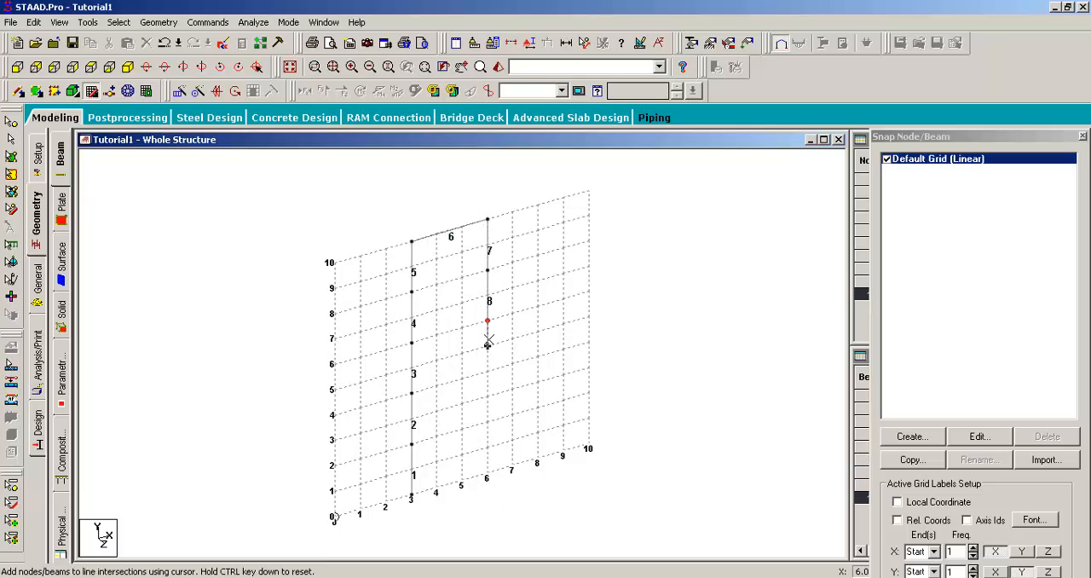
pyautogui.click(486, 371)
pyautogui.click(487, 421)
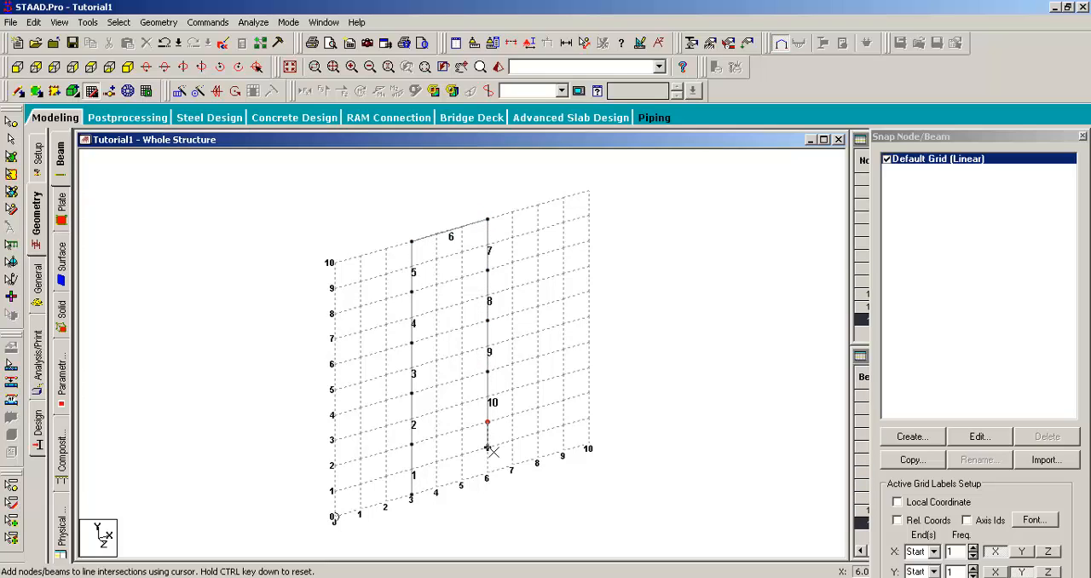
pyautogui.click(487, 472)
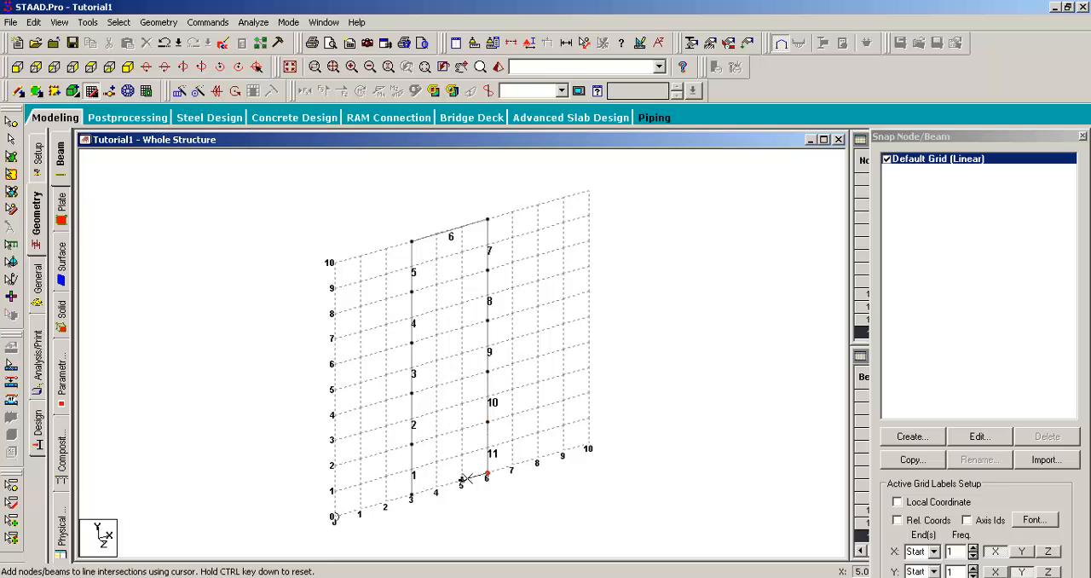
# - Add a base beam from X = 6 to X = 3 at Y = 0, accept the auto save and end beam drawing
pyautogui.click(412, 494)
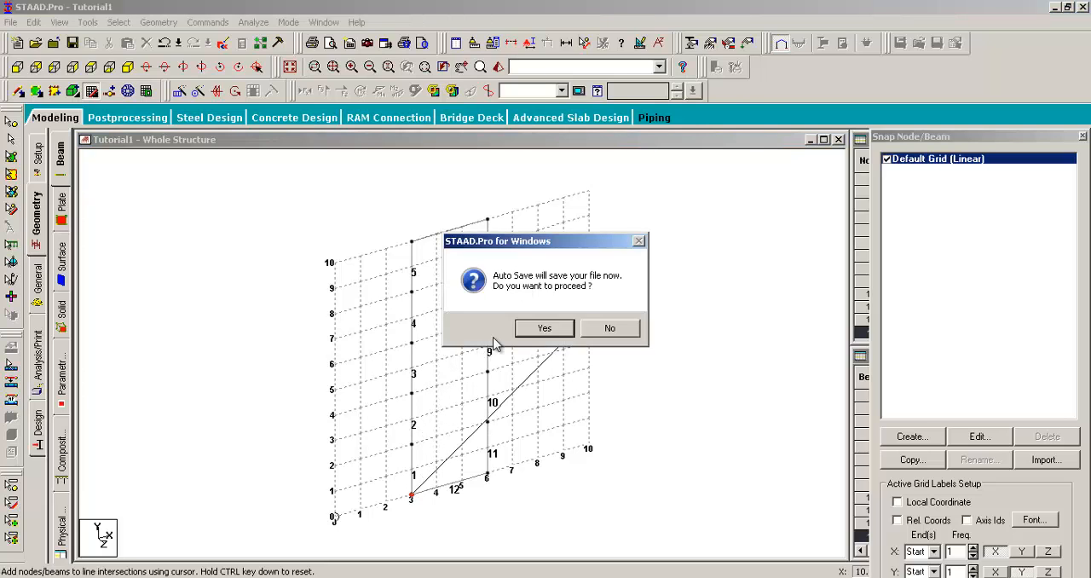
pyautogui.click(545, 331)
pyautogui.click(466, 315)
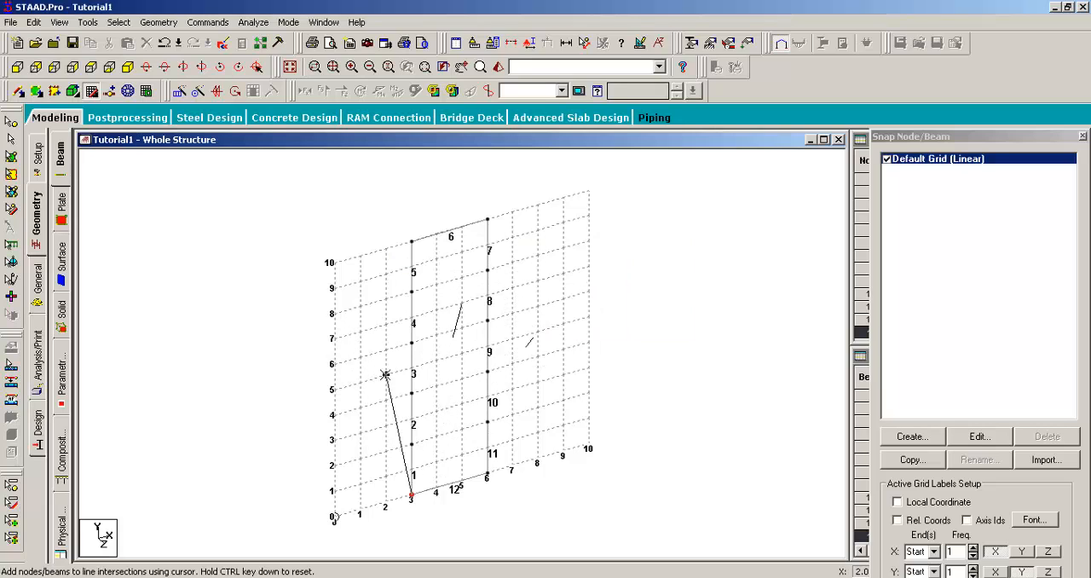
pyautogui.press('Escape')
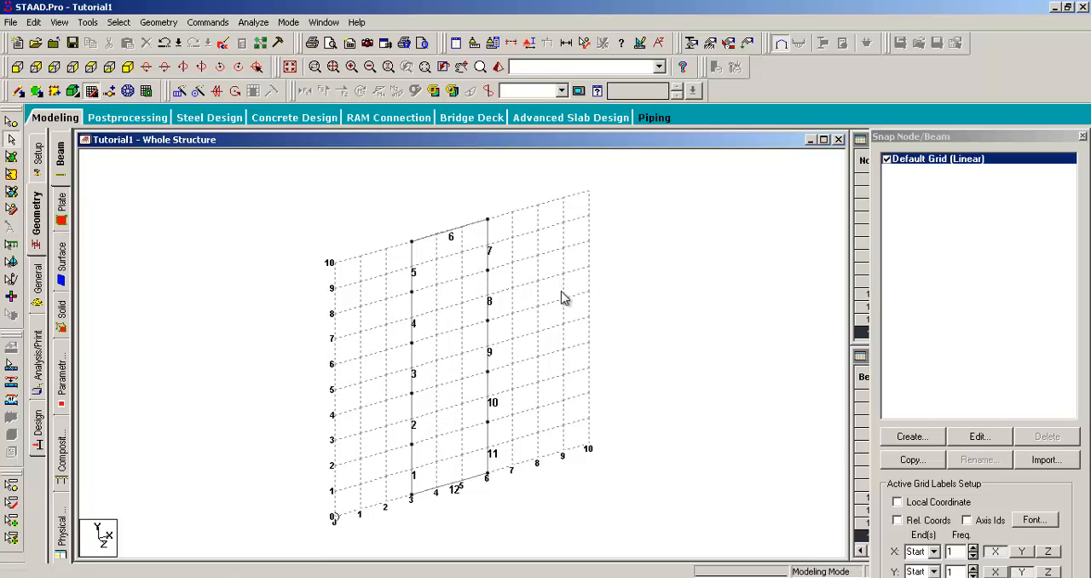
# - Delete the horizontal base beam connecting the bottoms of the two columns
pyautogui.scroll(-2, 540, 313)
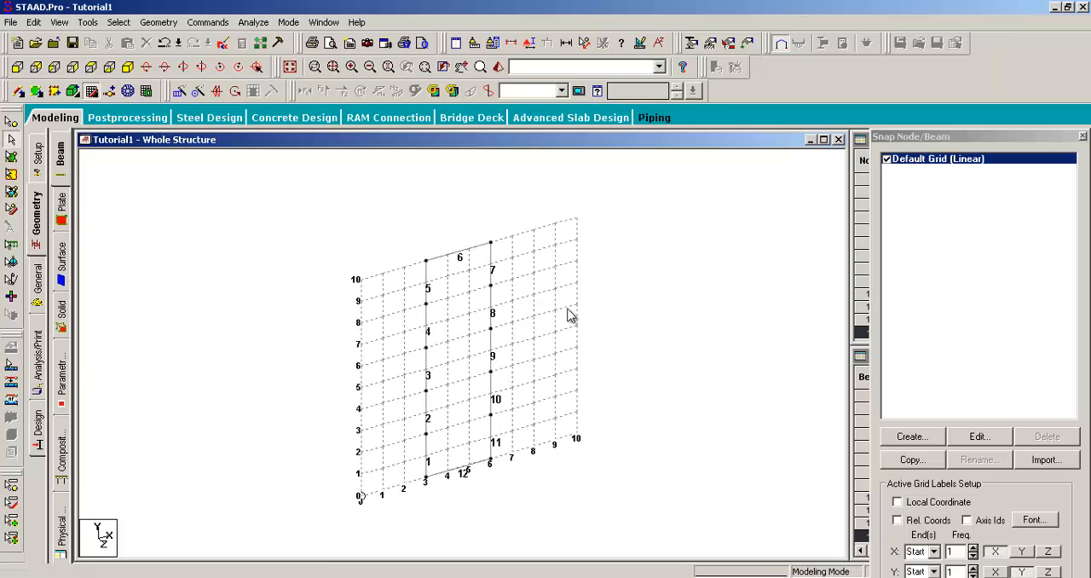
pyautogui.moveTo(570, 305); pyautogui.dragTo(572, 281, button='middle')
pyautogui.scroll(3, 526, 358)
pyautogui.scroll(1, 522, 414)
pyautogui.moveTo(522, 409); pyautogui.dragTo(485, 331, button='middle')
pyautogui.scroll(1, 405, 298)
pyautogui.moveTo(438, 361); pyautogui.dragTo(450, 407, button='middle')
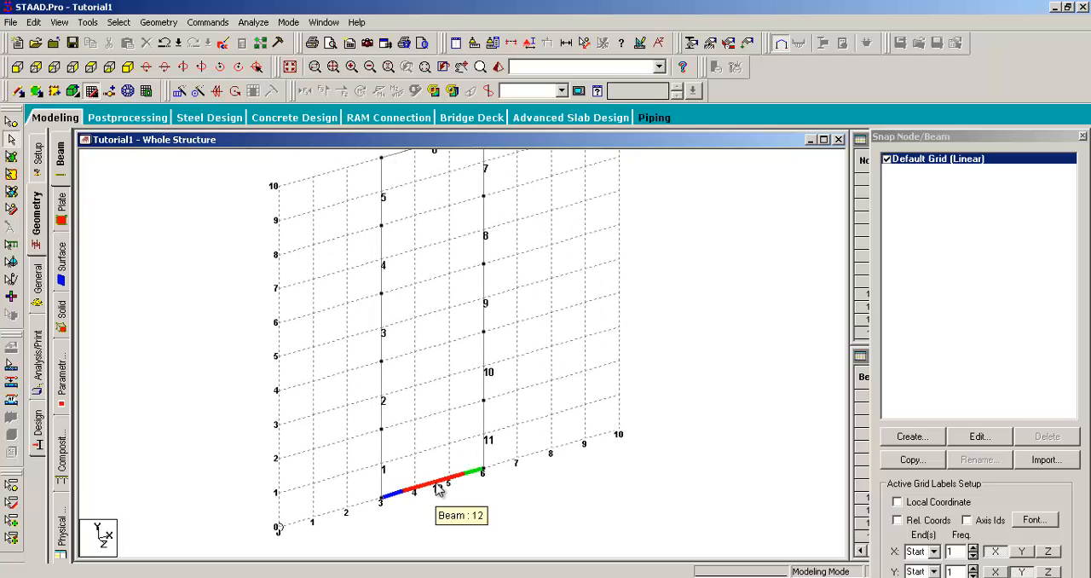
pyautogui.click(437, 487)
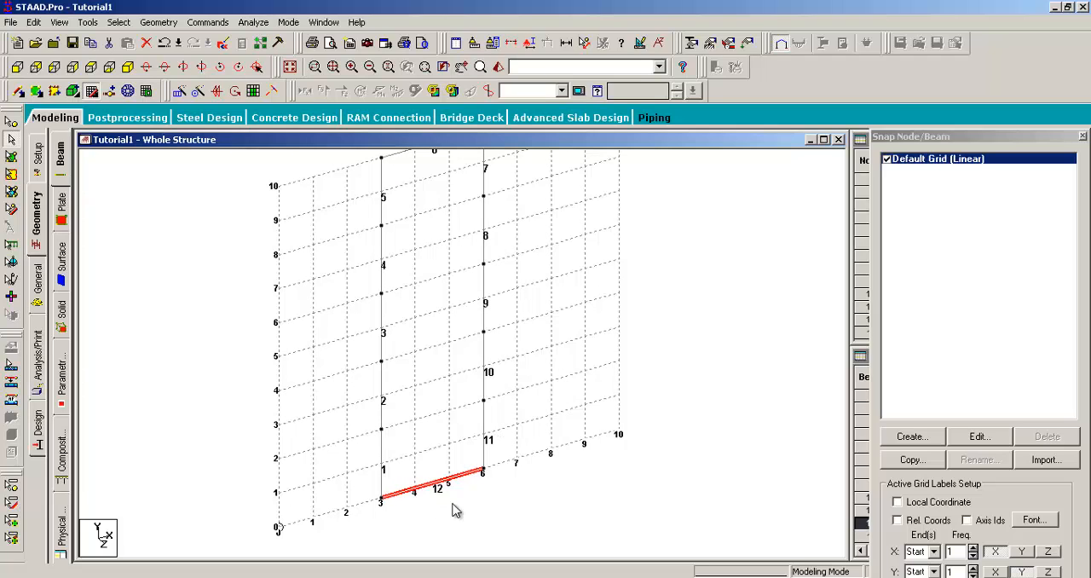
pyautogui.click(437, 395)
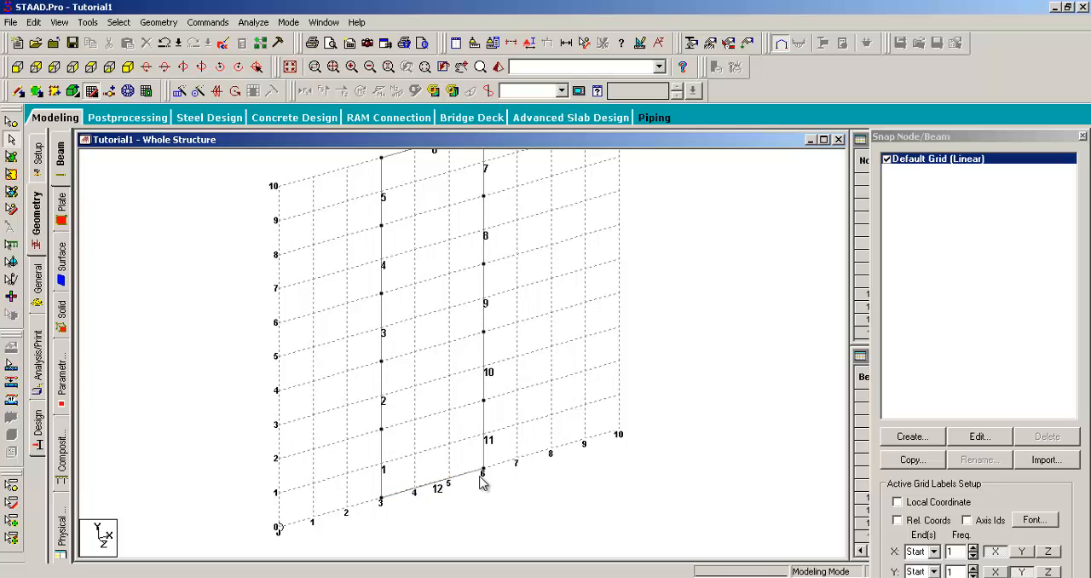
pyautogui.click(436, 488)
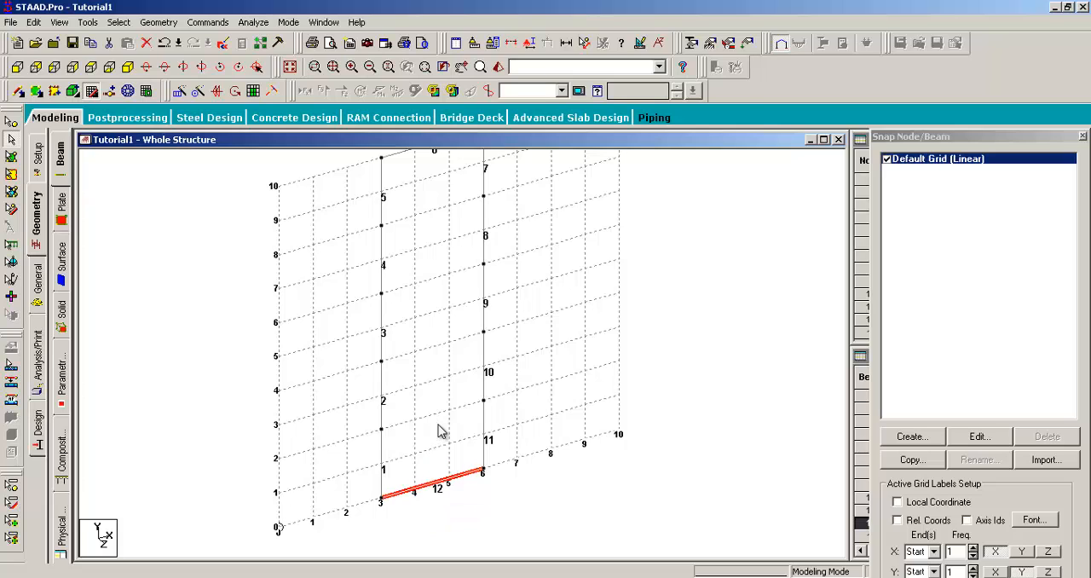
pyautogui.press('Delete')
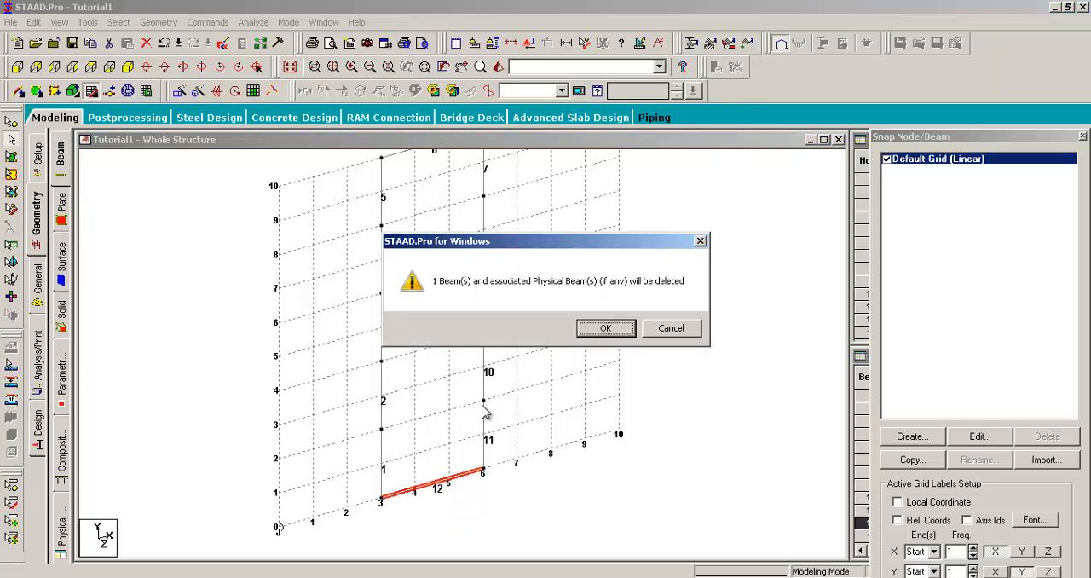
pyautogui.click(592, 332)
# - Examine the two columns and the connecting top beam at different zoom levels
pyautogui.moveTo(501, 258); pyautogui.dragTo(514, 297, button='middle')
pyautogui.scroll(-1, 520, 266)
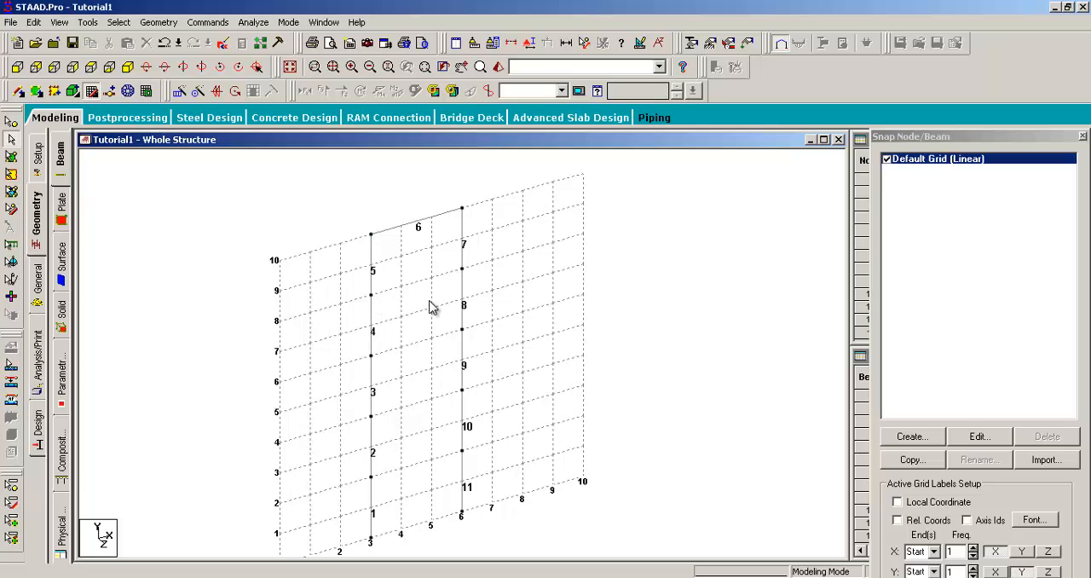
pyautogui.moveTo(442, 321); pyautogui.dragTo(443, 359, button='middle')
pyautogui.scroll(2, 444, 372)
pyautogui.scroll(3, 436, 384)
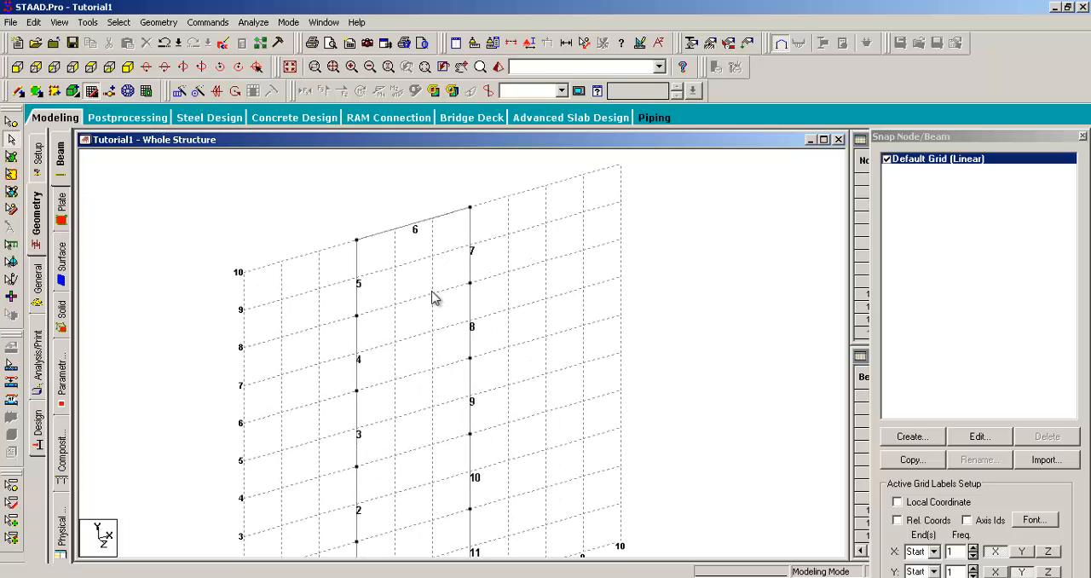
pyautogui.moveTo(432, 266); pyautogui.dragTo(440, 326, button='middle')
pyautogui.scroll(-2, 419, 426)
pyautogui.moveTo(419, 434); pyautogui.dragTo(426, 329, button='middle')
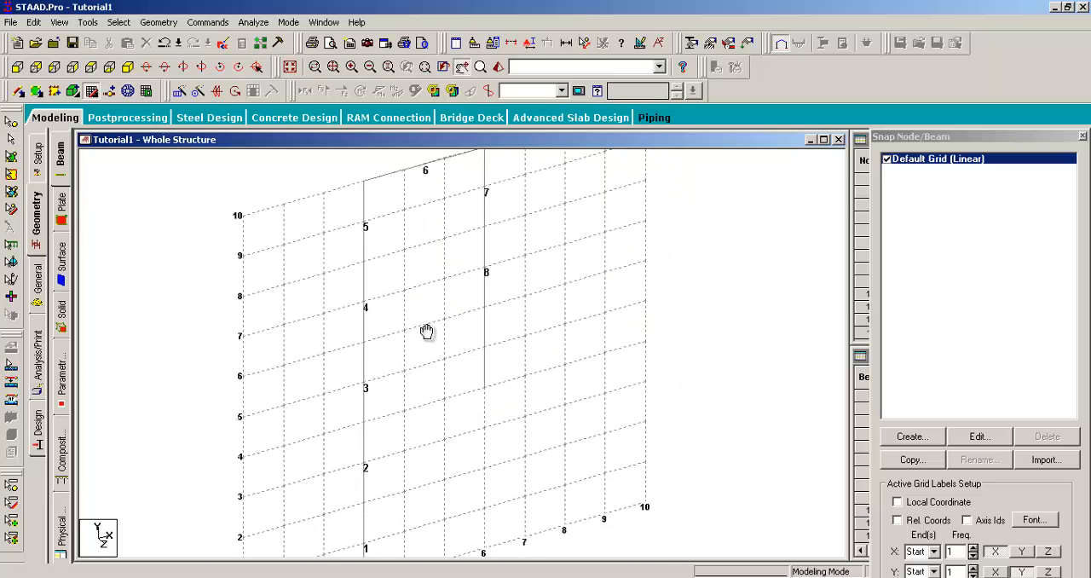
pyautogui.scroll(-1, 419, 333)
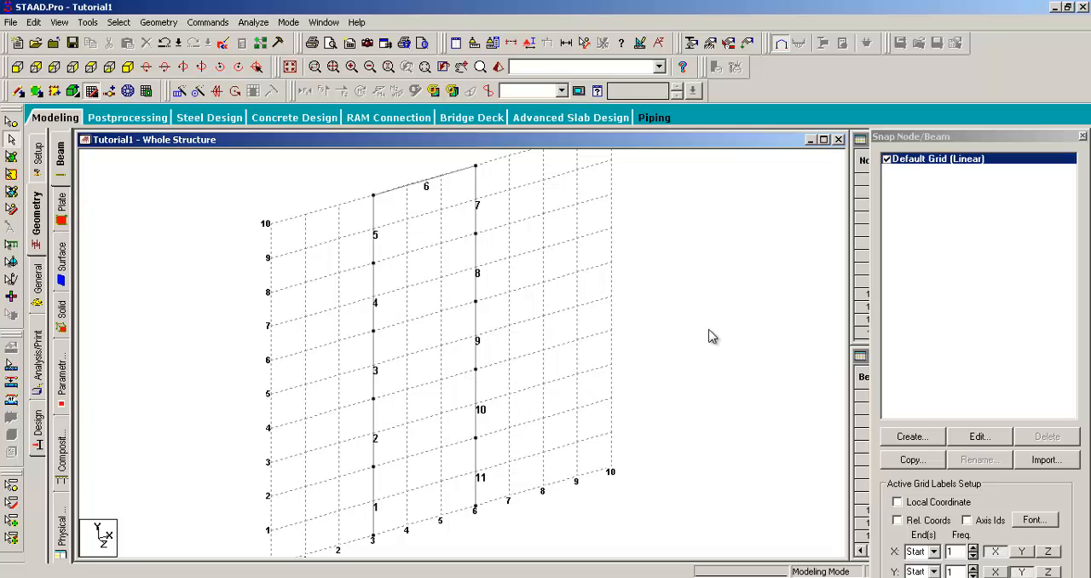
# - Turn on the Node Numbers label for the whole structure
pyautogui.rightClick(721, 274)
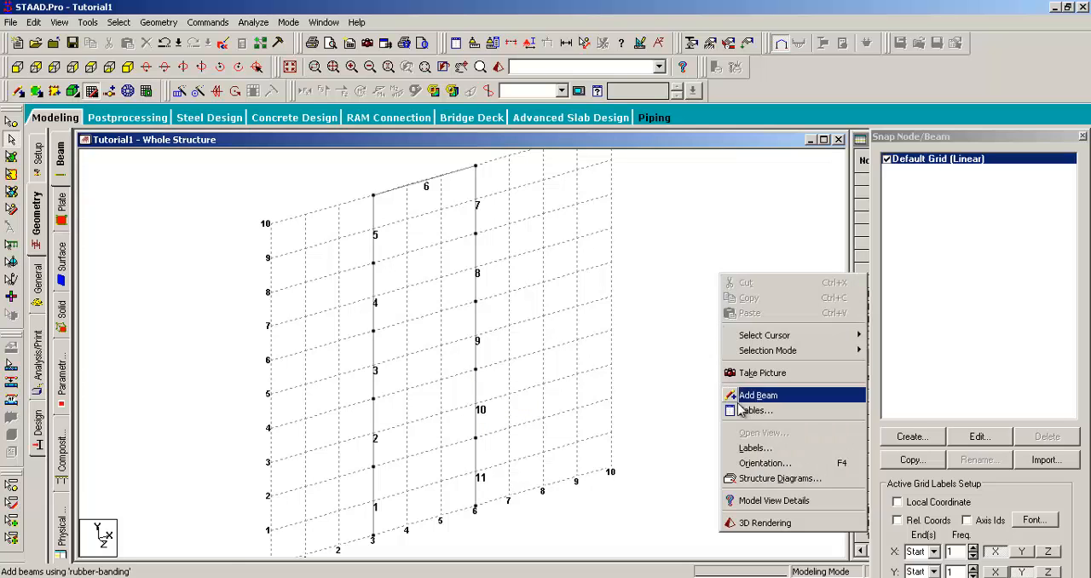
pyautogui.click(750, 447)
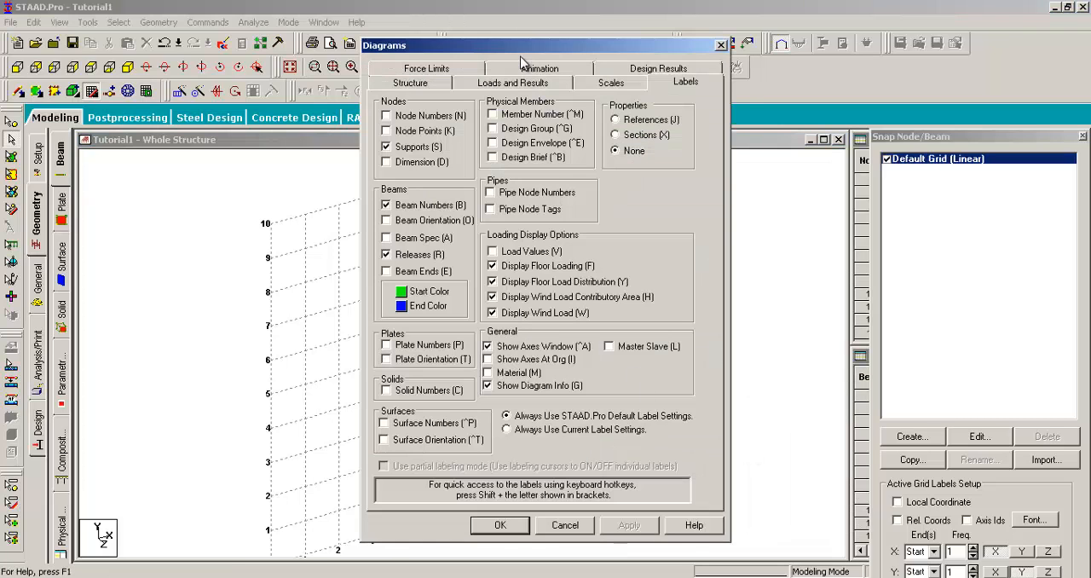
pyautogui.moveTo(532, 56); pyautogui.dragTo(770, 50)
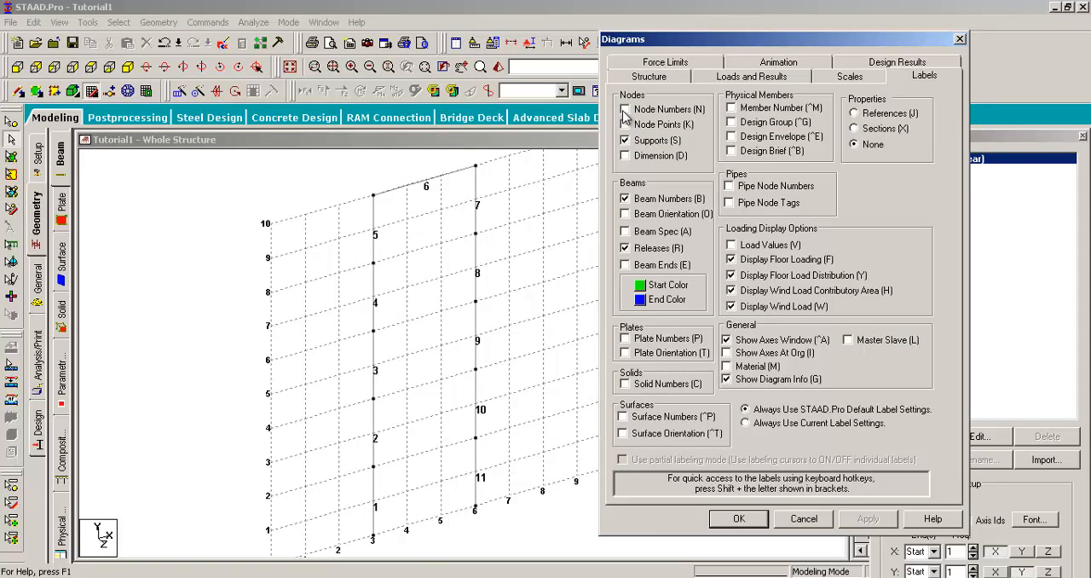
pyautogui.click(625, 110)
pyautogui.click(738, 519)
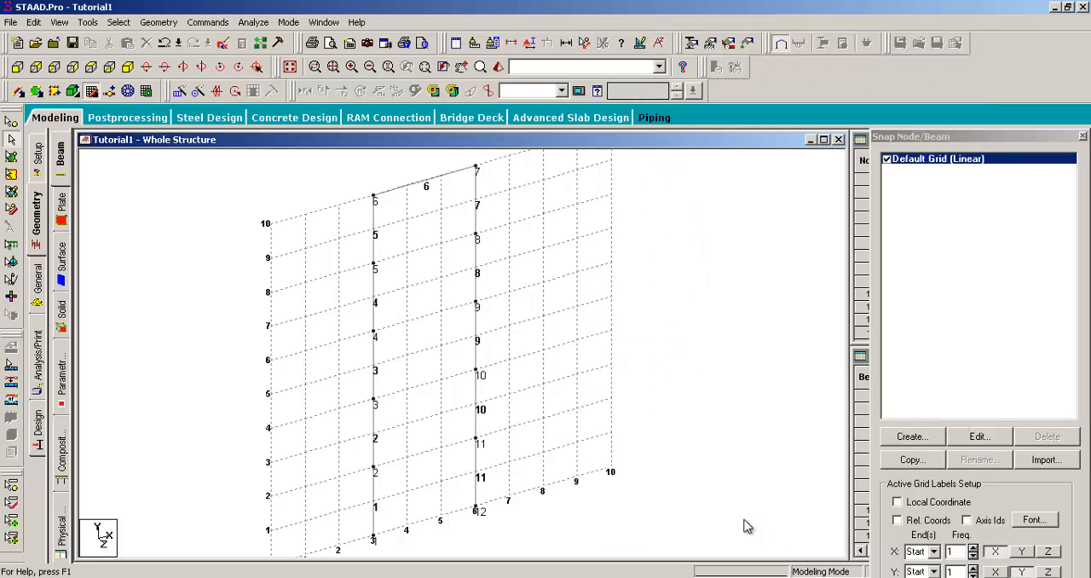
# - Hide the Default Grid so that only the frame is displayed
pyautogui.moveTo(487, 369); pyautogui.dragTo(555, 409, button='middle')
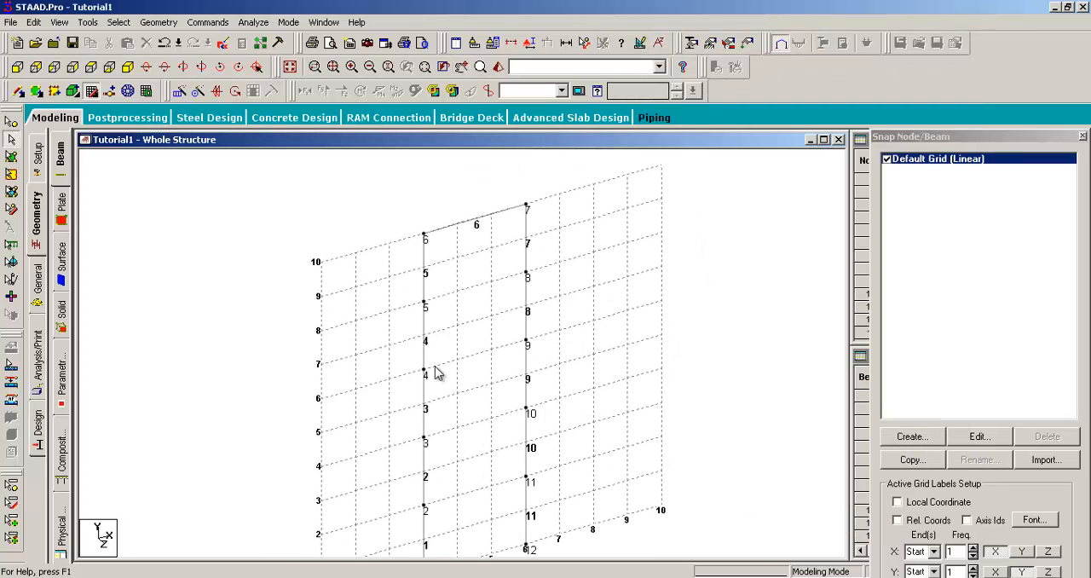
pyautogui.moveTo(433, 374); pyautogui.dragTo(414, 254, button='middle')
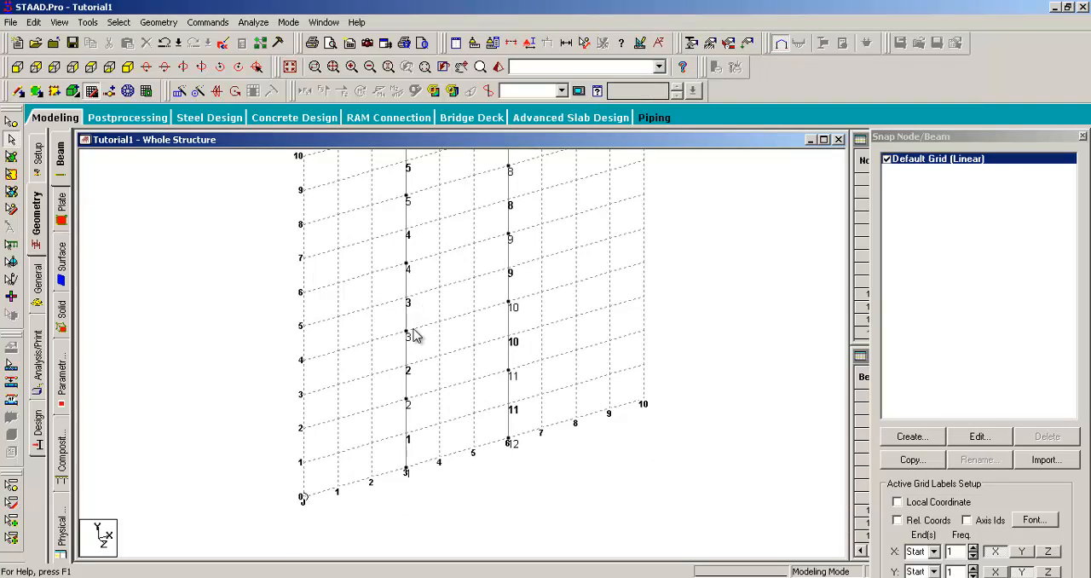
pyautogui.moveTo(415, 335); pyautogui.dragTo(402, 333, button='middle')
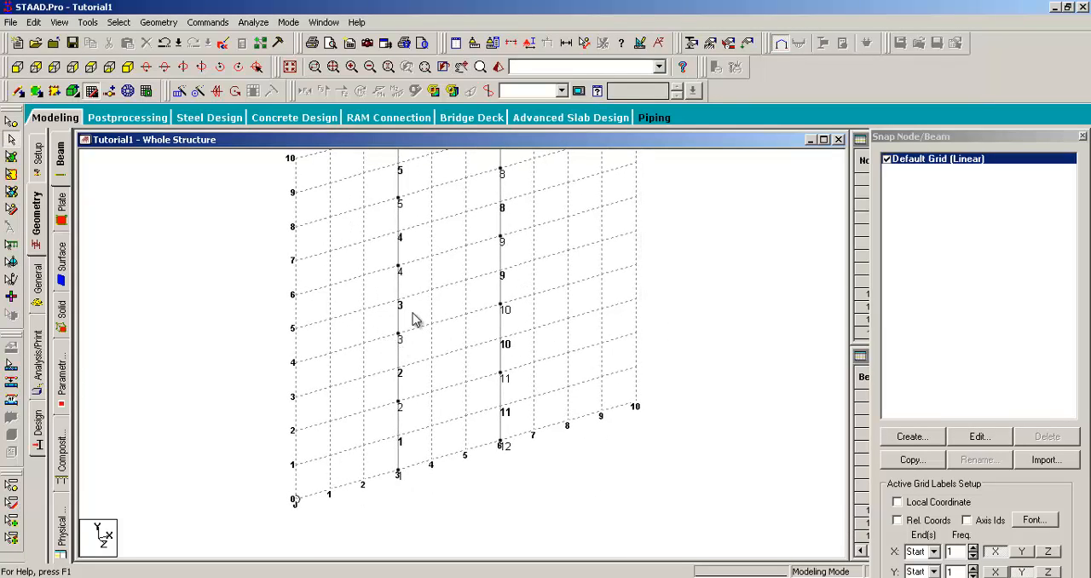
pyautogui.moveTo(419, 322); pyautogui.dragTo(407, 368, button='middle')
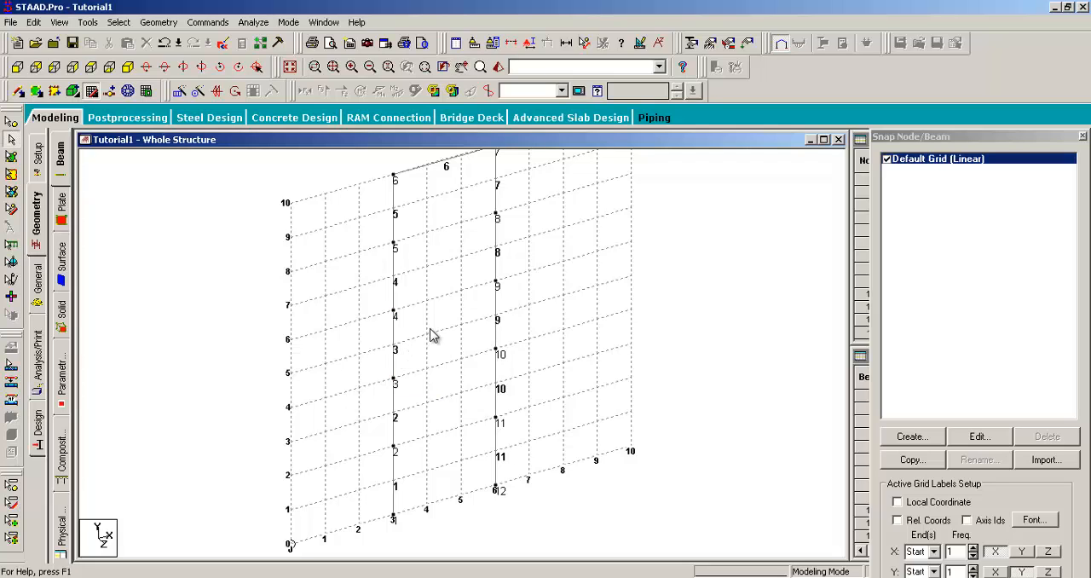
pyautogui.moveTo(439, 306); pyautogui.dragTo(422, 313, button='middle')
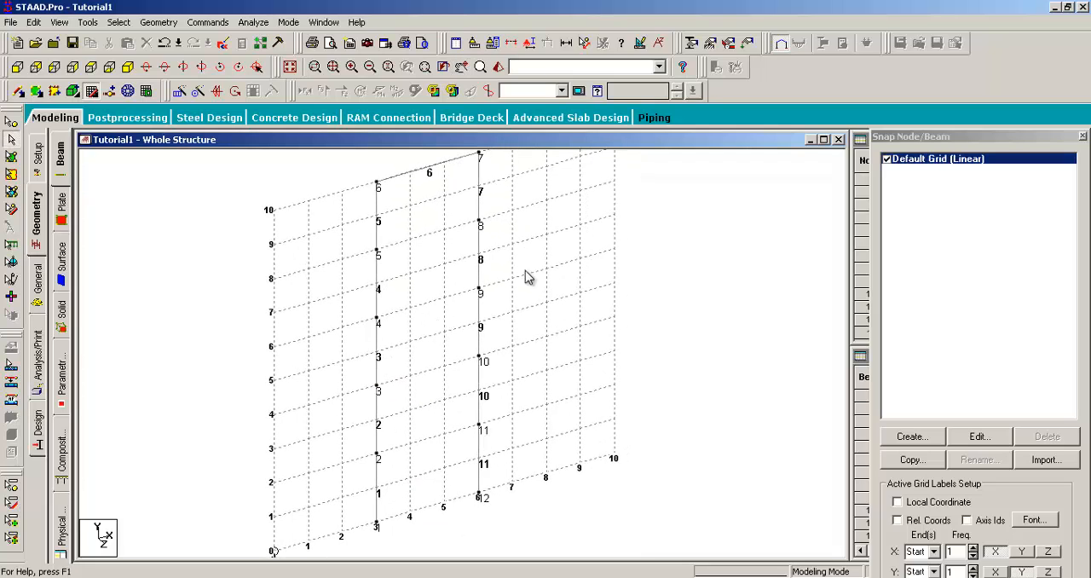
pyautogui.click(887, 160)
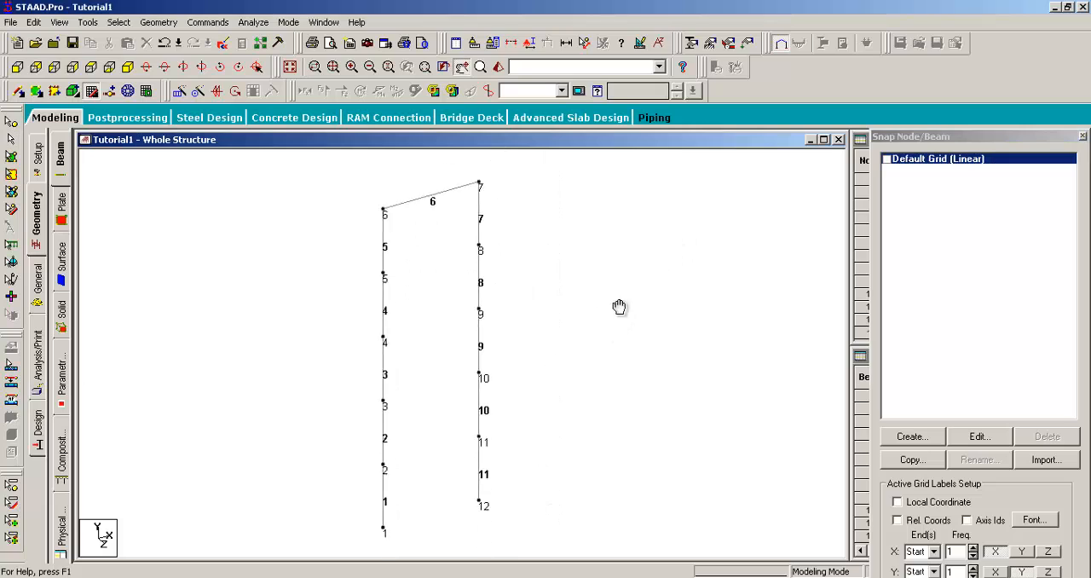
pyautogui.moveTo(578, 232); pyautogui.dragTo(569, 253, button='middle')
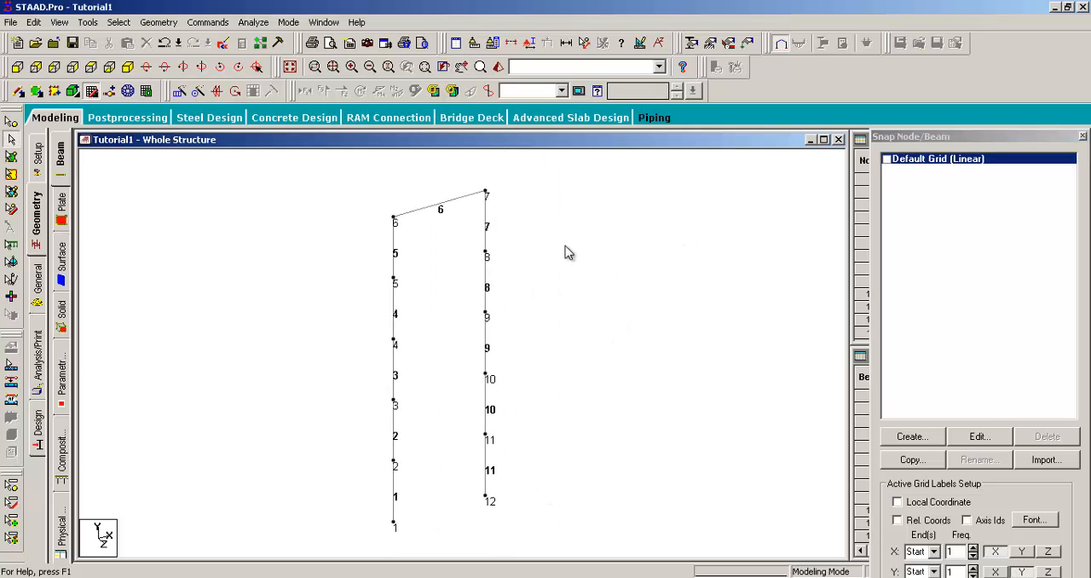
# - Review the label display settings for nodes and beams without changing any of them
pyautogui.rightClick(621, 182)
pyautogui.click(656, 357)
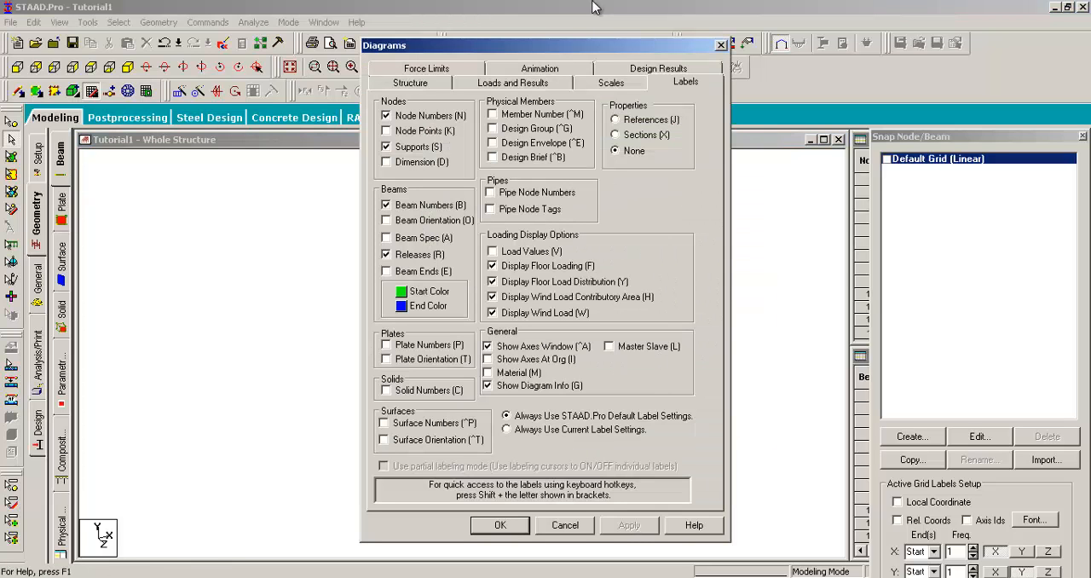
pyautogui.moveTo(593, 49); pyautogui.dragTo(863, 53)
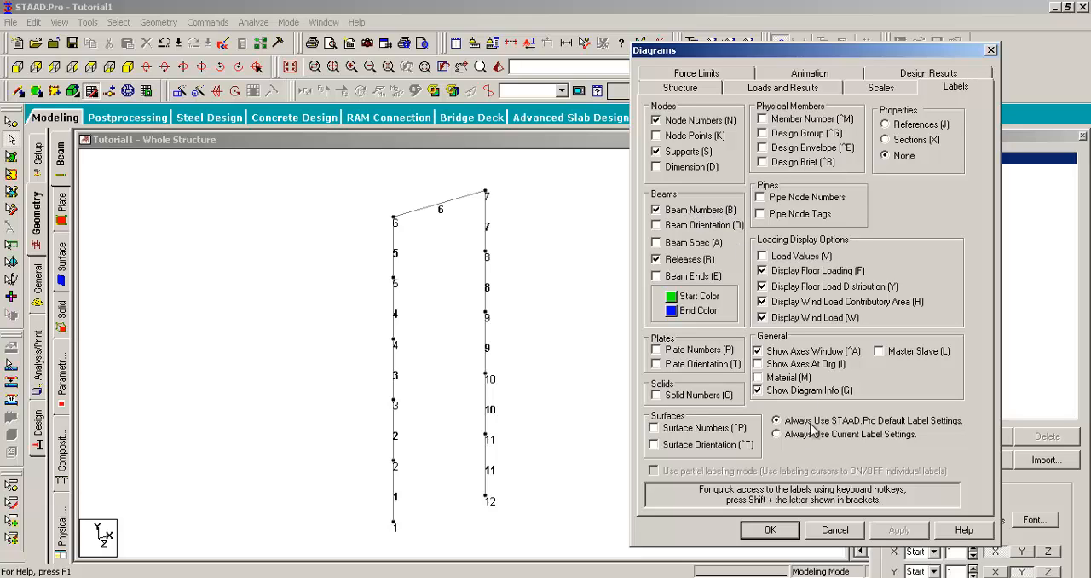
pyautogui.click(769, 529)
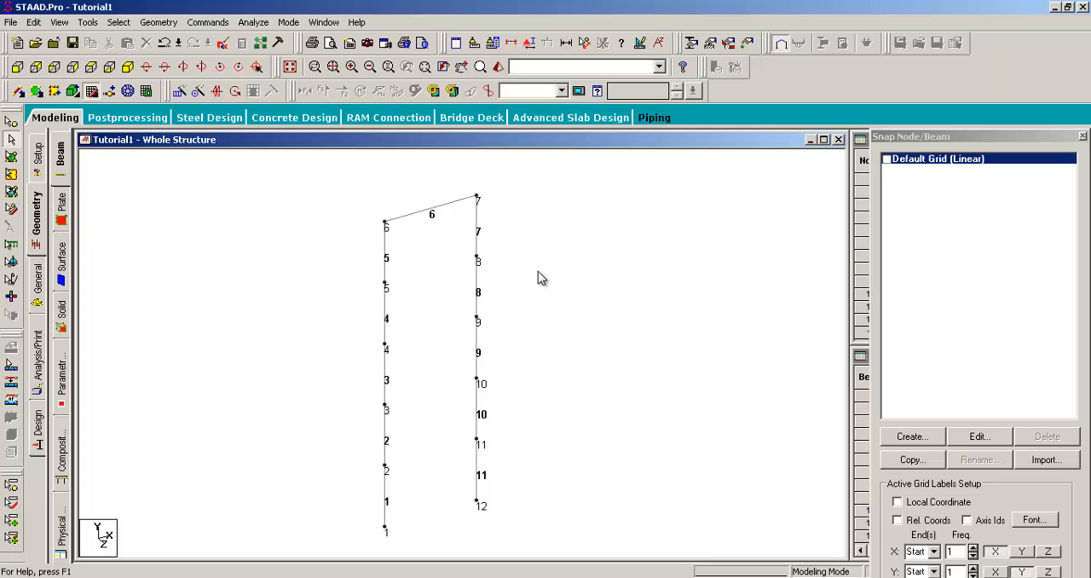
# - Look up the Beam Numbers label setting and hide the beam numbers on the frame
pyautogui.rightClick(557, 248)
pyautogui.click(594, 423)
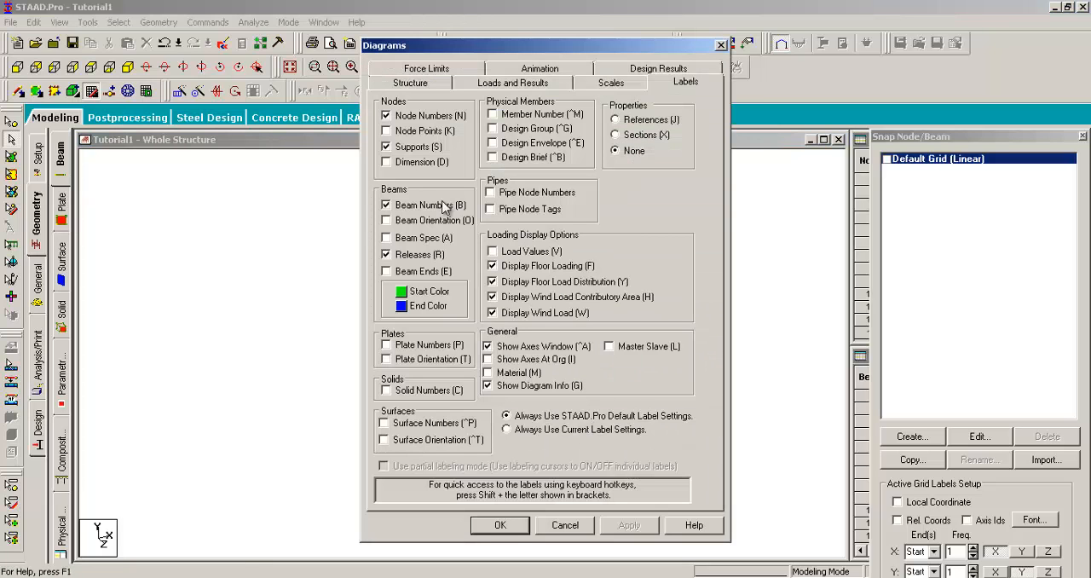
pyautogui.moveTo(503, 36); pyautogui.dragTo(682, 38)
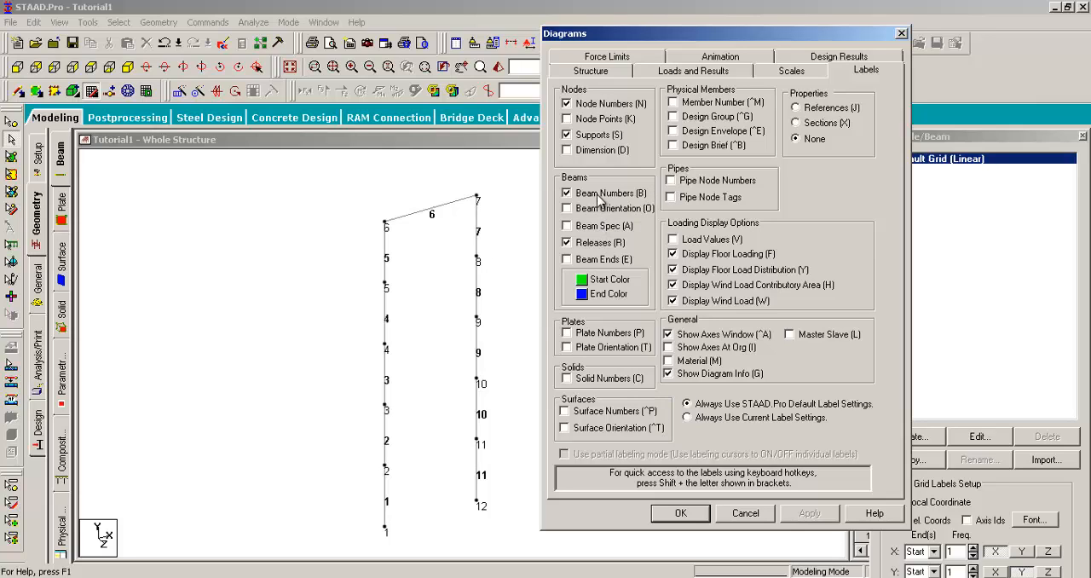
pyautogui.click(691, 518)
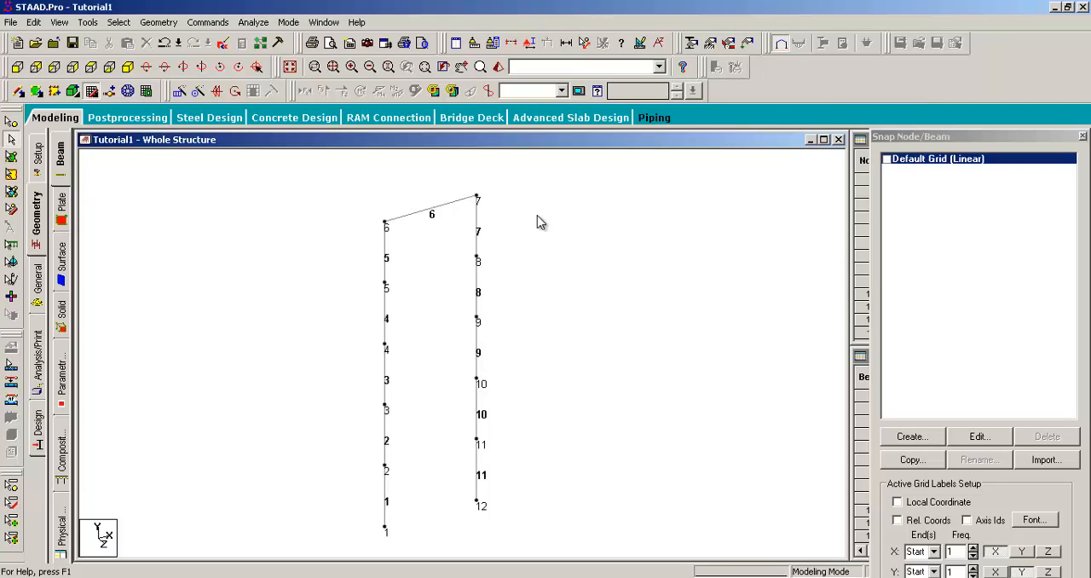
pyautogui.hotkey('shift', 'b')
pyautogui.moveTo(549, 285); pyautogui.dragTo(540, 286, button='middle')
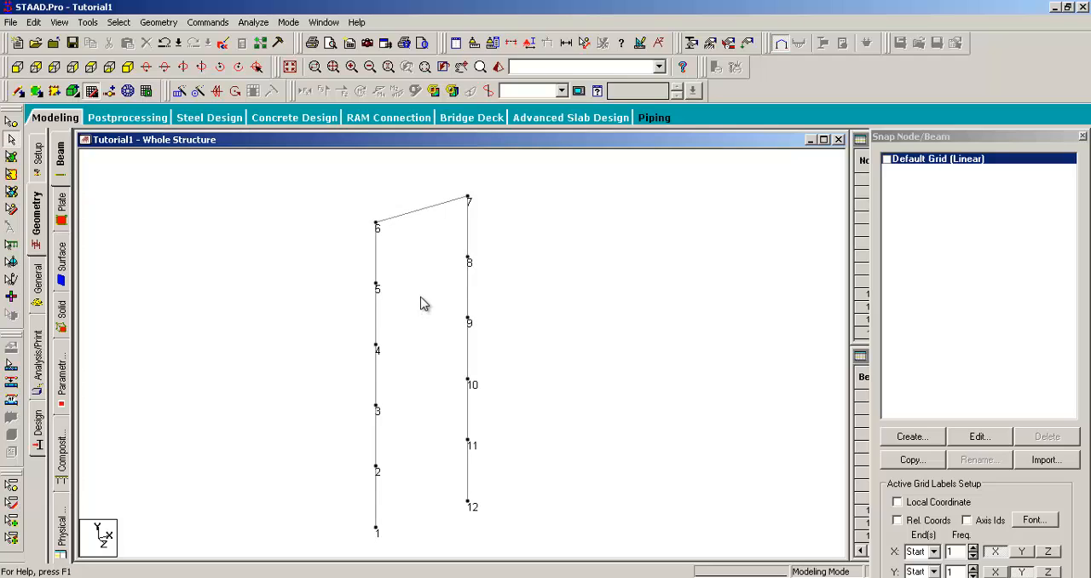
# - Add point-to-point horizontal beams between the two columns from node 5 to node 8 and from node 4 to node 9
pyautogui.scroll(1, 411, 292)
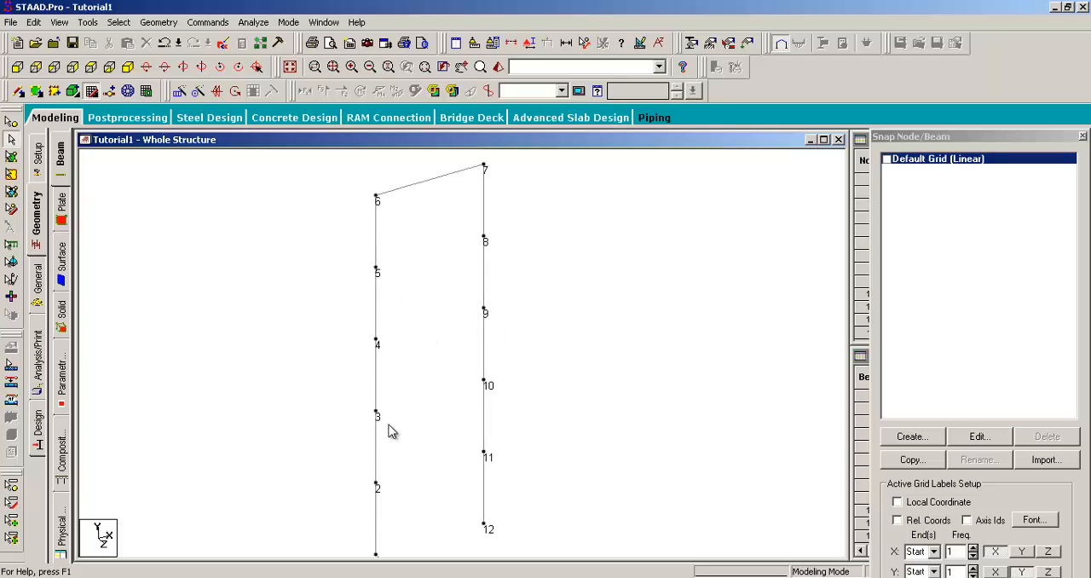
pyautogui.moveTo(435, 406); pyautogui.dragTo(437, 348, button='middle')
pyautogui.moveTo(470, 266); pyautogui.dragTo(452, 351, button='middle')
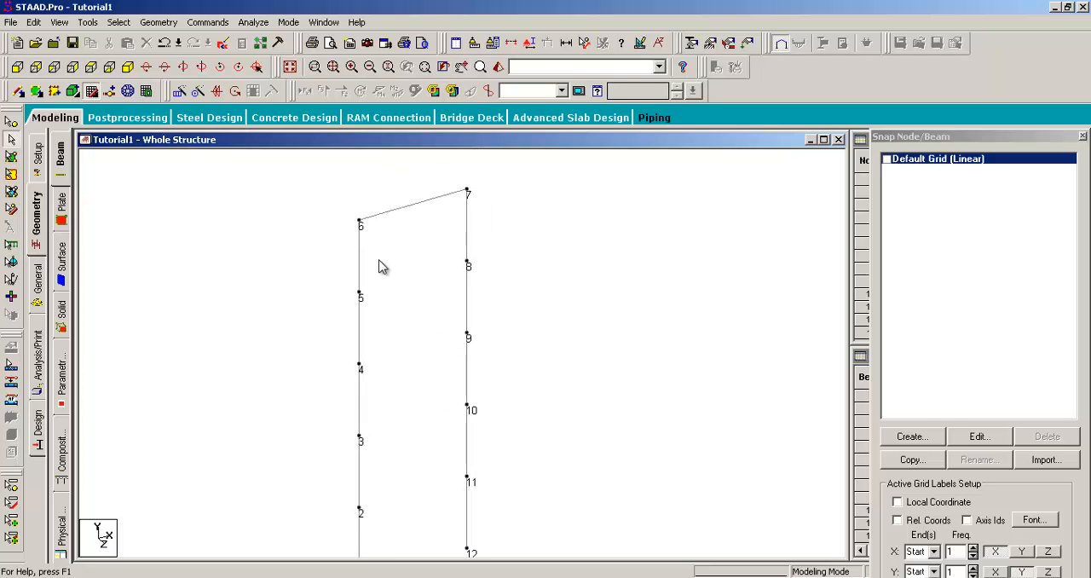
pyautogui.click(168, 26)
pyautogui.moveTo(300, 95)
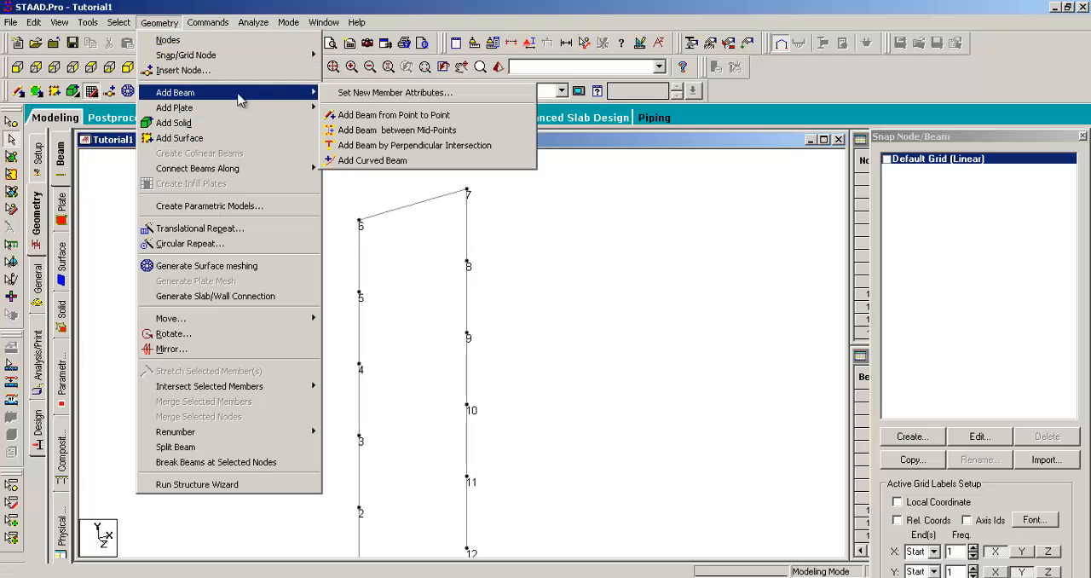
pyautogui.click(343, 115)
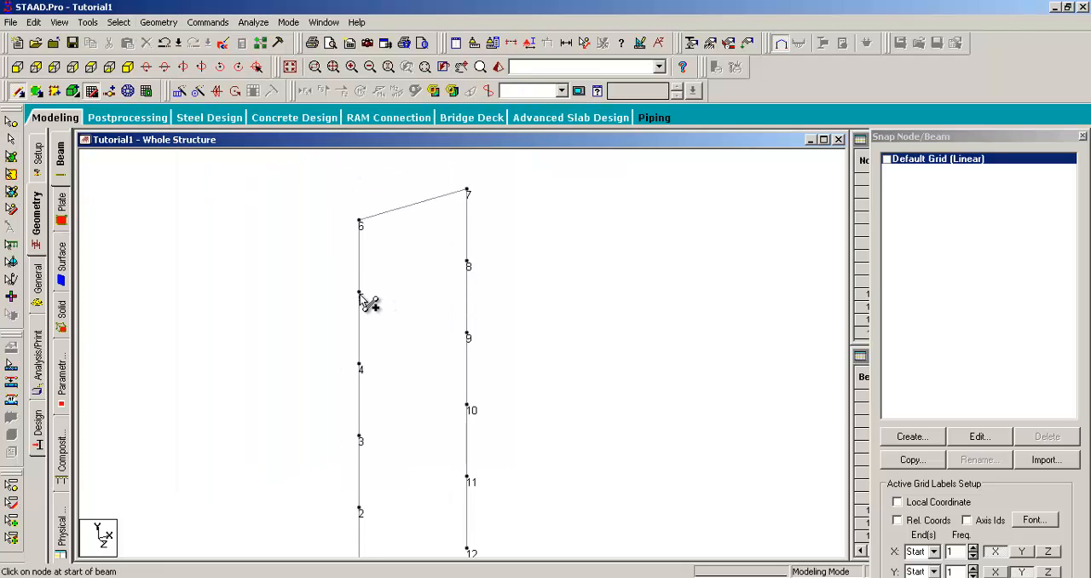
pyautogui.moveTo(361, 294); pyautogui.dragTo(468, 263)
pyautogui.moveTo(360, 367); pyautogui.dragTo(468, 337)
# - Add horizontal beams from node 3 to node 10 and from node 2 to node 11, and end beam drawing
pyautogui.moveTo(437, 380); pyautogui.dragTo(431, 263, button='middle')
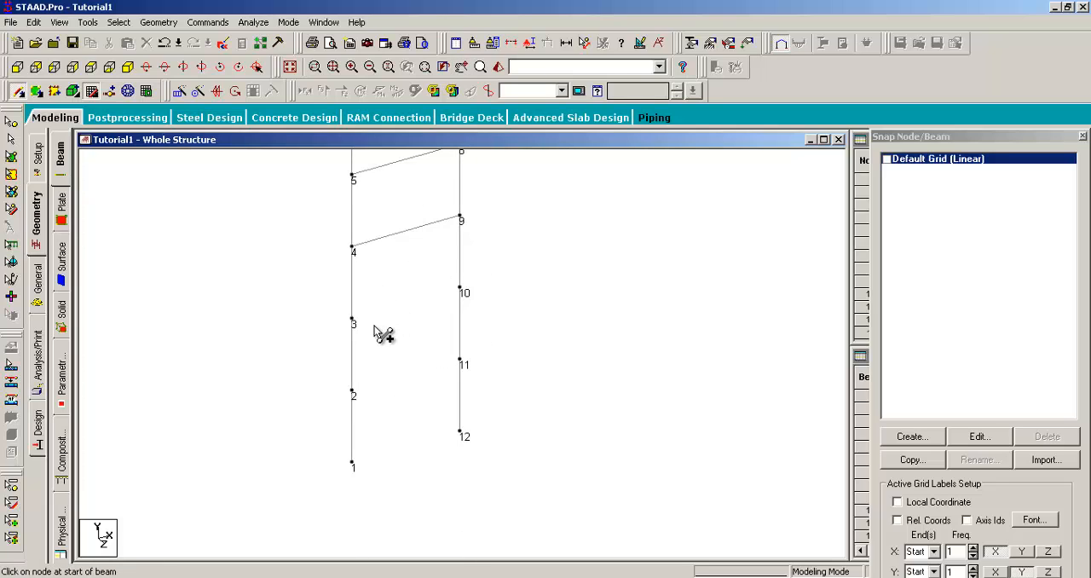
pyautogui.moveTo(354, 321); pyautogui.dragTo(460, 290)
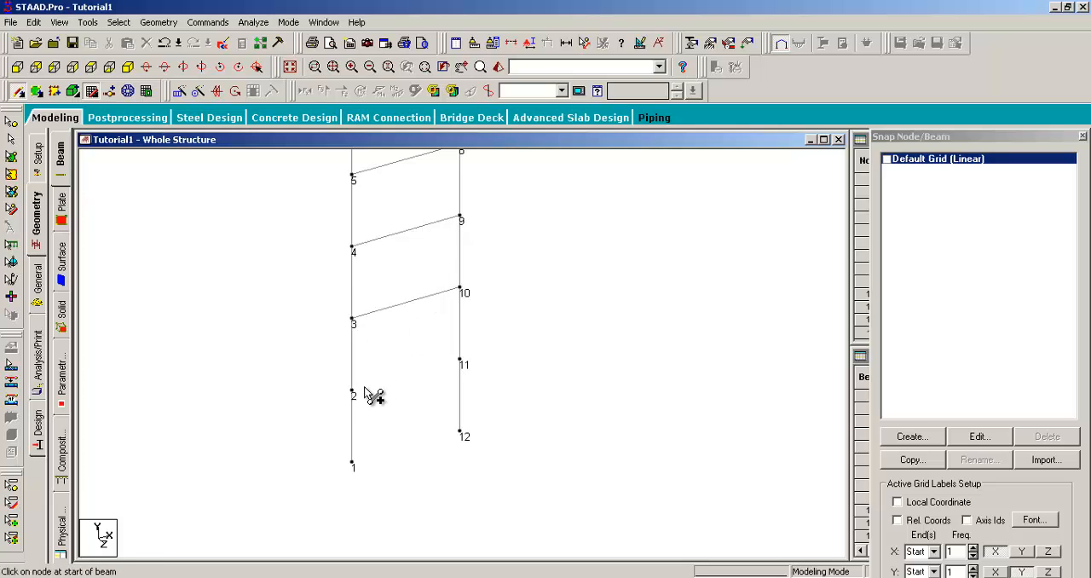
pyautogui.moveTo(352, 392); pyautogui.dragTo(457, 363)
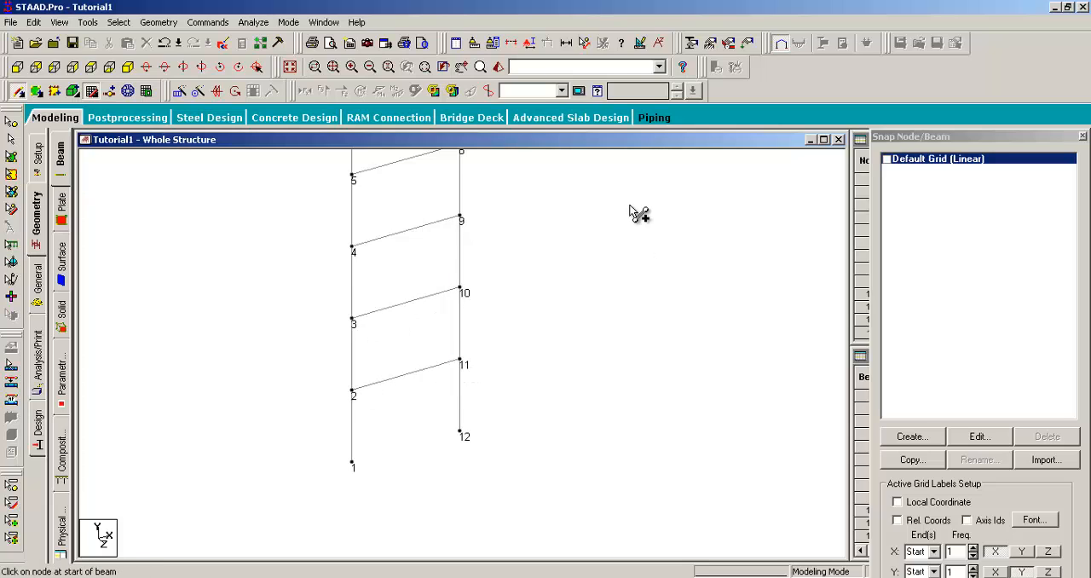
pyautogui.moveTo(506, 240); pyautogui.dragTo(560, 322, button='middle')
pyautogui.press('Escape')
# - Select all members of the completed frame
pyautogui.scroll(-1, 501, 296)
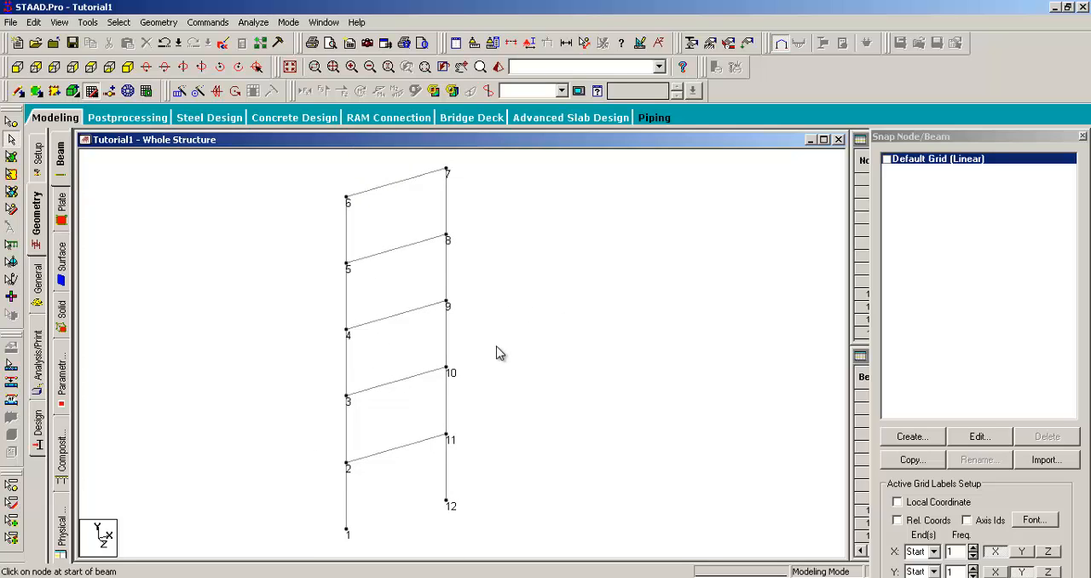
pyautogui.scroll(-1, 500, 353)
pyautogui.moveTo(487, 304); pyautogui.dragTo(518, 285, button='middle')
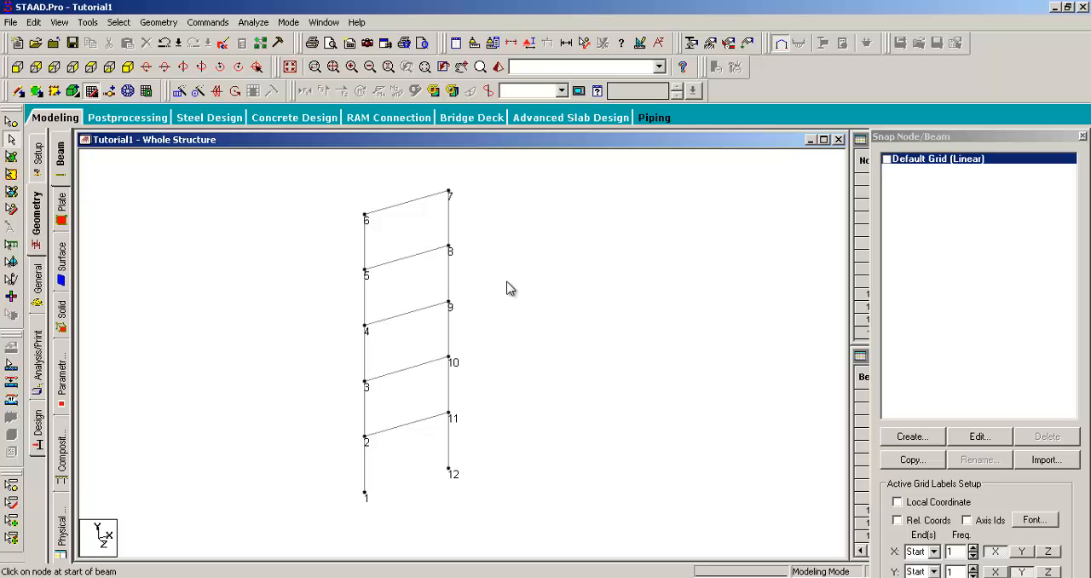
pyautogui.scroll(-1, 506, 282)
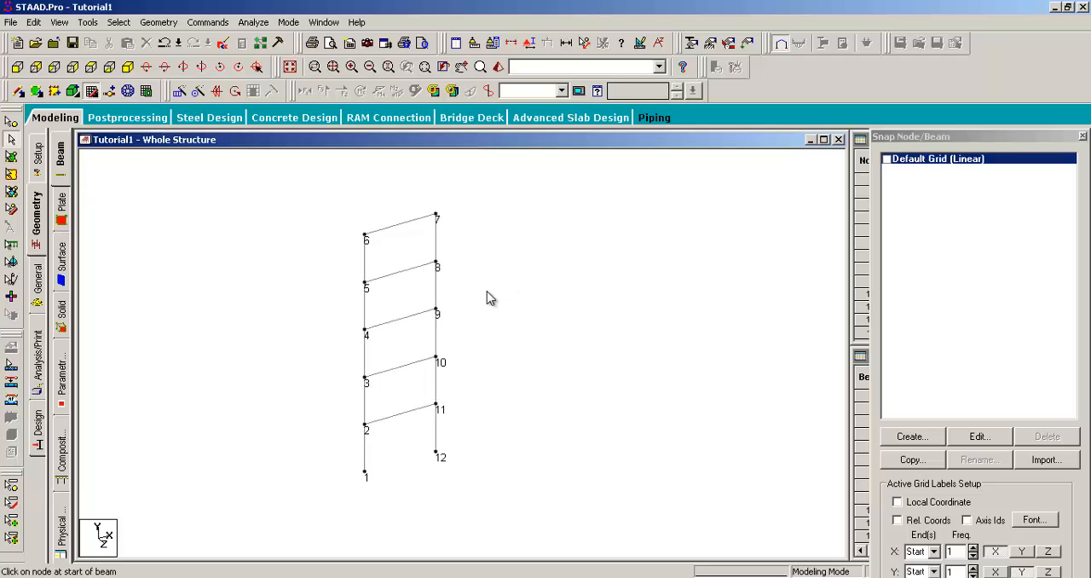
pyautogui.hotkey('ctrl', 'a')
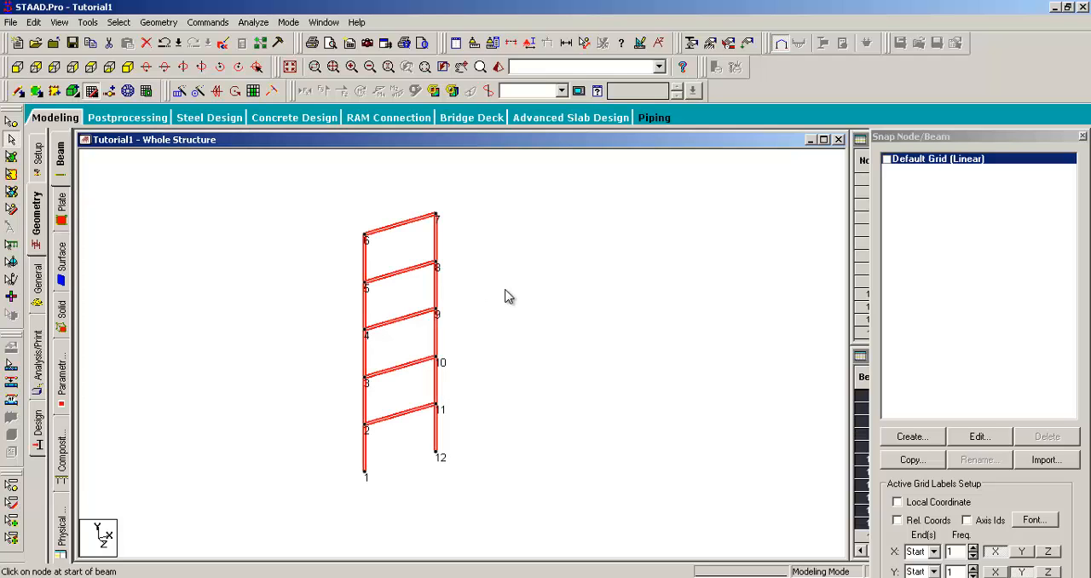
pyautogui.moveTo(510, 302); pyautogui.dragTo(492, 298, button='middle')
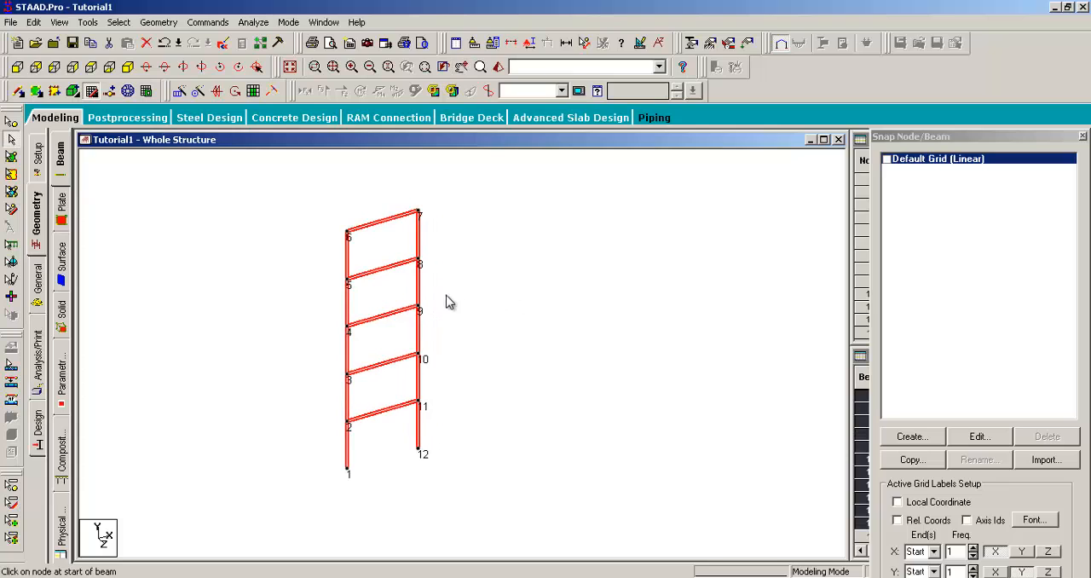
# - Start a translational repeat of the selected frame and save the modified structure
pyautogui.click(160, 22)
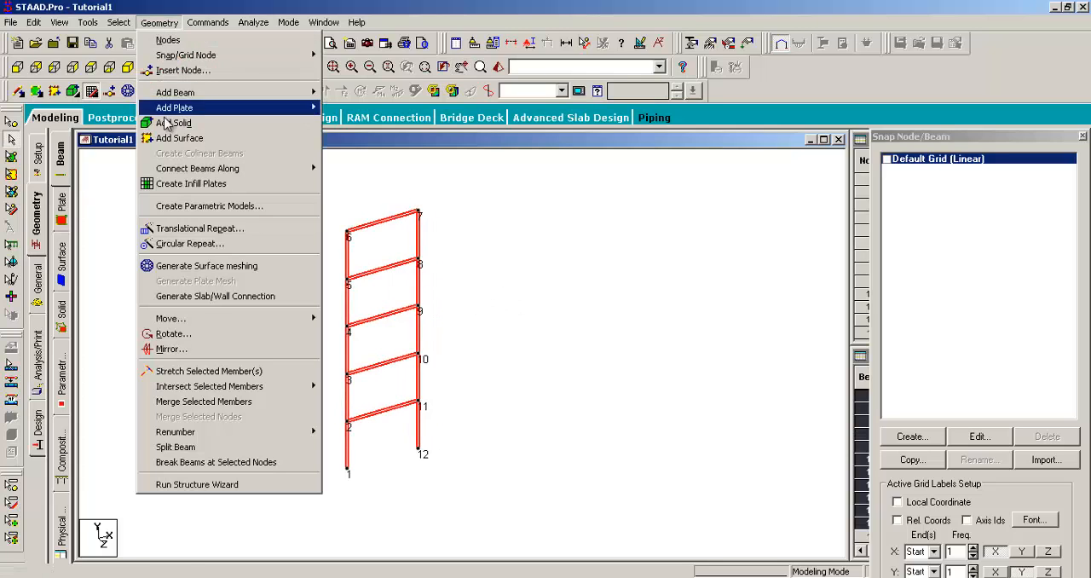
pyautogui.click(186, 228)
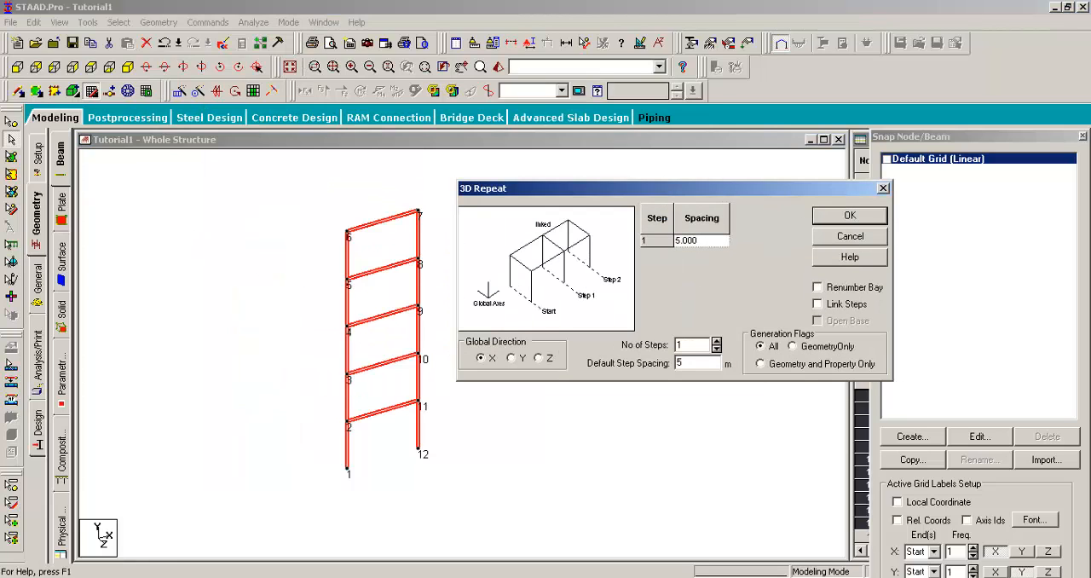
pyautogui.click(674, 188)
pyautogui.click(692, 318)
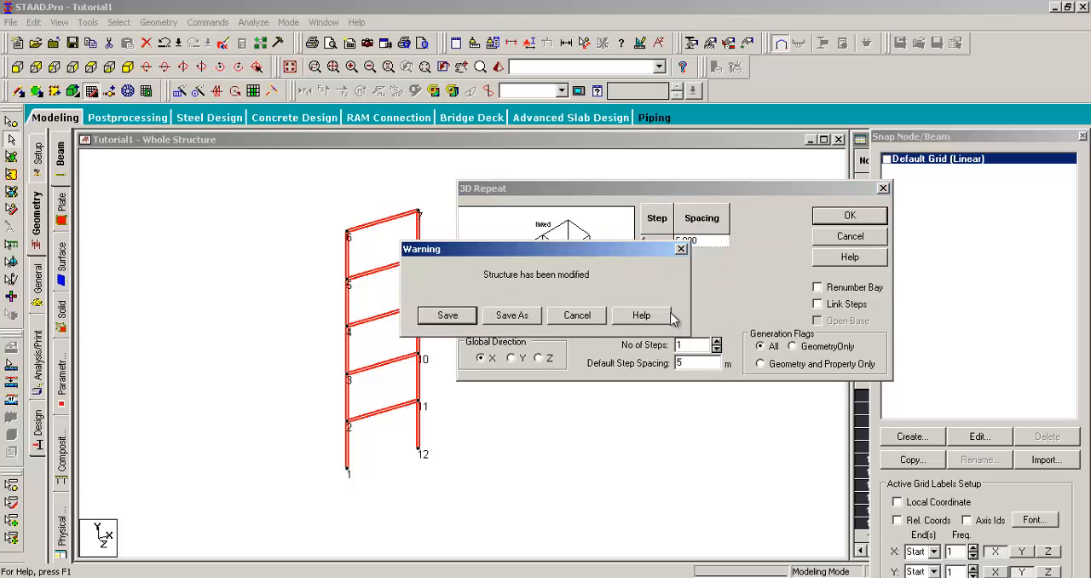
pyautogui.click(459, 317)
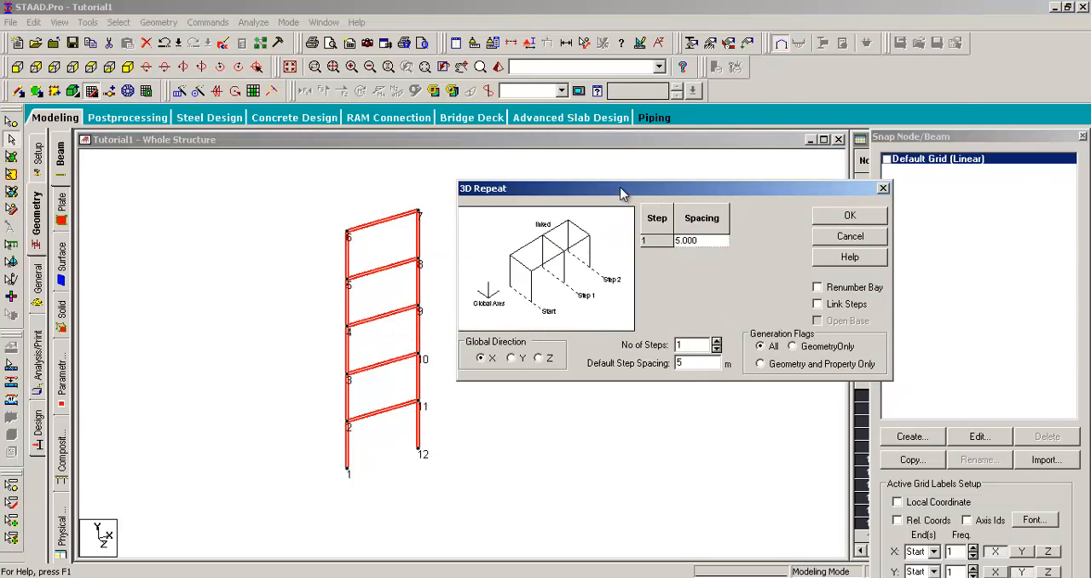
# - Repeat the frame 1 step in the global Z direction with a 6 m spacing and linked steps
pyautogui.moveTo(621, 194); pyautogui.dragTo(652, 193)
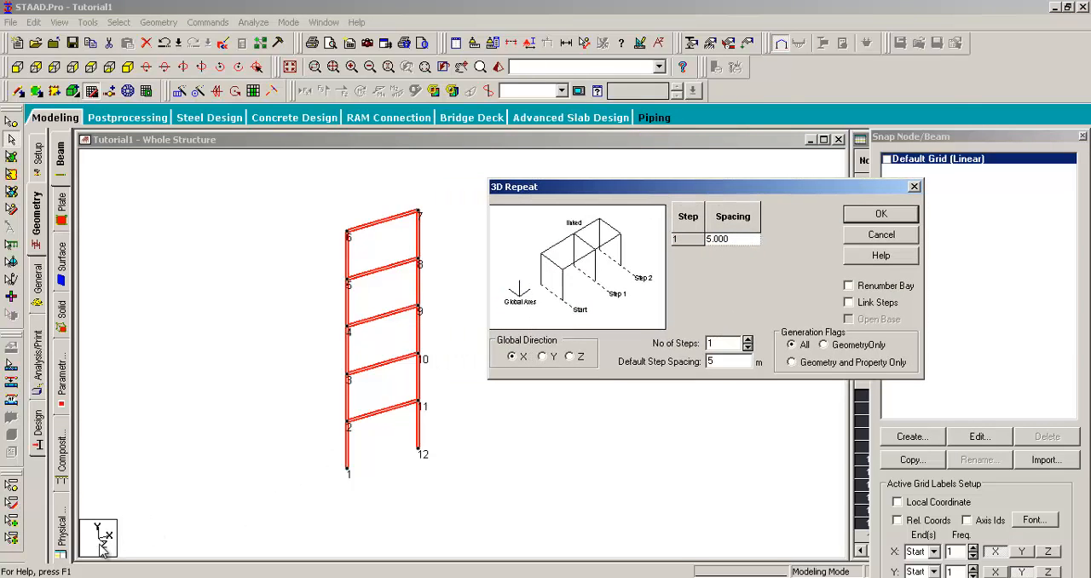
pyautogui.click(569, 357)
pyautogui.moveTo(703, 193); pyautogui.dragTo(693, 190)
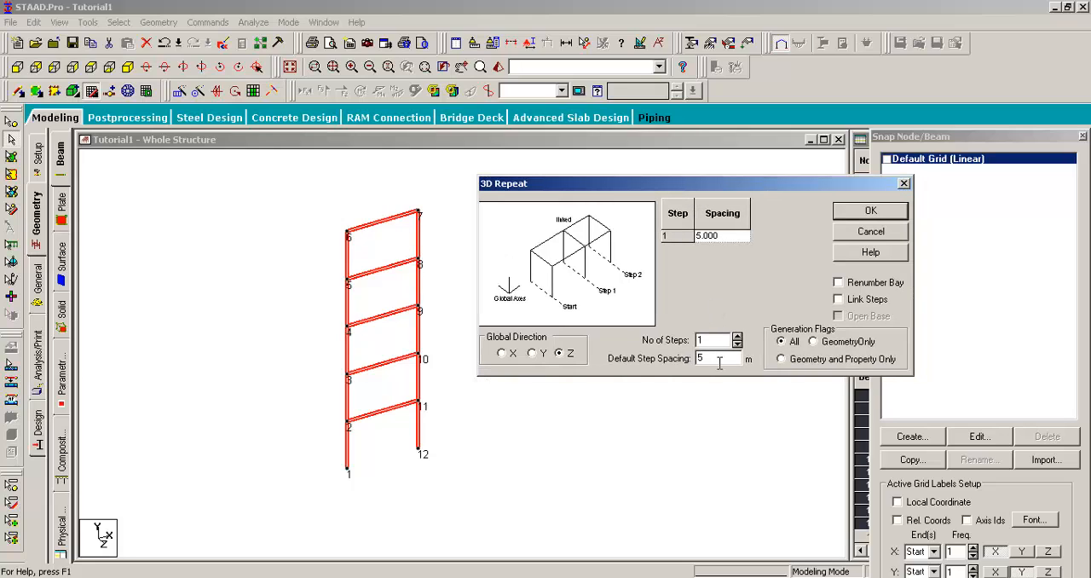
pyautogui.write('6')
pyautogui.click(708, 340)
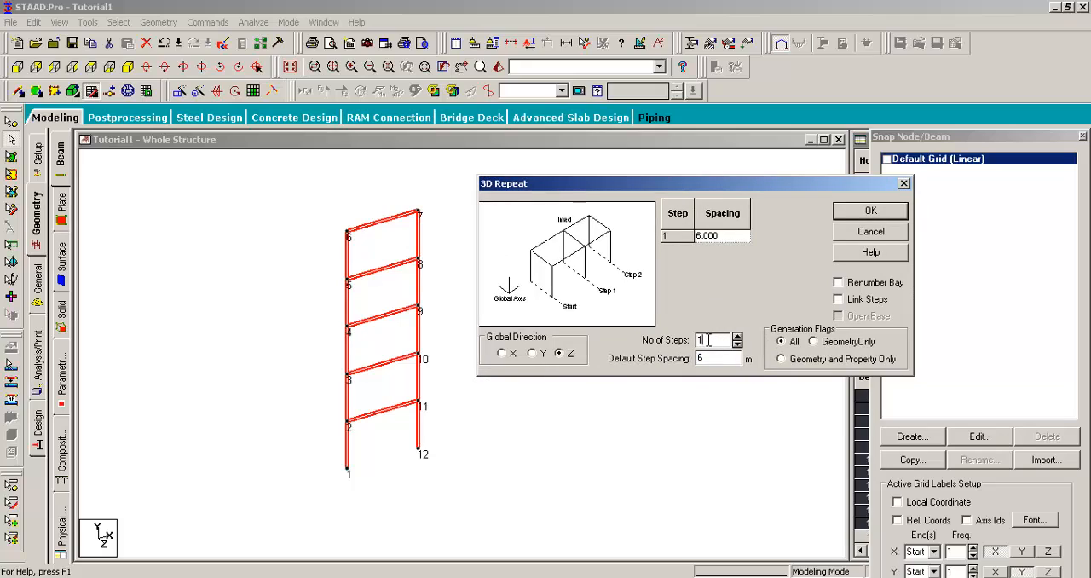
pyautogui.click(839, 300)
pyautogui.moveTo(700, 189); pyautogui.dragTo(710, 190)
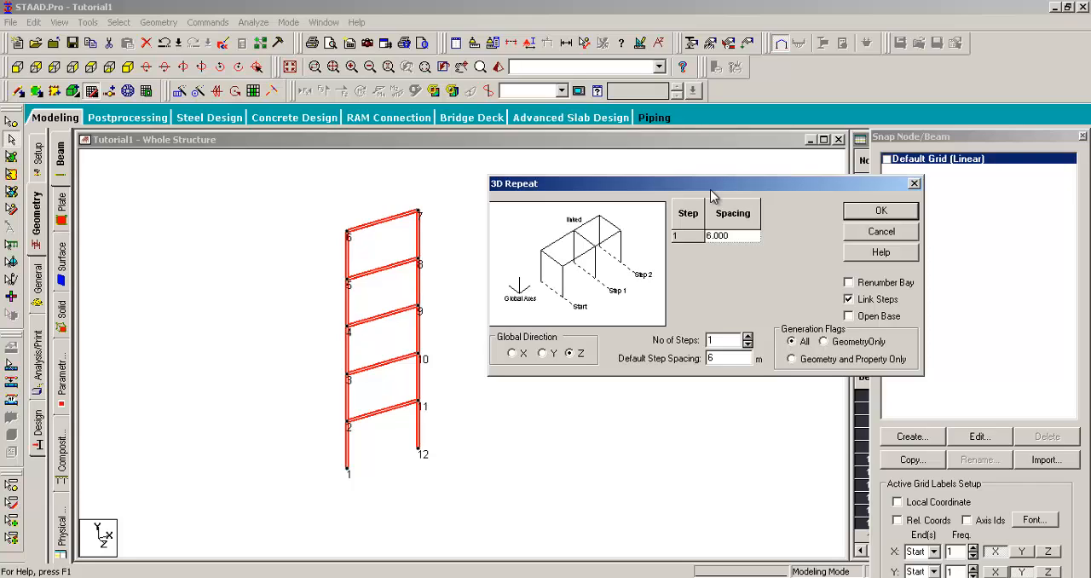
pyautogui.moveTo(710, 189); pyautogui.dragTo(690, 188)
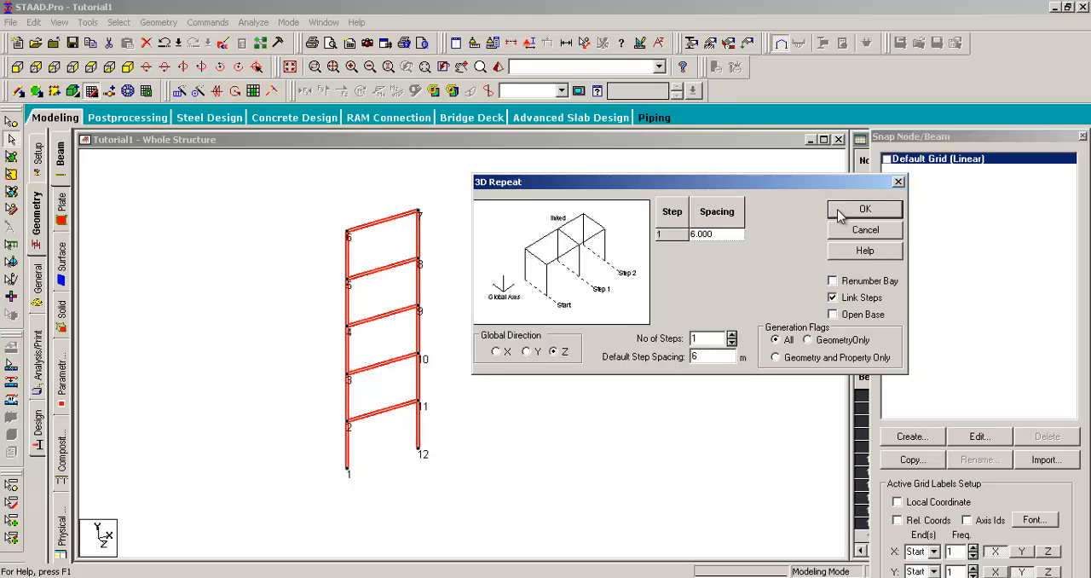
pyautogui.click(863, 210)
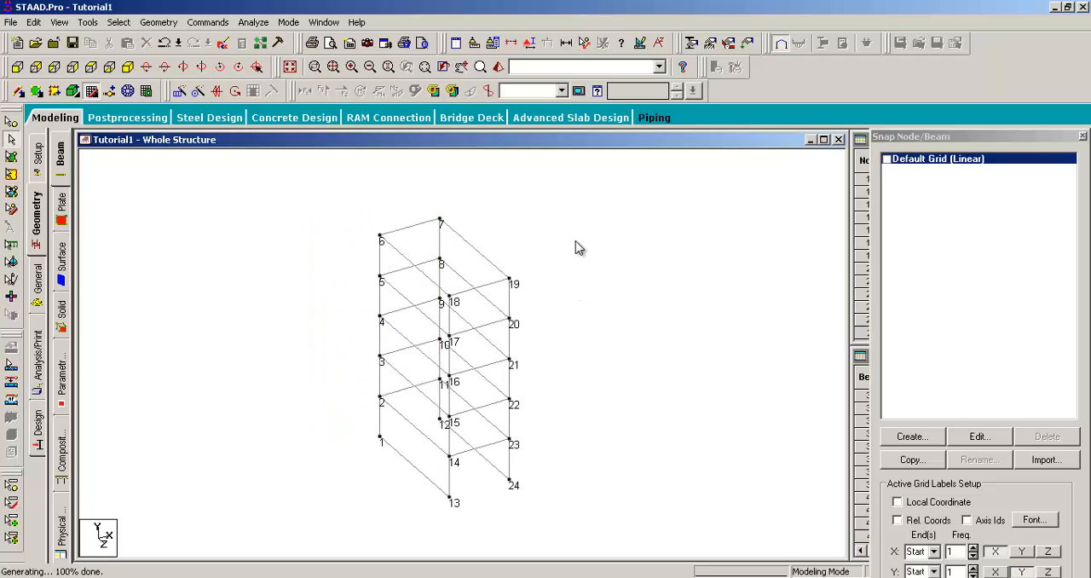
# - Show the beam numbers and hide the node numbers on the 3D frame
pyautogui.hotkey('shift', 'b')
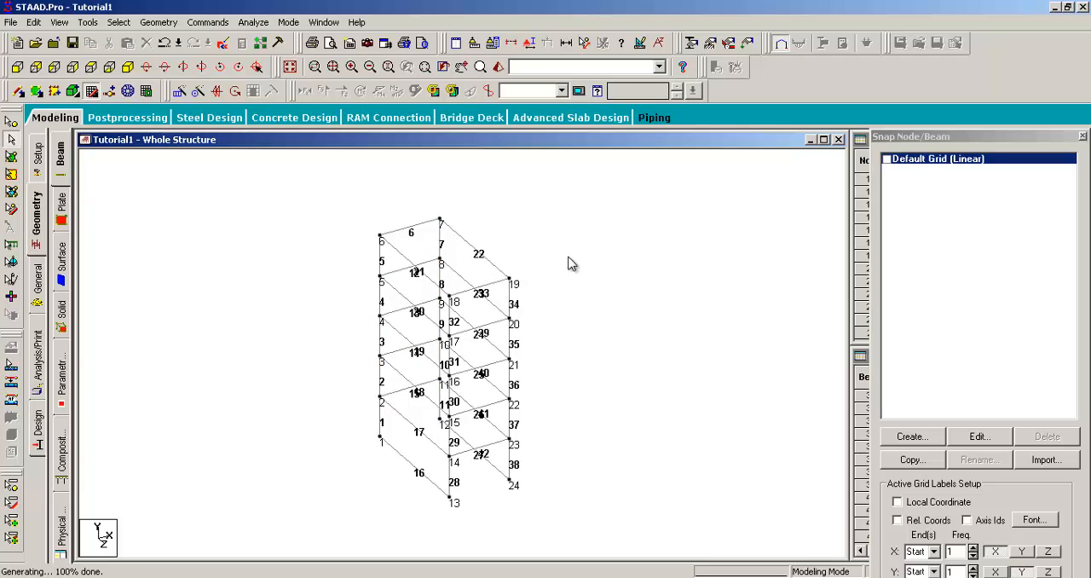
pyautogui.hotkey('shift', 'n')
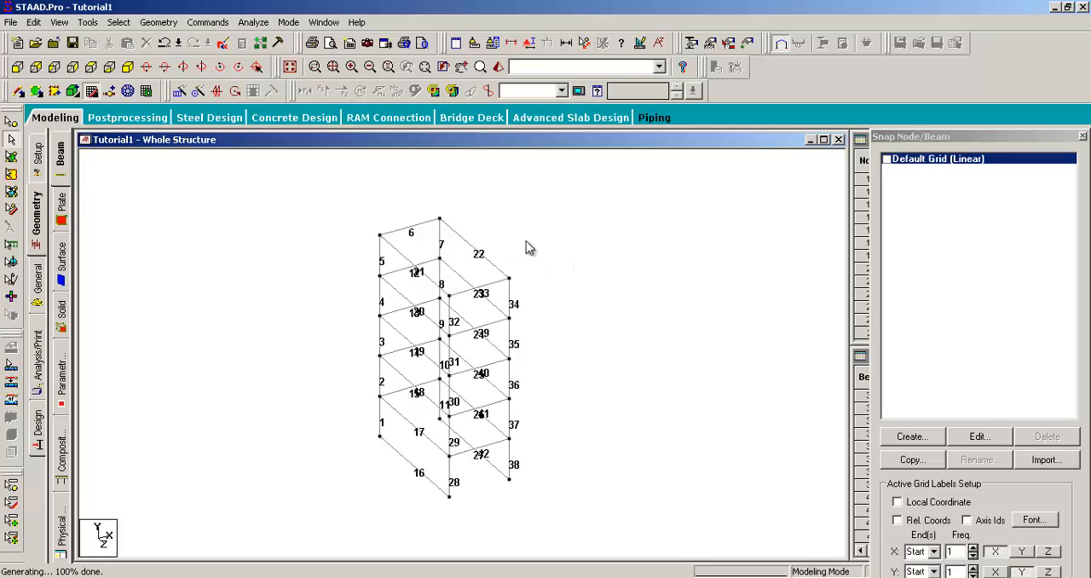
pyautogui.click(462, 68)
pyautogui.moveTo(552, 284); pyautogui.dragTo(549, 274)
pyautogui.press('Escape')
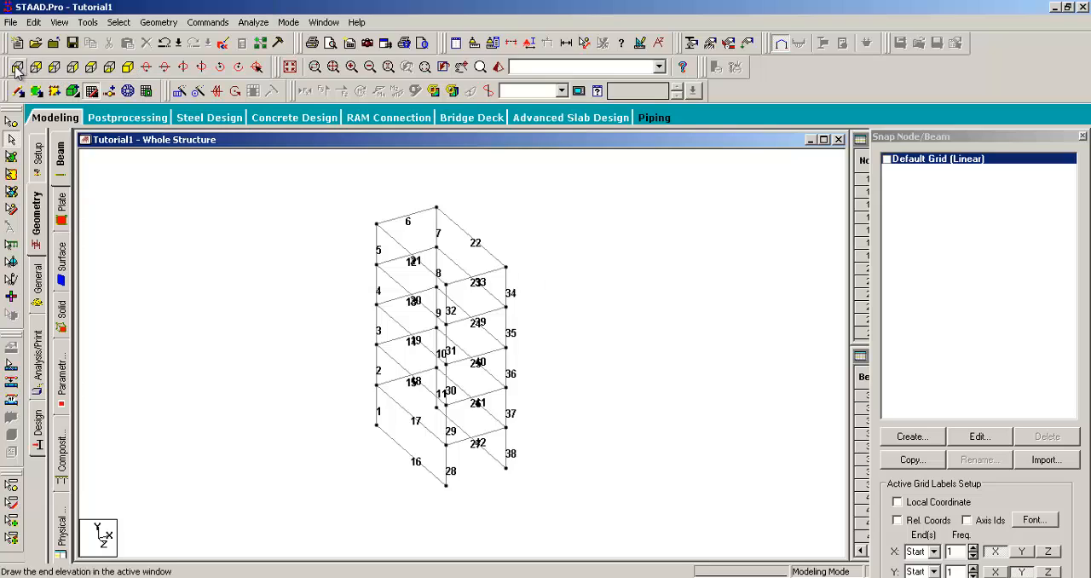
# - Rotate the view around the 3D frame to examine the beams that link the two planar frames
pyautogui.click(183, 66)
pyautogui.click(184, 67)
pyautogui.click(184, 67)
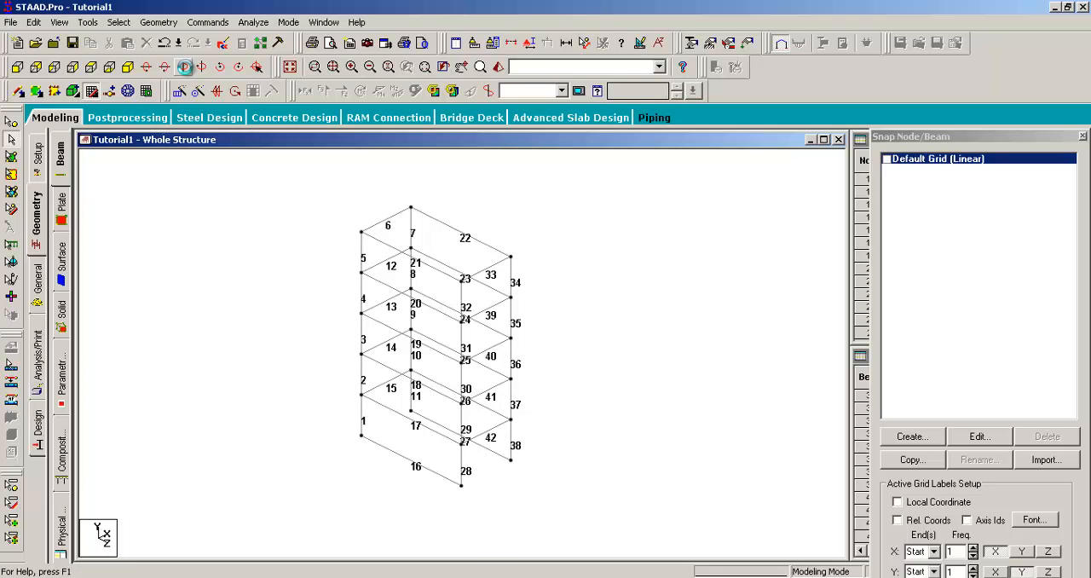
pyautogui.click(183, 67)
pyautogui.click(185, 66)
pyautogui.click(185, 66)
pyautogui.click(196, 69)
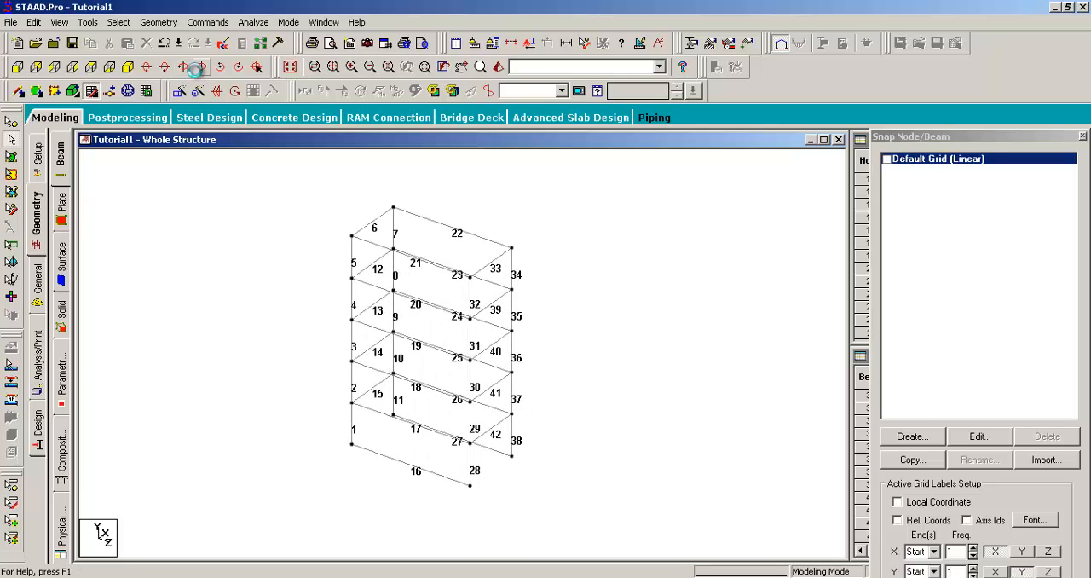
pyautogui.click(196, 69)
pyautogui.click(196, 69)
pyautogui.click(196, 69)
pyautogui.click(196, 69)
pyautogui.click(196, 69)
pyautogui.click(196, 69)
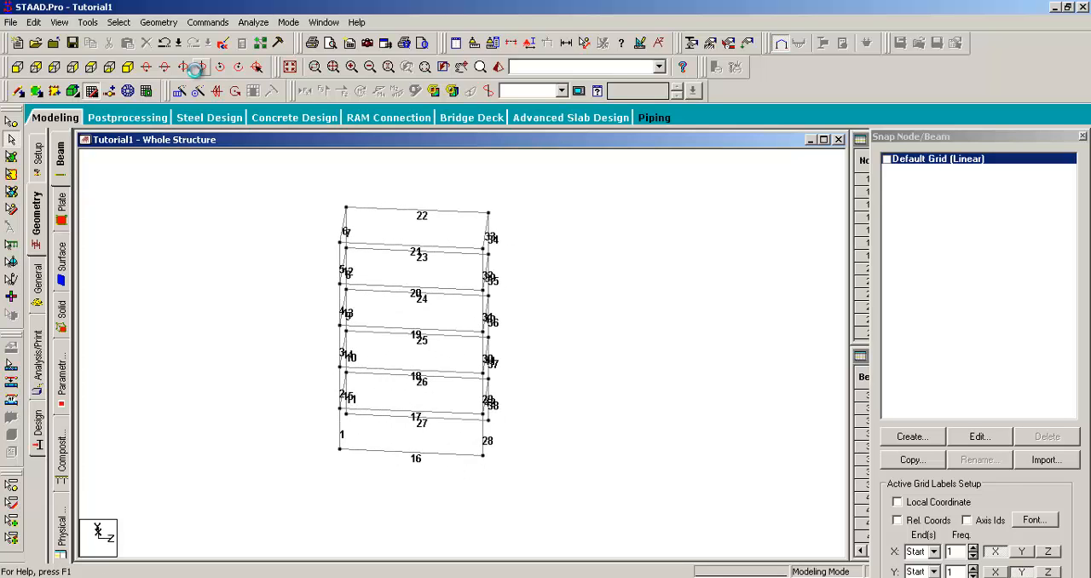
pyautogui.click(196, 69)
pyautogui.click(196, 69)
pyautogui.click(196, 69)
pyautogui.click(196, 69)
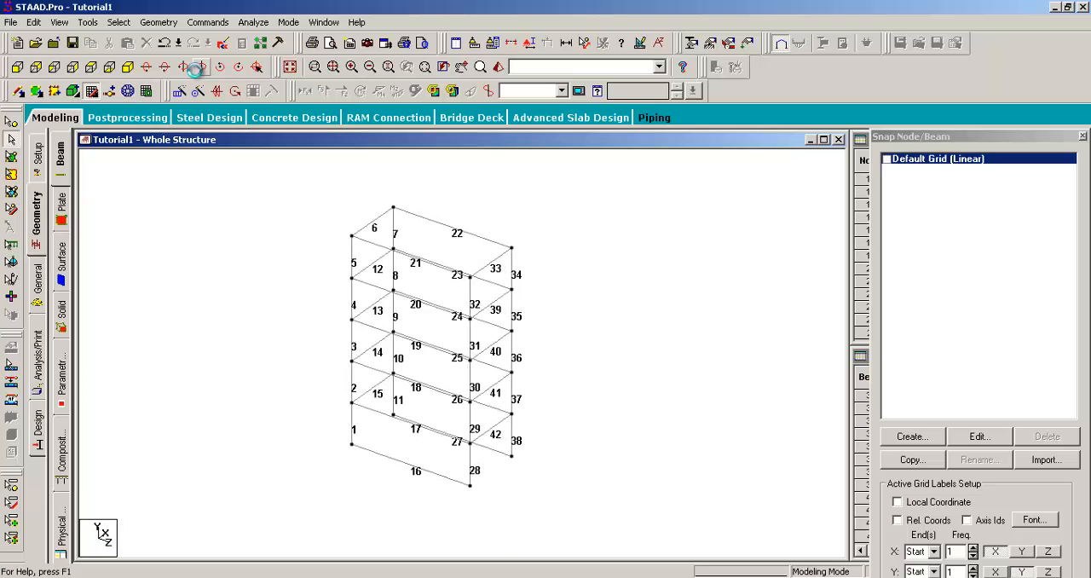
pyautogui.click(196, 69)
pyautogui.click(196, 69)
pyautogui.click(196, 69)
pyautogui.click(196, 69)
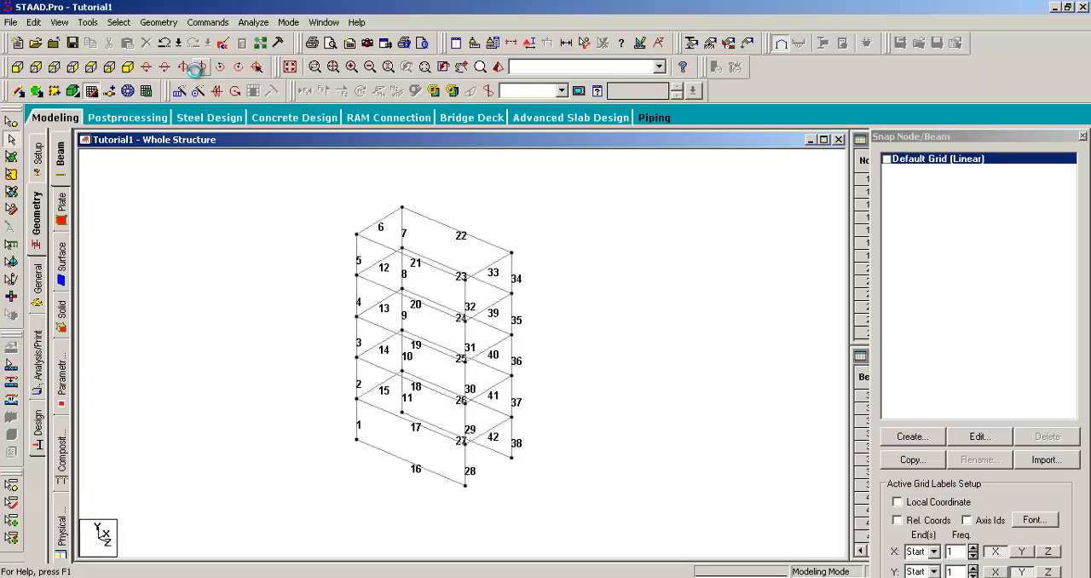
pyautogui.click(196, 69)
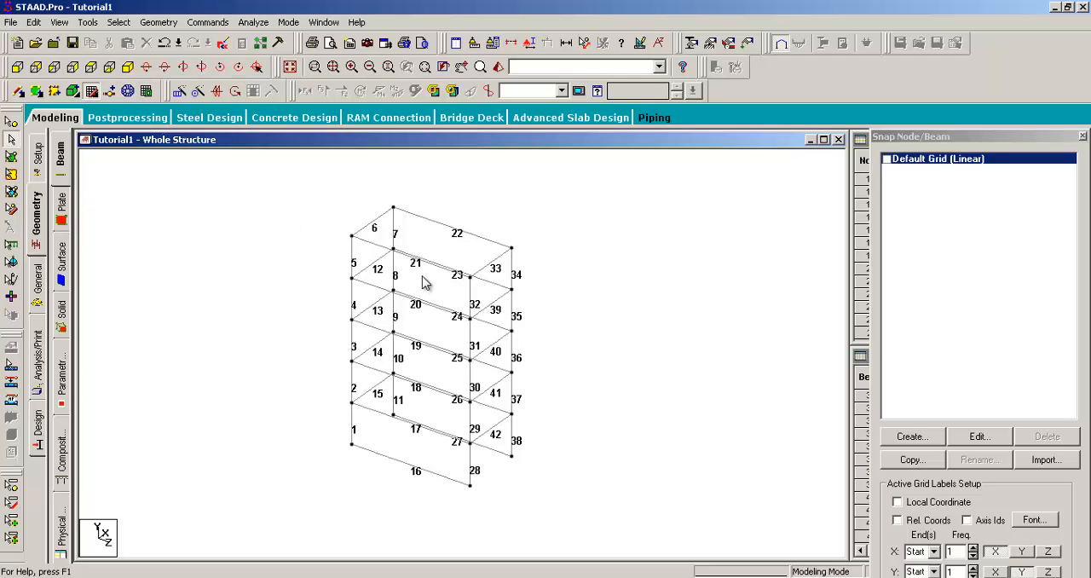
# - Examine the linking beams by selecting them at the upper levels and between the column bases
pyautogui.click(460, 230)
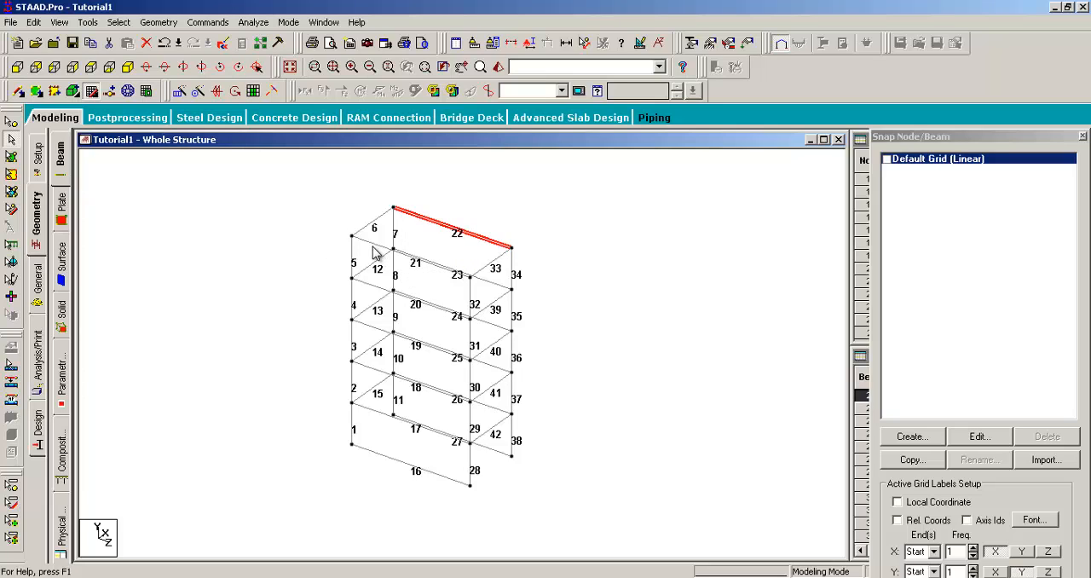
pyautogui.click(377, 247)
pyautogui.click(423, 306)
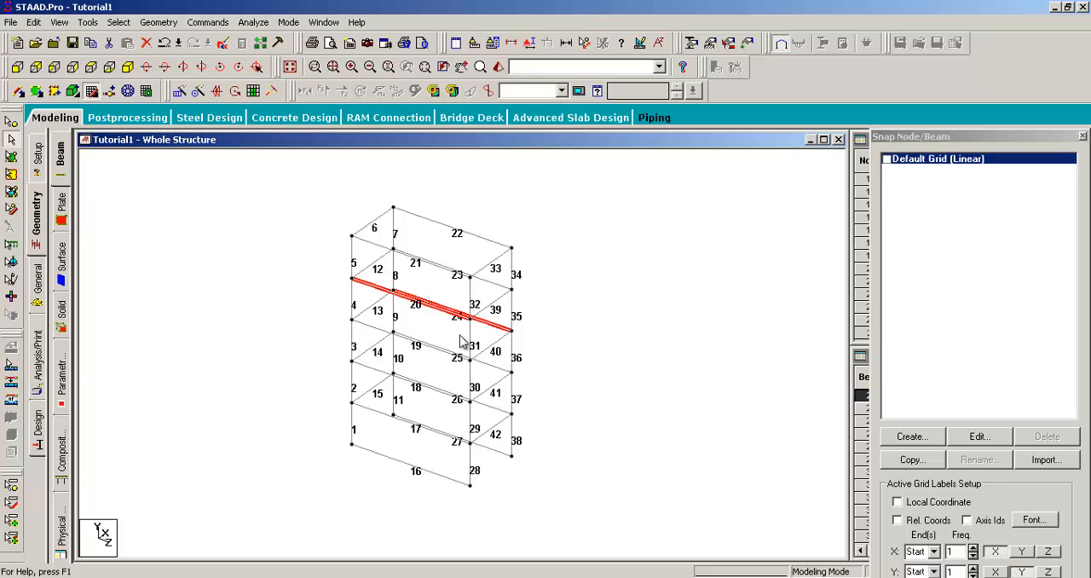
pyautogui.click(497, 452)
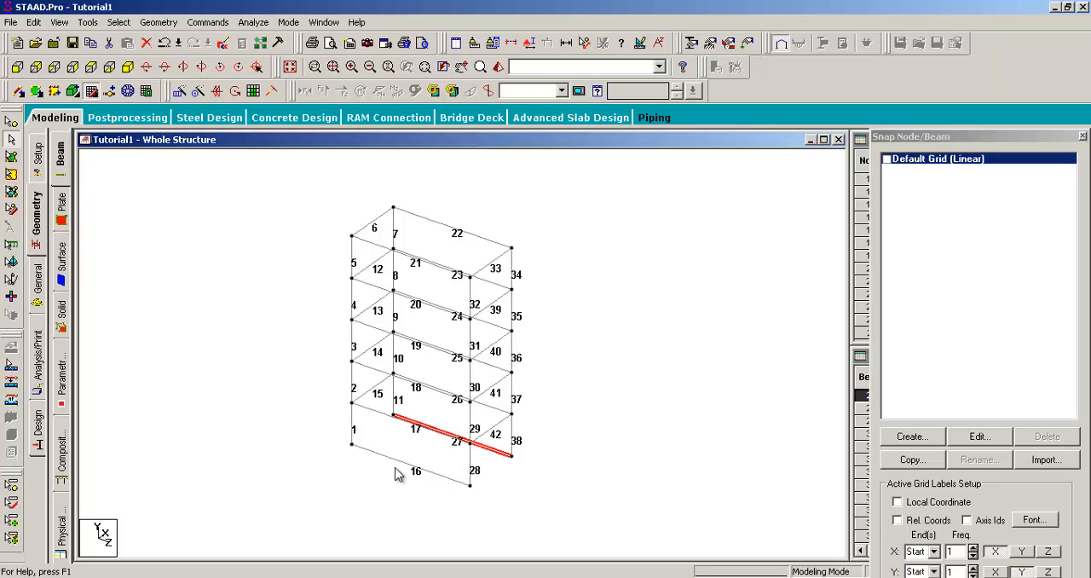
pyautogui.click(395, 465)
pyautogui.click(397, 458)
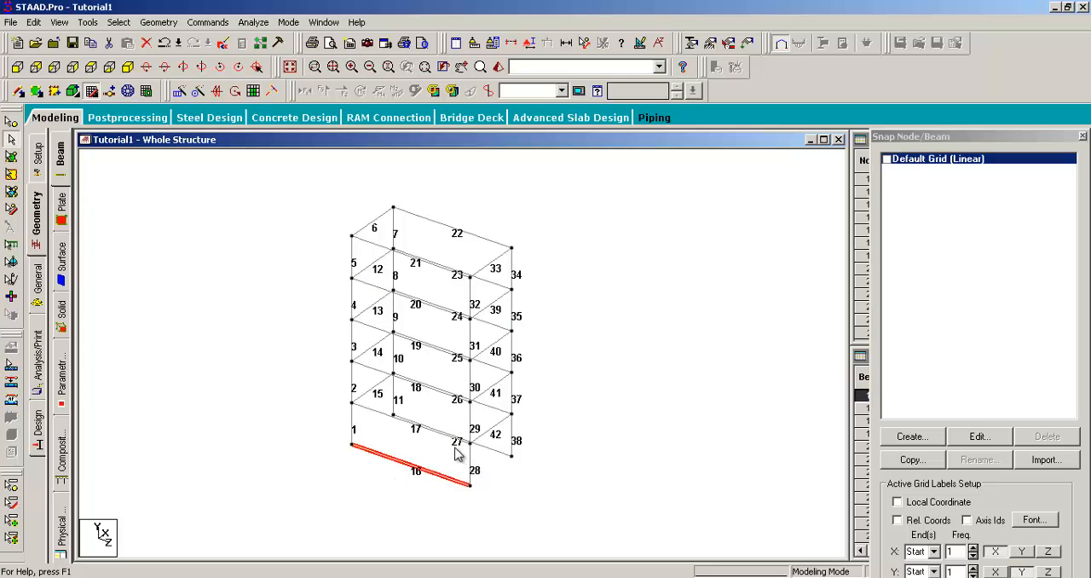
pyautogui.scroll(2, 458, 456)
pyautogui.moveTo(464, 481); pyautogui.dragTo(429, 353, button='middle')
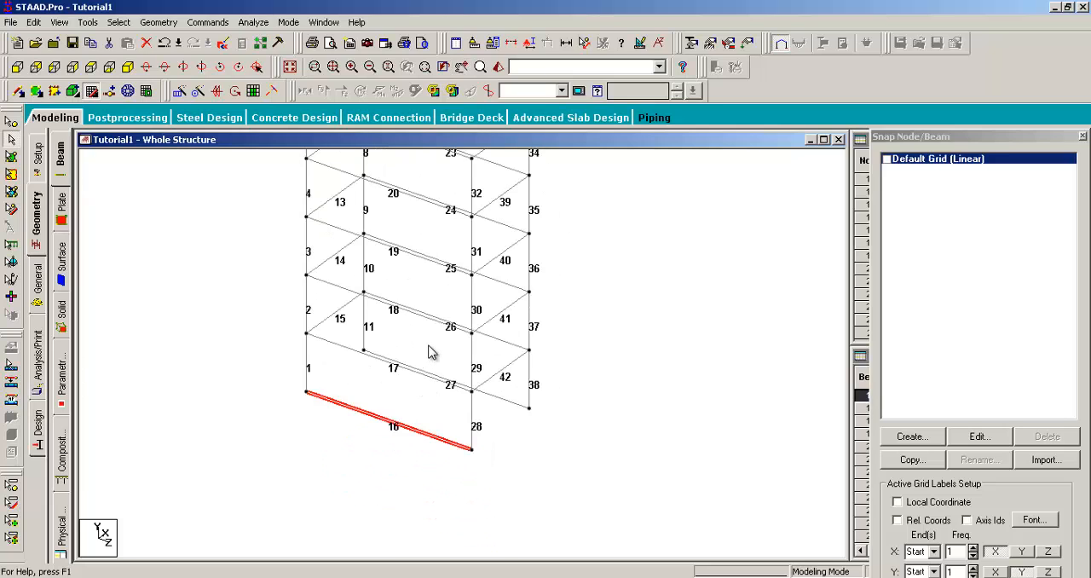
pyautogui.scroll(-1, 429, 345)
pyautogui.moveTo(418, 240); pyautogui.dragTo(420, 326, button='middle')
pyautogui.scroll(-1, 420, 306)
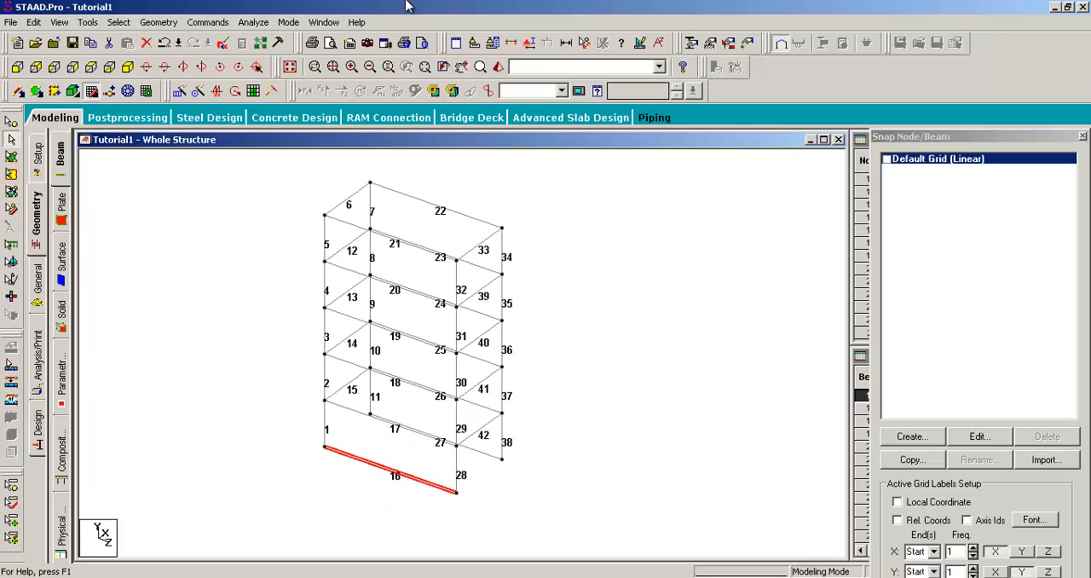
# - Undo the translational repeat and return the planar frame to the isometric view
pyautogui.hotkey('ctrl', 'z')
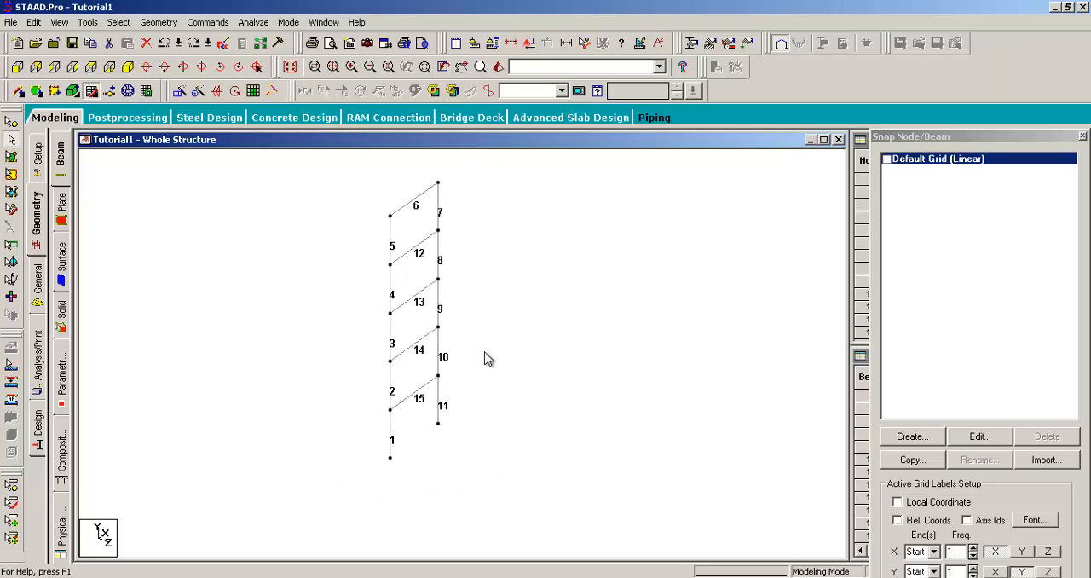
pyautogui.moveTo(505, 300); pyautogui.dragTo(463, 377, button='middle')
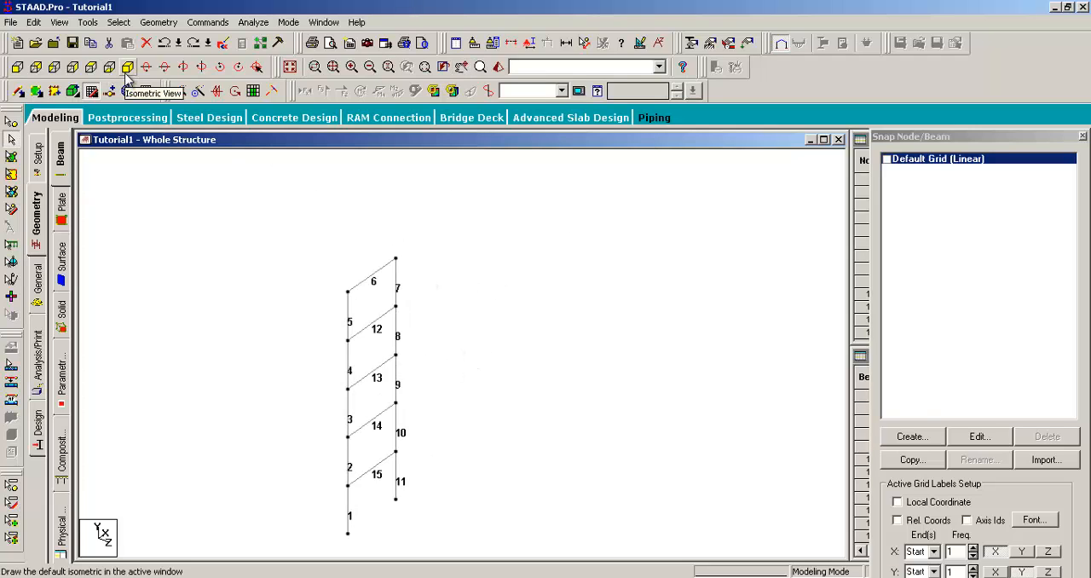
pyautogui.click(126, 77)
pyautogui.moveTo(307, 298); pyautogui.dragTo(334, 249, button='middle')
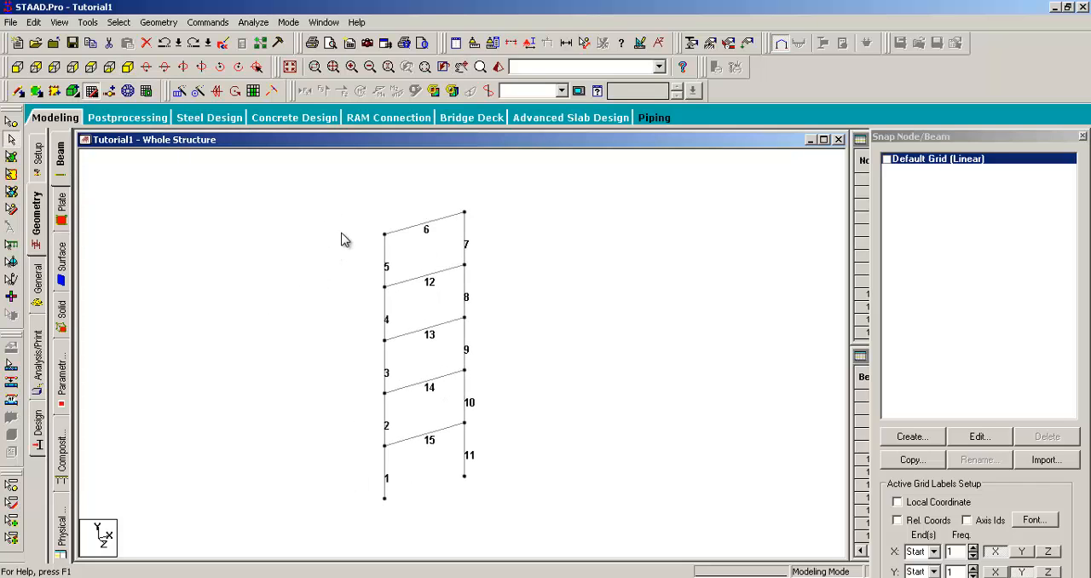
# - Select the whole frame and repeat it 1 step of 6 m along global Z with linked steps and an open base
pyautogui.hotkey('ctrl', 'a')
pyautogui.click(158, 23)
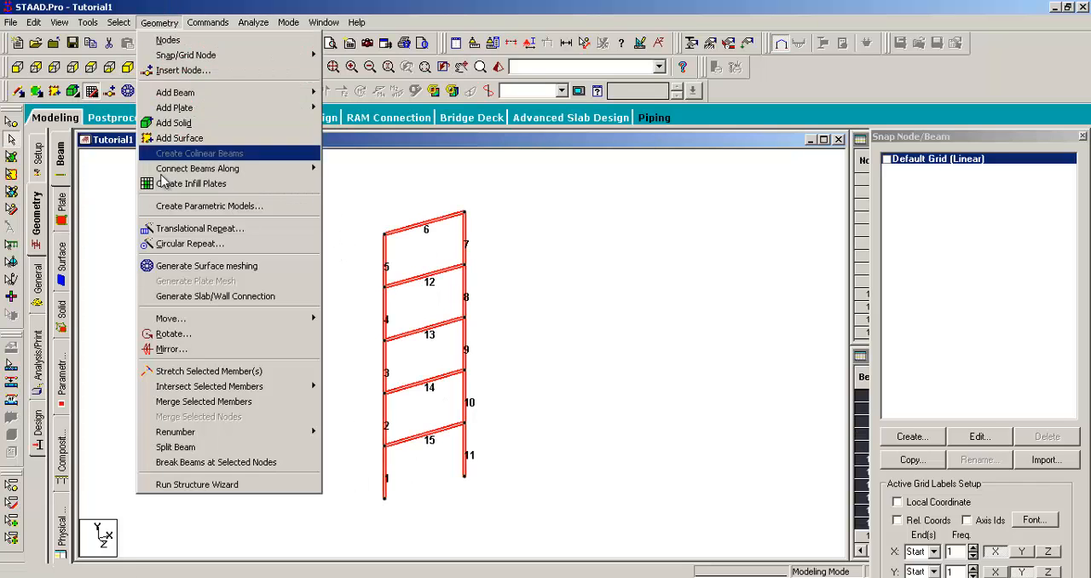
pyautogui.click(184, 230)
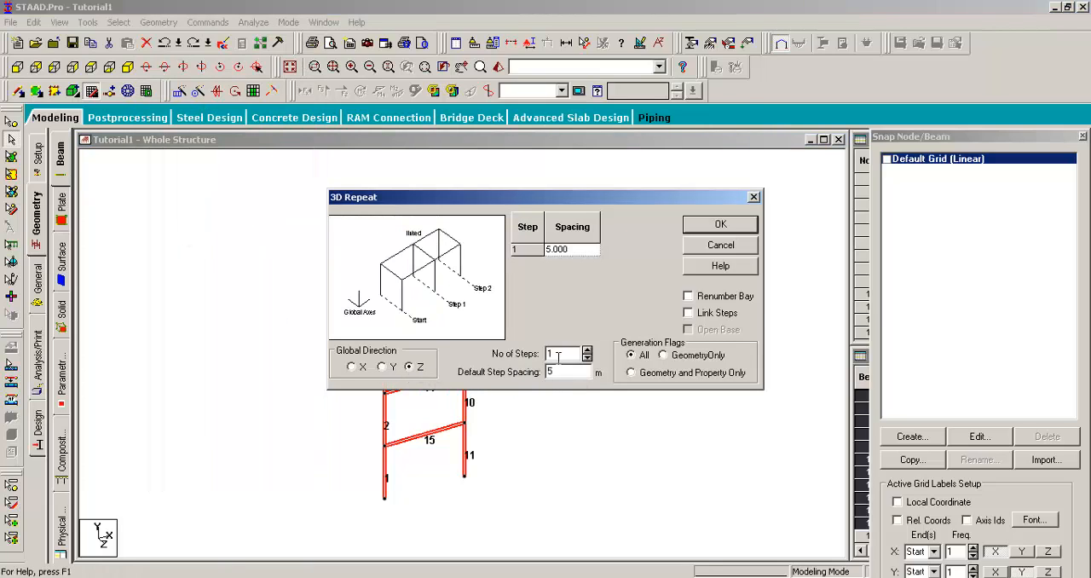
pyautogui.click(695, 312)
pyautogui.moveTo(680, 202); pyautogui.dragTo(930, 174)
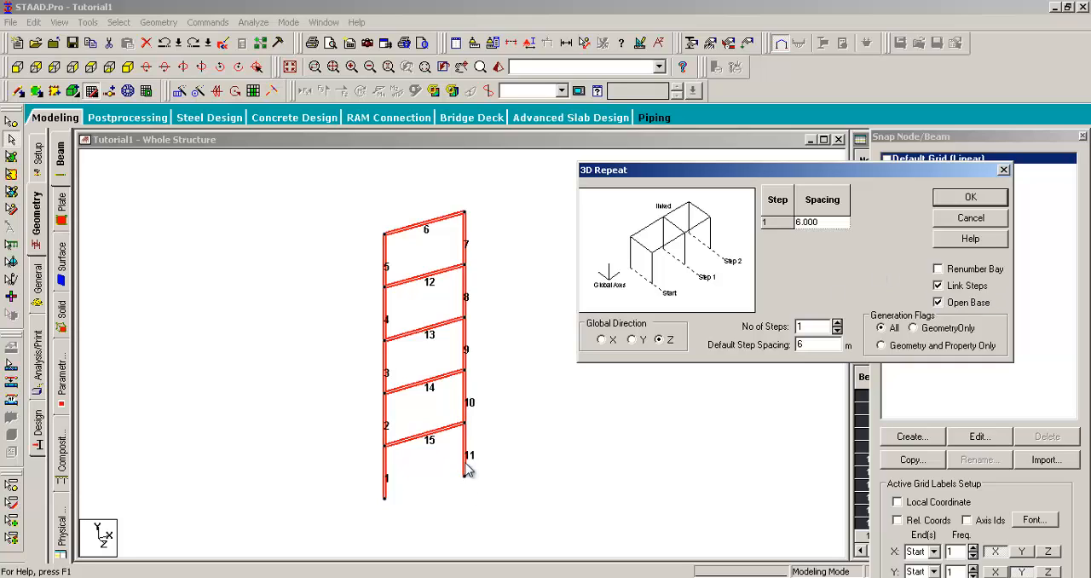
pyautogui.moveTo(467, 469); pyautogui.dragTo(356, 390, button='middle')
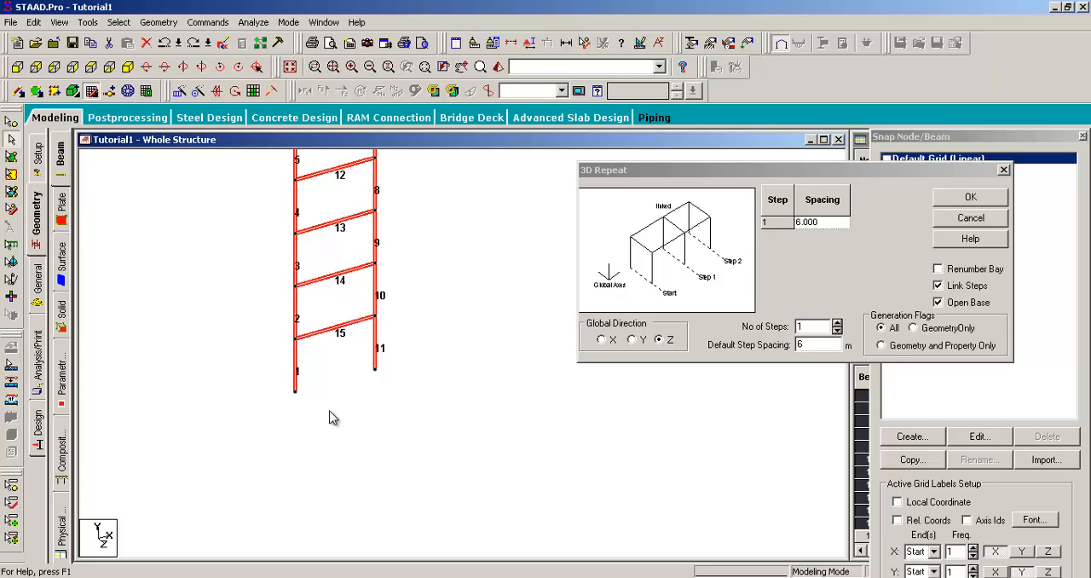
pyautogui.click(967, 198)
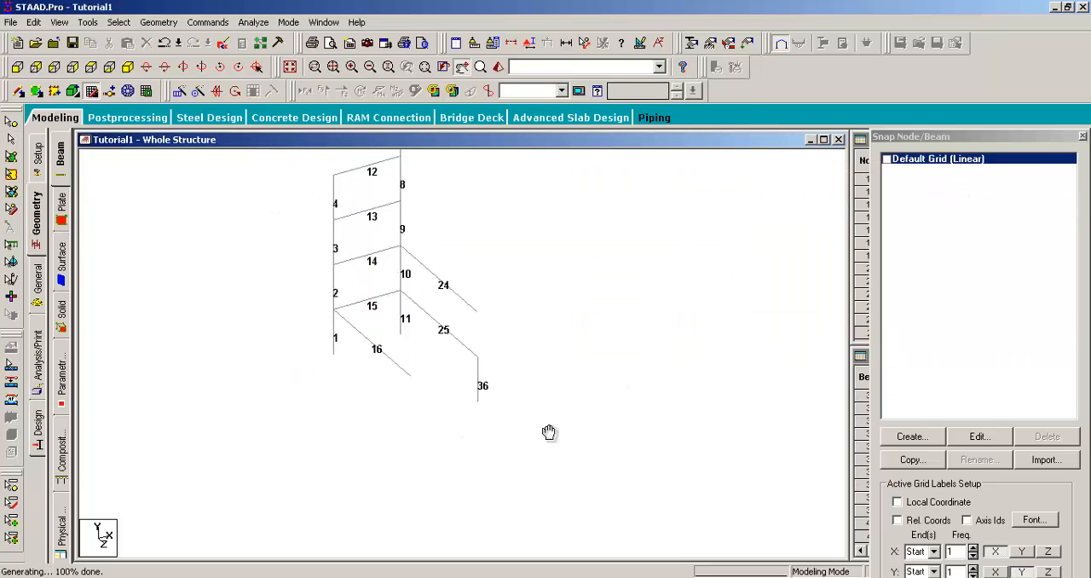
# - Pan the repeated 3D frame into the middle of the view and rotate it to examine its beams and columns
pyautogui.moveTo(613, 321); pyautogui.dragTo(625, 364, button='middle')
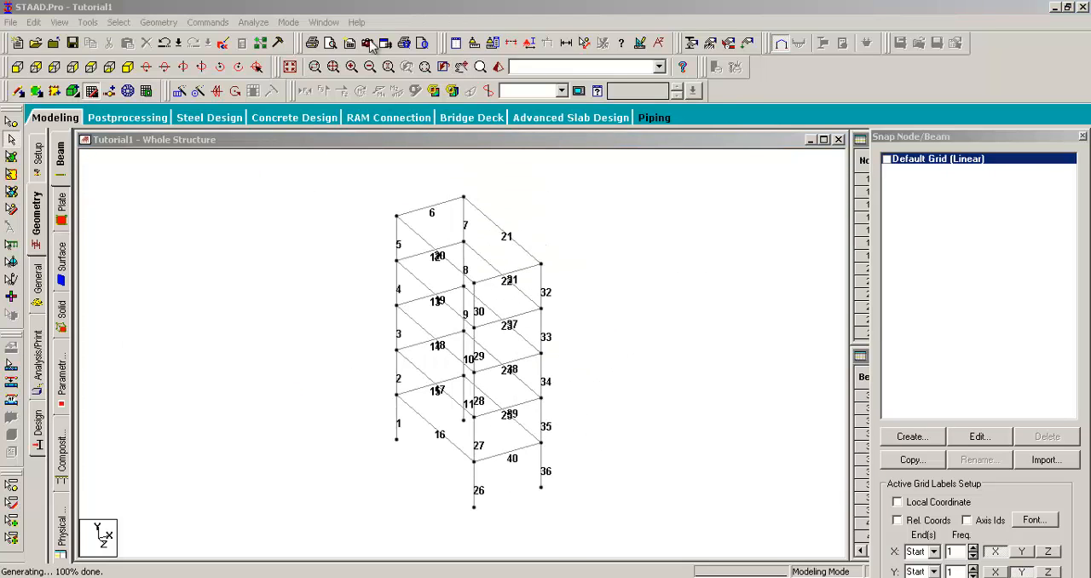
pyautogui.click(377, 5)
pyautogui.press('Right')
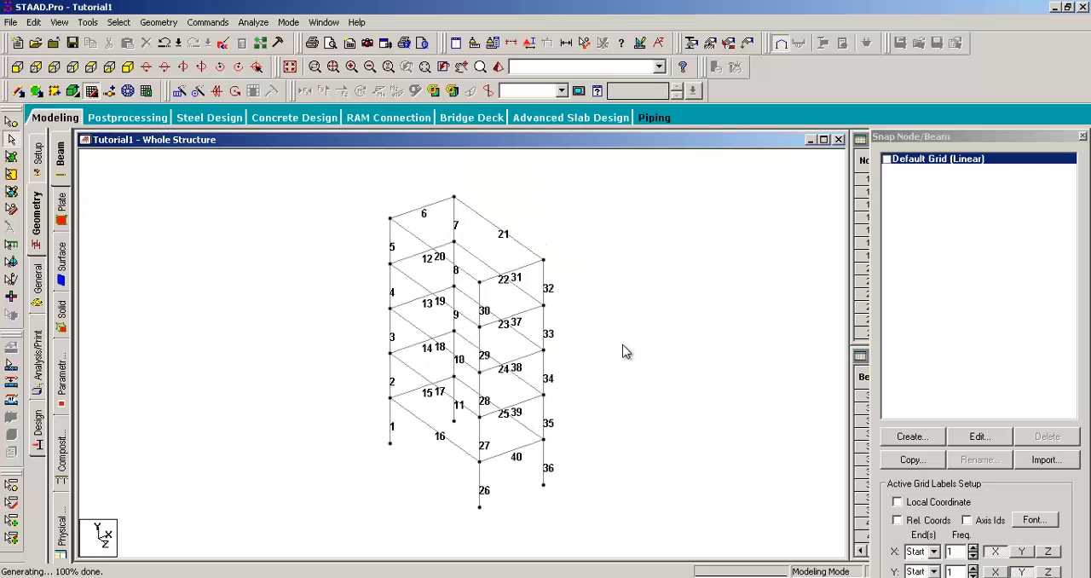
pyautogui.press('Right')
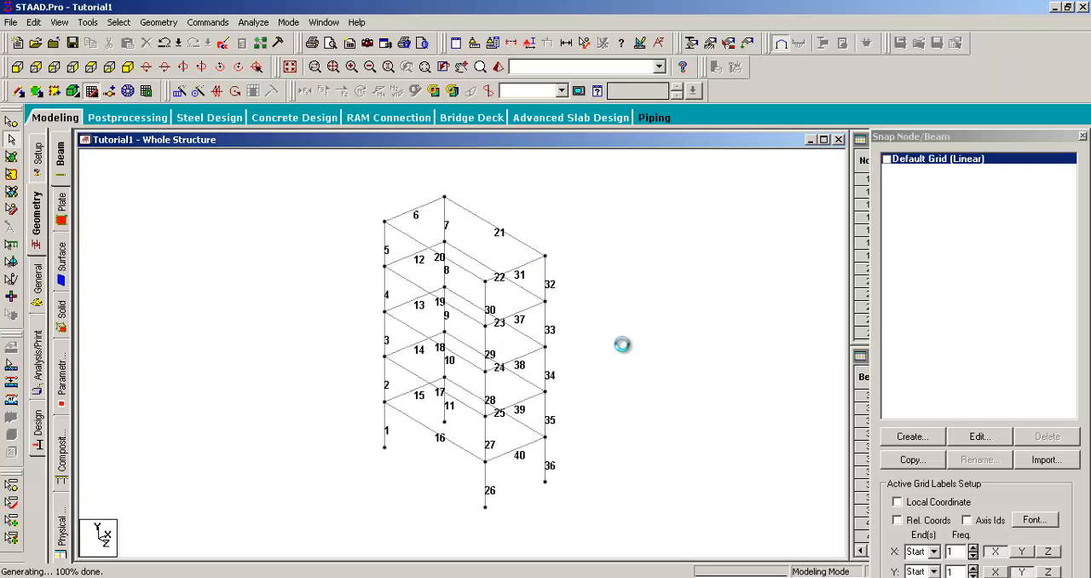
pyautogui.press('Left')
pyautogui.press('Down')
pyautogui.press('Up')
pyautogui.press('Up')
pyautogui.press('Right')
pyautogui.press('Right')
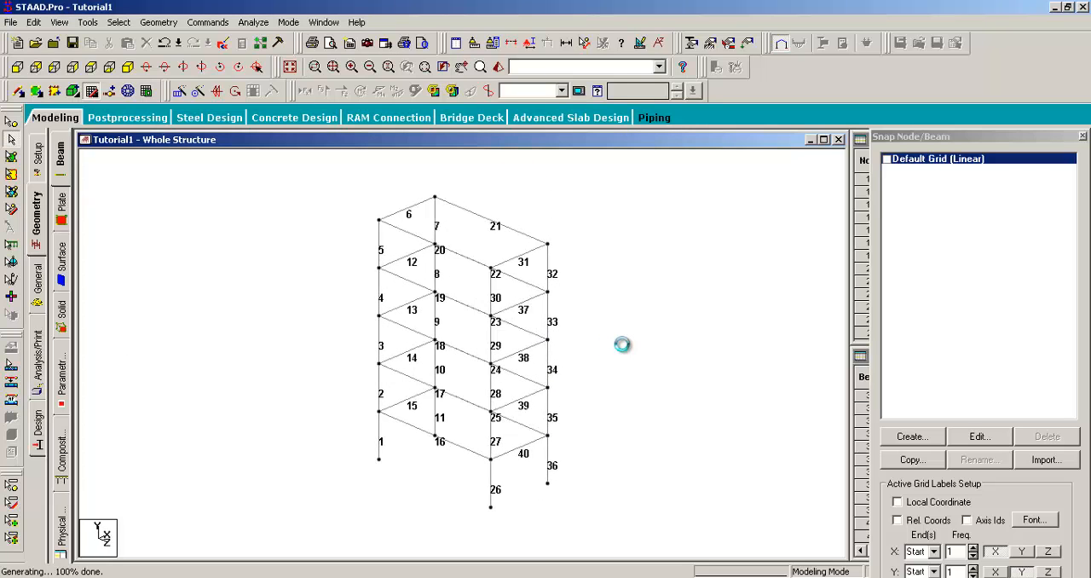
pyautogui.press('Right')
pyautogui.press('Right')
pyautogui.press('Right')
pyautogui.press('Right')
pyautogui.press('Right')
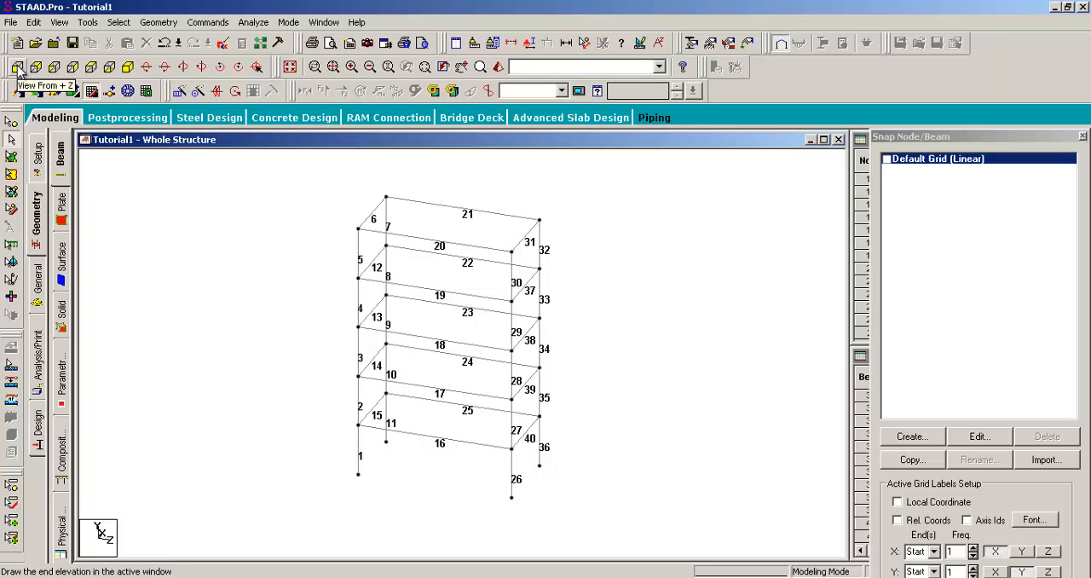
# - Show the frame in elevation from +Z, reposition it, and restore the isometric view
pyautogui.click(18, 68)
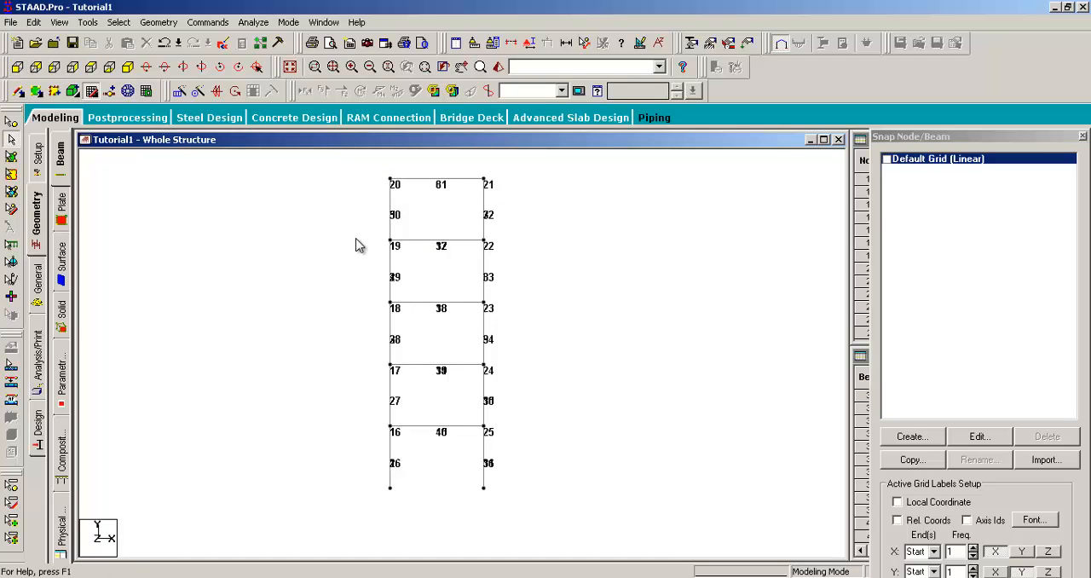
pyautogui.moveTo(356, 247); pyautogui.dragTo(348, 270, button='middle')
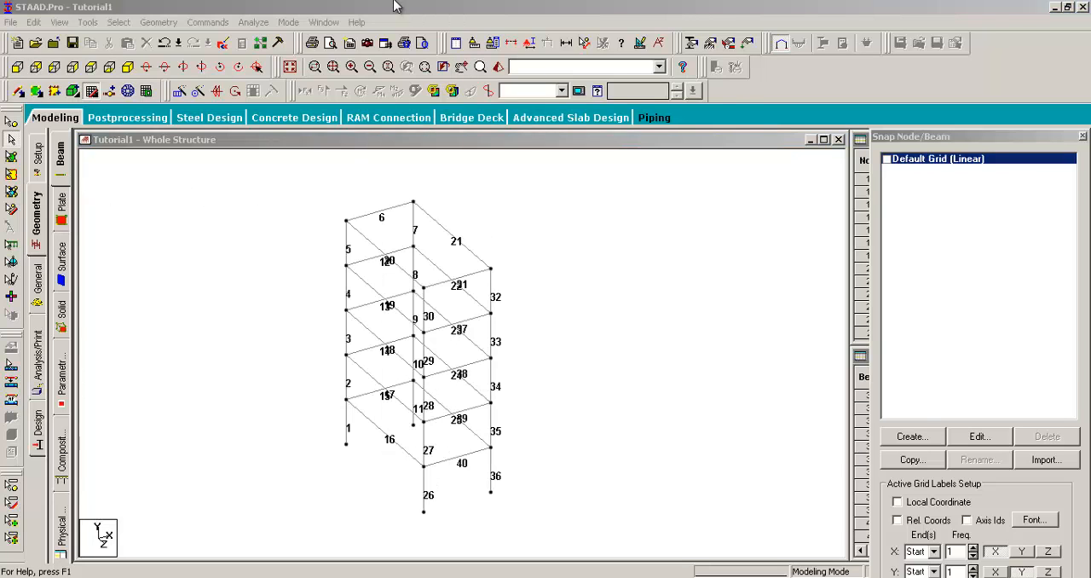
pyautogui.click(394, 6)
pyautogui.moveTo(539, 325); pyautogui.dragTo(567, 317, button='middle')
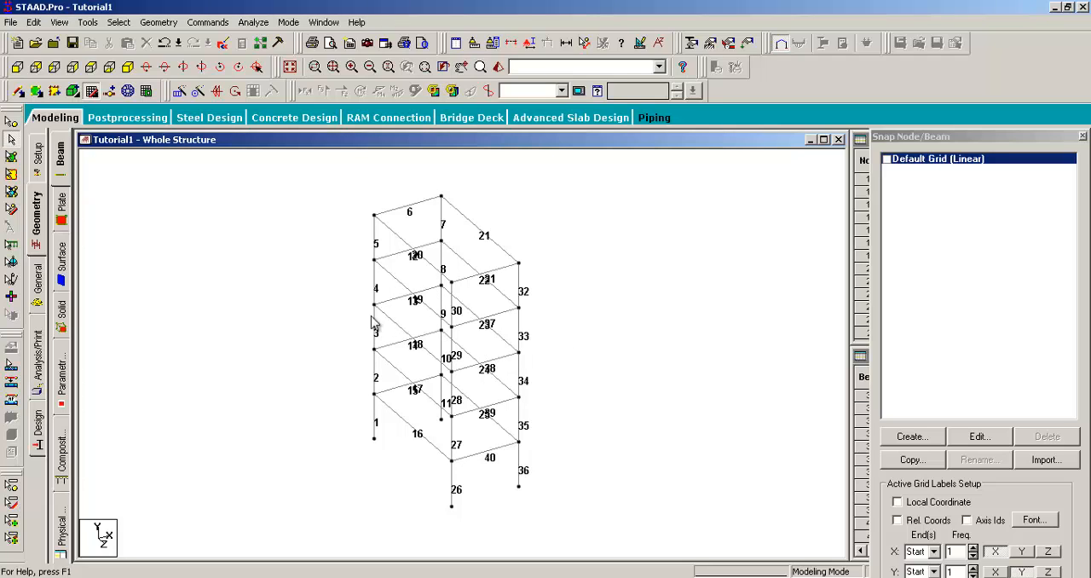
pyautogui.moveTo(251, 282); pyautogui.dragTo(268, 297, button='middle')
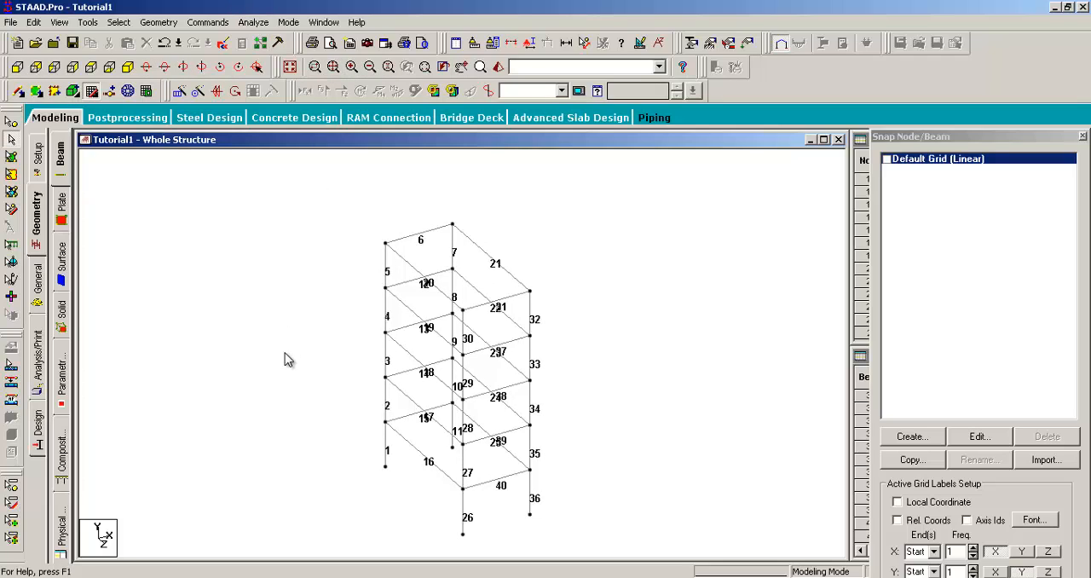
# - Compare the frame's elevations by viewing it from +Z, -Z, +X and -X
pyautogui.click(17, 67)
pyautogui.click(36, 67)
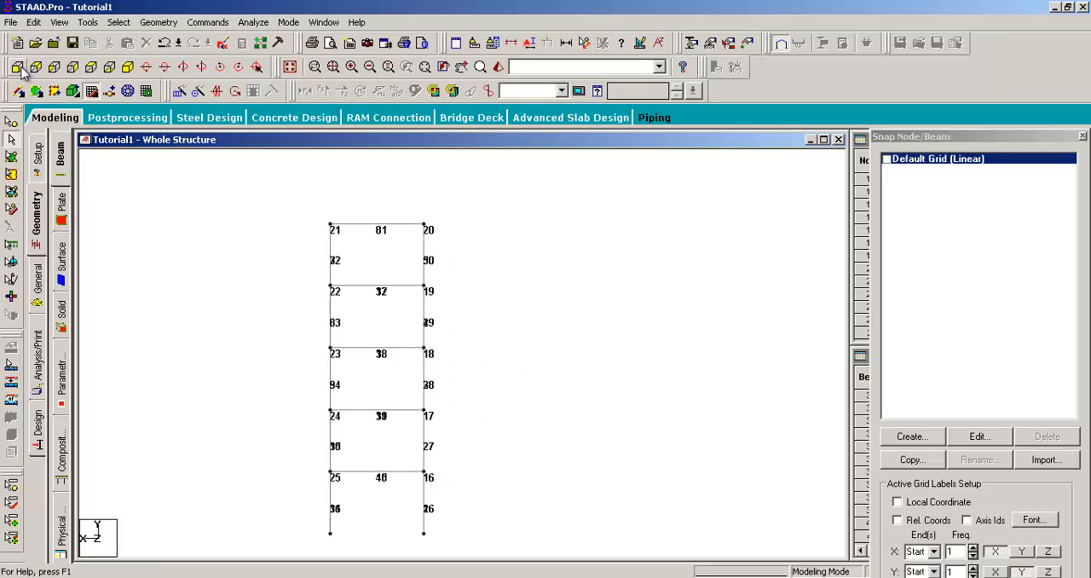
pyautogui.click(18, 66)
pyautogui.click(35, 67)
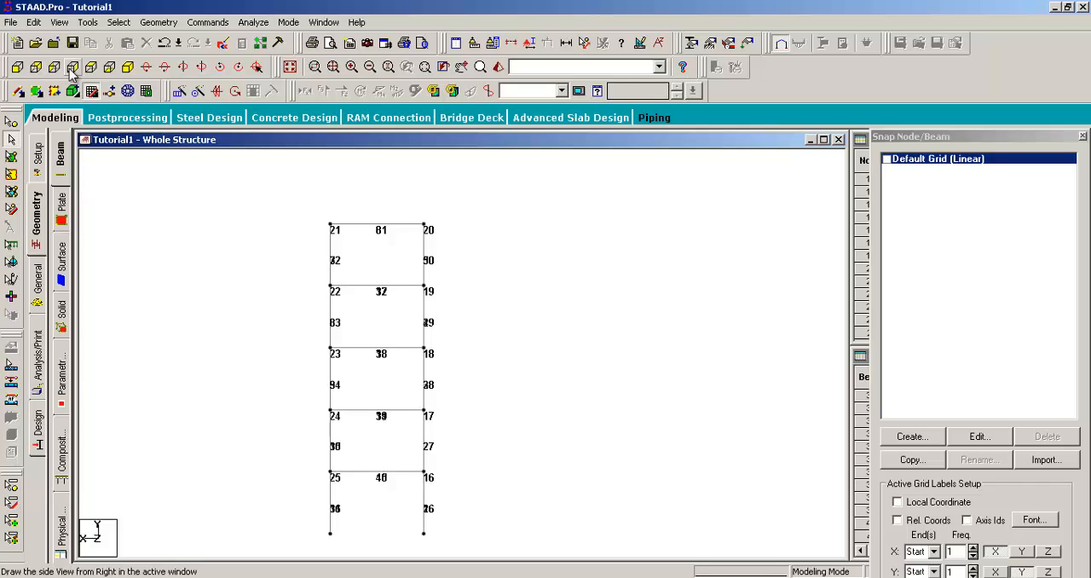
pyautogui.click(72, 66)
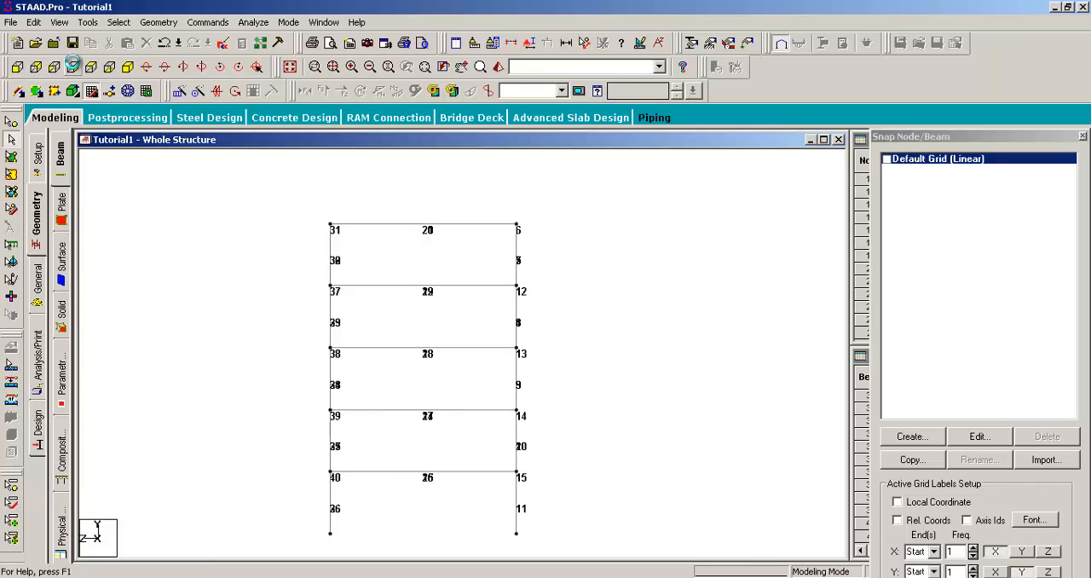
pyautogui.click(55, 66)
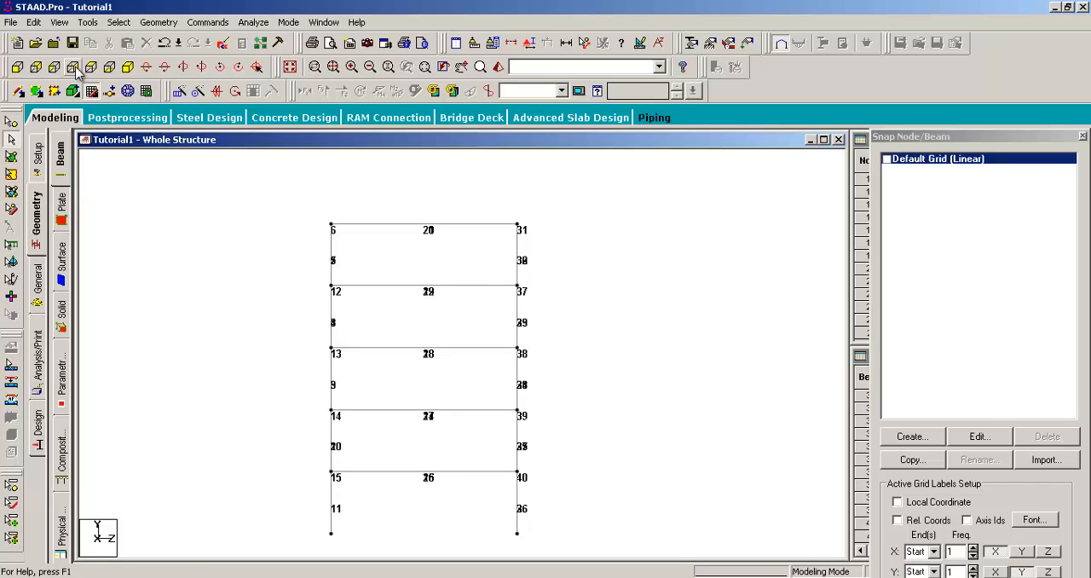
pyautogui.click(72, 66)
pyautogui.click(55, 66)
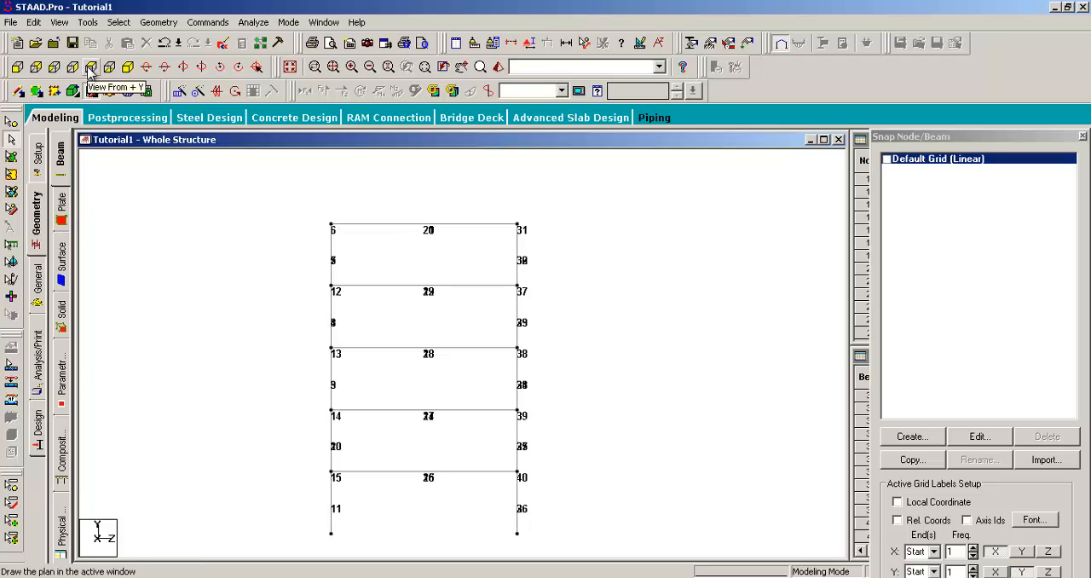
# - View the frame in plan from +Y and from -Y, and return to the isometric view
pyautogui.click(90, 67)
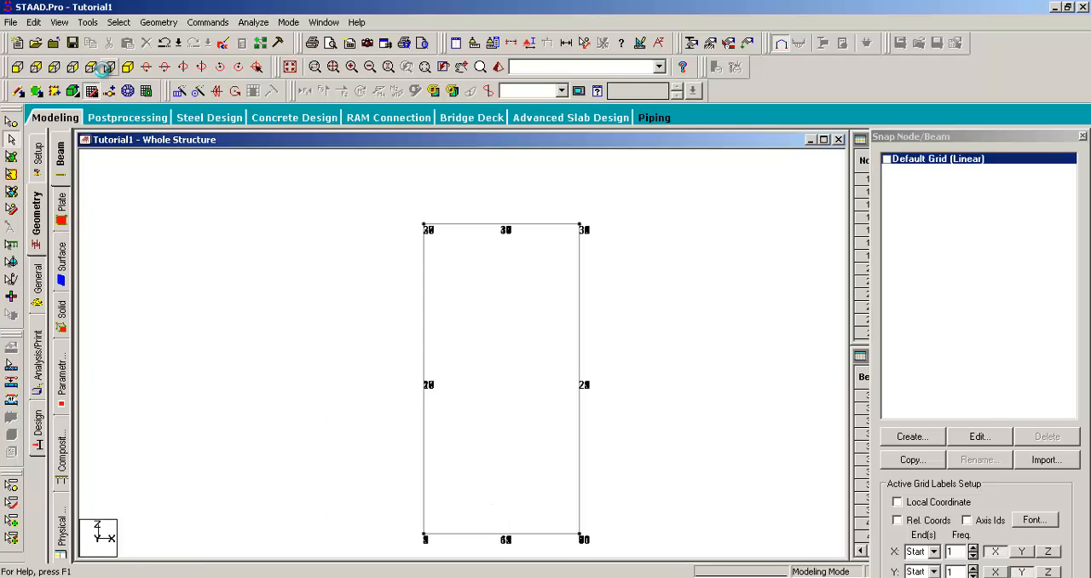
pyautogui.click(91, 67)
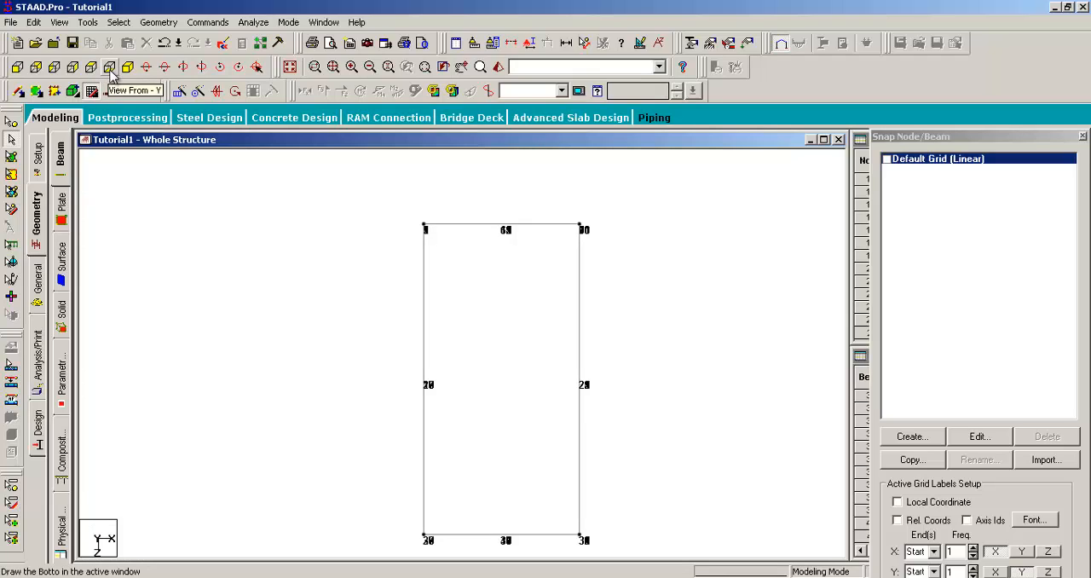
pyautogui.click(127, 67)
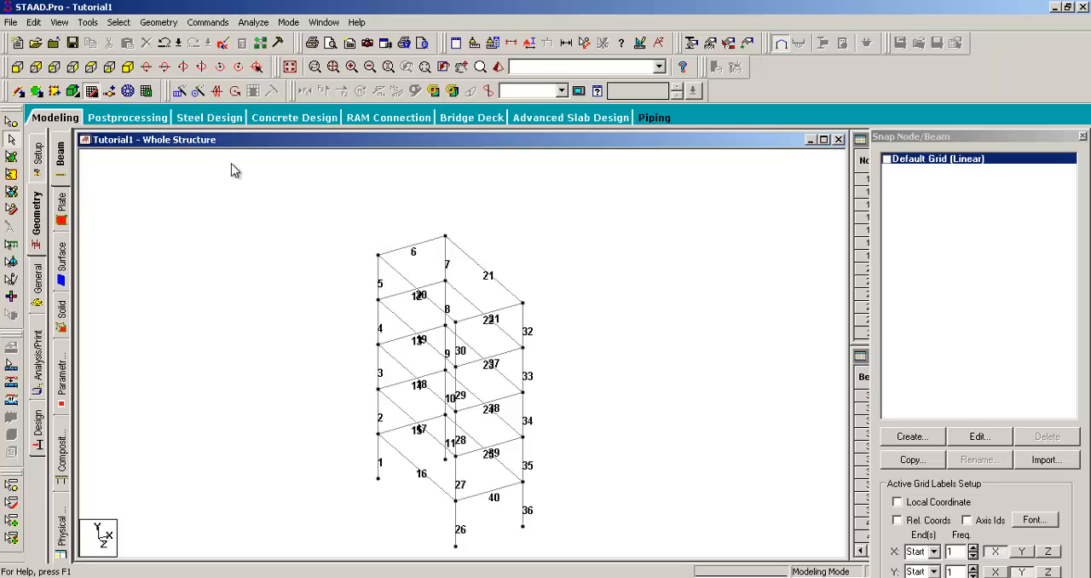
# - Rotate the frame about its vertical axis to examine it from all sides, ending in the isometric view
pyautogui.press('Right')
pyautogui.press('Right')
pyautogui.press('Right')
pyautogui.press('Right')
pyautogui.press('Right')
pyautogui.press('Right')
pyautogui.press('Right')
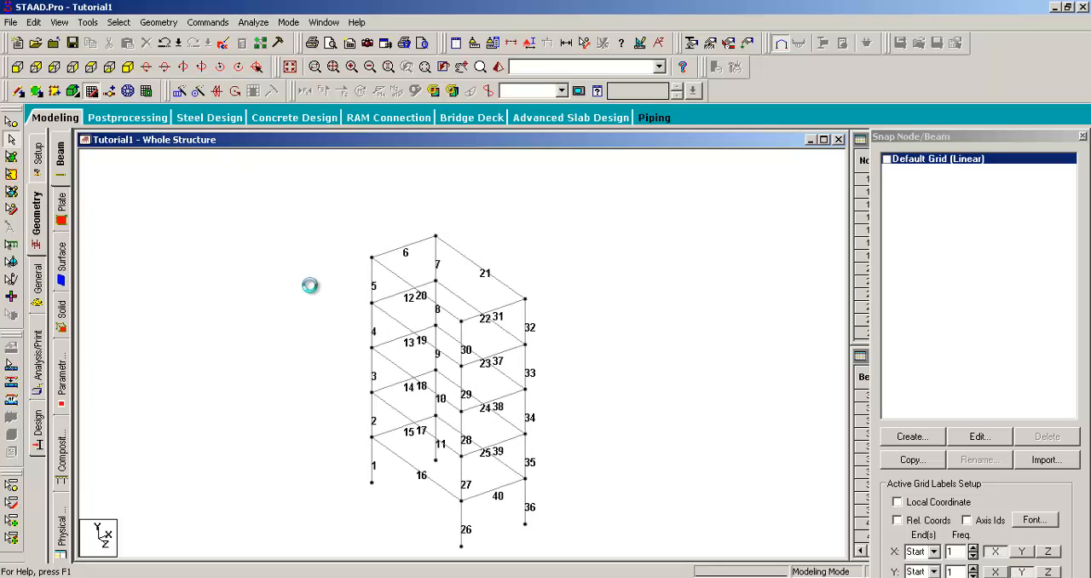
pyautogui.press('Right')
pyautogui.press('Right')
pyautogui.press('Right')
pyautogui.press('Right')
pyautogui.press('Right')
pyautogui.press('Right')
pyautogui.press('Right')
pyautogui.press('Right')
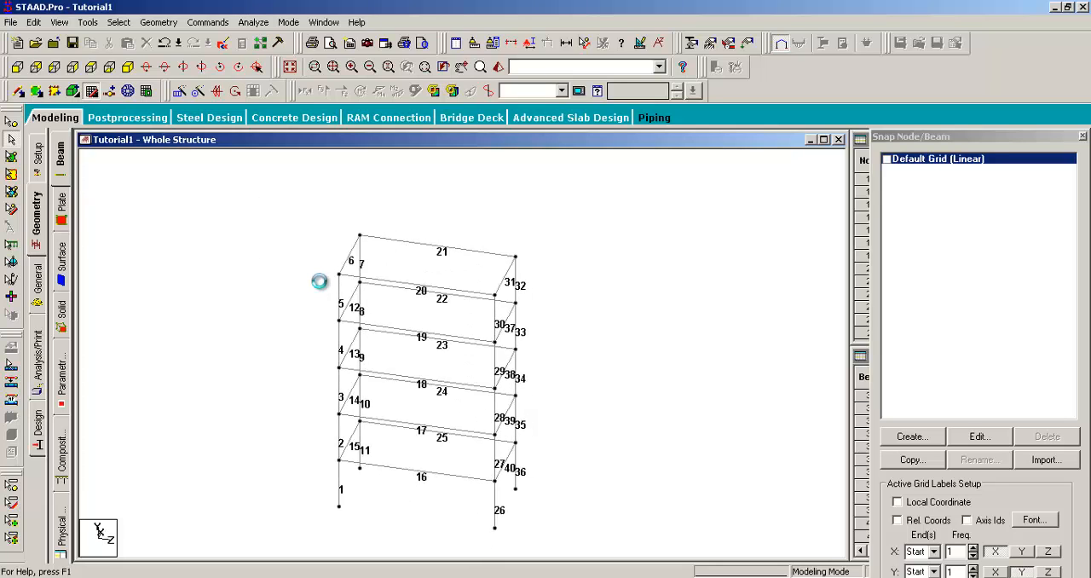
pyautogui.press('Right')
pyautogui.press('Right')
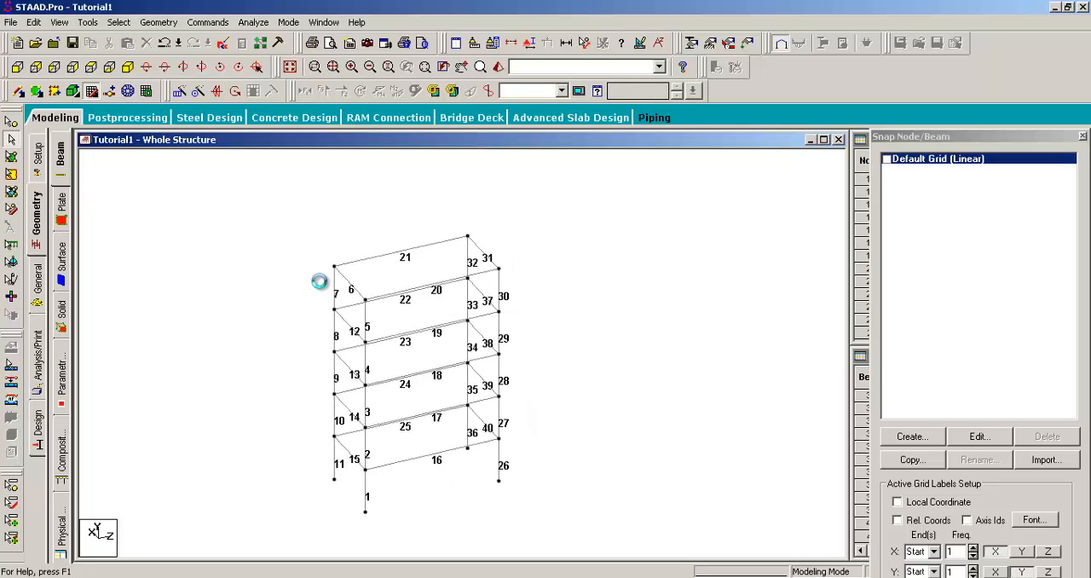
pyautogui.press('Right')
pyautogui.press('Right')
pyautogui.press('Right')
pyautogui.press('Right')
pyautogui.press('Right')
pyautogui.press('Right')
pyautogui.press('Right')
pyautogui.press('Right')
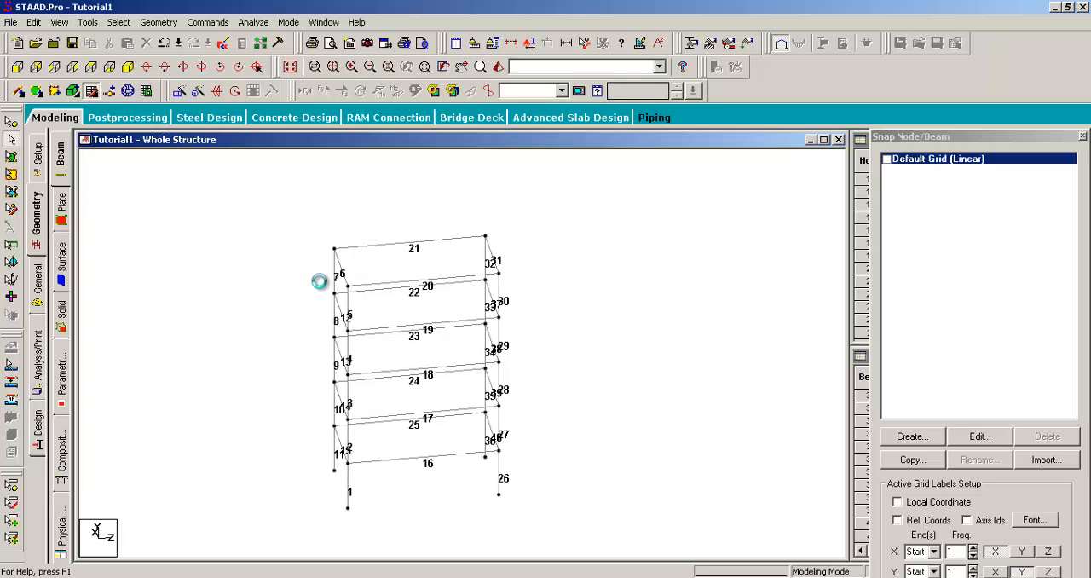
pyautogui.press('Right')
pyautogui.press('Right')
pyautogui.press('Right')
pyautogui.press('Right')
pyautogui.press('Right')
pyautogui.press('Right')
pyautogui.press('Right')
pyautogui.press('Right')
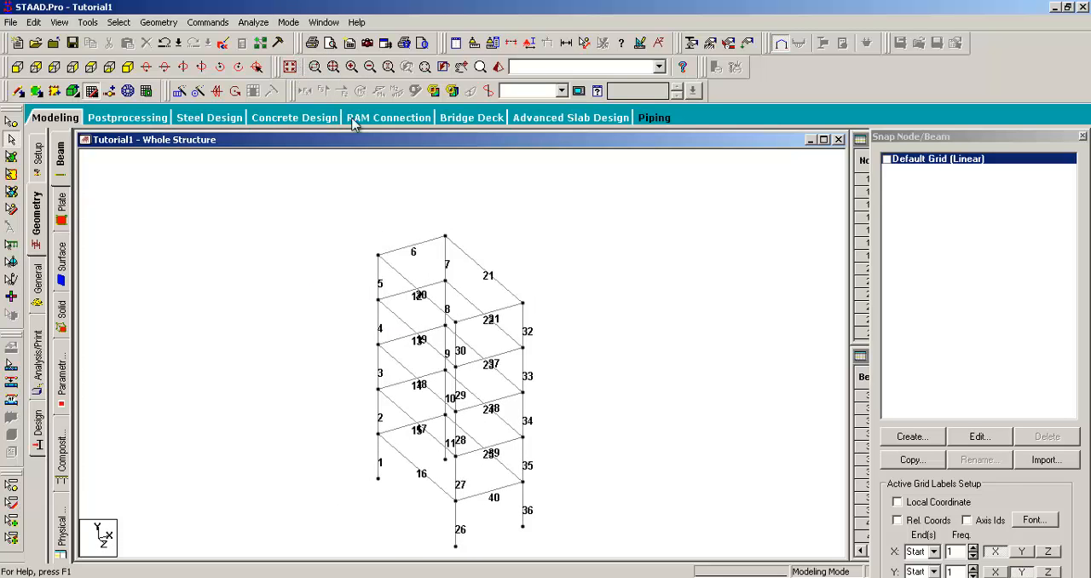
# - Enlarge the frame, rotate it until the beam numbers no longer overlap, and pan it aside
pyautogui.scroll(2, 411, 193)
pyautogui.scroll(2, 385, 250)
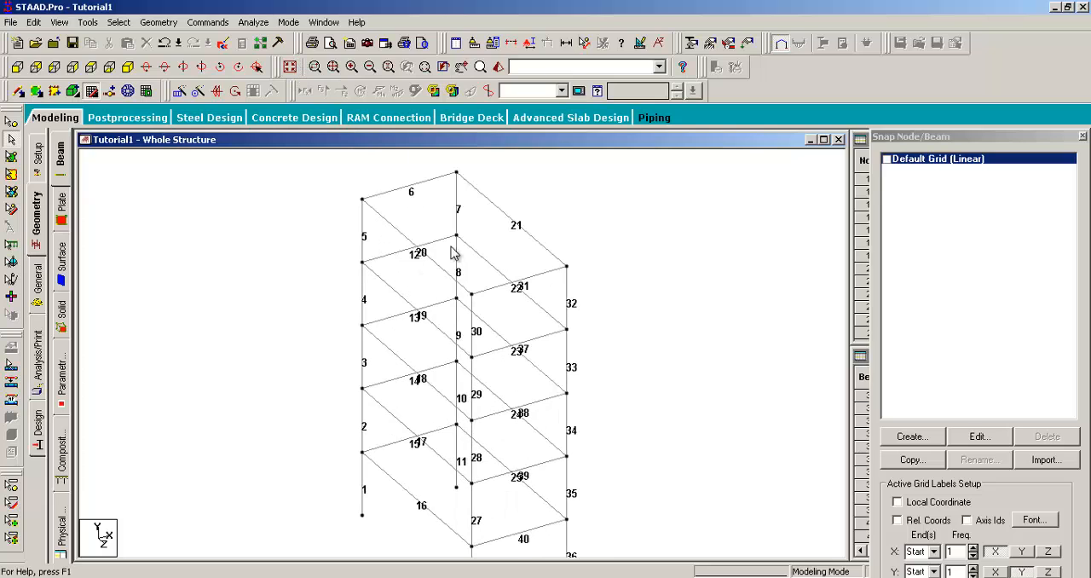
pyautogui.moveTo(472, 243); pyautogui.dragTo(519, 235, button='middle')
pyautogui.press('Left')
pyautogui.press('Right')
pyautogui.press('Right')
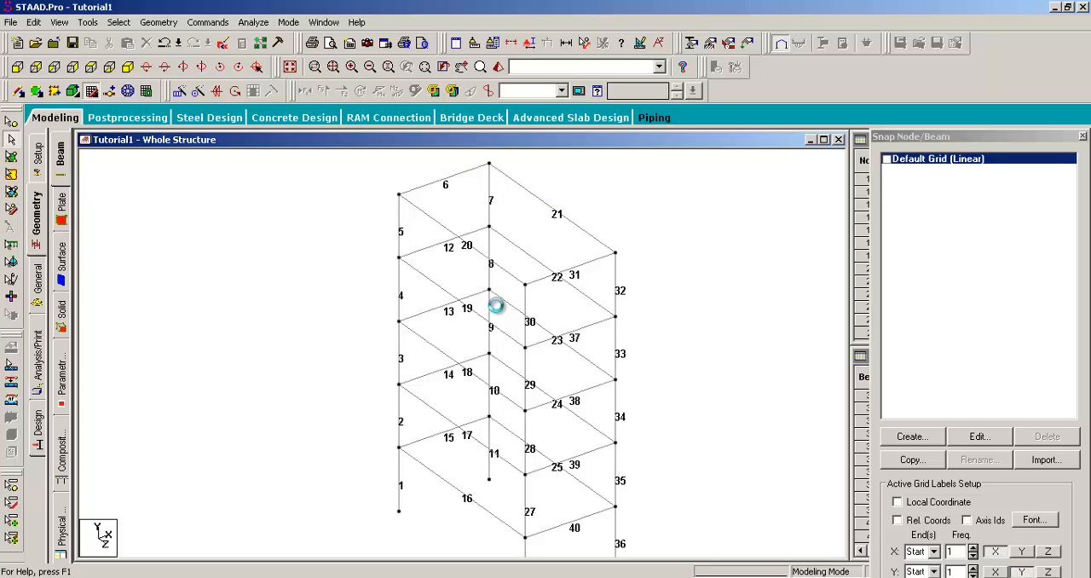
pyautogui.press('Right')
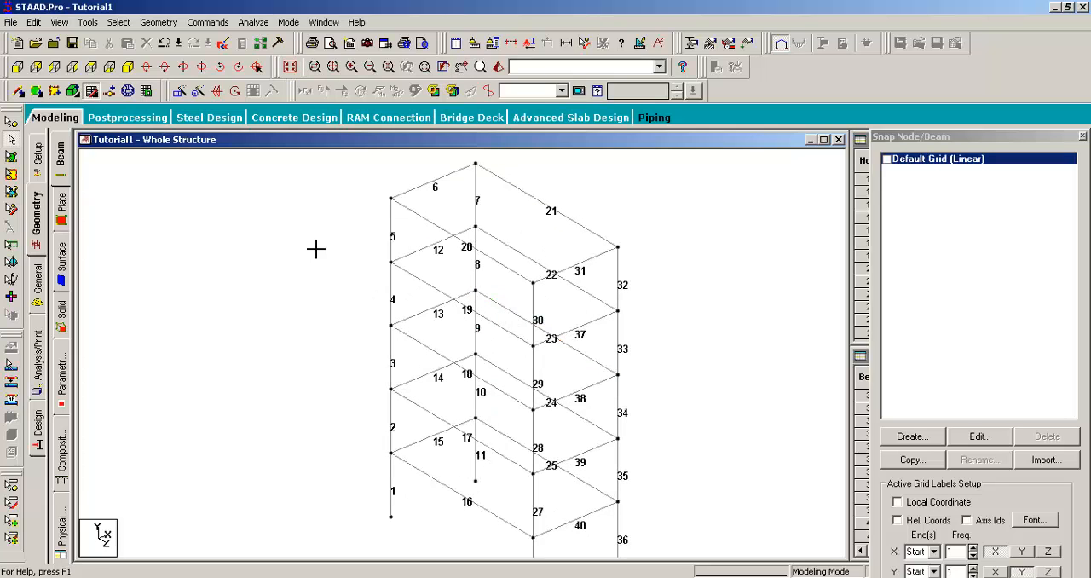
pyautogui.moveTo(356, 218); pyautogui.dragTo(230, 212, button='middle')
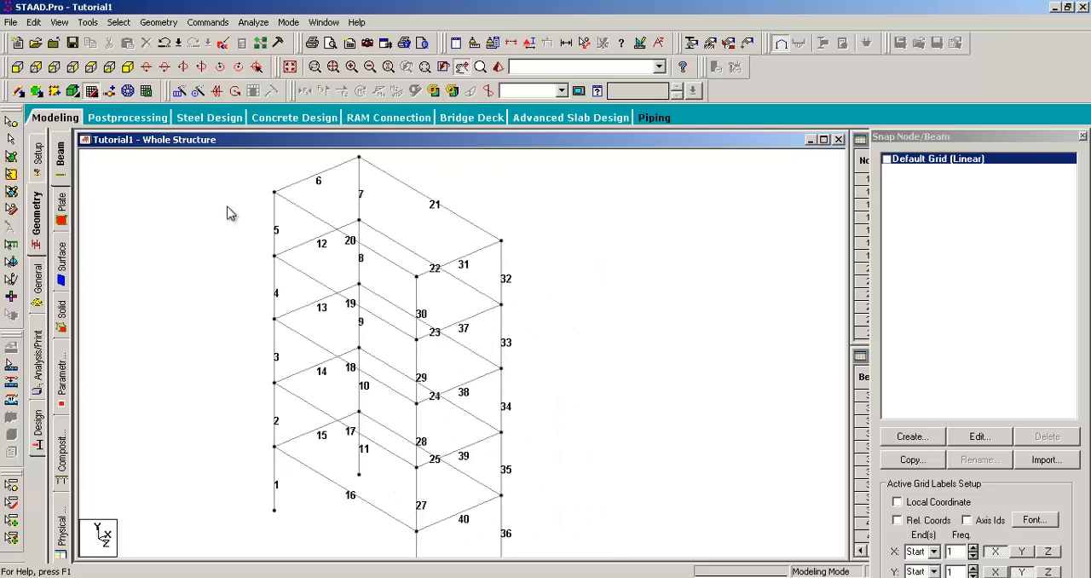
# - Open the frame's upper levels in a separate zoom window and move that window off the main view
pyautogui.click(314, 66)
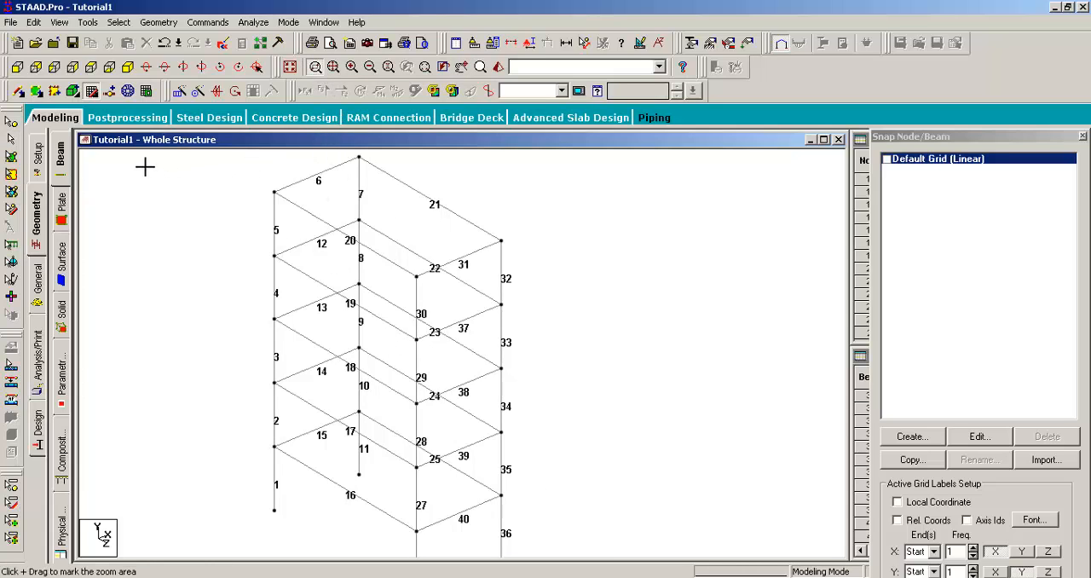
pyautogui.moveTo(219, 158); pyautogui.dragTo(736, 352)
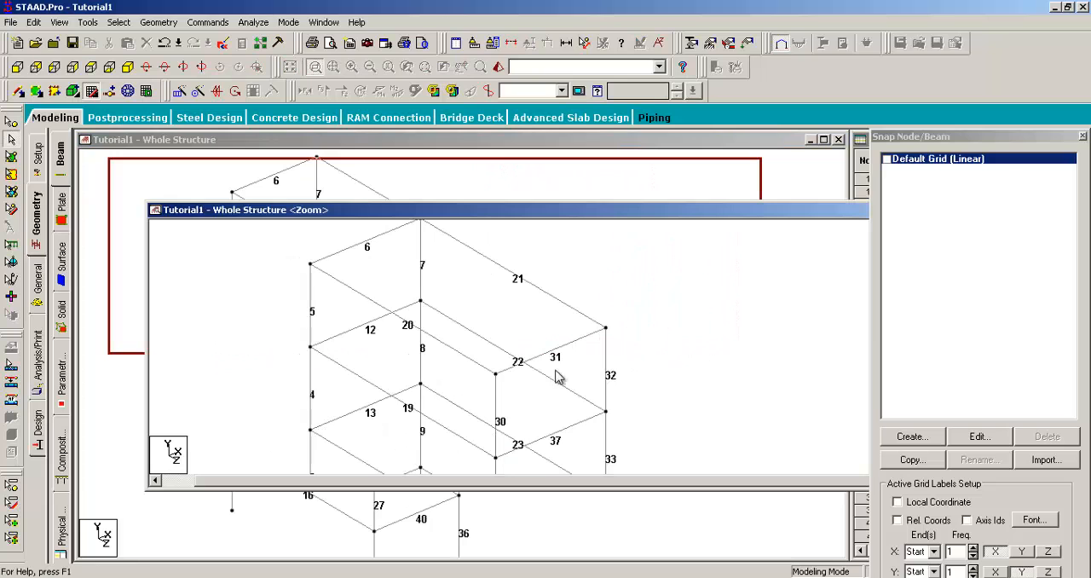
pyautogui.scroll(5, 528, 371)
pyautogui.scroll(-6, 526, 371)
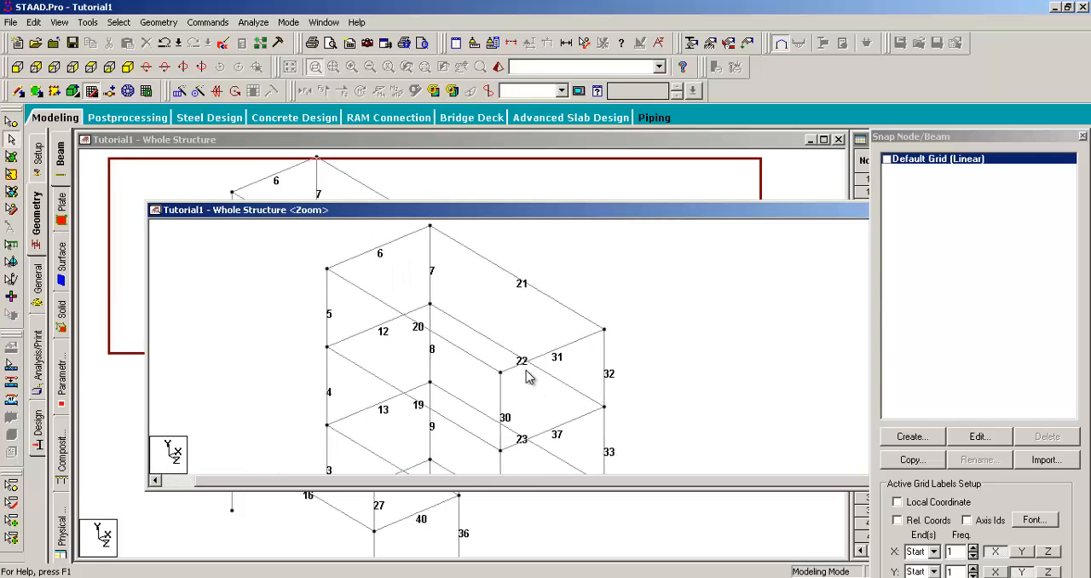
pyautogui.moveTo(721, 213); pyautogui.dragTo(899, 276)
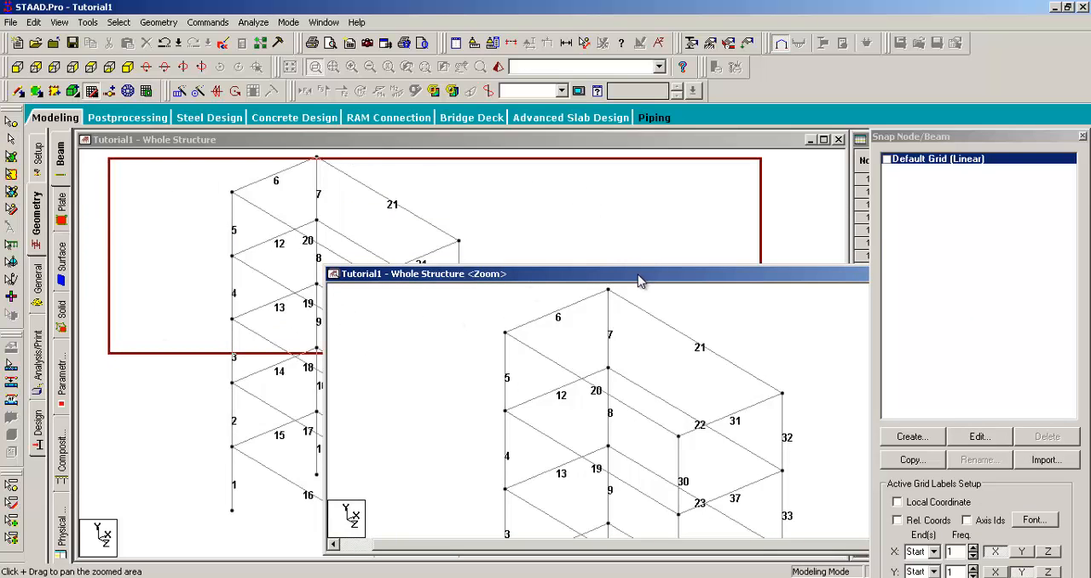
# - Save the modified structure and close the separate zoom window
pyautogui.click(544, 329)
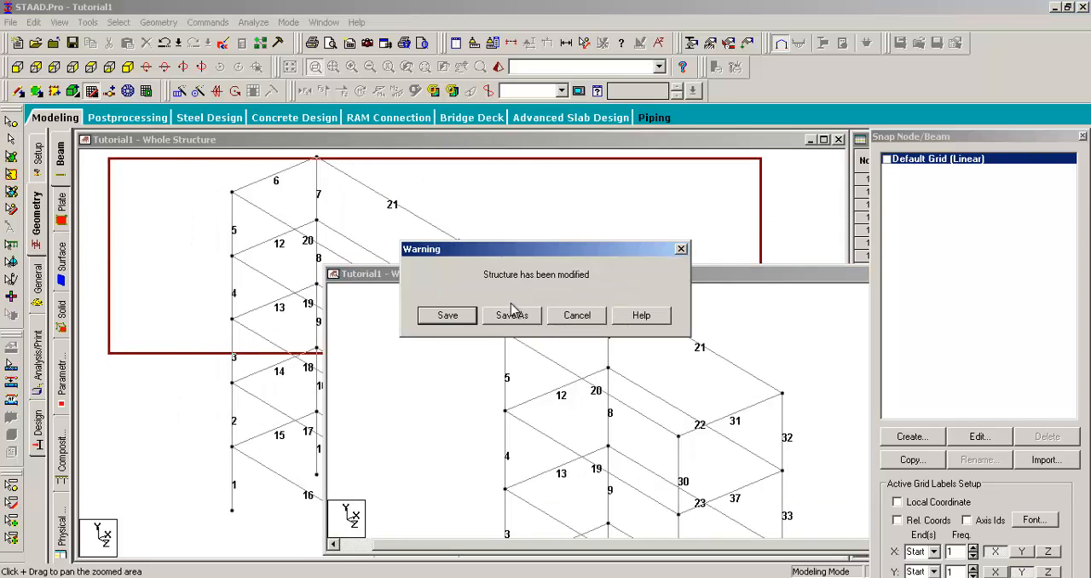
pyautogui.click(460, 315)
pyautogui.moveTo(521, 271); pyautogui.dragTo(375, 185)
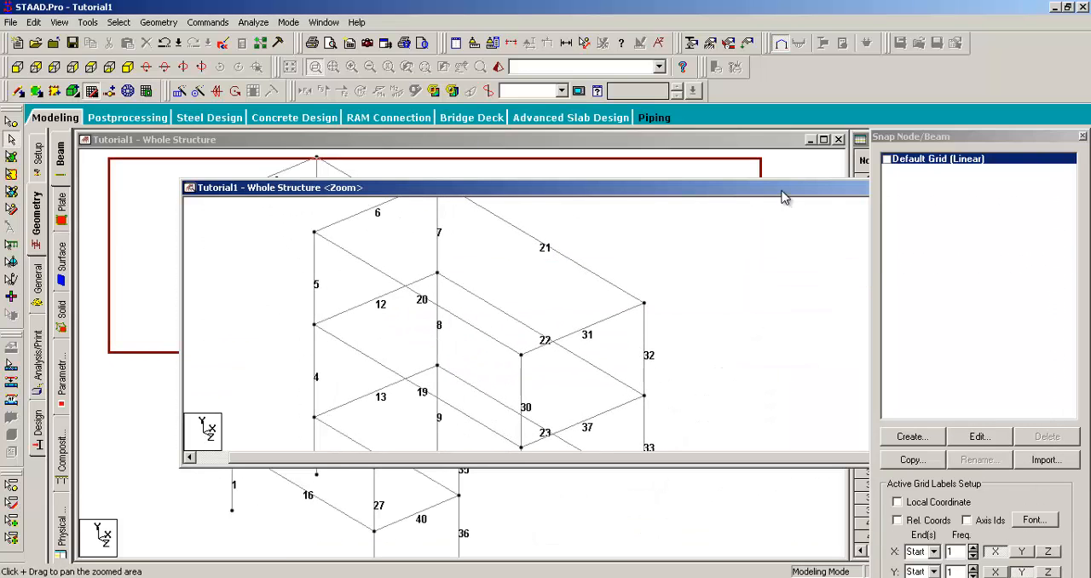
pyautogui.moveTo(753, 187); pyautogui.dragTo(411, 198)
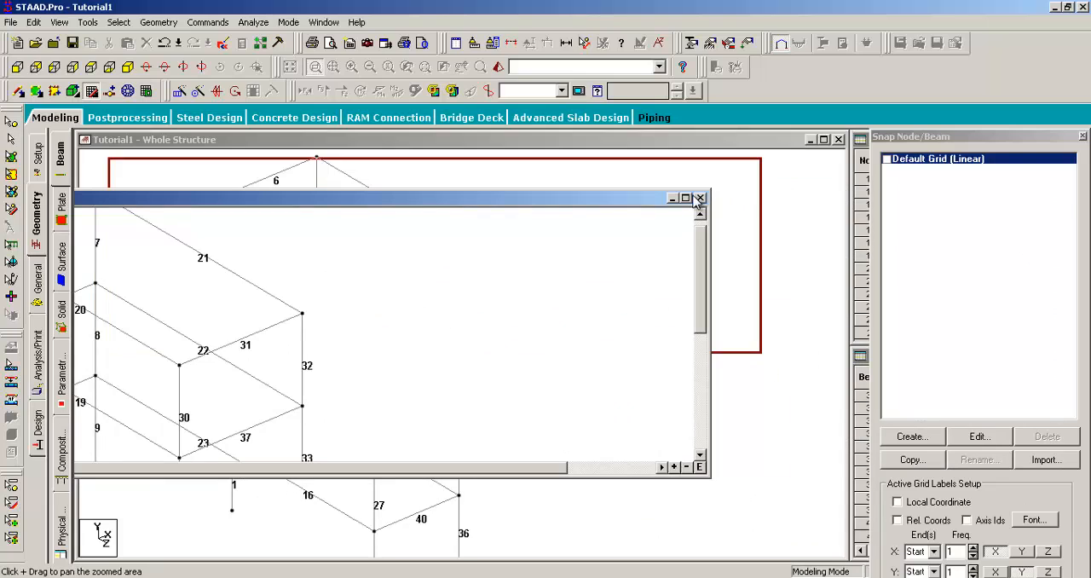
pyautogui.click(700, 199)
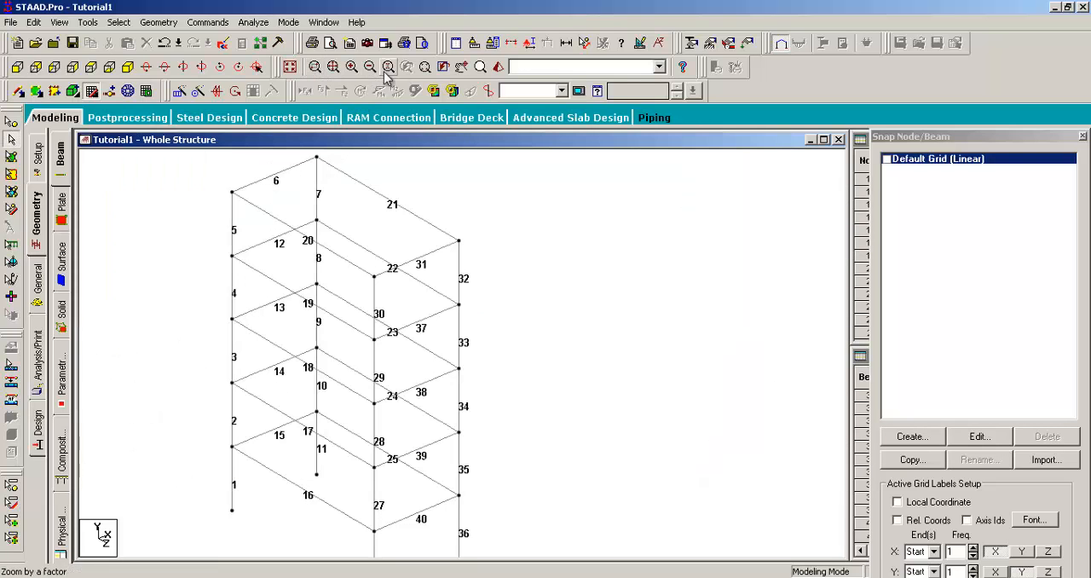
# - Inspect the frame's upper levels through the magnifying glass
pyautogui.click(481, 66)
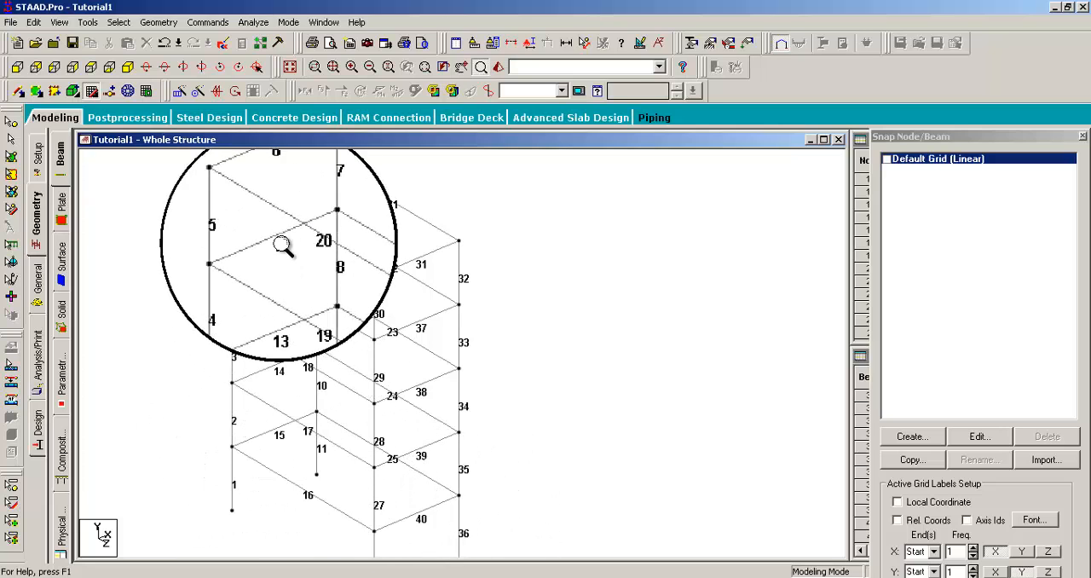
pyautogui.moveTo(393, 230); pyautogui.dragTo(399, 401)
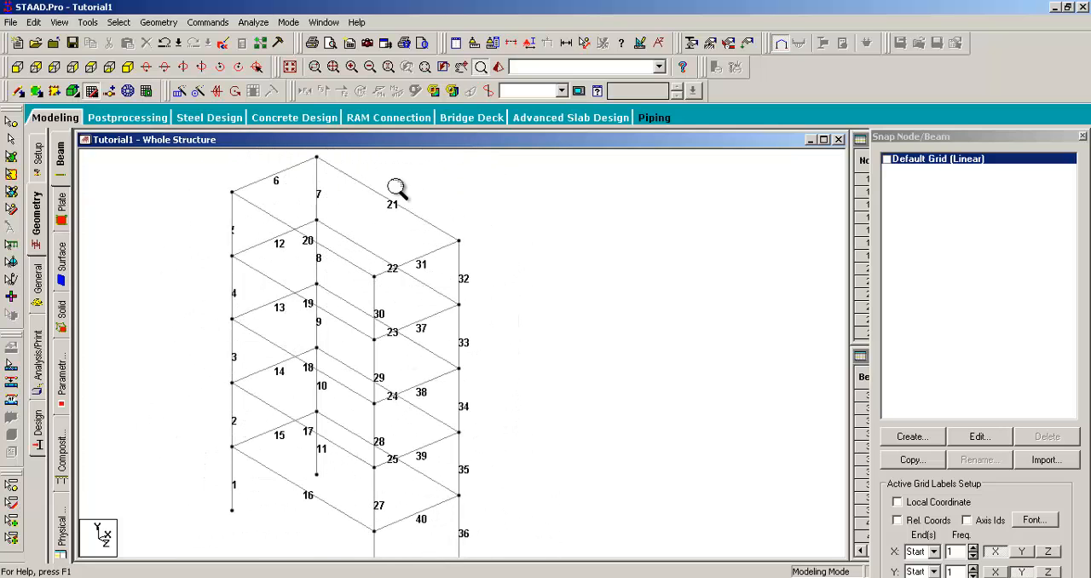
pyautogui.click(350, 67)
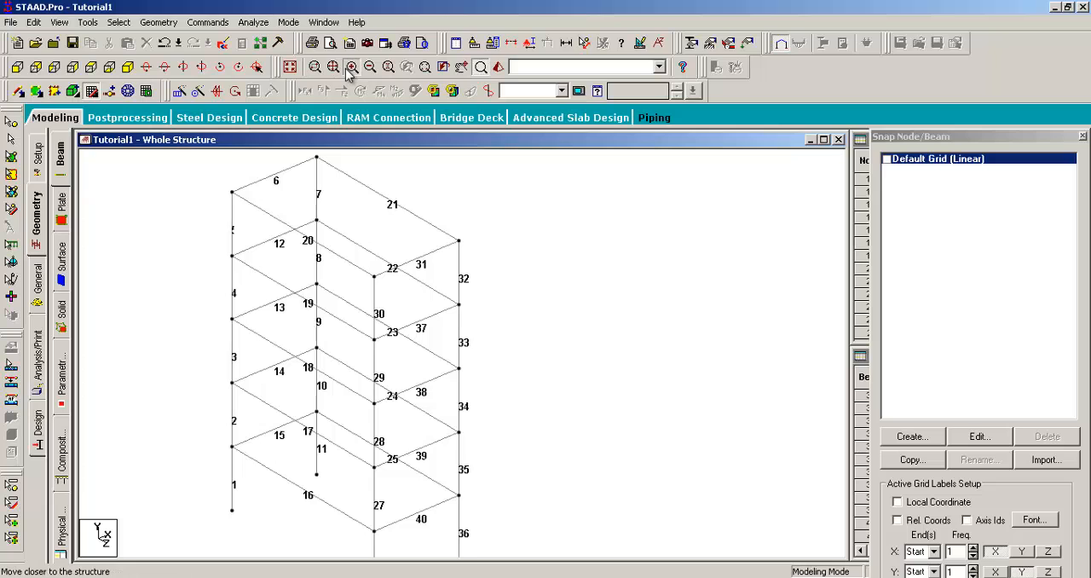
pyautogui.click(369, 68)
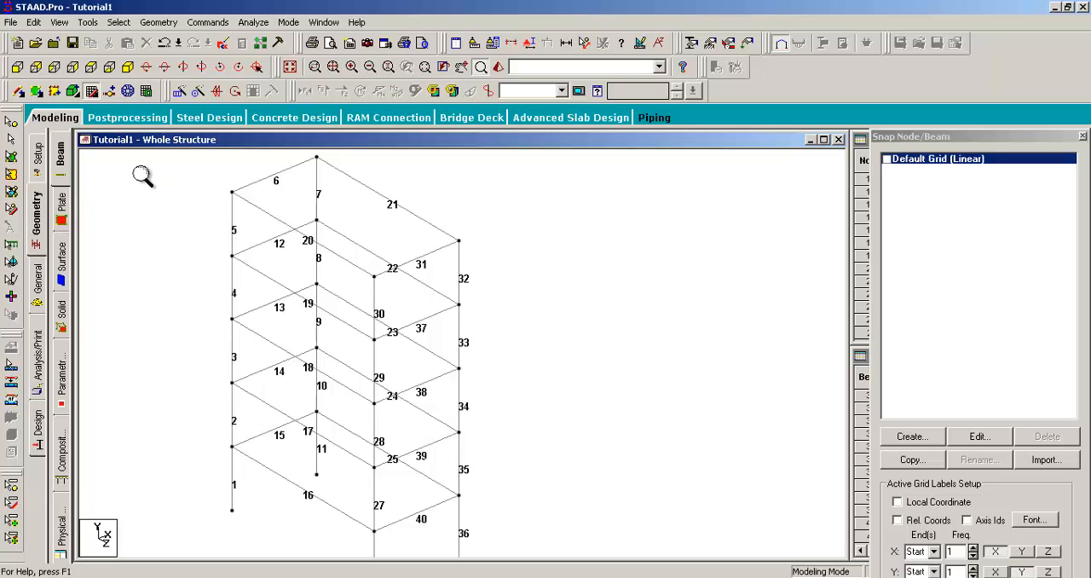
# - Select all nodes of the frame with the nodes cursor and clear the selection
pyautogui.scroll(-1, 132, 191)
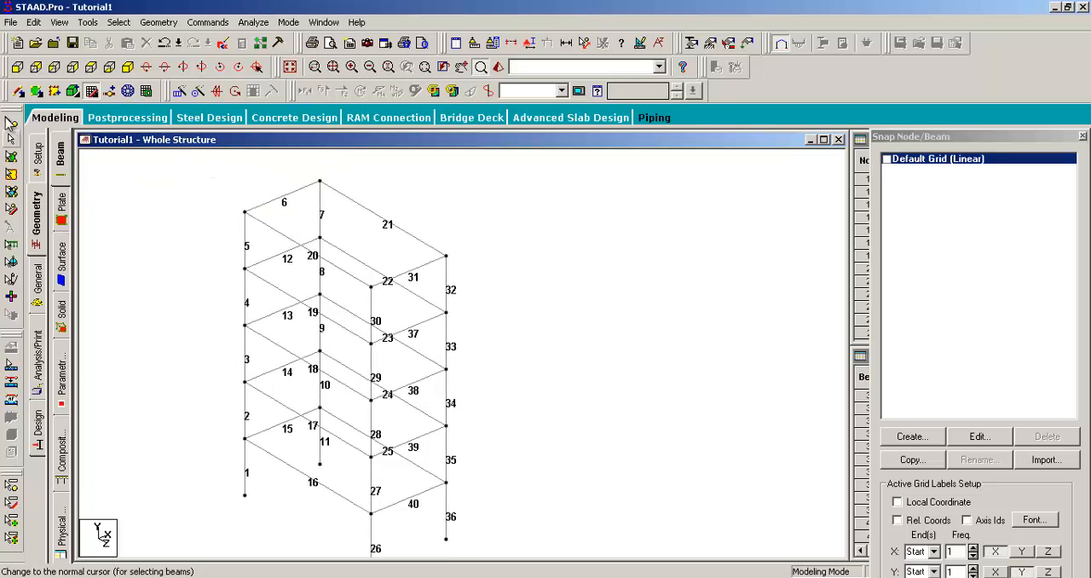
pyautogui.click(11, 140)
pyautogui.click(12, 122)
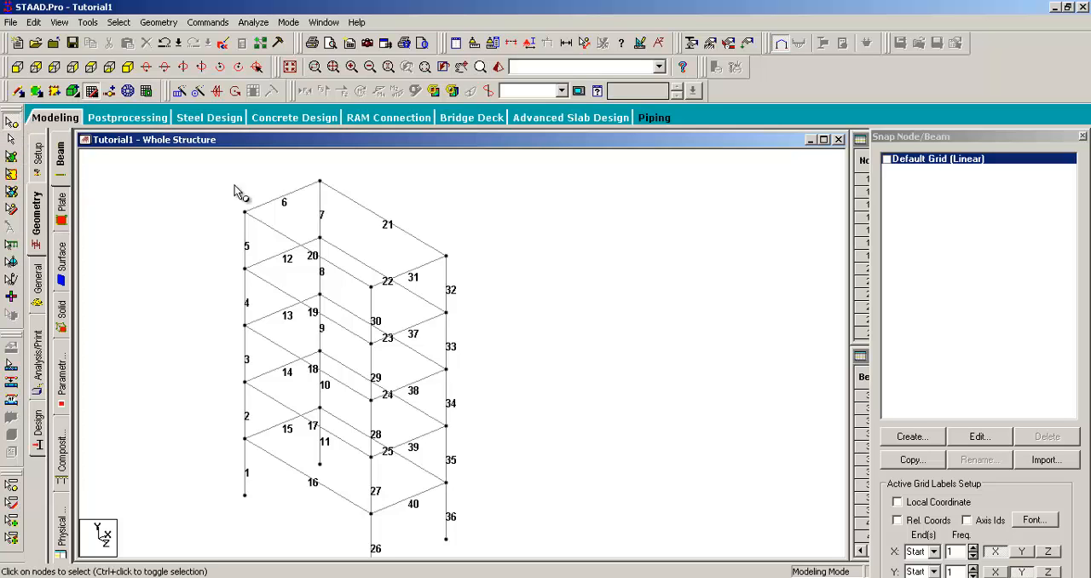
pyautogui.scroll(-1, 311, 255)
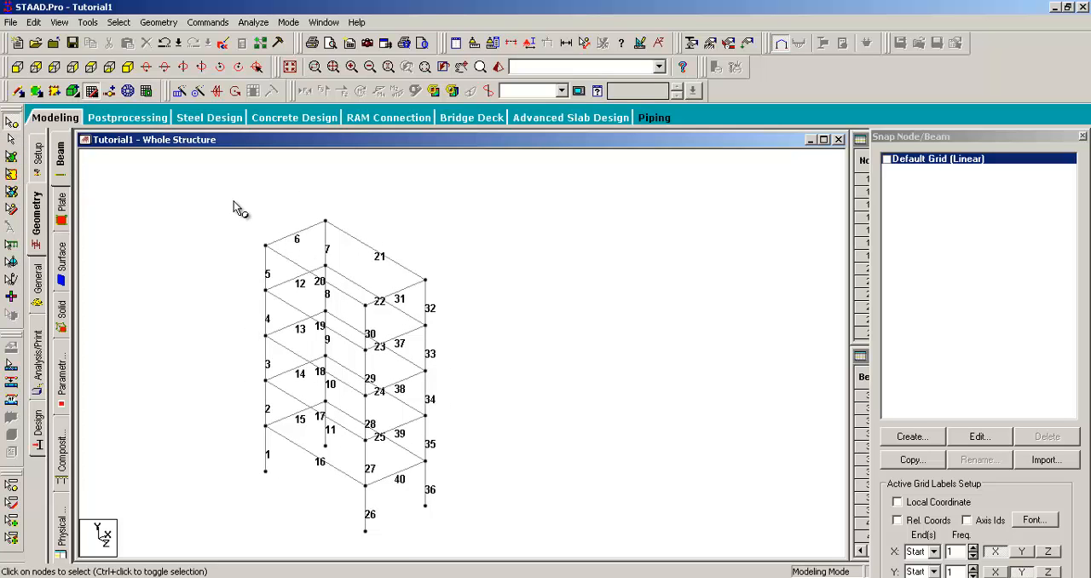
pyautogui.moveTo(252, 197); pyautogui.dragTo(494, 542)
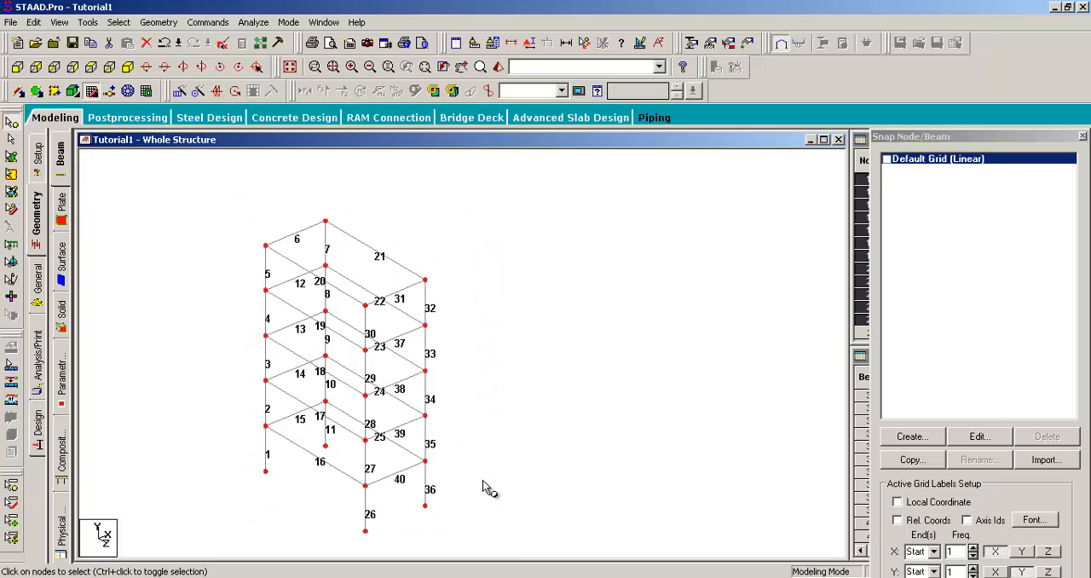
pyautogui.click(500, 278)
# - Display the node numbers on the enlarged frame
pyautogui.moveTo(422, 225); pyautogui.dragTo(521, 262, button='middle')
pyautogui.scroll(1, 522, 262)
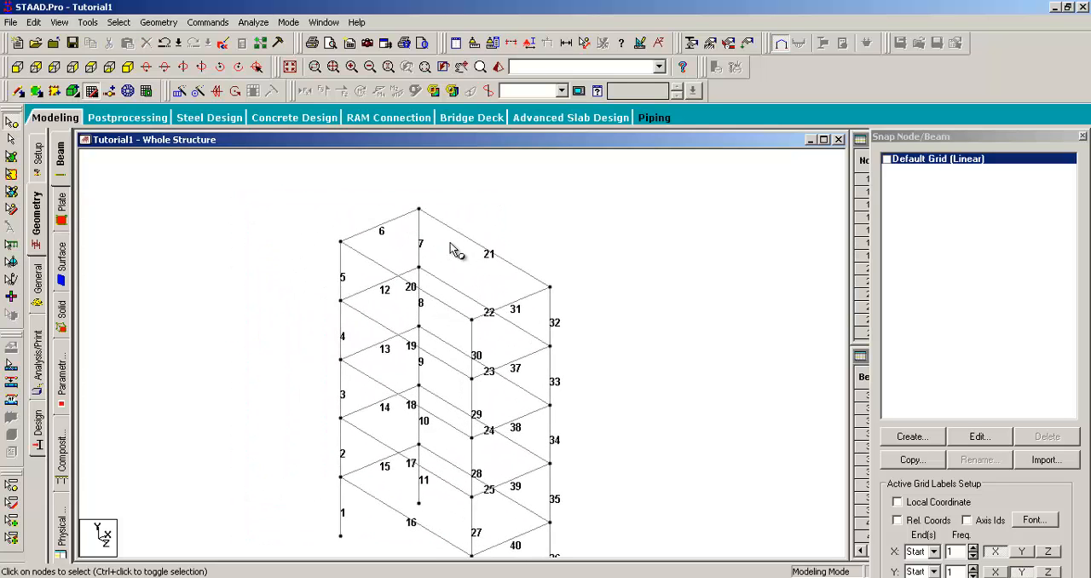
pyautogui.moveTo(478, 211); pyautogui.dragTo(480, 300, button='middle')
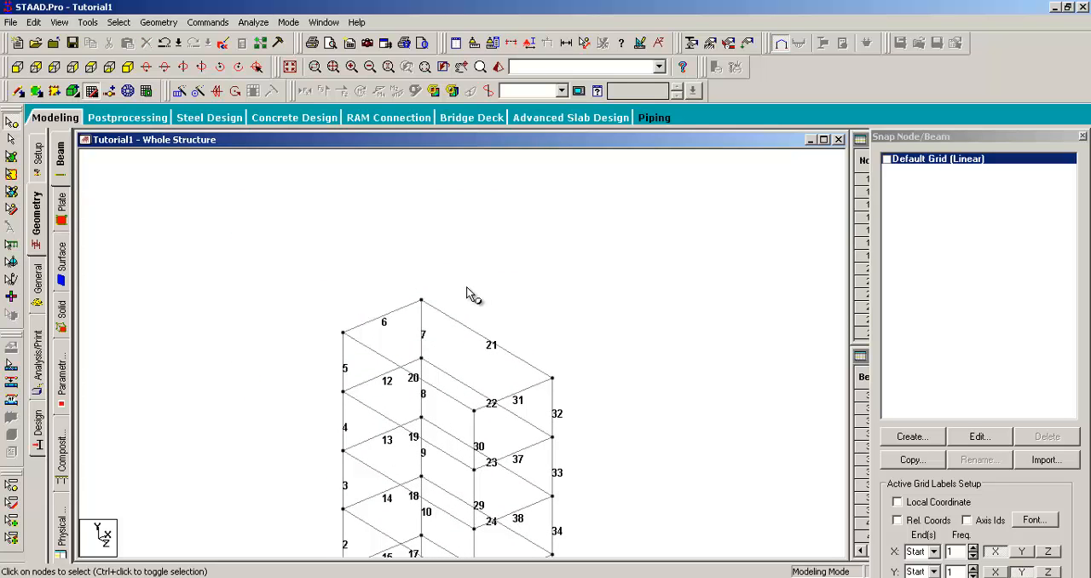
pyautogui.hotkey('shift', 'n')
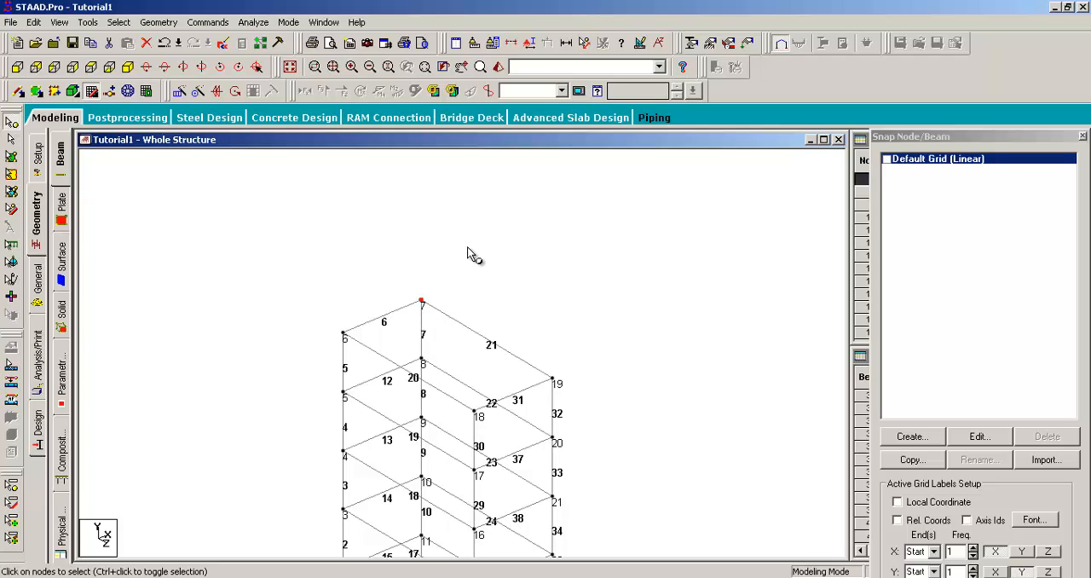
# - Practise window selection of nodes at the frame's top level, finishing with nodes 6 and 7 selected
pyautogui.moveTo(324, 258); pyautogui.dragTo(463, 360)
pyautogui.moveTo(488, 248); pyautogui.dragTo(279, 363)
pyautogui.moveTo(313, 225); pyautogui.dragTo(448, 348)
pyautogui.click(231, 249)
pyautogui.moveTo(306, 220); pyautogui.dragTo(468, 351)
# - Select beam 6 at the top of the frame with the beams cursor, clear the selection, and select it again
pyautogui.click(393, 311)
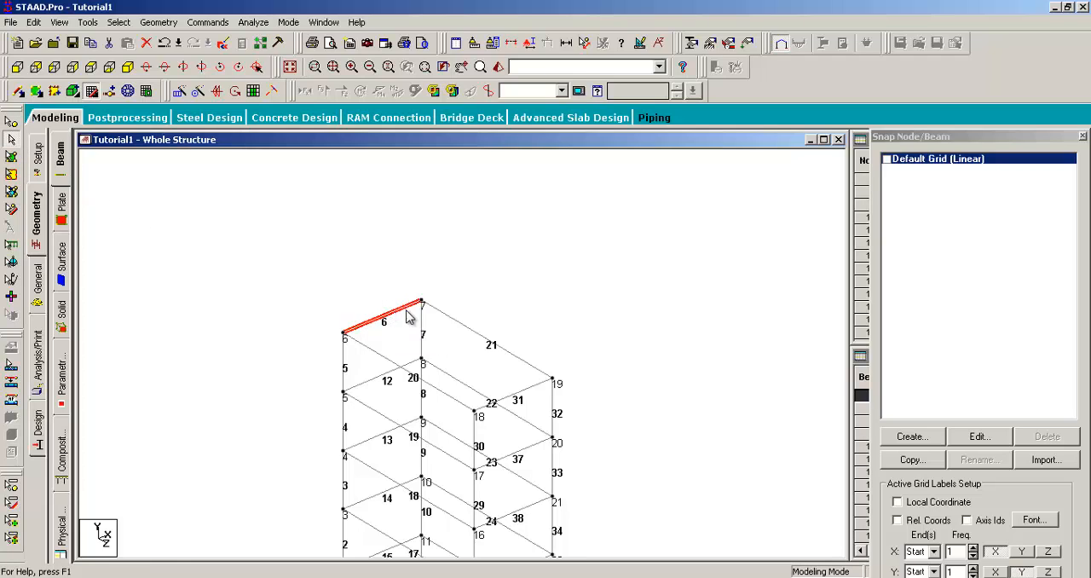
pyautogui.click(446, 247)
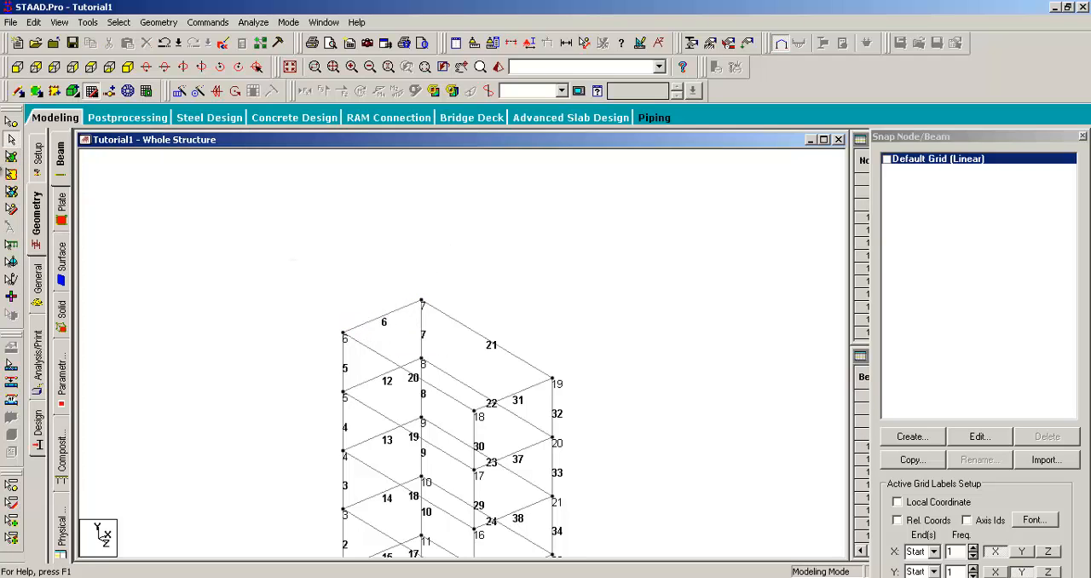
pyautogui.click(383, 327)
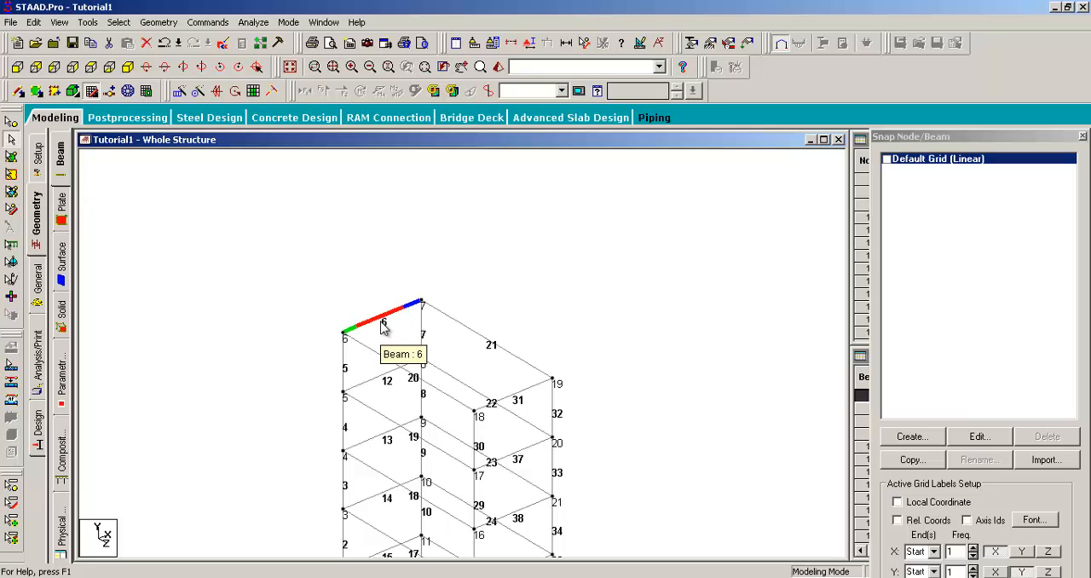
# - Try the plates cursor over the frame's upper levels and clear the selection of beam 6
pyautogui.click(11, 159)
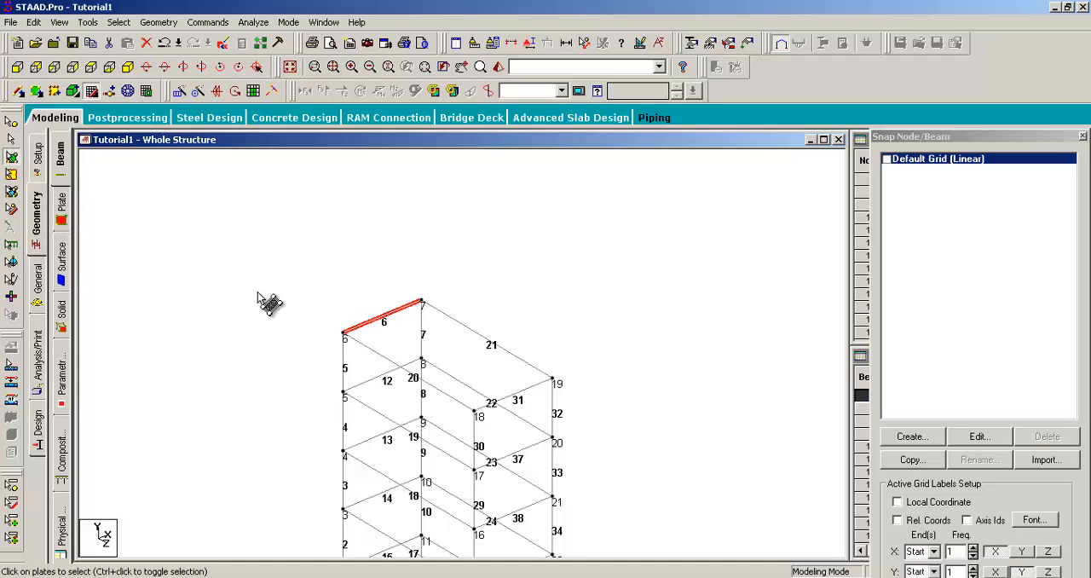
pyautogui.moveTo(419, 366); pyautogui.dragTo(320, 294, button='middle')
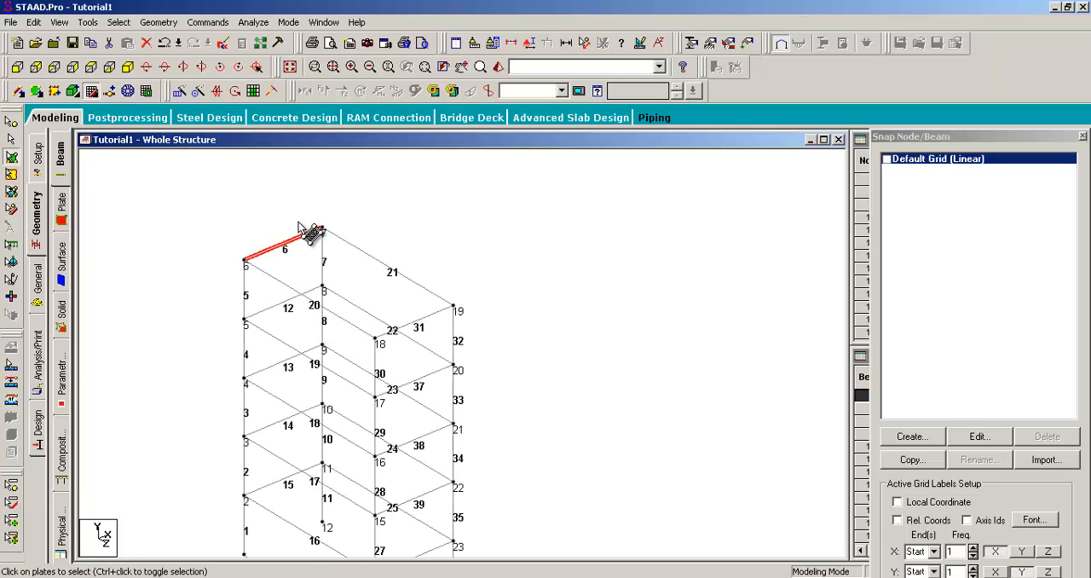
pyautogui.moveTo(299, 225); pyautogui.dragTo(372, 267, button='middle')
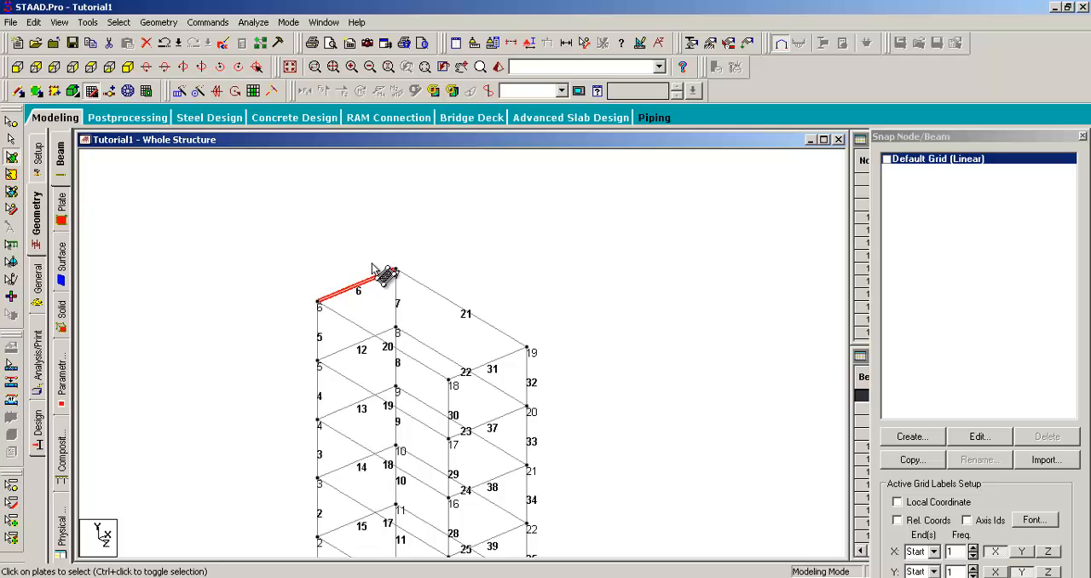
pyautogui.click(273, 235)
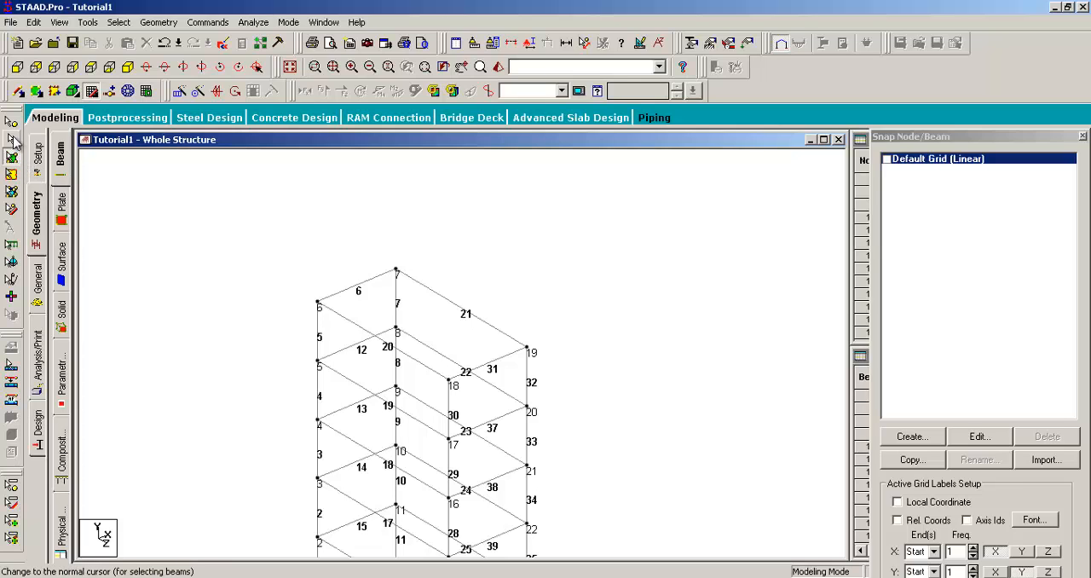
# - Return to the beams cursor, view the frame at a smaller scale from several positions, and identify the top beam 21
pyautogui.moveTo(277, 241); pyautogui.dragTo(259, 249, button='middle')
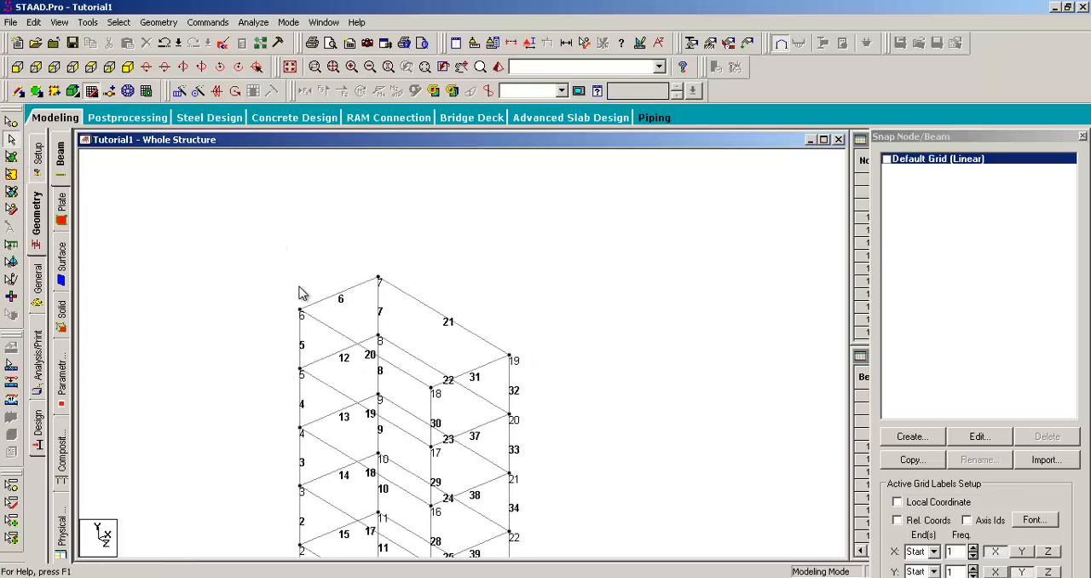
pyautogui.moveTo(298, 284); pyautogui.dragTo(293, 233, button='middle')
pyautogui.scroll(-2, 199, 264)
pyautogui.moveTo(227, 304); pyautogui.dragTo(222, 266, button='middle')
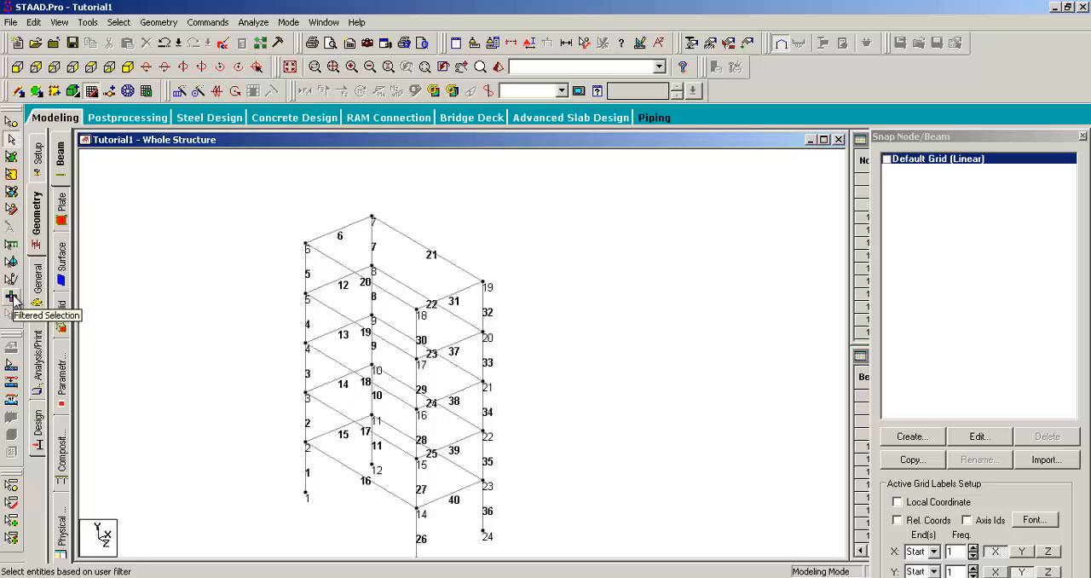
pyautogui.moveTo(279, 290); pyautogui.dragTo(258, 298, button='middle')
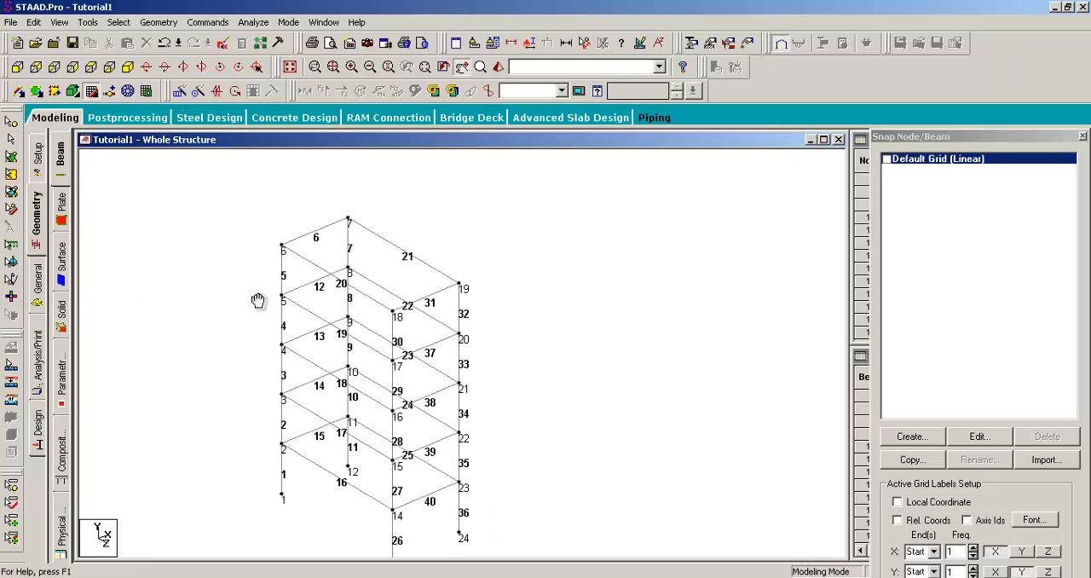
pyautogui.moveTo(419, 242); pyautogui.dragTo(477, 248, button='middle')
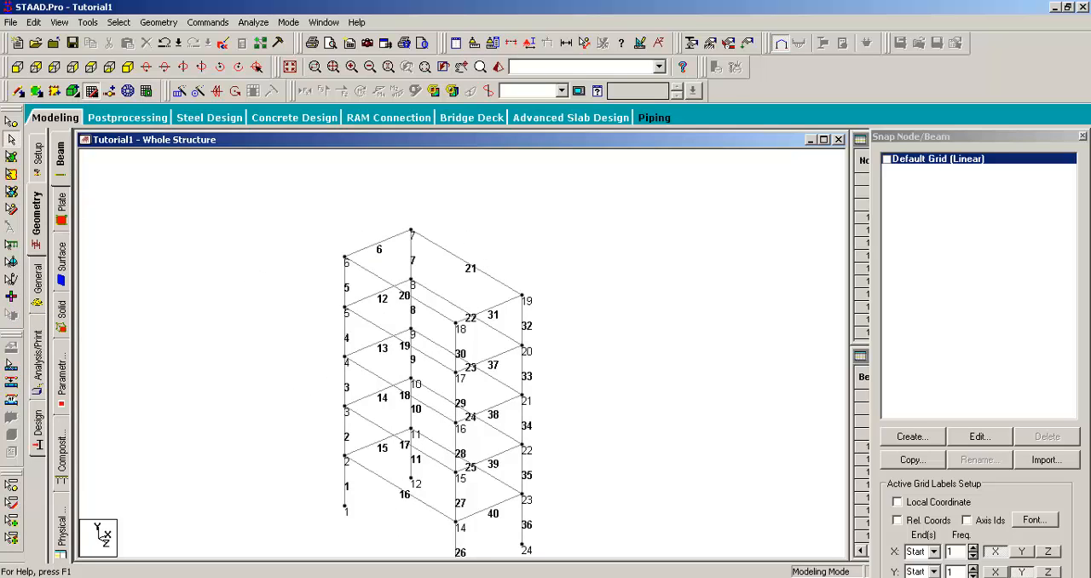
pyautogui.moveTo(528, 315); pyautogui.dragTo(595, 275, button='middle')
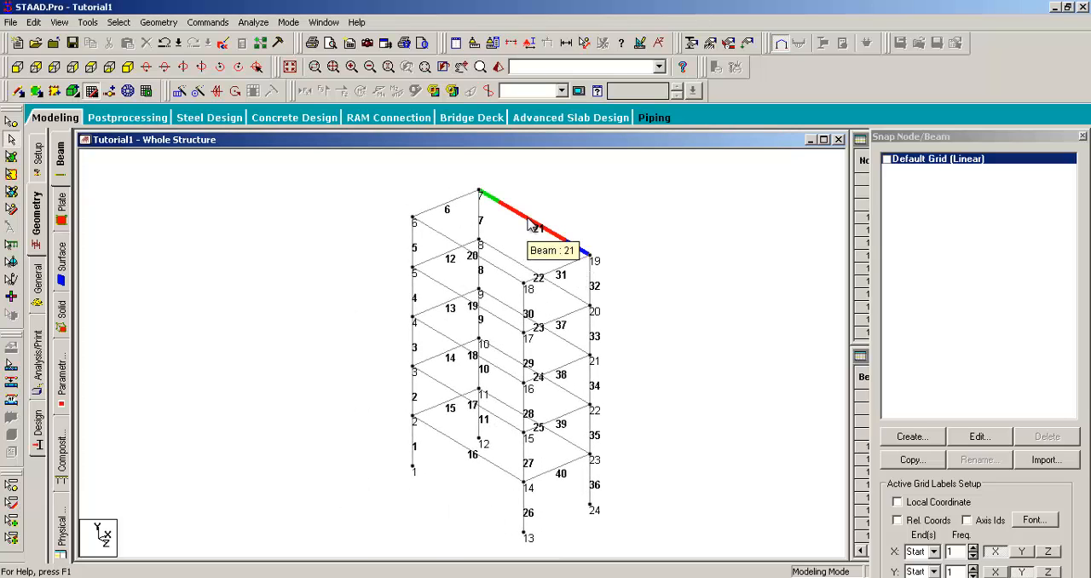
pyautogui.moveTo(528, 223); pyautogui.dragTo(474, 272, button='middle')
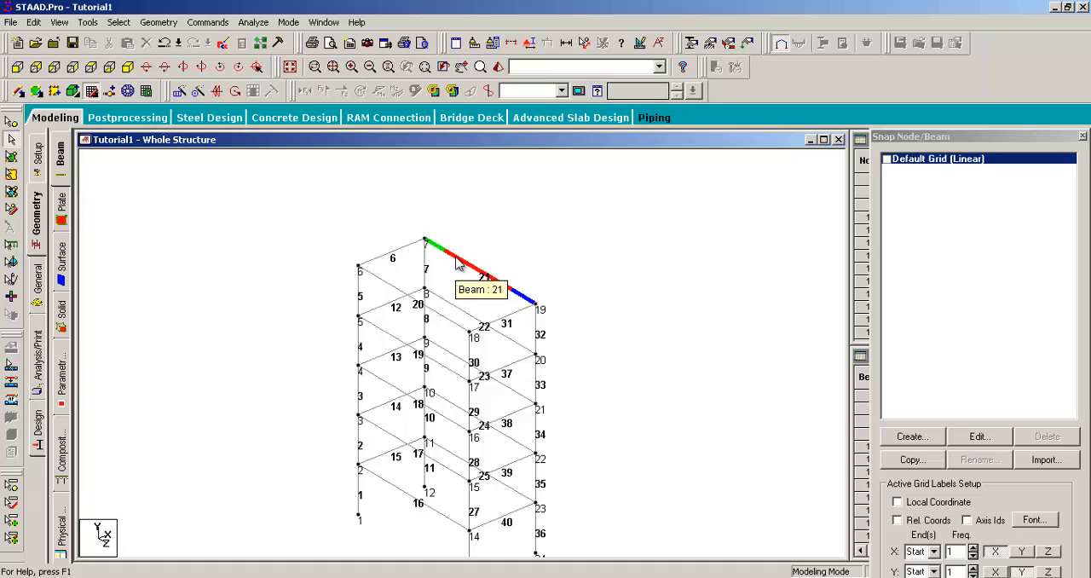
# - Select beams 21, 20 and 19 individually with the beams cursor, and clear the selection
pyautogui.moveTo(562, 285); pyautogui.dragTo(617, 267, button='middle')
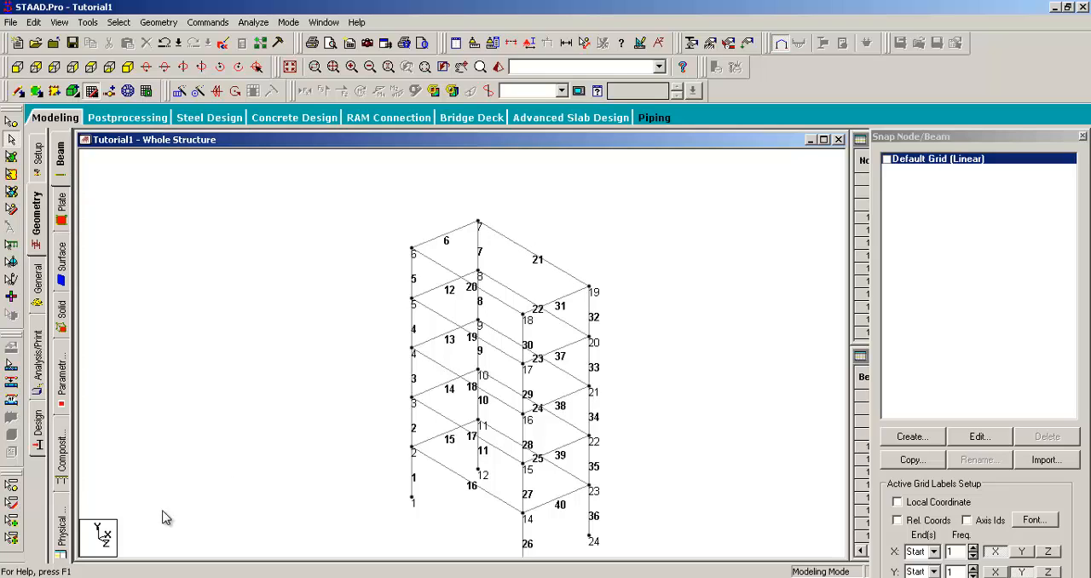
pyautogui.click(535, 256)
pyautogui.click(446, 273)
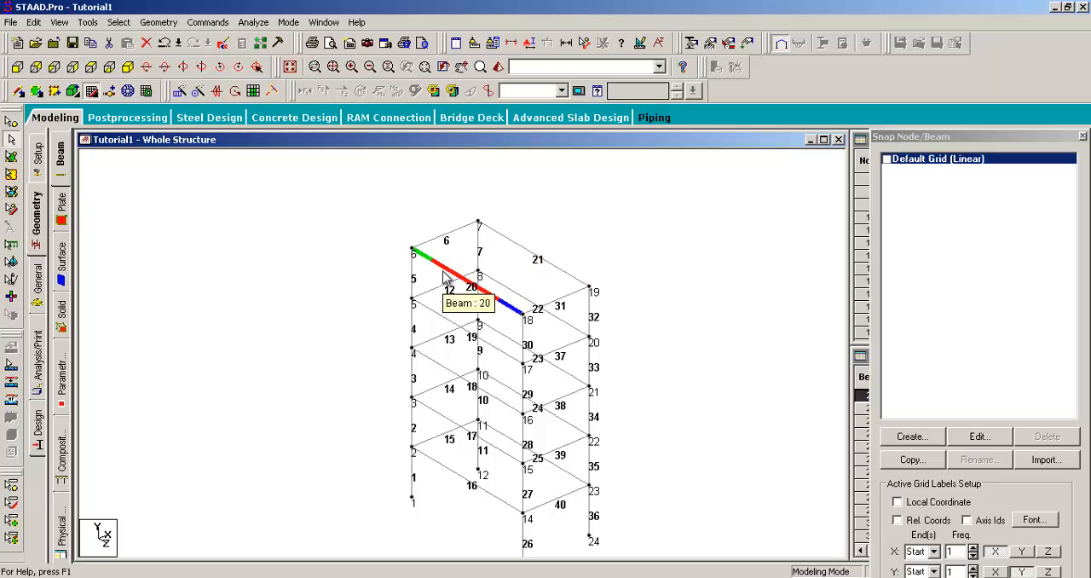
pyautogui.click(493, 352)
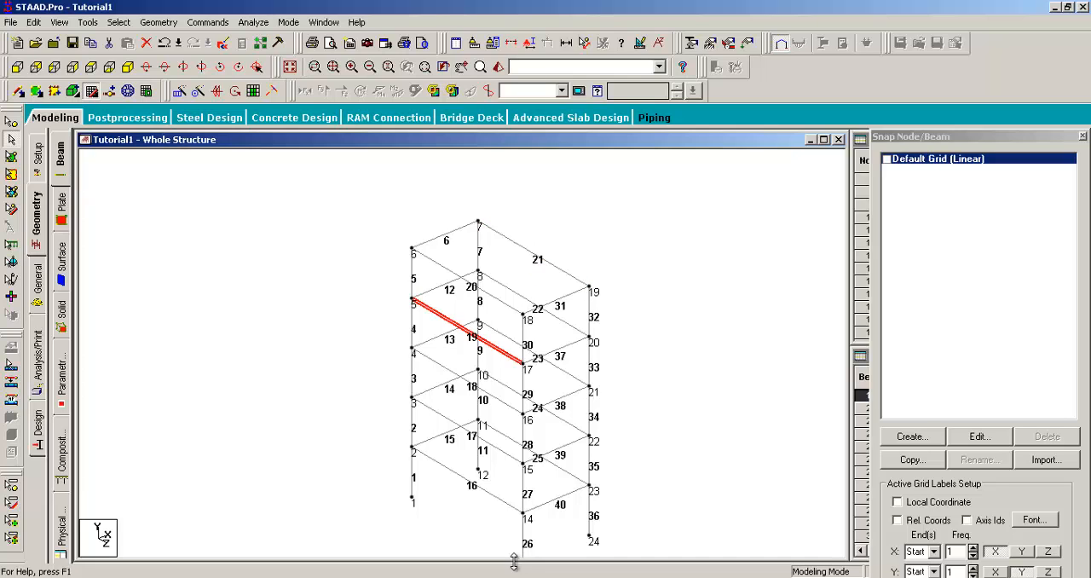
pyautogui.moveTo(739, 289); pyautogui.dragTo(777, 254, button='middle')
pyautogui.click(655, 213)
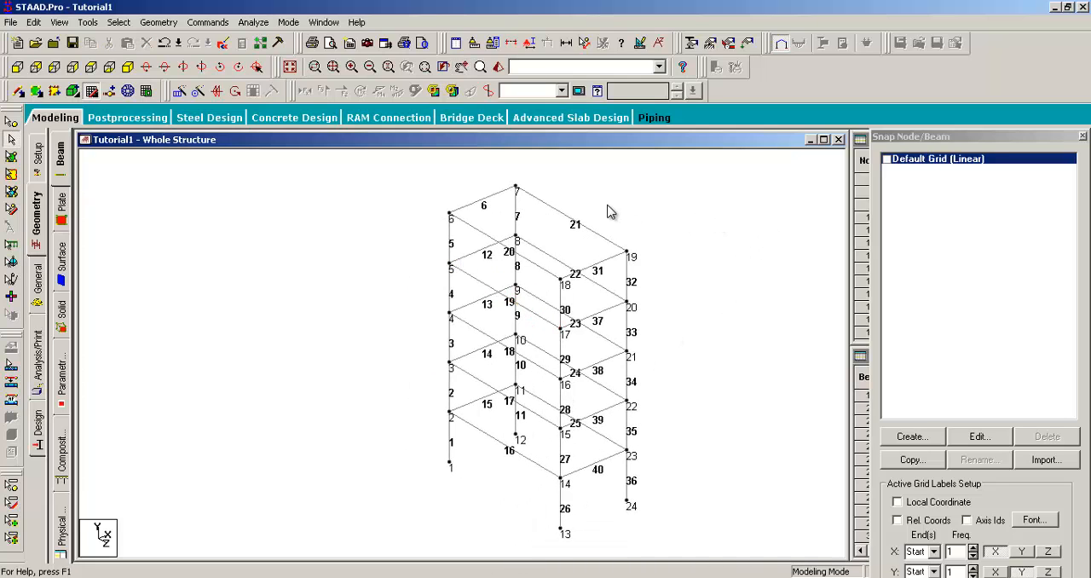
# - Select the Z-direction beams one at a time, from beam 21 at the top down to beam 17, and clear the selection
pyautogui.moveTo(609, 209); pyautogui.dragTo(568, 233, button='middle')
pyautogui.click(522, 240)
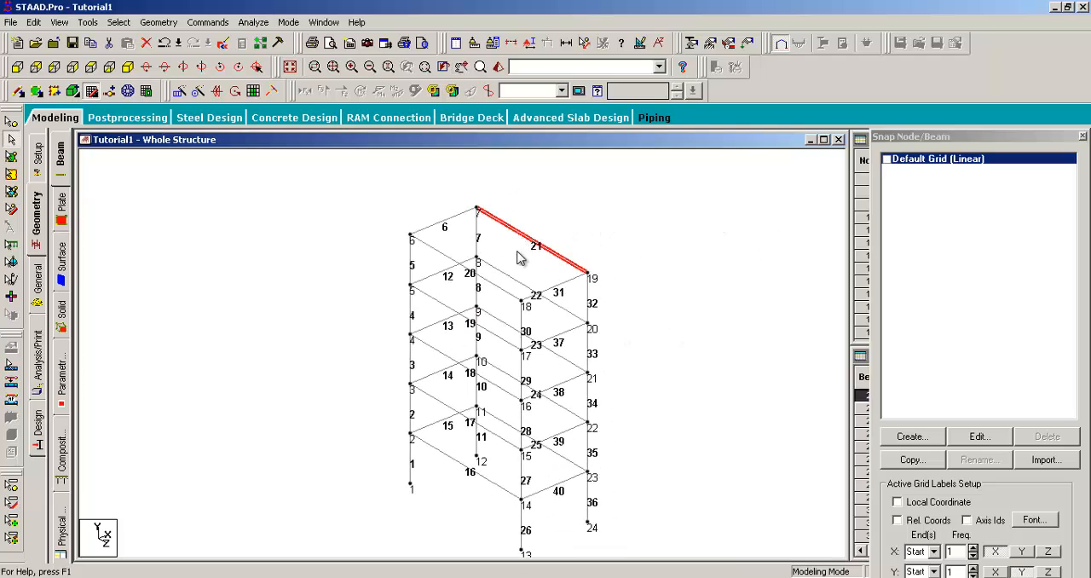
pyautogui.click(486, 279)
pyautogui.click(508, 278)
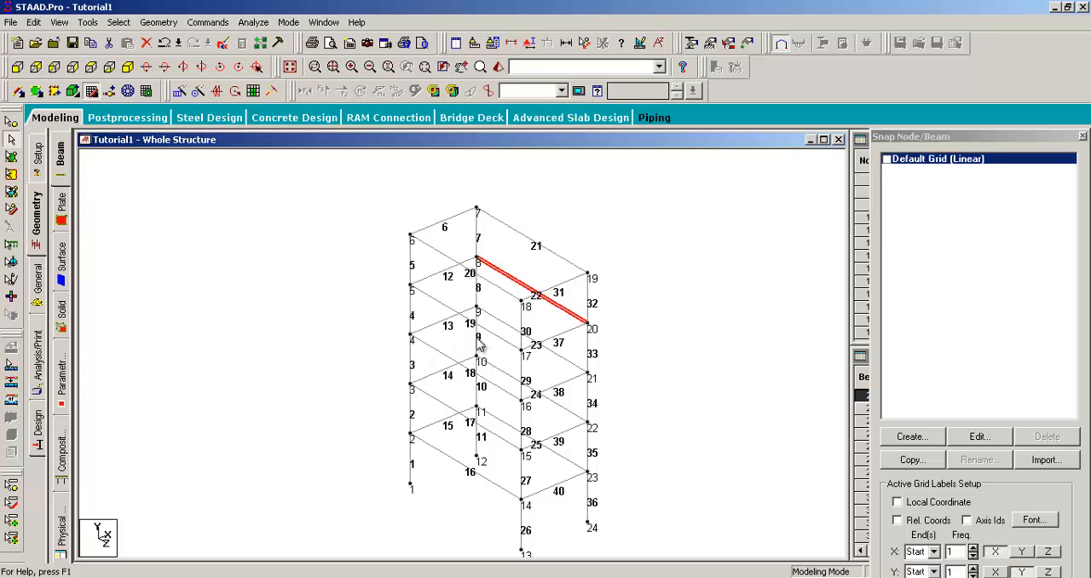
pyautogui.click(498, 336)
pyautogui.click(509, 328)
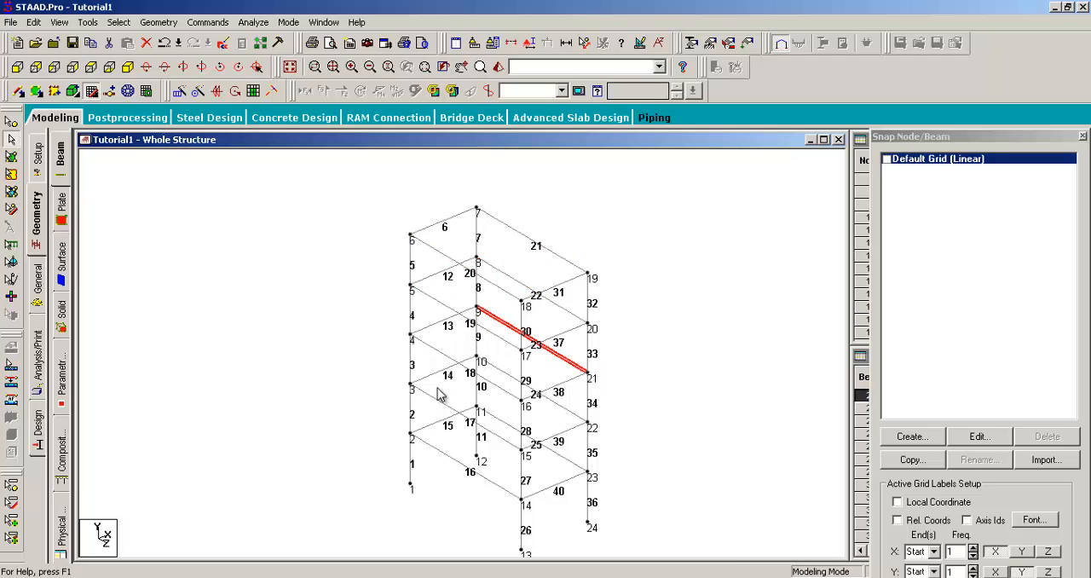
pyautogui.click(435, 353)
pyautogui.click(505, 373)
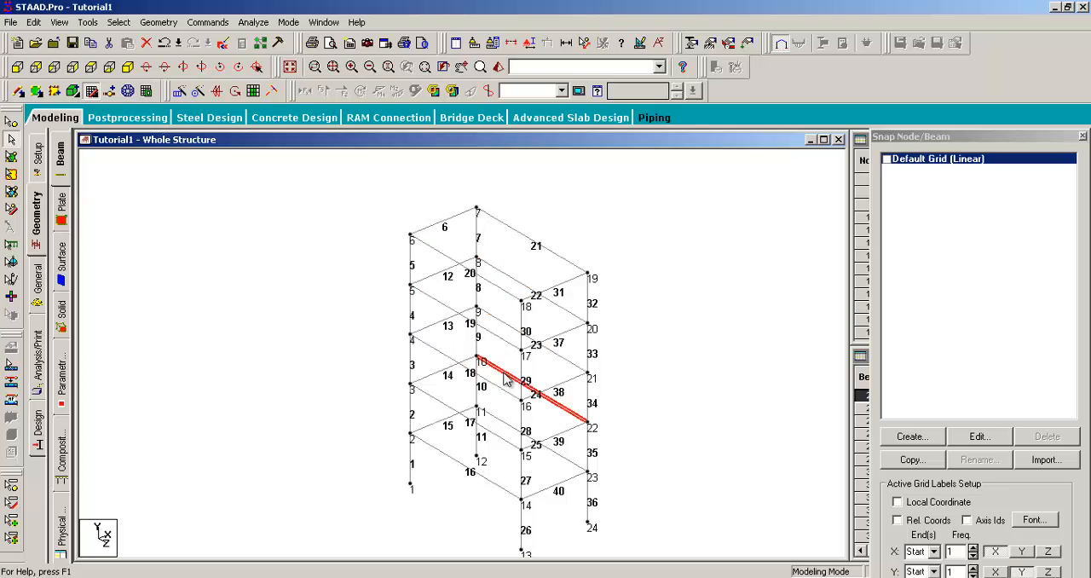
pyautogui.click(439, 400)
pyautogui.moveTo(679, 393); pyautogui.dragTo(653, 385, button='middle')
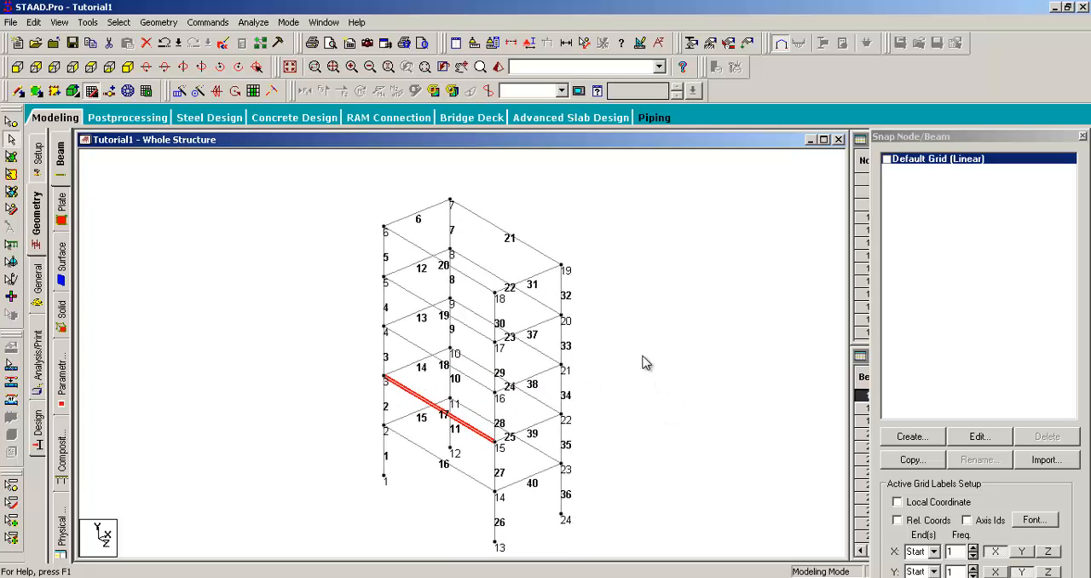
pyautogui.click(644, 357)
# - Window-select all Z-direction beams in the side elevation, check them in the isometric view, and clear the selection
pyautogui.scroll(-4, 686, 277)
pyautogui.moveTo(649, 331); pyautogui.dragTo(646, 317, button='middle')
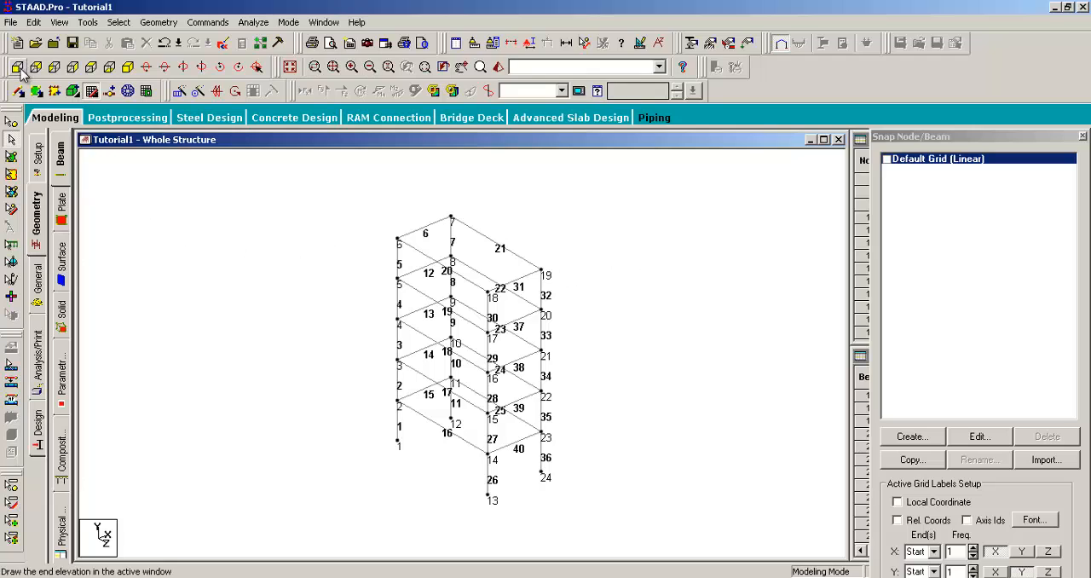
pyautogui.click(54, 67)
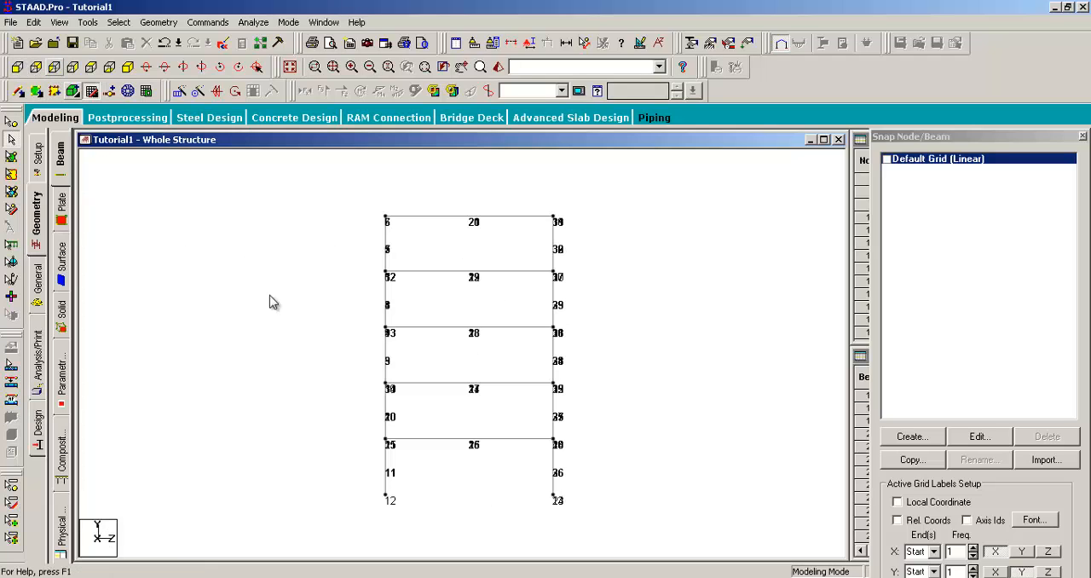
pyautogui.moveTo(518, 184); pyautogui.dragTo(435, 469)
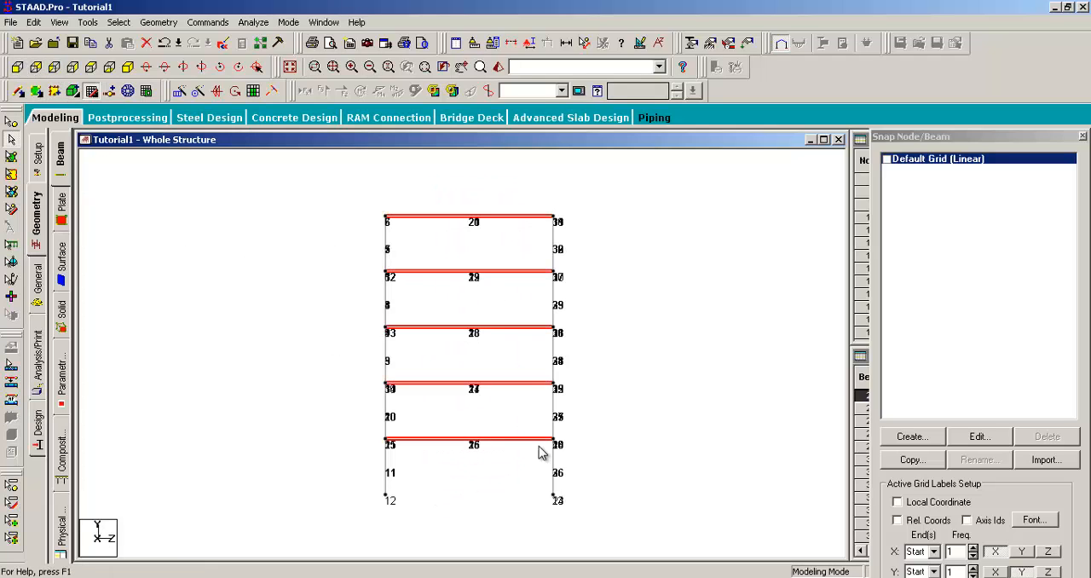
pyautogui.click(128, 67)
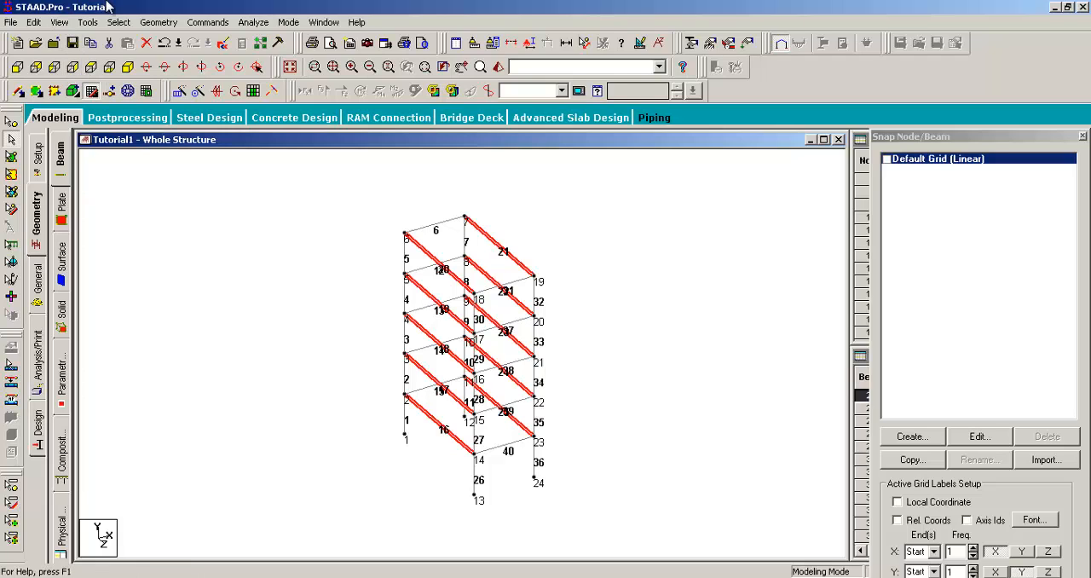
pyautogui.click(206, 255)
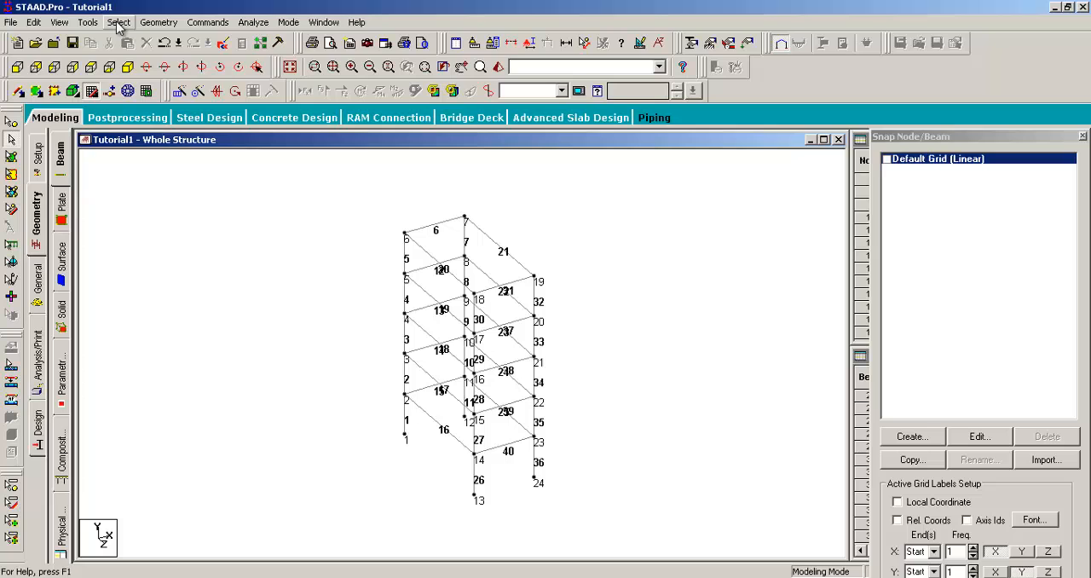
# - Select all beams parallel to the Z axis with the Beams Parallel To command, and repeat the same selection
pyautogui.click(117, 23)
pyautogui.moveTo(220, 304)
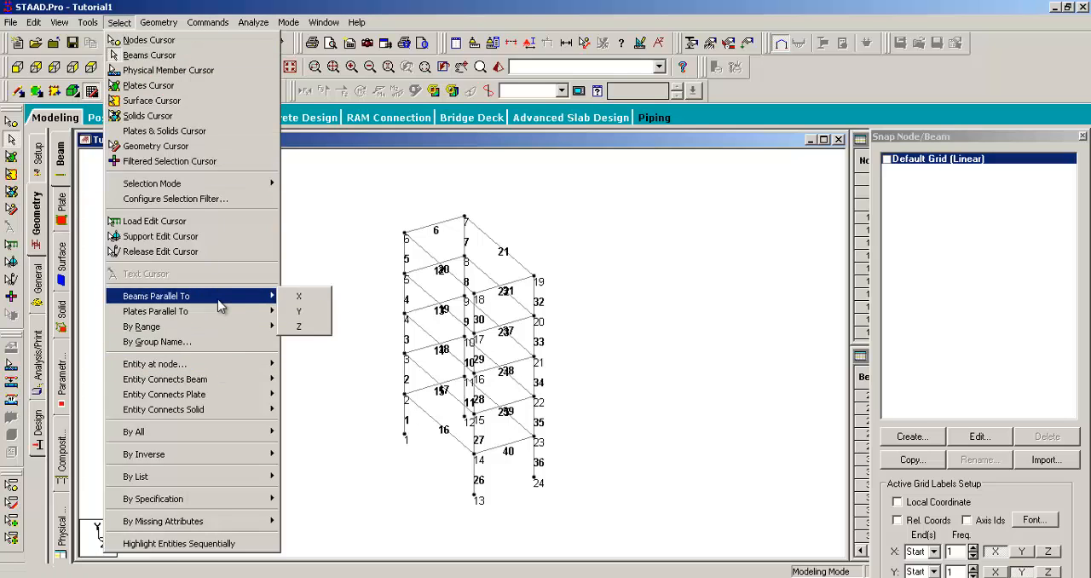
pyautogui.click(298, 327)
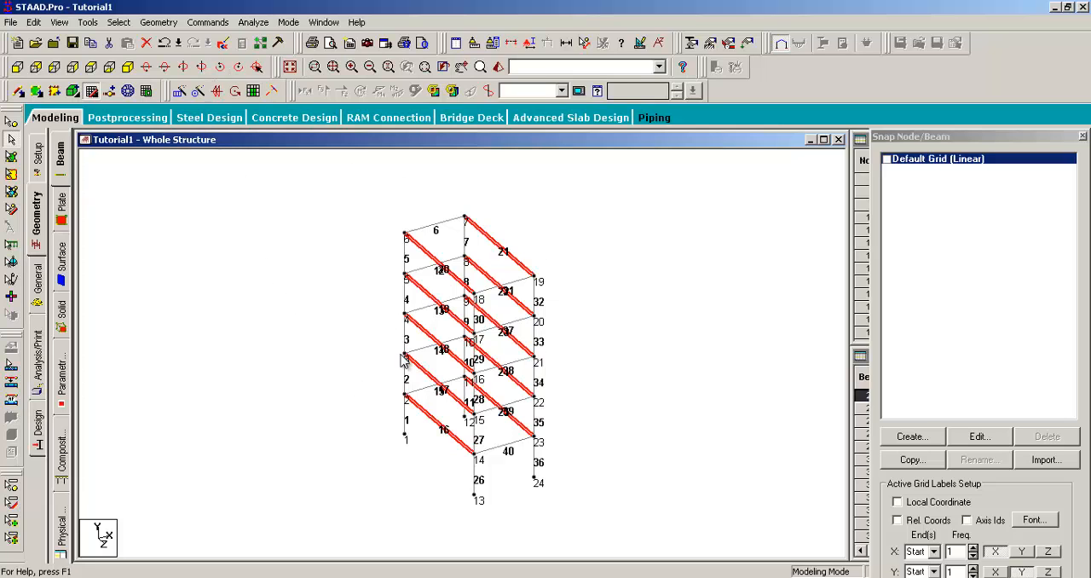
pyautogui.moveTo(550, 358); pyautogui.dragTo(443, 351, button='middle')
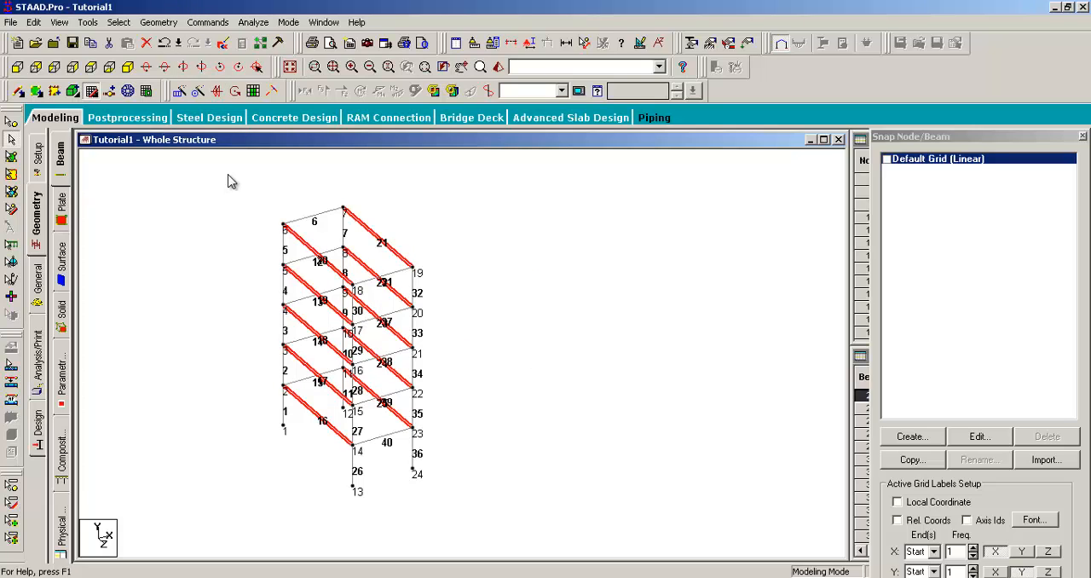
pyautogui.click(117, 22)
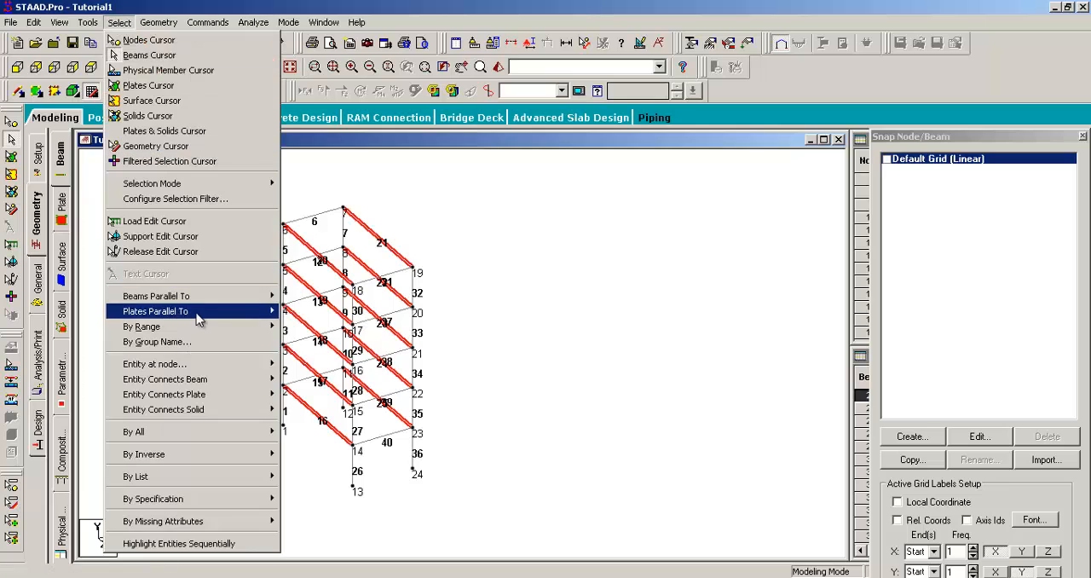
pyautogui.moveTo(158, 22)
pyautogui.moveTo(118, 22)
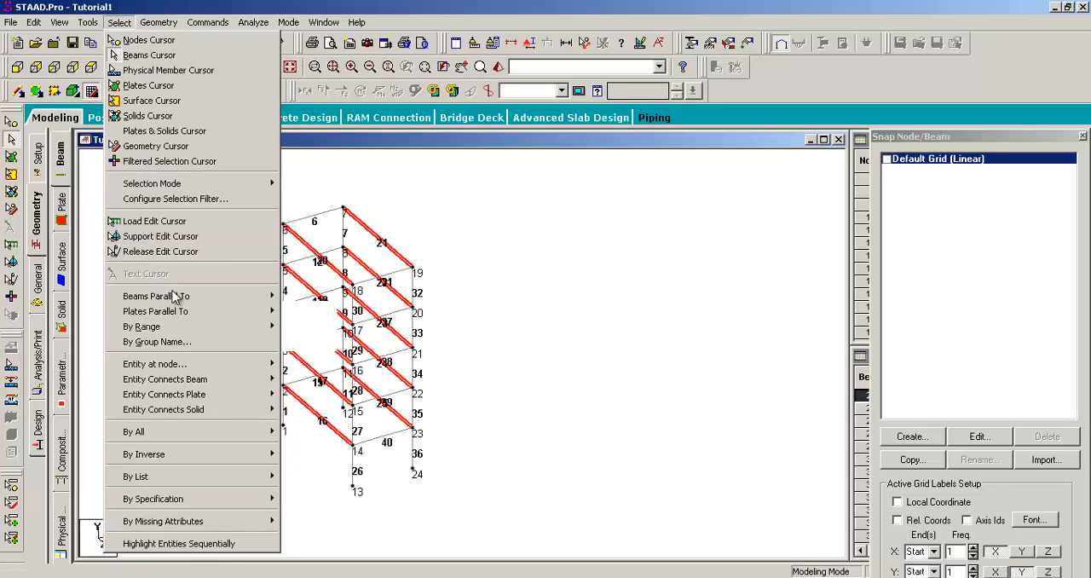
pyautogui.moveTo(257, 302)
pyautogui.click(300, 324)
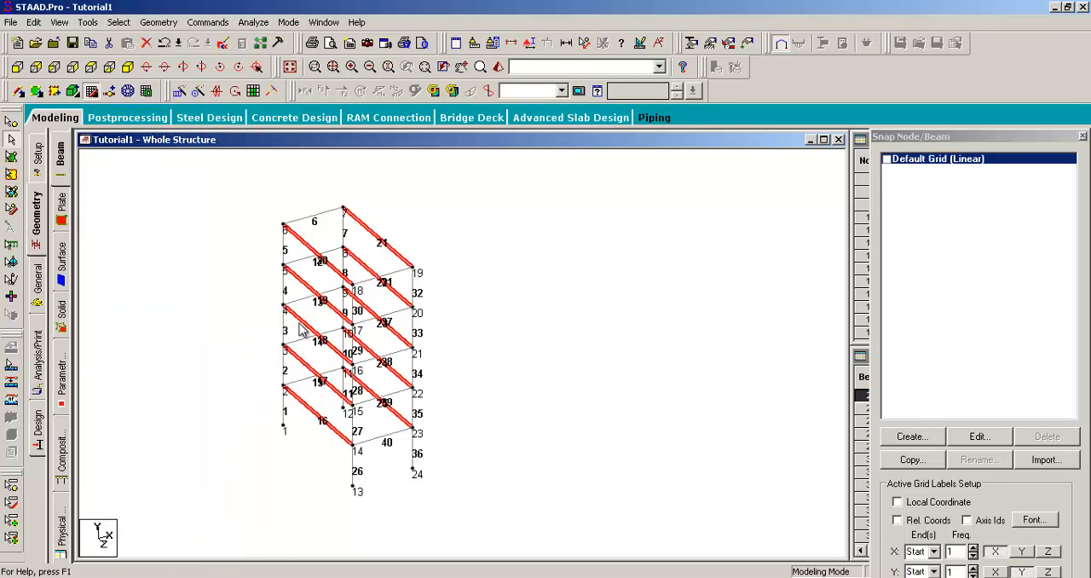
pyautogui.moveTo(489, 306); pyautogui.dragTo(540, 309, button='middle')
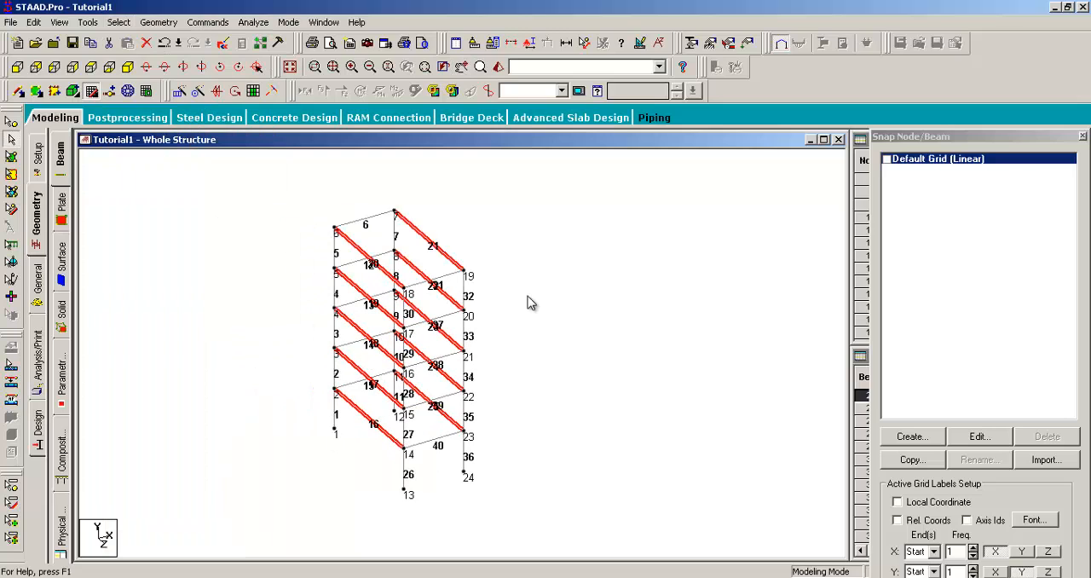
# - Rotate the frame in several directions to examine the selected beams against the Z axis
pyautogui.rightClick(435, 249)
pyautogui.click(442, 4)
pyautogui.moveTo(501, 271); pyautogui.dragTo(573, 283, button='middle')
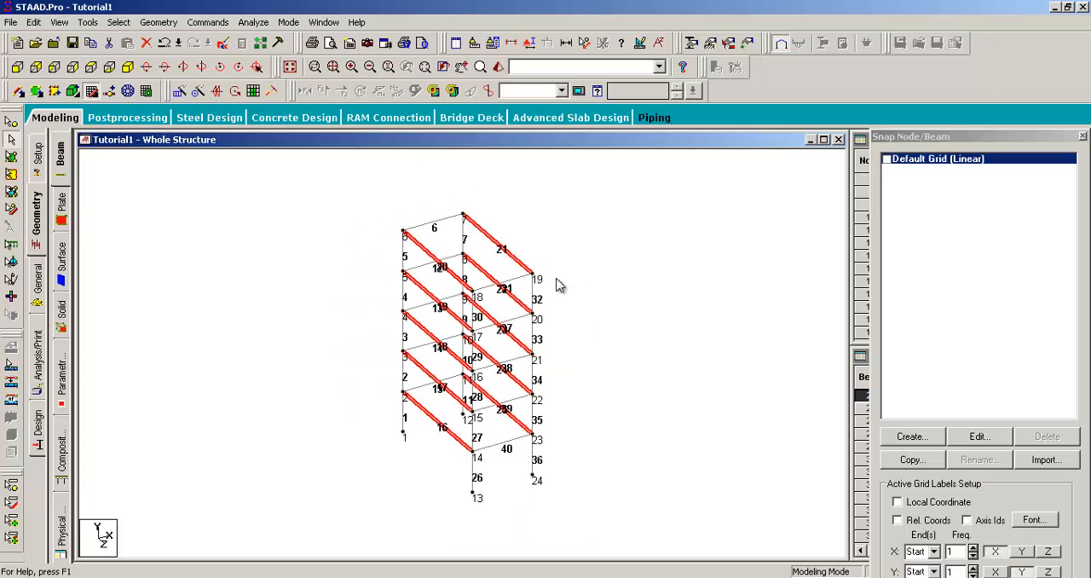
pyautogui.press('Left')
pyautogui.press('Right')
pyautogui.press('Right')
pyautogui.press('Right')
pyautogui.press('Right')
pyautogui.press('Right')
pyautogui.press('Right')
pyautogui.press('Right')
pyautogui.press('Right')
pyautogui.press('Right')
pyautogui.press('Down')
pyautogui.press('Down')
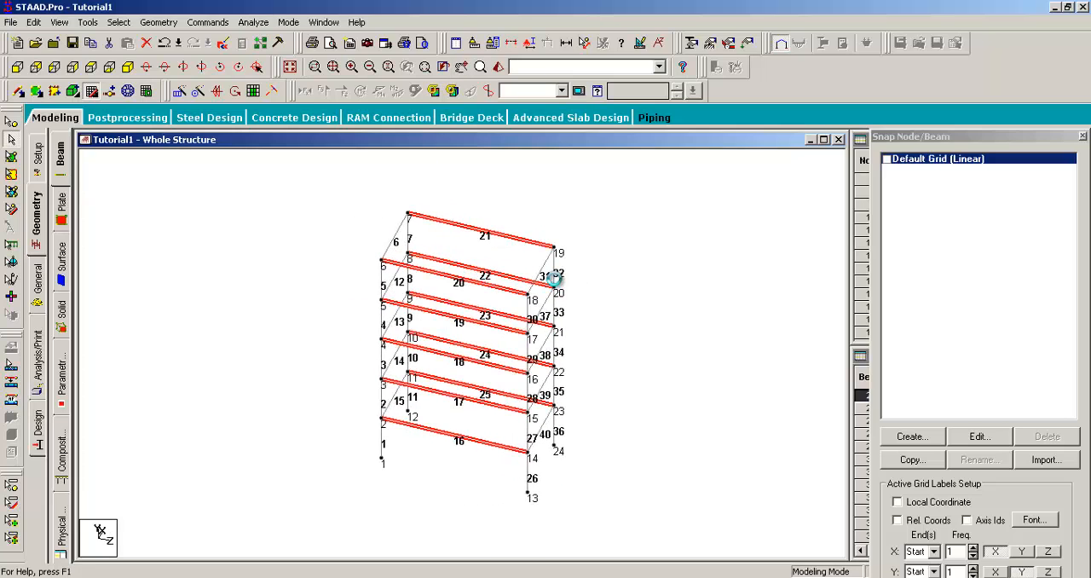
pyautogui.press('Up')
pyautogui.press('Up')
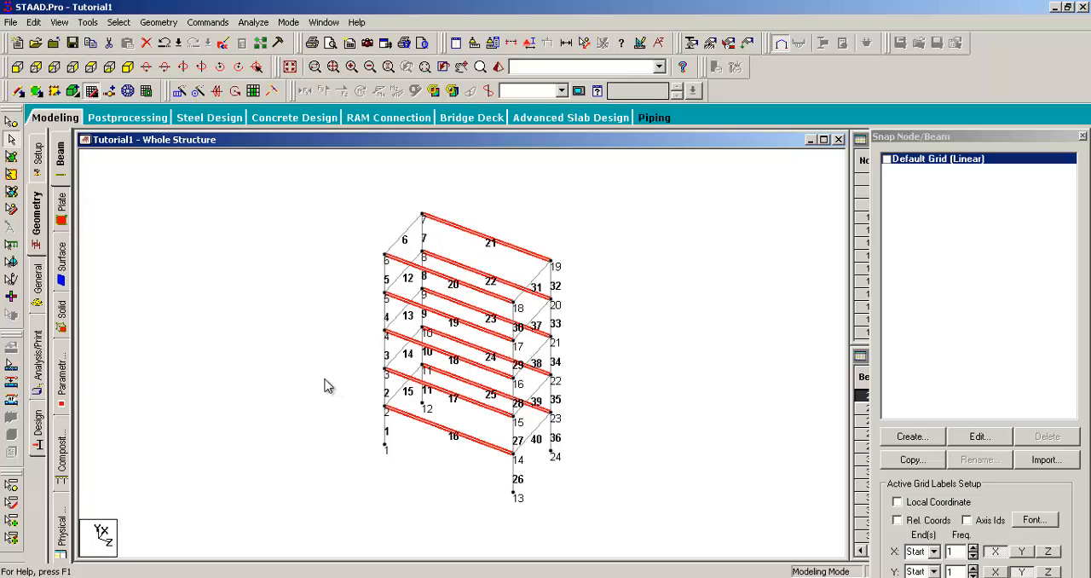
# - Display only the selected Z-direction beams, clear their selection, and inspect the isolated beams at different scales
pyautogui.click(58, 22)
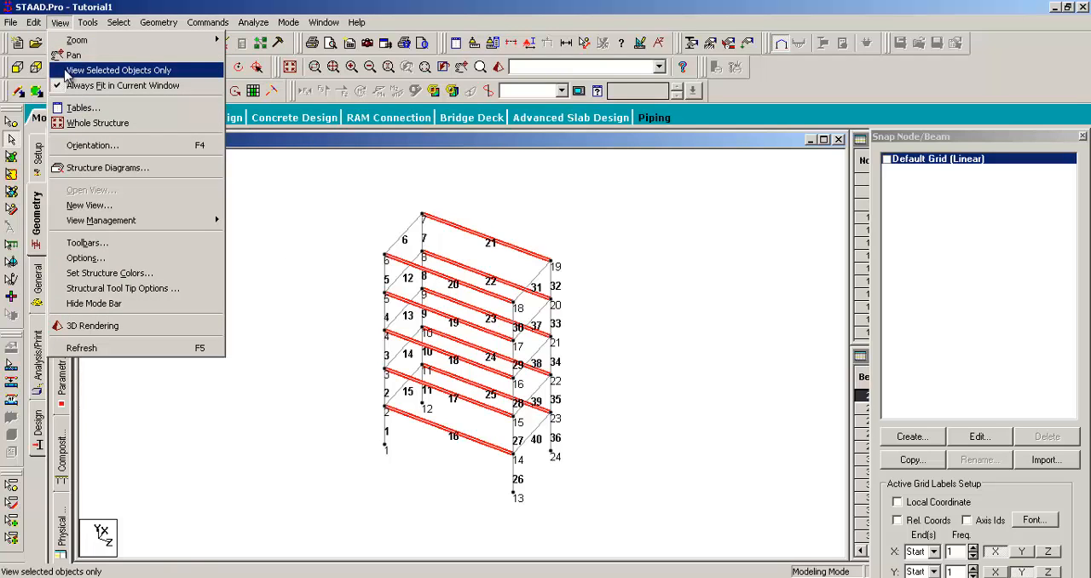
pyautogui.click(67, 71)
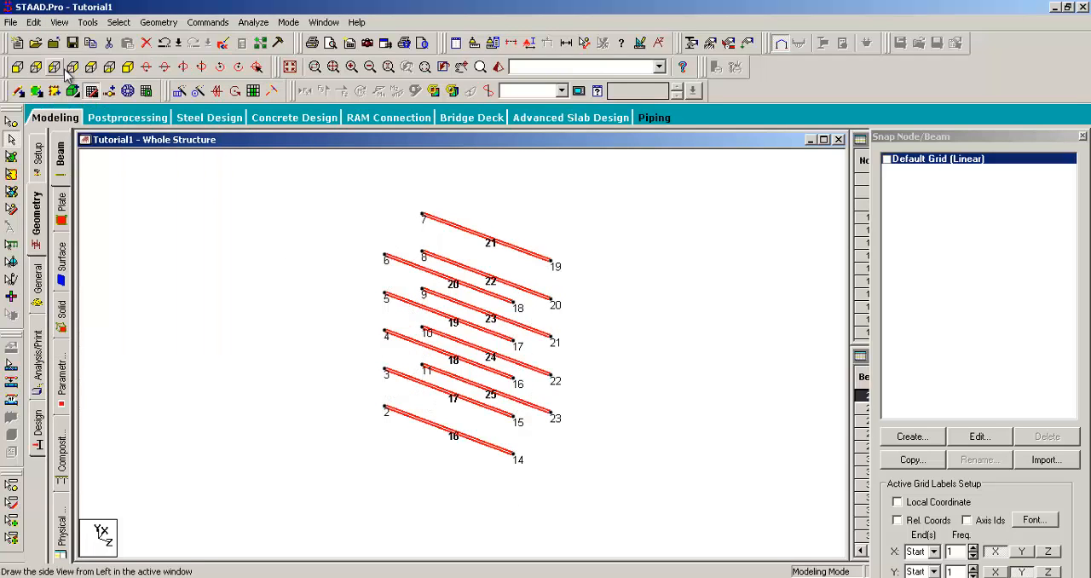
pyautogui.click(474, 316)
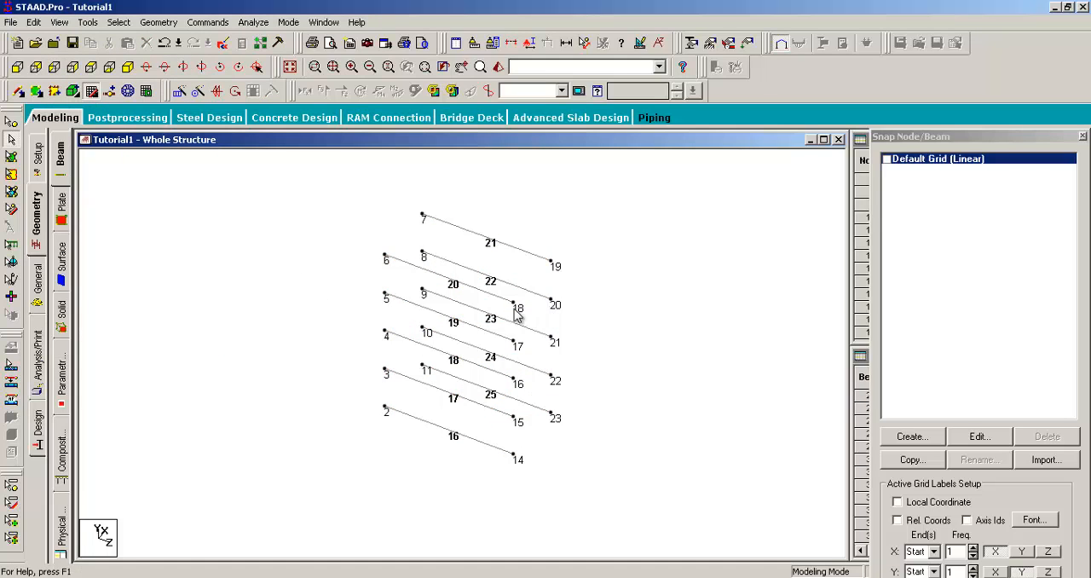
pyautogui.scroll(5, 478, 312)
pyautogui.scroll(-3, 482, 248)
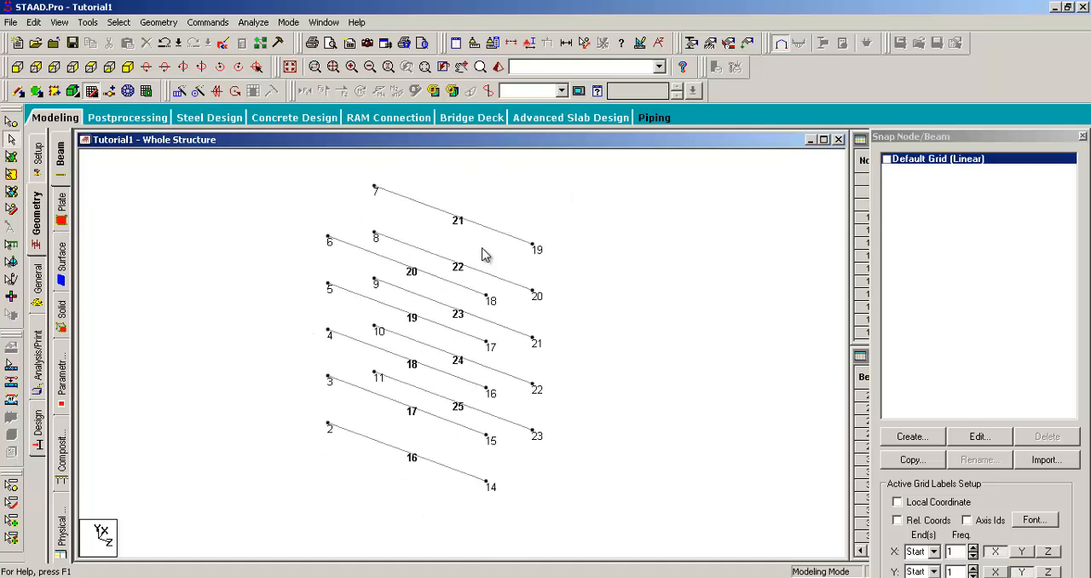
pyautogui.moveTo(498, 222); pyautogui.dragTo(575, 238, button='middle')
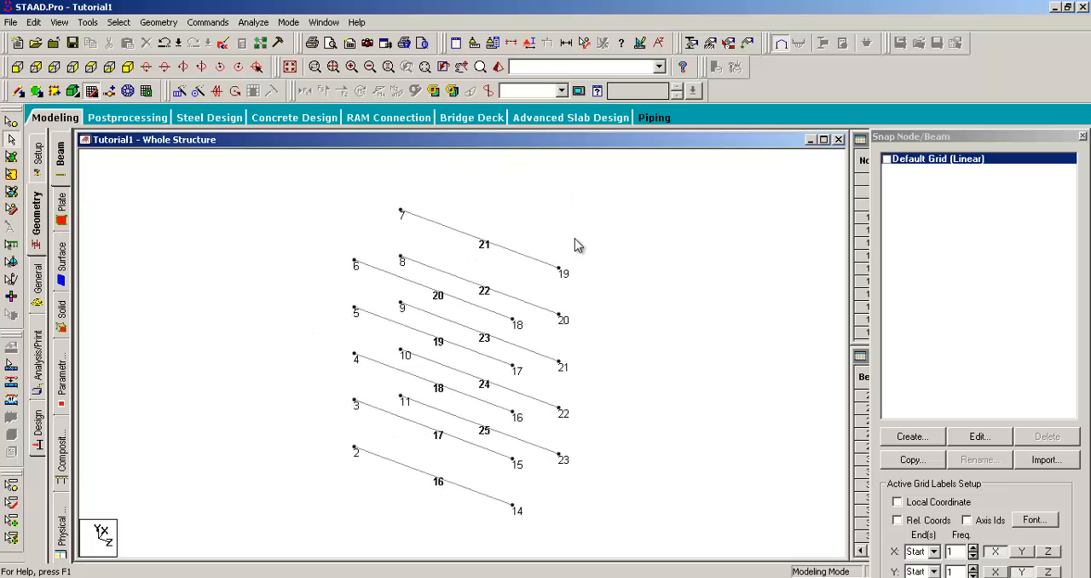
pyautogui.scroll(-2, 575, 245)
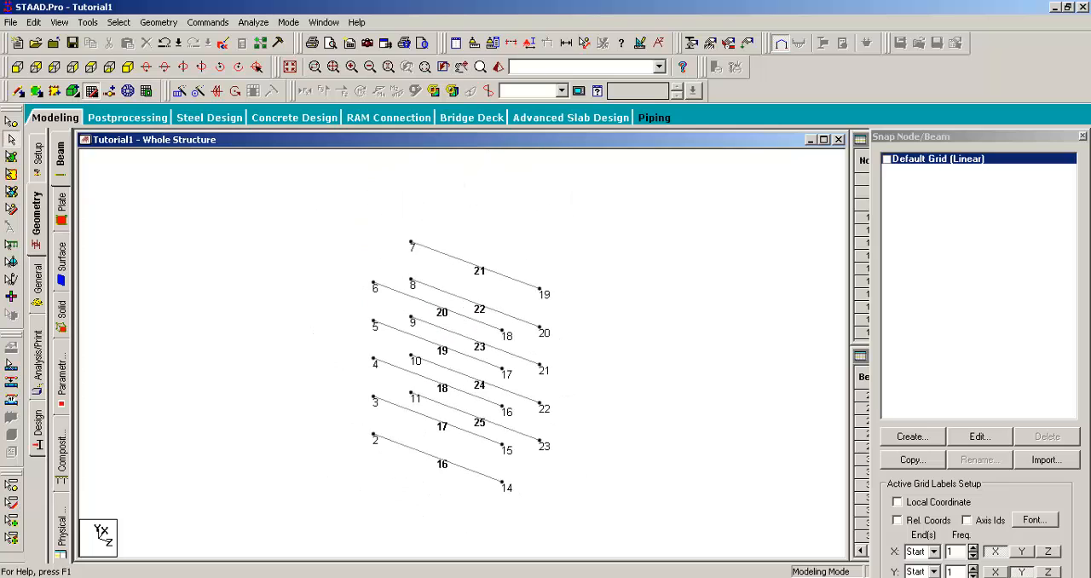
# - Turn off View Selected Objects Only to bring back the whole frame
pyautogui.click(62, 22)
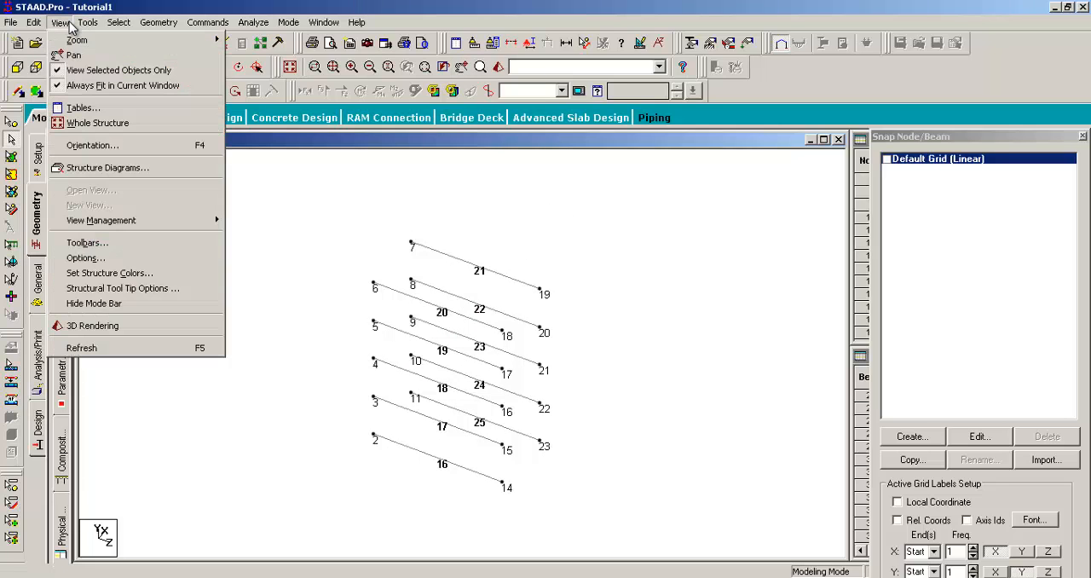
pyautogui.click(57, 71)
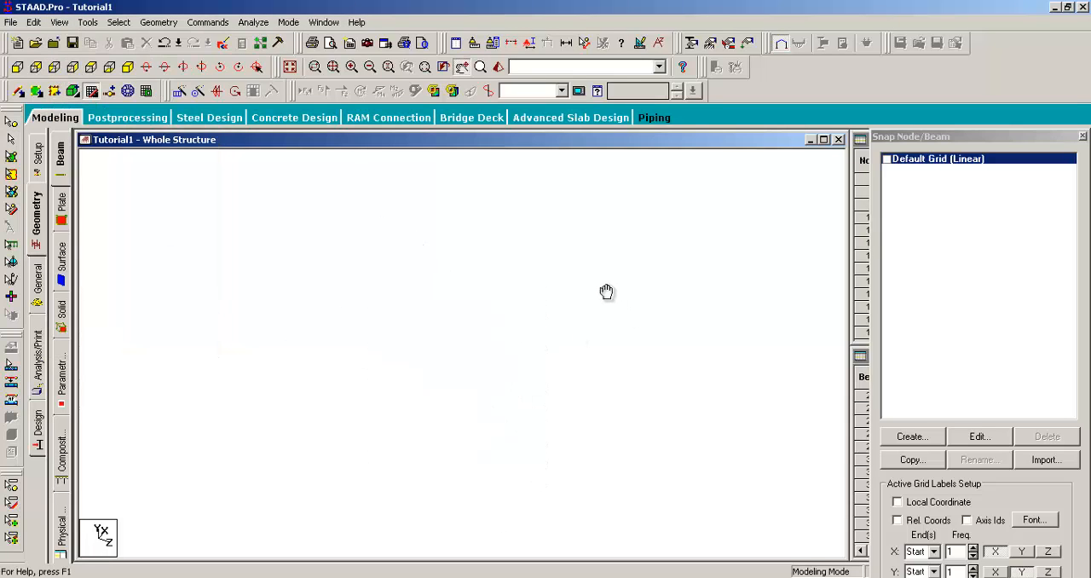
pyautogui.moveTo(606, 292); pyautogui.dragTo(589, 286, button='middle')
pyautogui.scroll(4, 576, 299)
pyautogui.moveTo(600, 342); pyautogui.dragTo(592, 338, button='middle')
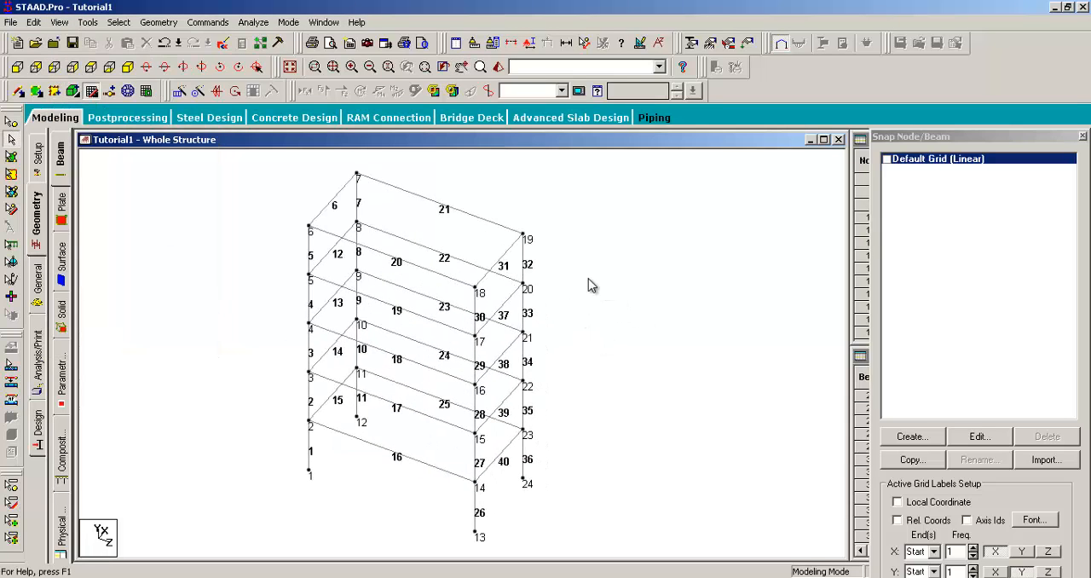
# - Select beams 16, 27, 40 and 26, which meet at node 14
pyautogui.scroll(-5, 588, 279)
pyautogui.scroll(3, 475, 436)
pyautogui.click(421, 458)
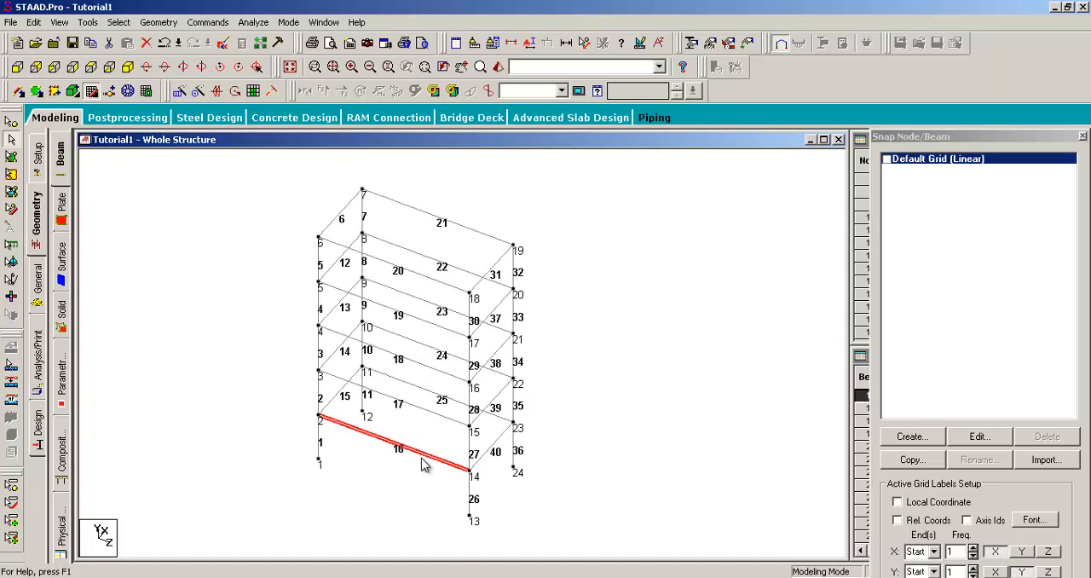
pyautogui.keyDown('ctrl'); pyautogui.click(492, 447); pyautogui.keyUp('ctrl')
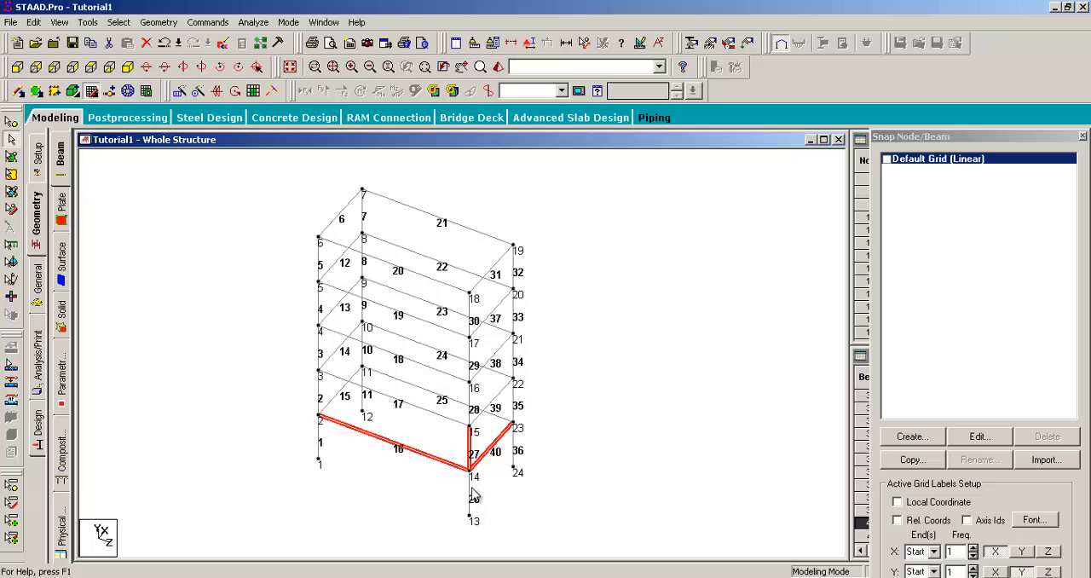
# - Add beam 20 to the selection and display only the selected beams
pyautogui.keyDown('ctrl'); pyautogui.click(402, 274); pyautogui.keyUp('ctrl')
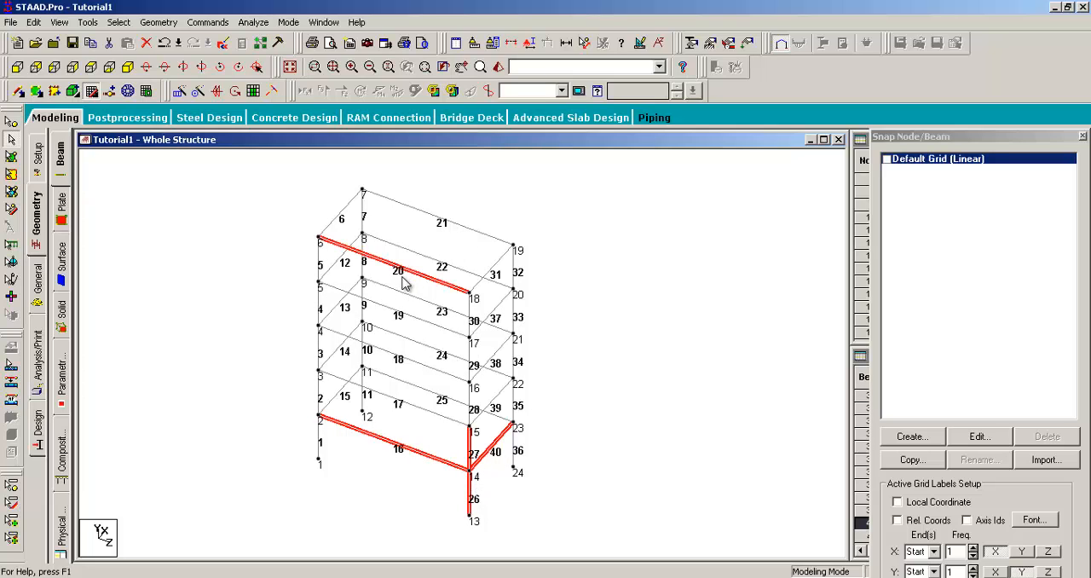
pyautogui.click(66, 21)
pyautogui.click(72, 70)
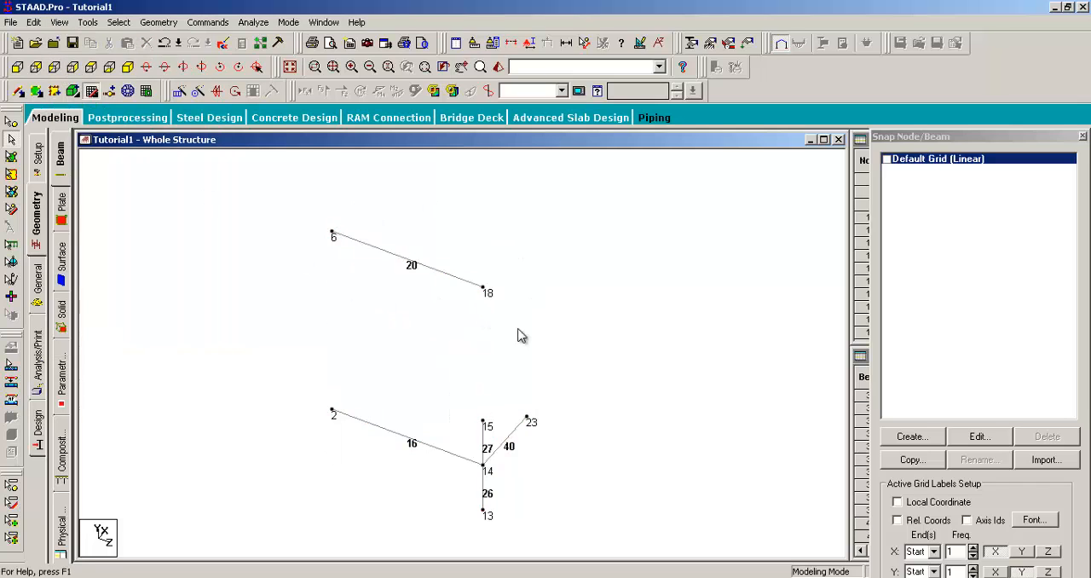
pyautogui.scroll(5, 548, 302)
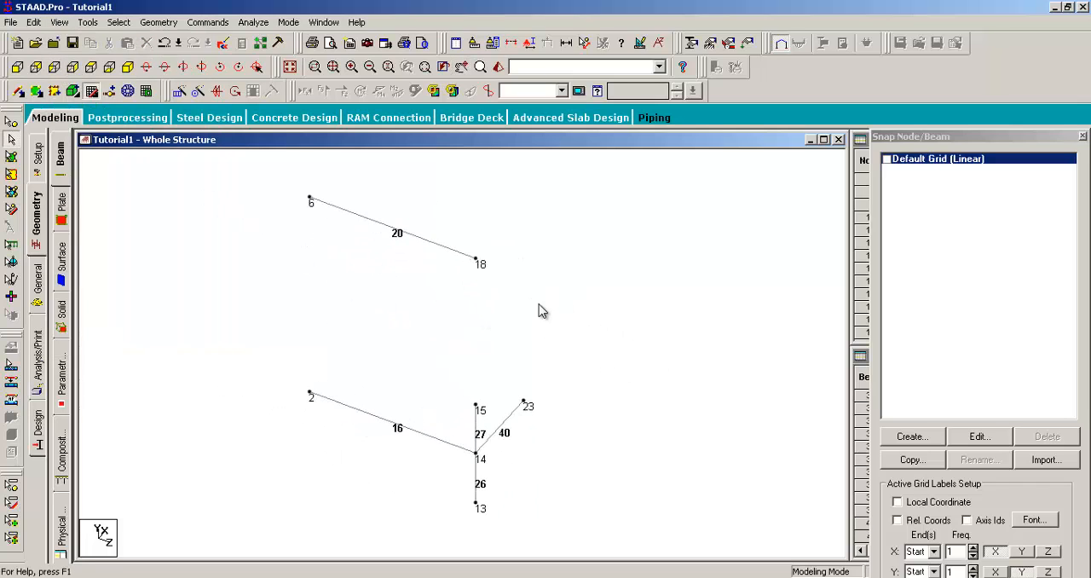
pyautogui.moveTo(586, 285); pyautogui.dragTo(555, 324, button='middle')
pyautogui.scroll(-1, 596, 339)
# - Select isolated beams 20, 27, 26, 16 and 40 one at a time, and bring back the whole frame
pyautogui.click(414, 253)
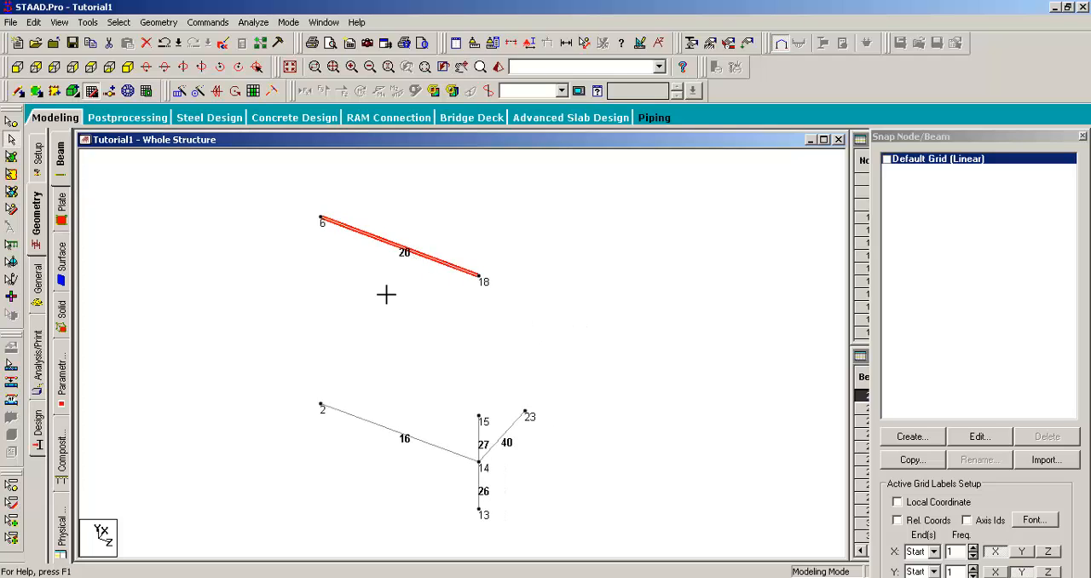
pyautogui.click(386, 294)
pyautogui.click(386, 255)
pyautogui.click(483, 444)
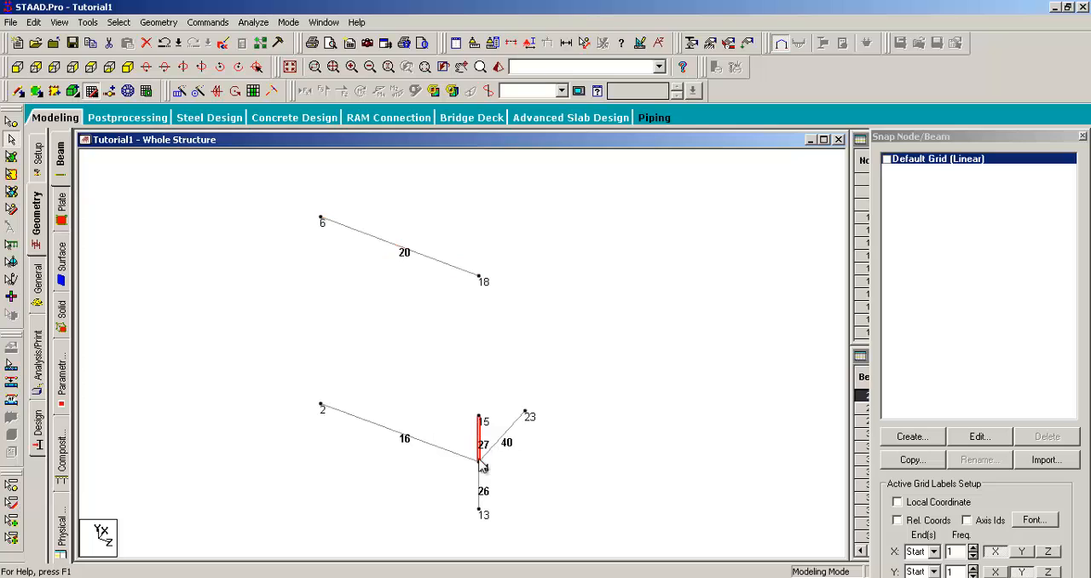
pyautogui.click(479, 487)
pyautogui.click(448, 453)
pyautogui.click(513, 434)
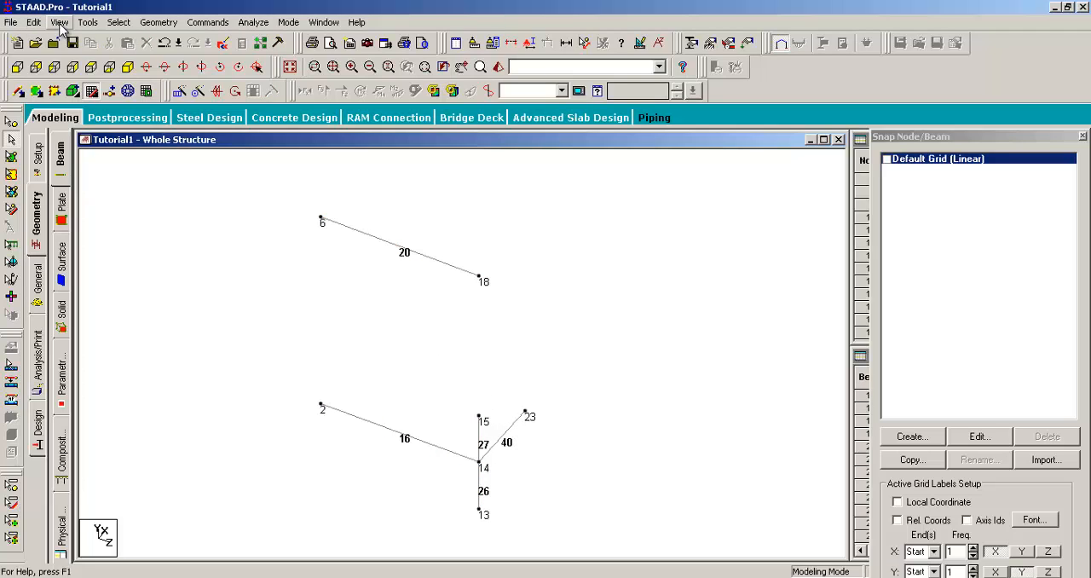
pyautogui.click(59, 22)
pyautogui.click(73, 69)
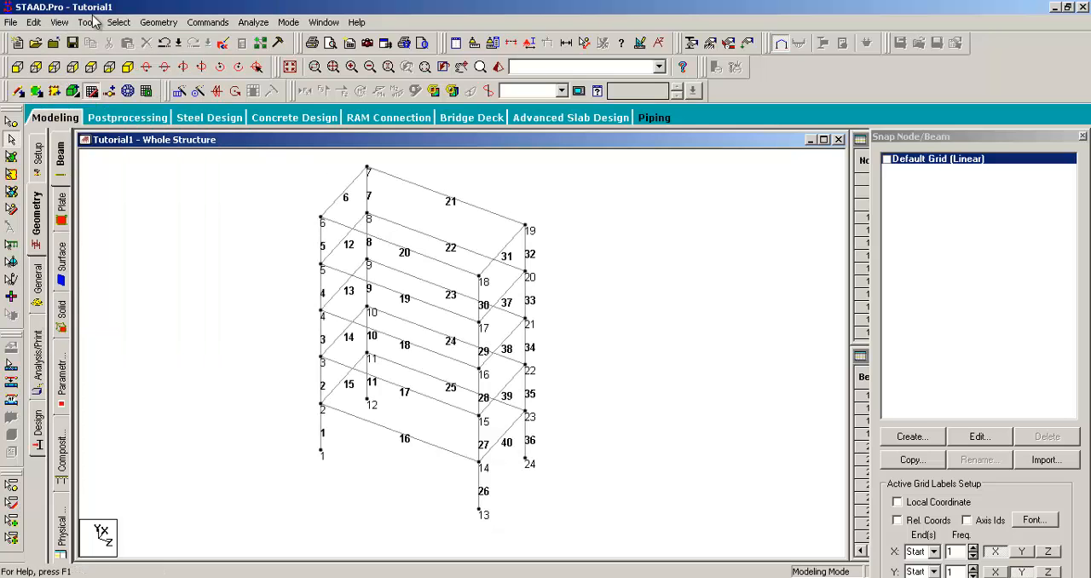
# - Select all beams parallel to Z, display only those beams, and clear their selection
pyautogui.click(118, 22)
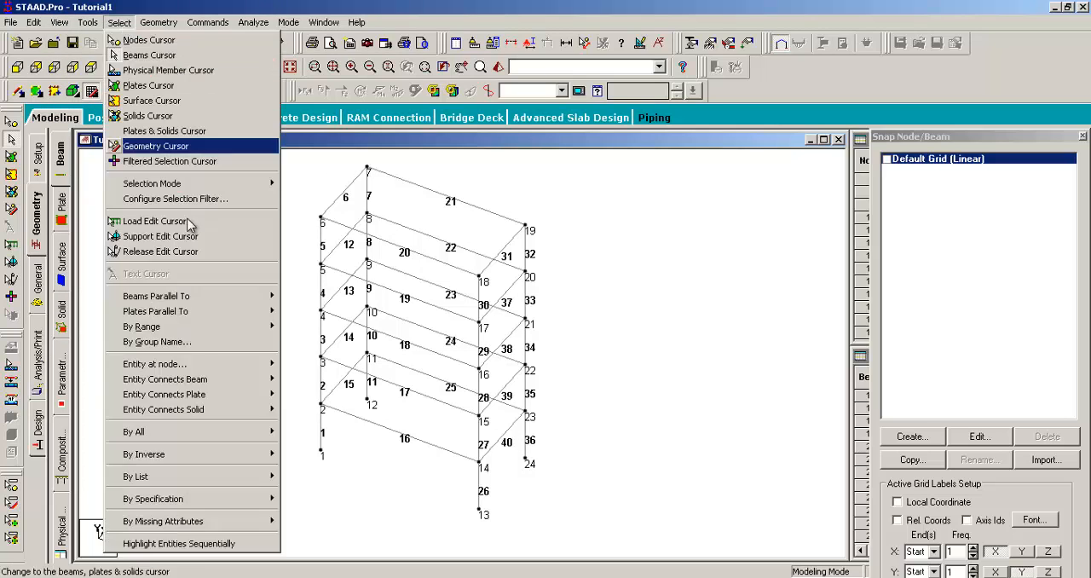
pyautogui.moveTo(271, 295)
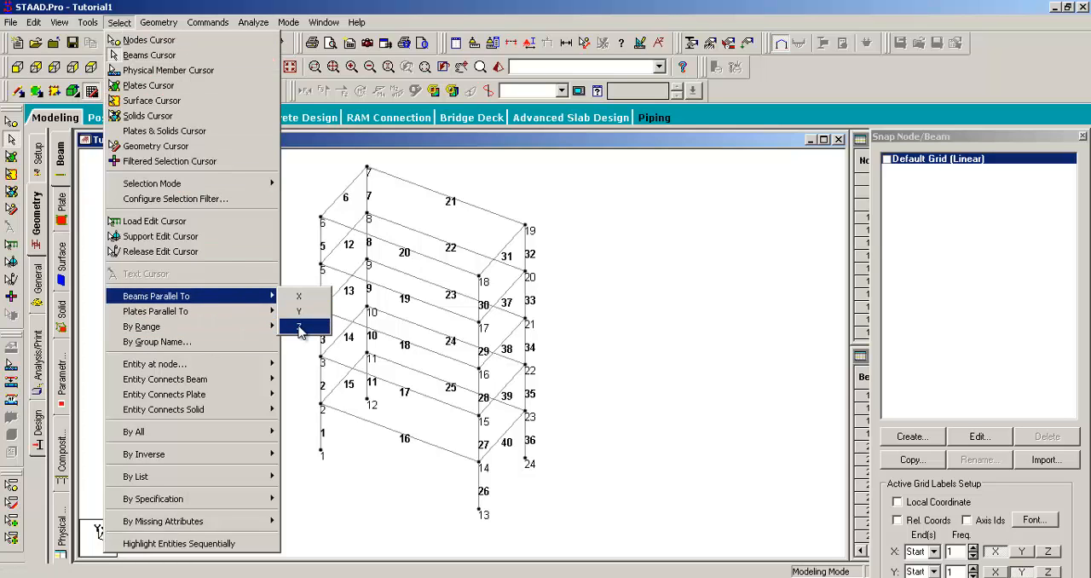
pyautogui.click(300, 329)
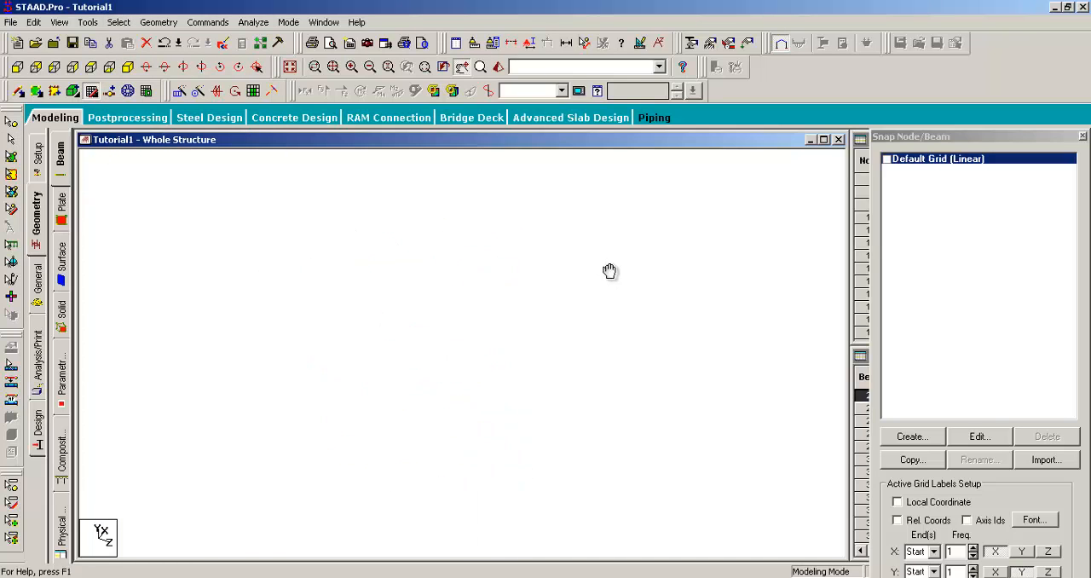
pyautogui.click(59, 22)
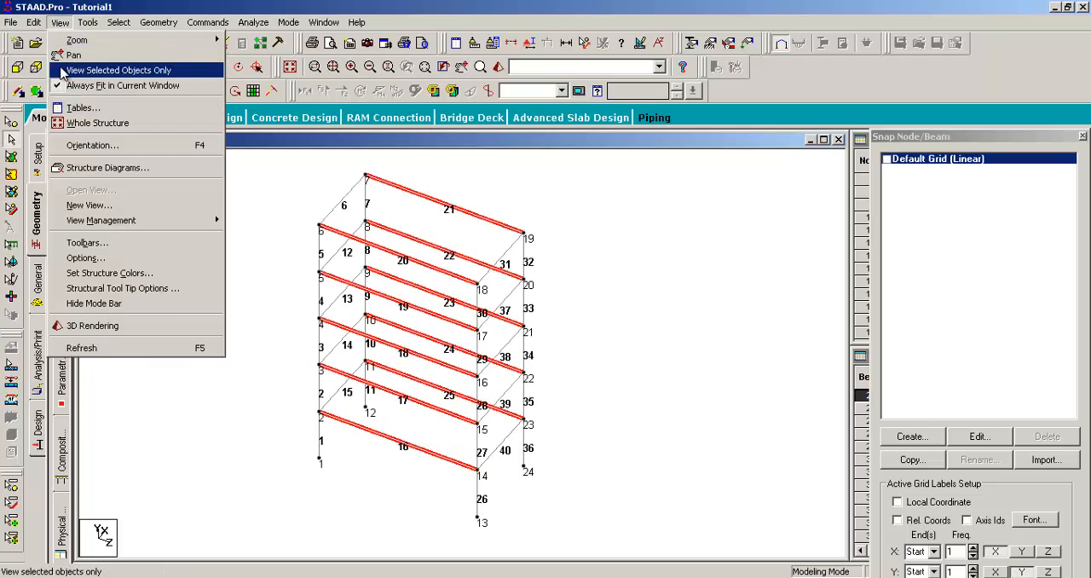
pyautogui.click(102, 71)
pyautogui.click(587, 304)
pyautogui.moveTo(670, 198); pyautogui.dragTo(662, 248, button='middle')
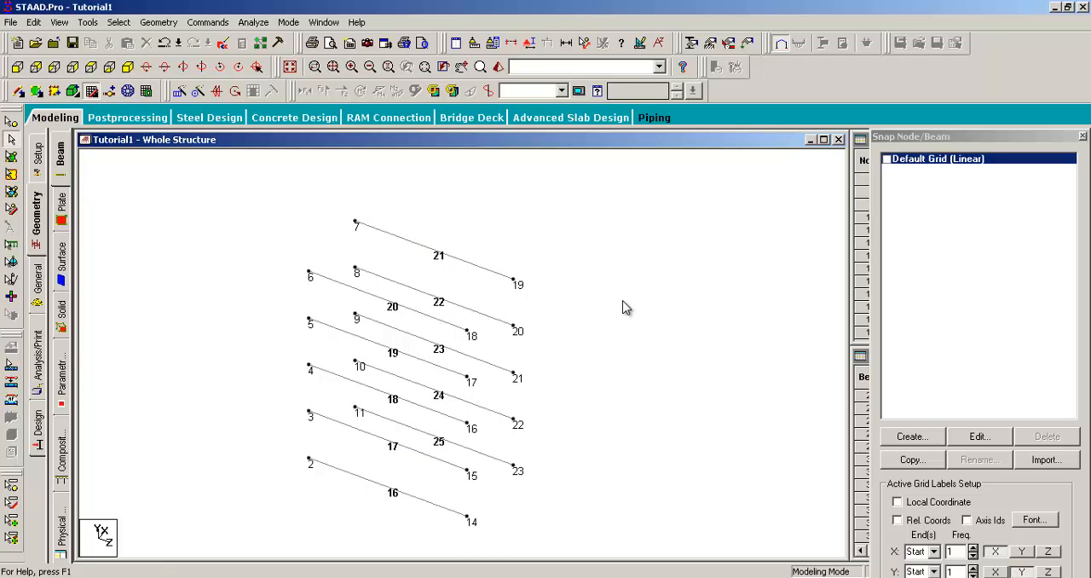
pyautogui.moveTo(622, 304); pyautogui.dragTo(621, 277, button='middle')
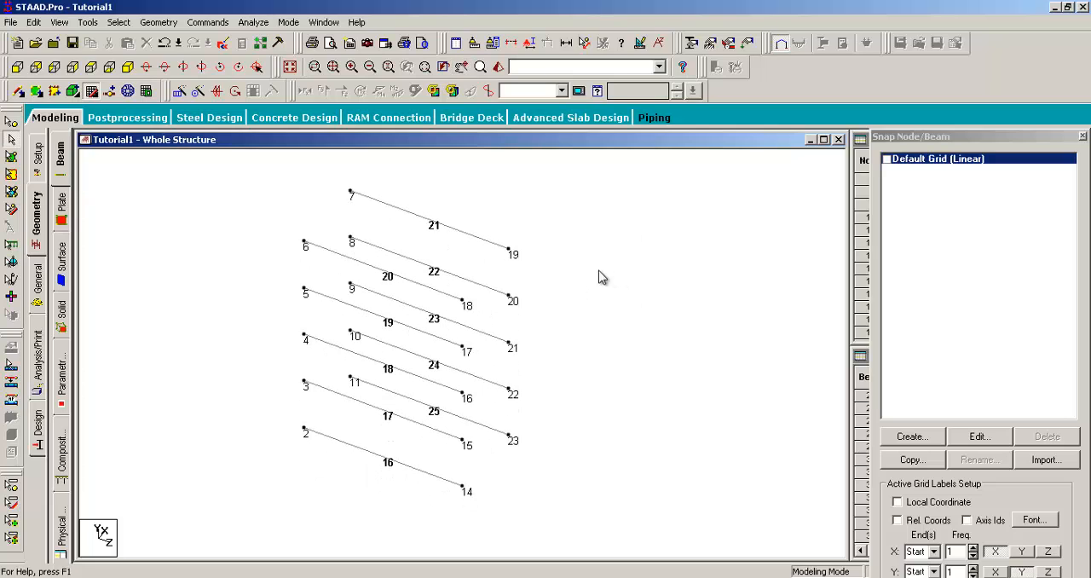
pyautogui.scroll(-1, 599, 271)
# - Select all the isolated beams and insert a midpoint node on each with Insert Node
pyautogui.hotkey('ctrl', 'a')
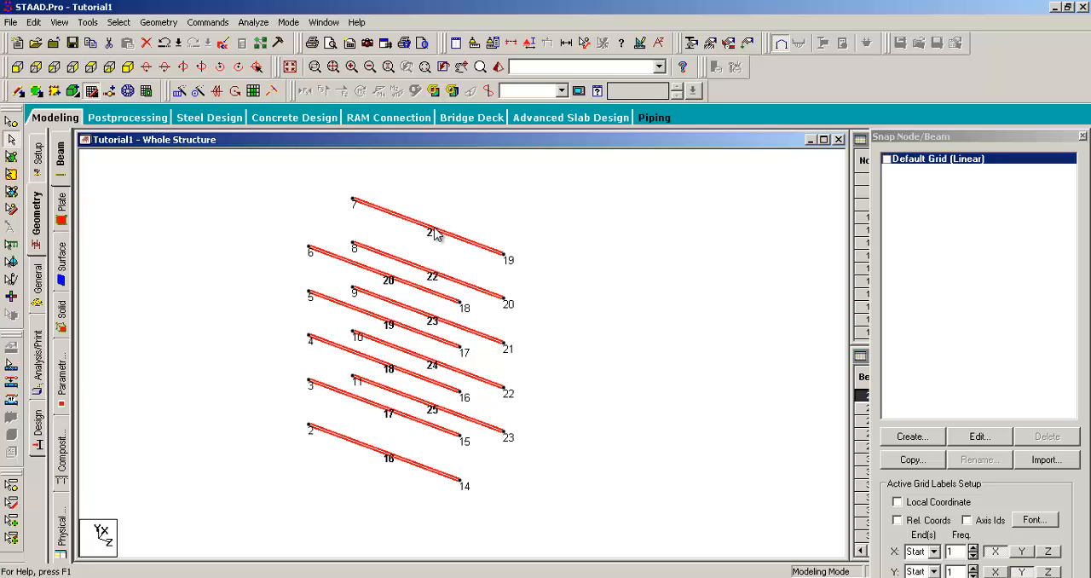
pyautogui.rightClick(433, 235)
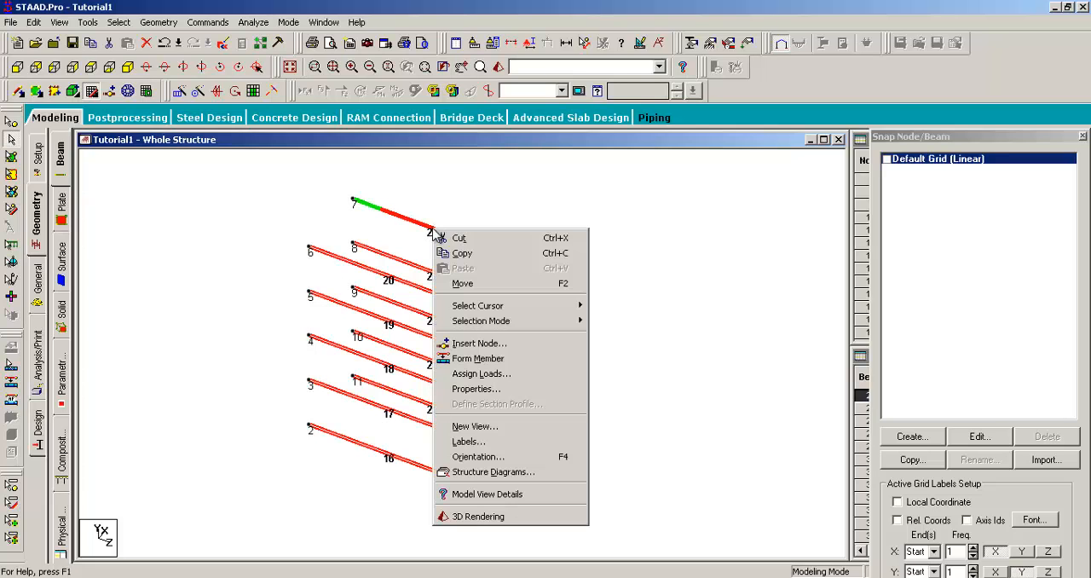
pyautogui.click(480, 344)
pyautogui.moveTo(542, 209); pyautogui.dragTo(677, 212)
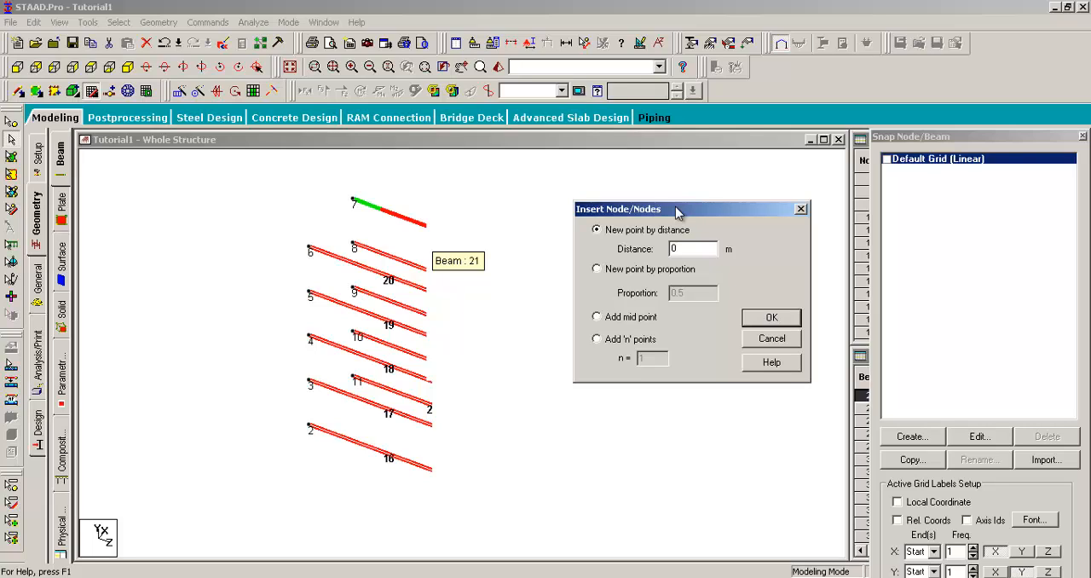
pyautogui.click(597, 317)
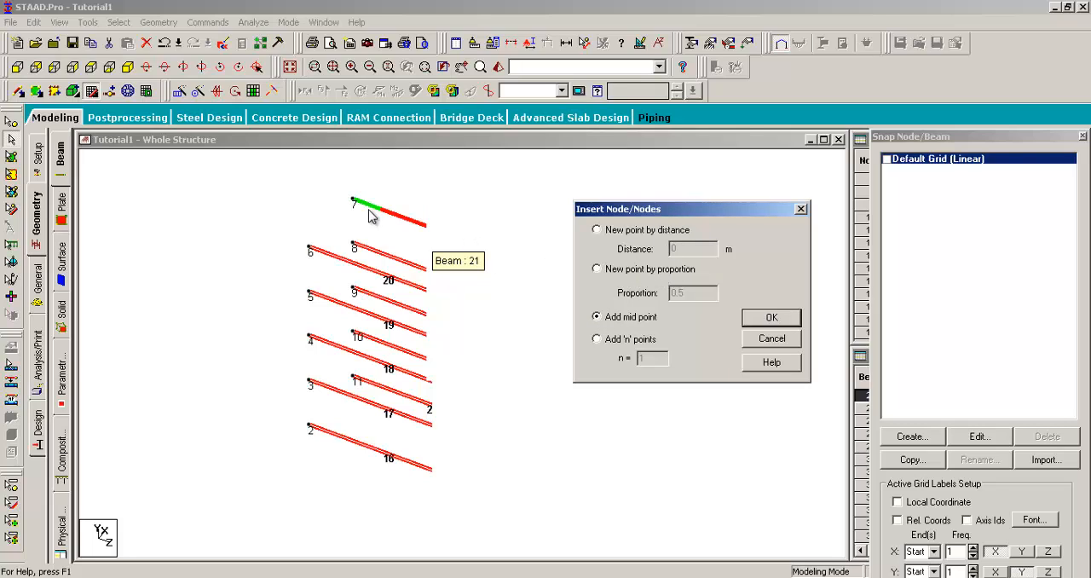
pyautogui.click(624, 341)
pyautogui.click(622, 319)
pyautogui.click(771, 318)
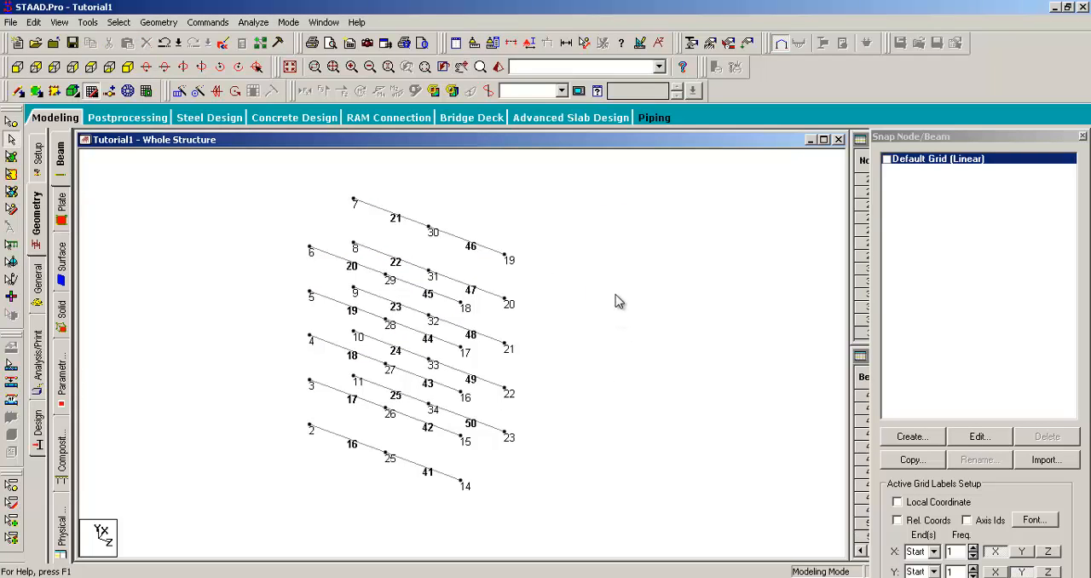
# - Window-select all nodes, the midpoint nodes and the end nodes of each side in turn with the Nodes Cursor, and clear the selection
pyautogui.click(10, 121)
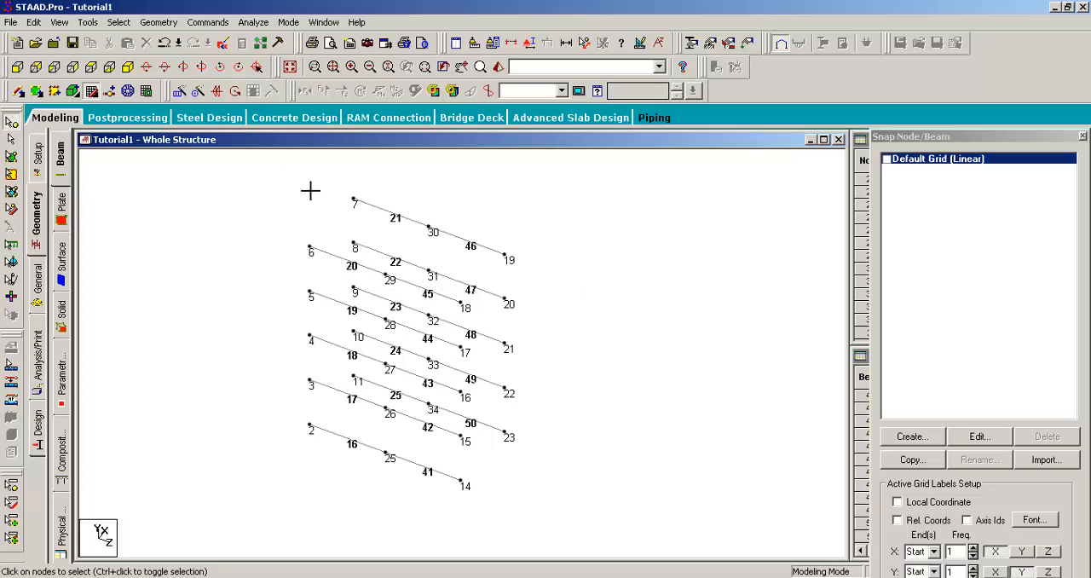
pyautogui.moveTo(306, 188); pyautogui.dragTo(628, 526)
pyautogui.moveTo(454, 196); pyautogui.dragTo(368, 509)
pyautogui.moveTo(560, 236)
pyautogui.mouseDown()
pyautogui.moveTo(480, 518)
pyautogui.moveTo(454, 513)
pyautogui.mouseUp()
pyautogui.moveTo(366, 185); pyautogui.dragTo(303, 499)
pyautogui.click(244, 201)
# - Select the halves of the split beams individually with the Beams Cursor to check the division at the midpoint nodes
pyautogui.click(11, 139)
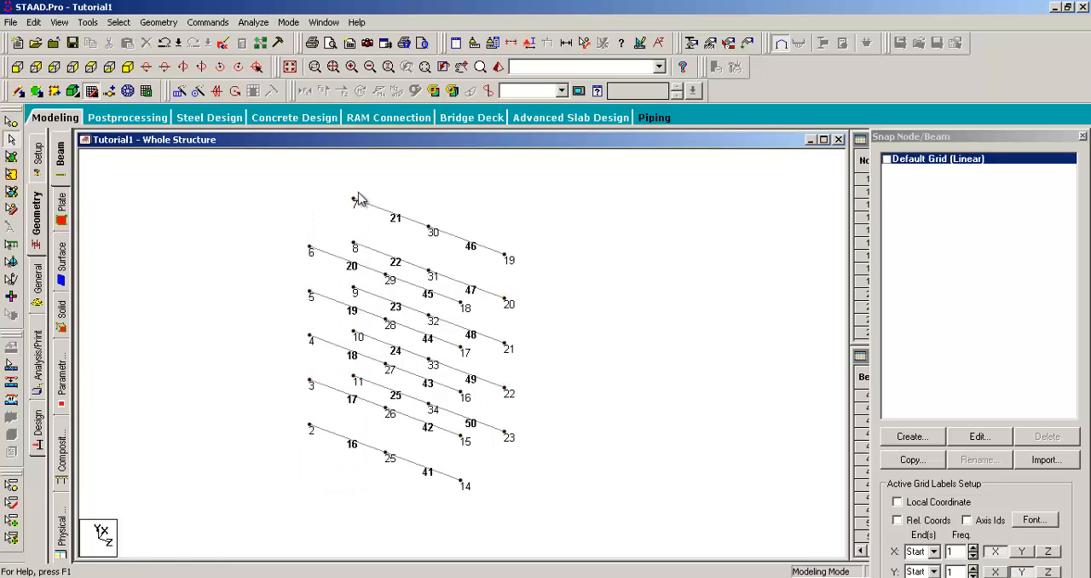
pyautogui.click(398, 217)
pyautogui.click(457, 245)
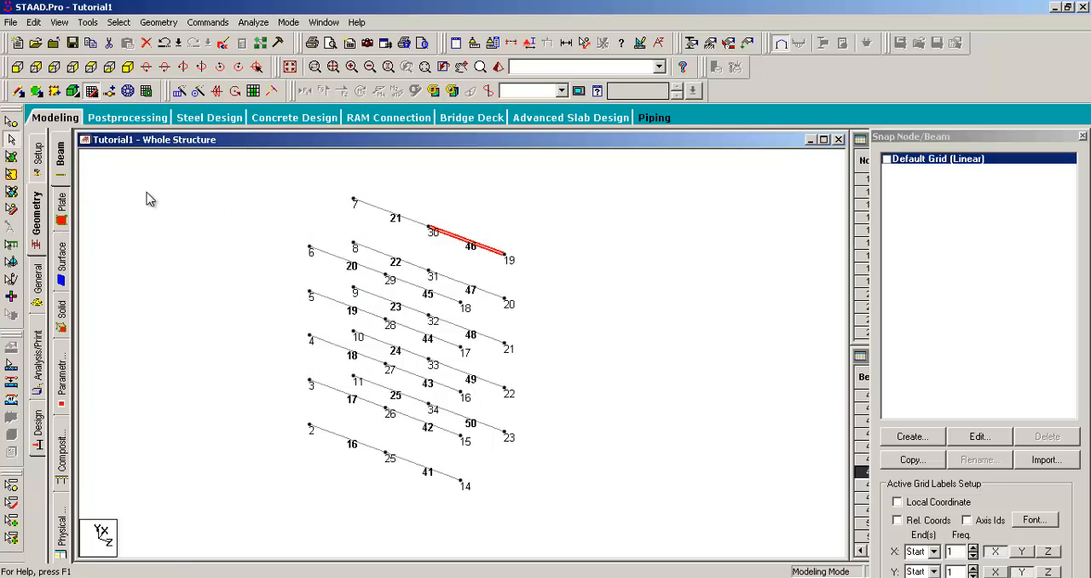
pyautogui.click(392, 225)
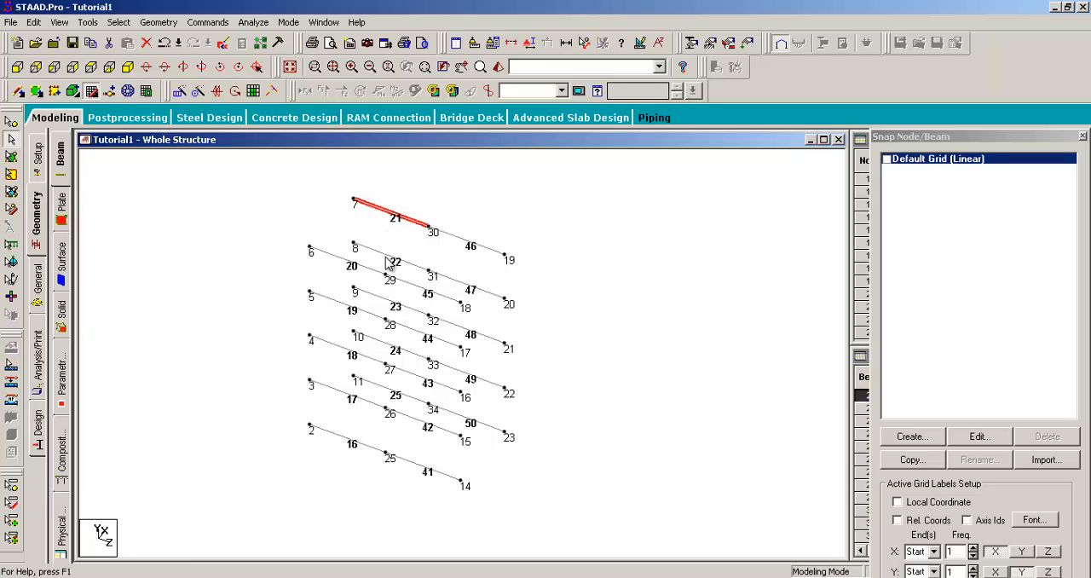
pyautogui.click(389, 263)
pyautogui.click(464, 287)
pyautogui.click(364, 271)
pyautogui.click(423, 294)
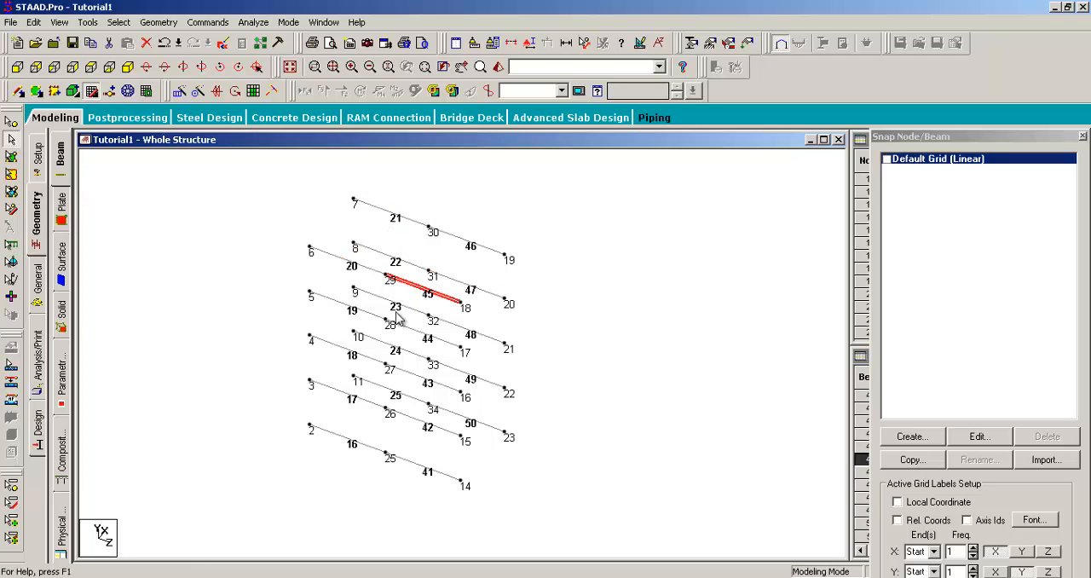
pyautogui.click(379, 300)
pyautogui.click(468, 334)
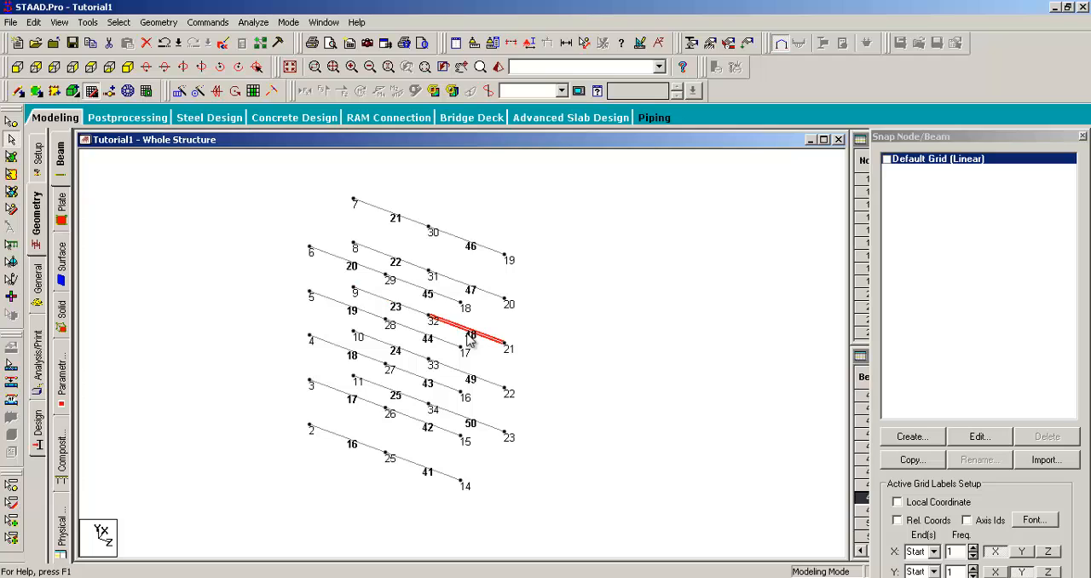
pyautogui.click(358, 314)
pyautogui.click(408, 331)
pyautogui.click(372, 358)
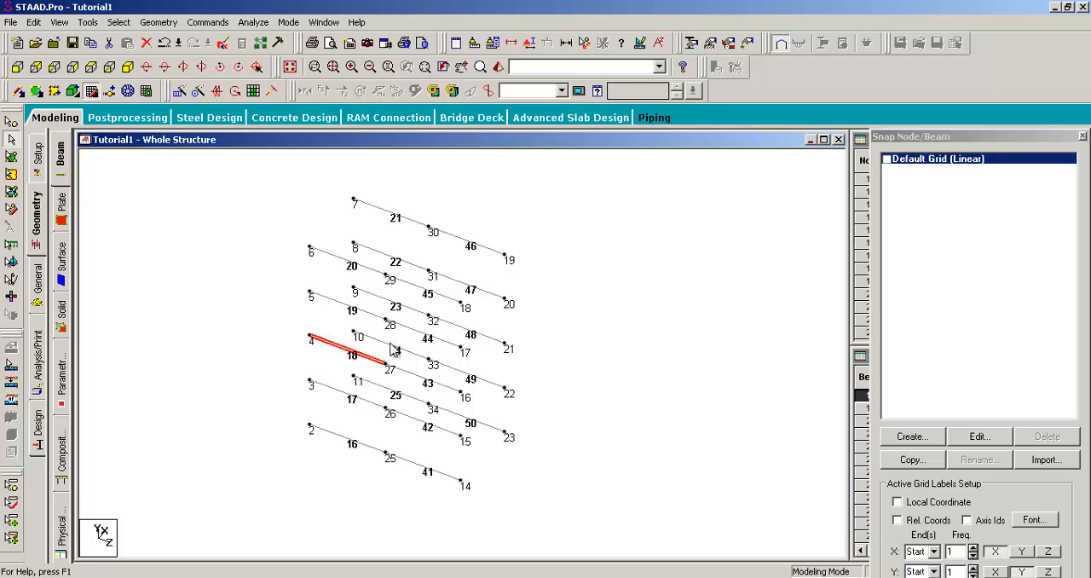
pyautogui.click(392, 347)
pyautogui.click(474, 379)
pyautogui.click(438, 385)
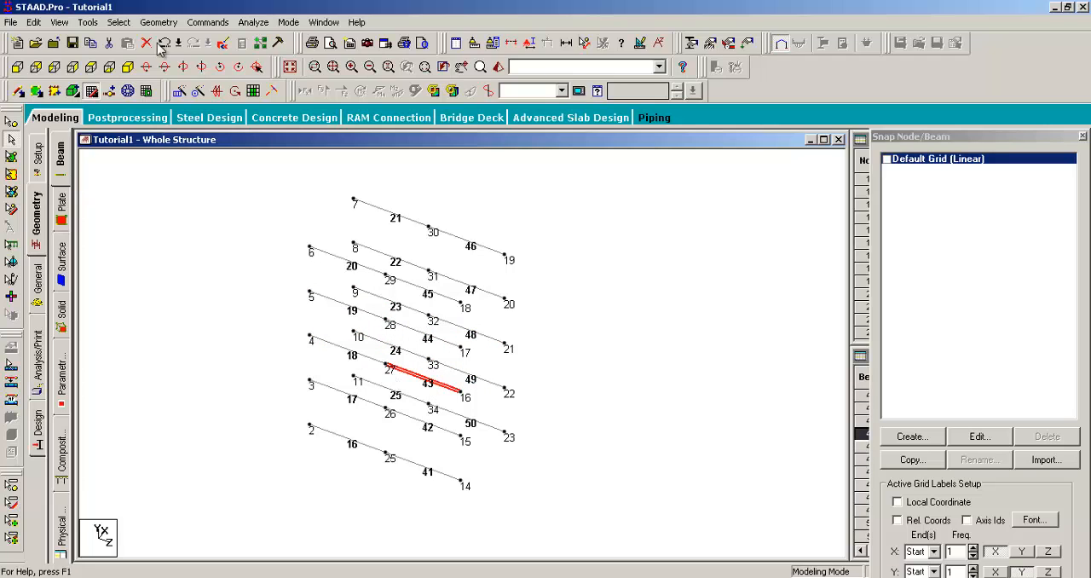
# - Turn off View Selected Objects Only and examine the new midpoint nodes in the whole frame at different scales
pyautogui.click(61, 23)
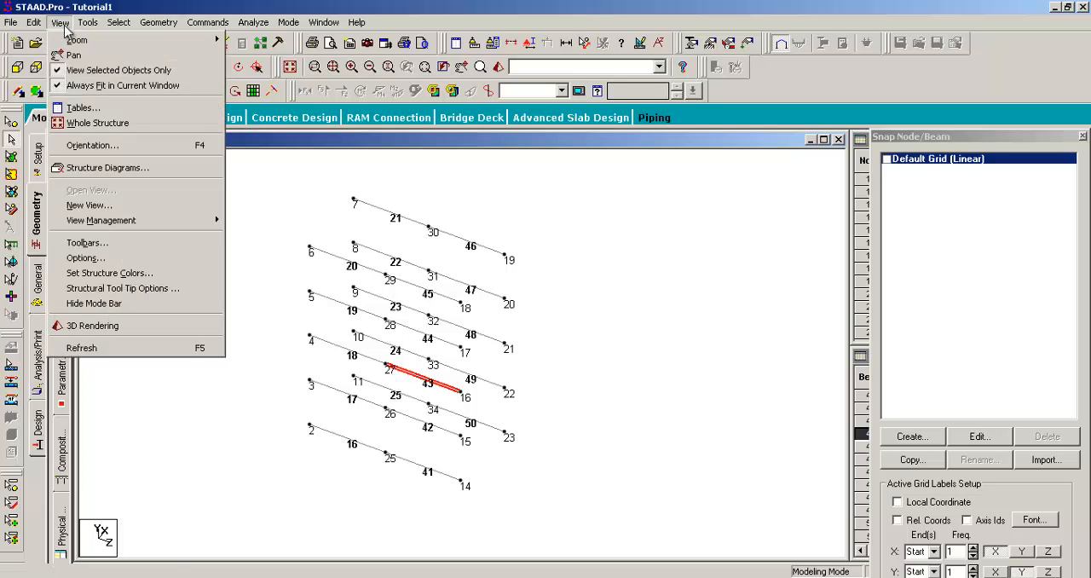
pyautogui.click(57, 72)
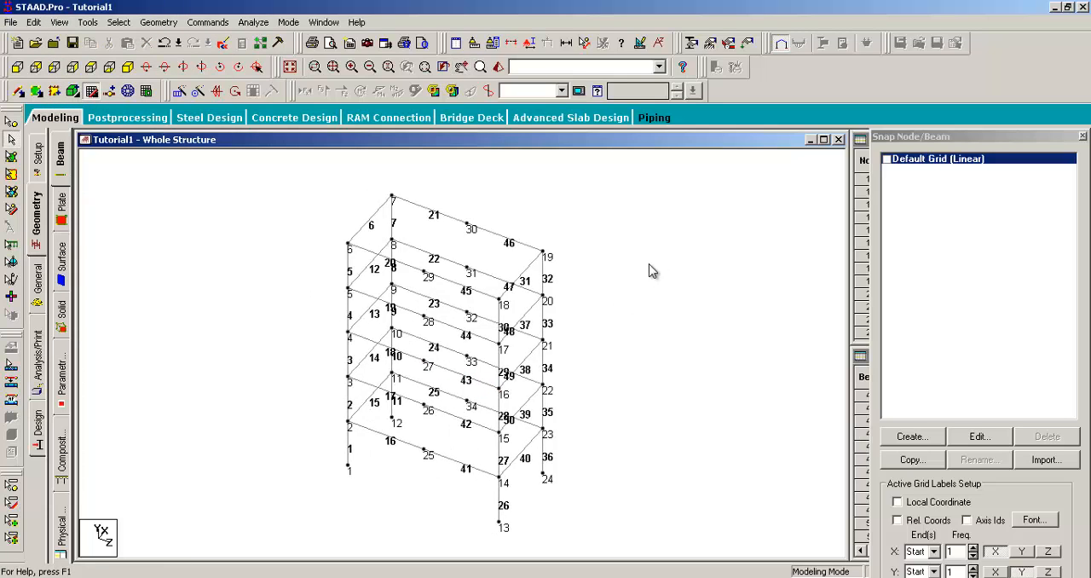
pyautogui.scroll(4, 649, 271)
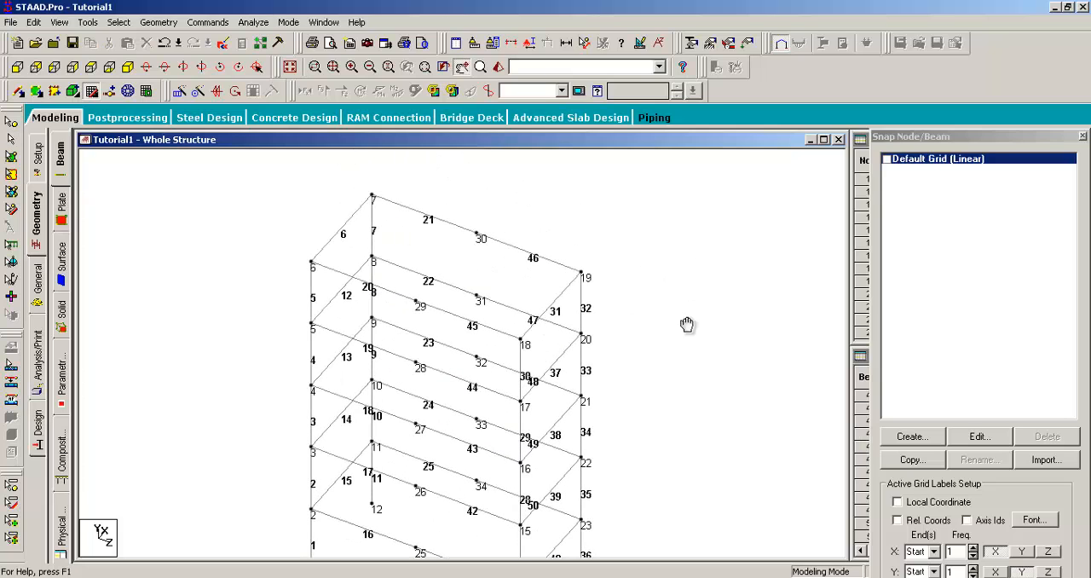
pyautogui.moveTo(679, 324); pyautogui.dragTo(679, 295, button='middle')
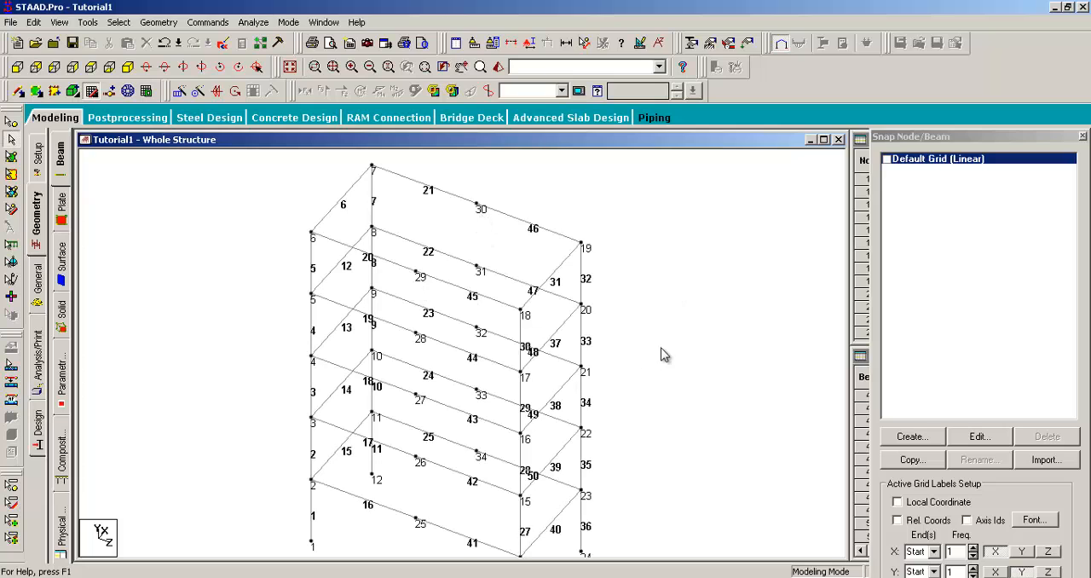
pyautogui.moveTo(661, 348); pyautogui.dragTo(672, 305, button='middle')
pyautogui.scroll(-2, 655, 299)
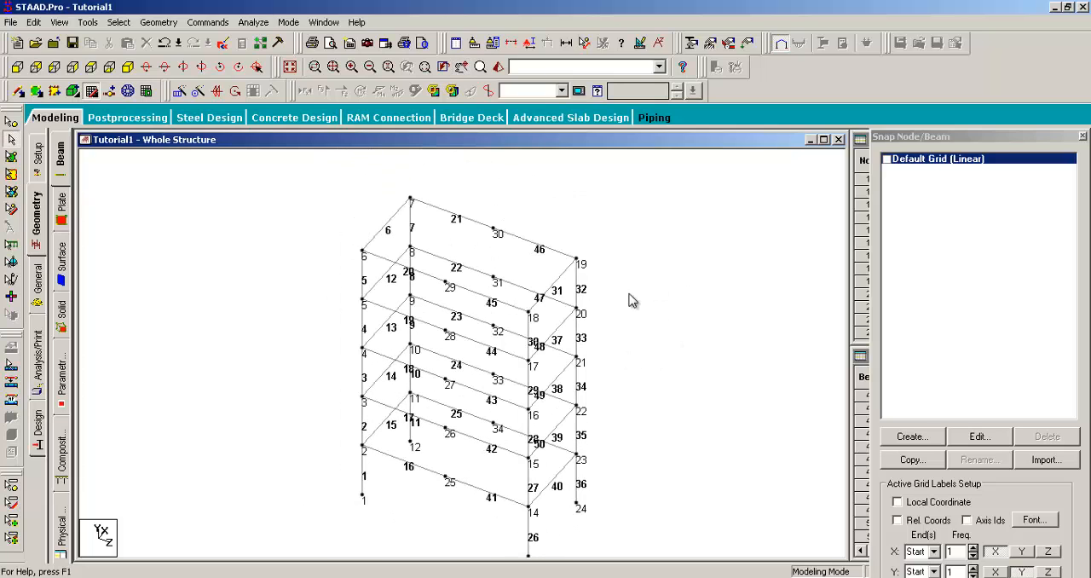
pyautogui.scroll(-1, 462, 268)
pyautogui.scroll(1, 393, 273)
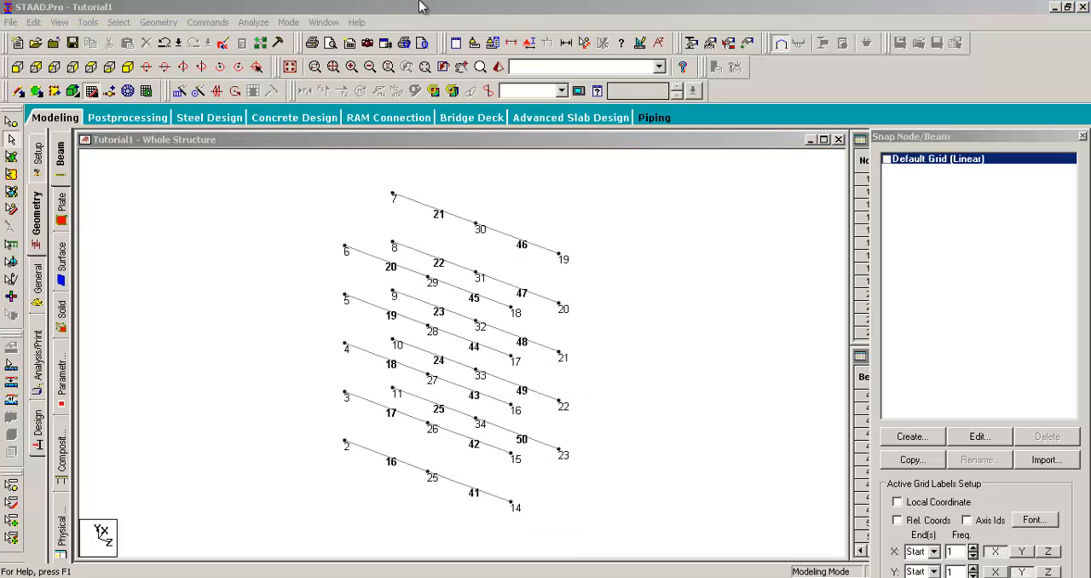
# - Isolate the split beams and connect node pairs 29–30, 28–31, 27–32, 26–33 and 25–34 with Add Beam from Point to Point
pyautogui.click(419, 7)
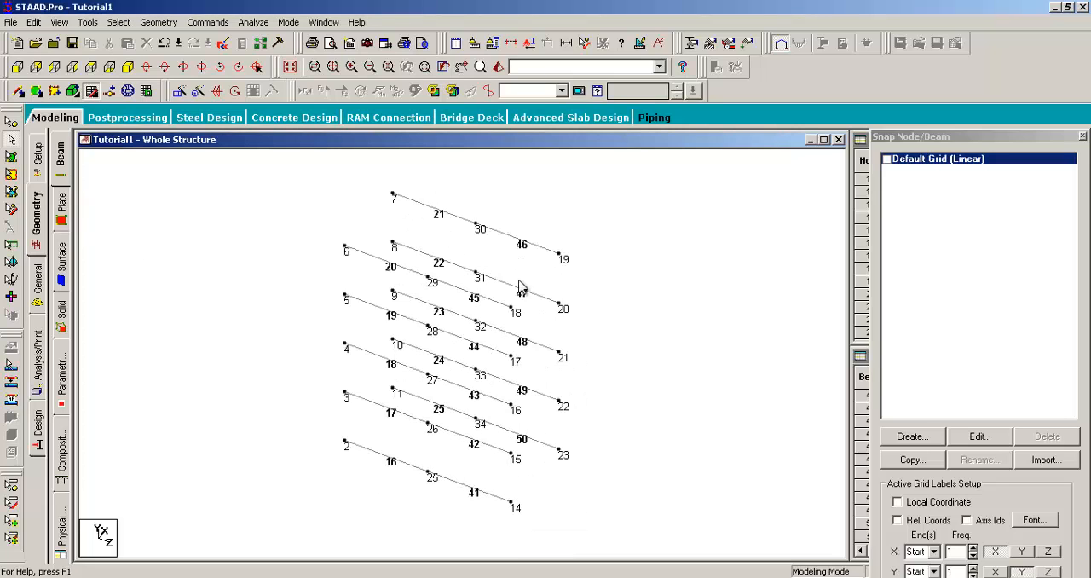
pyautogui.moveTo(550, 282); pyautogui.dragTo(556, 290, button='middle')
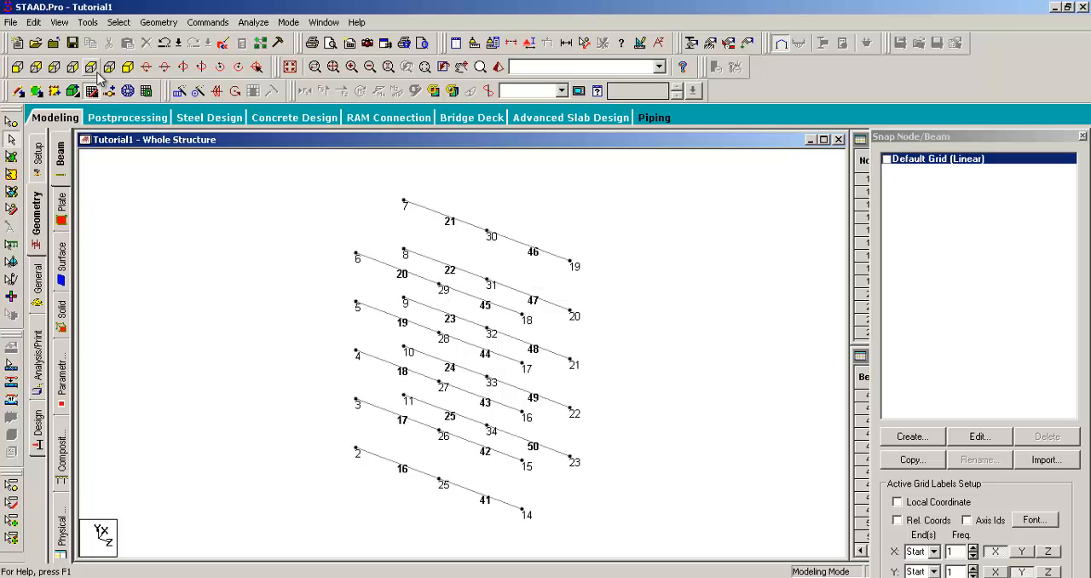
pyautogui.click(159, 22)
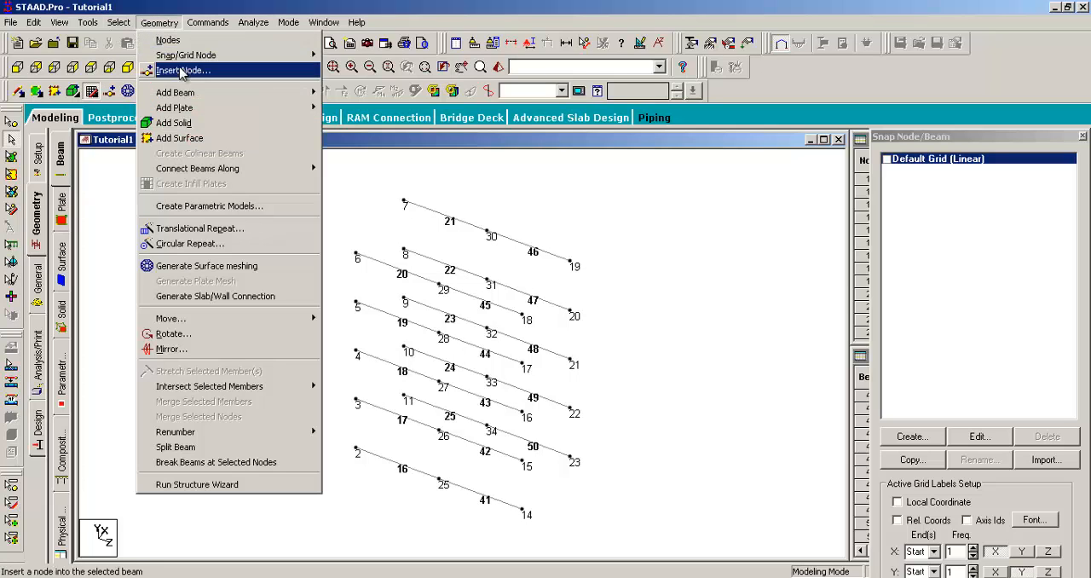
pyautogui.moveTo(207, 98)
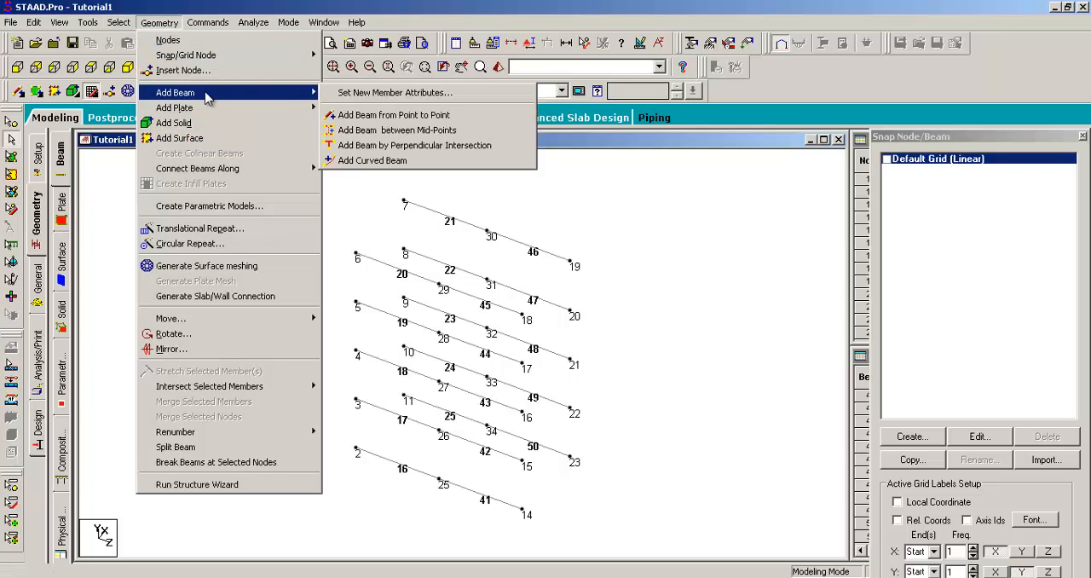
pyautogui.click(358, 115)
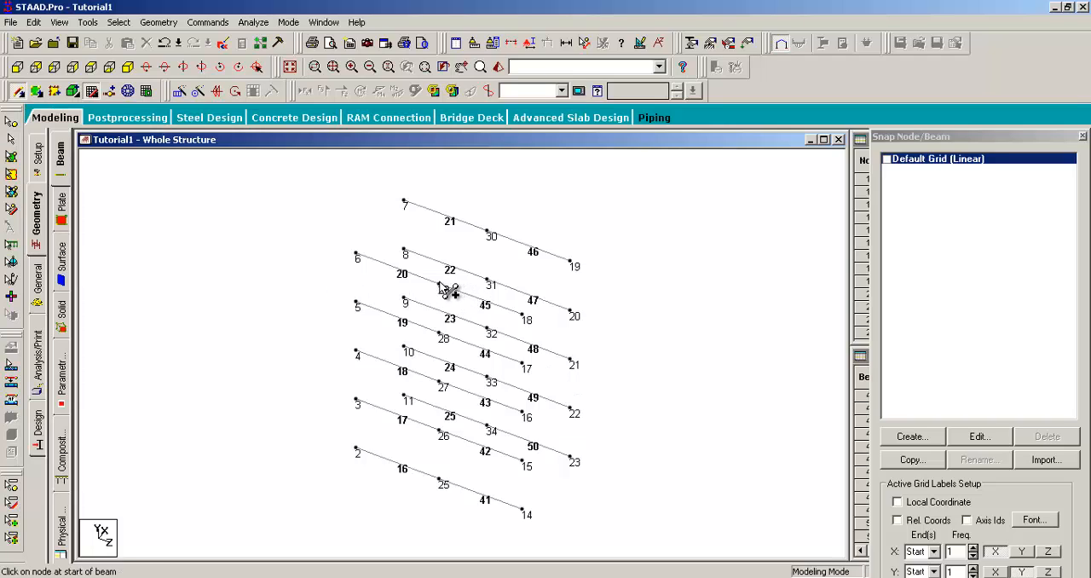
pyautogui.moveTo(440, 285); pyautogui.dragTo(488, 232)
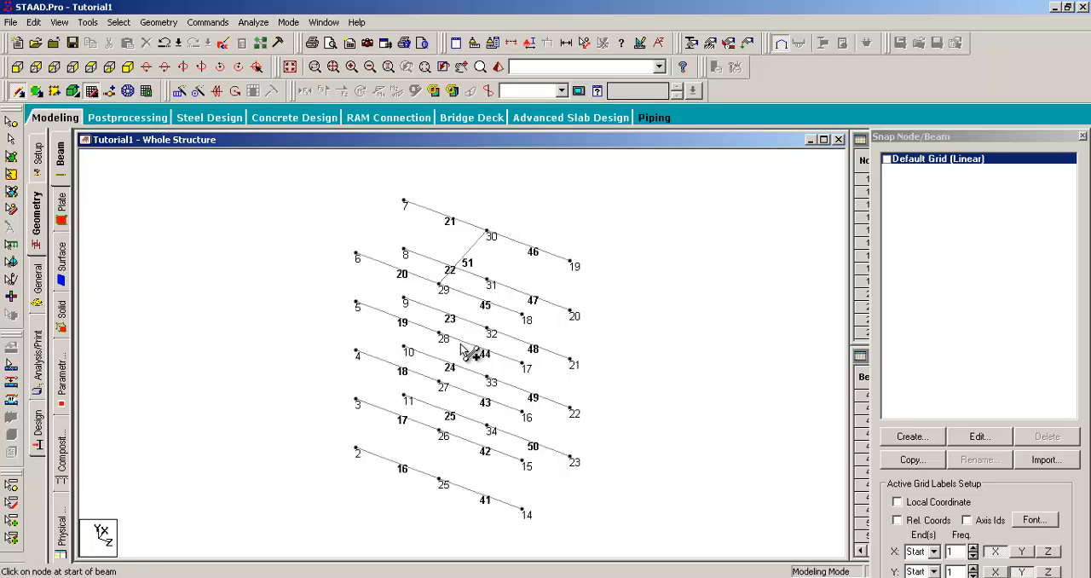
pyautogui.moveTo(439, 334); pyautogui.dragTo(487, 283)
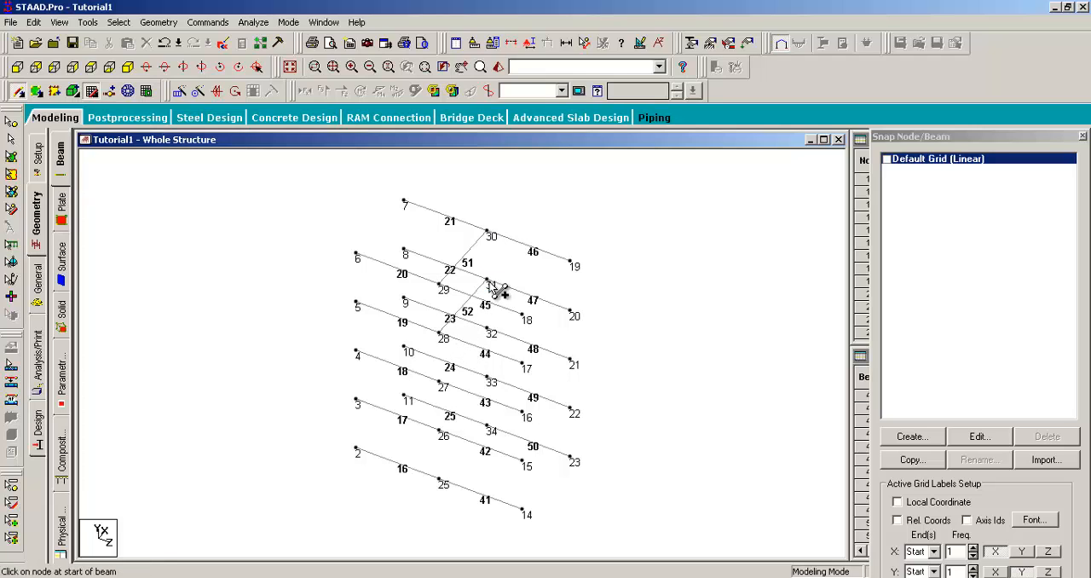
pyautogui.moveTo(439, 381); pyautogui.dragTo(488, 331)
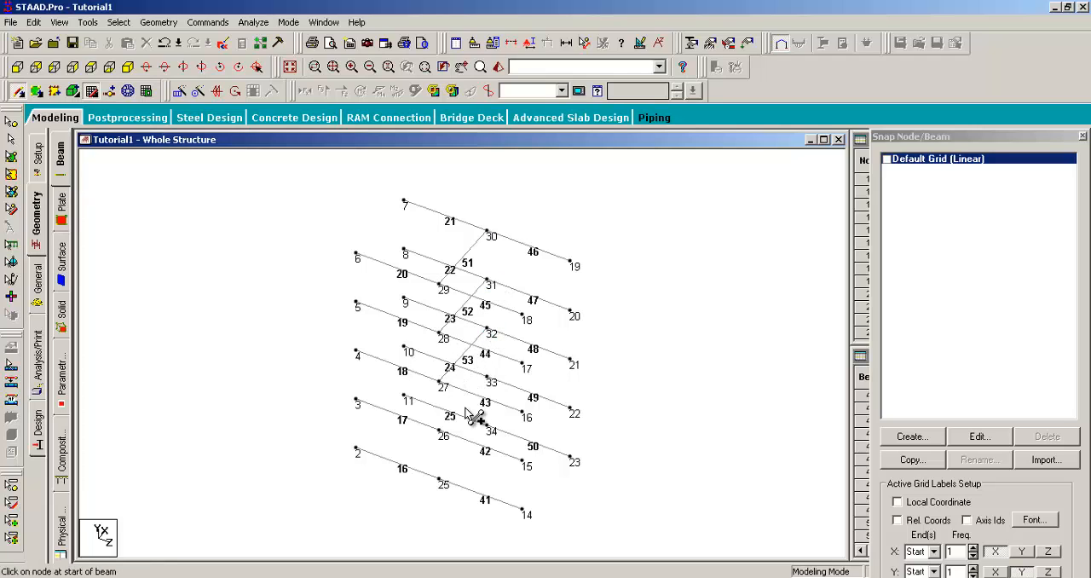
pyautogui.moveTo(440, 433); pyautogui.dragTo(489, 380)
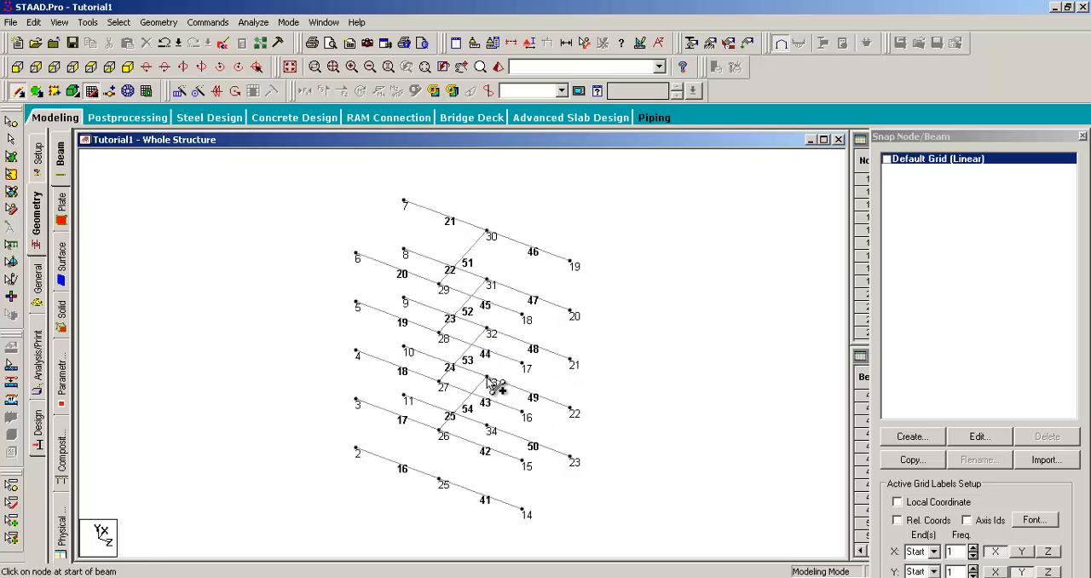
pyautogui.moveTo(439, 481); pyautogui.dragTo(490, 429)
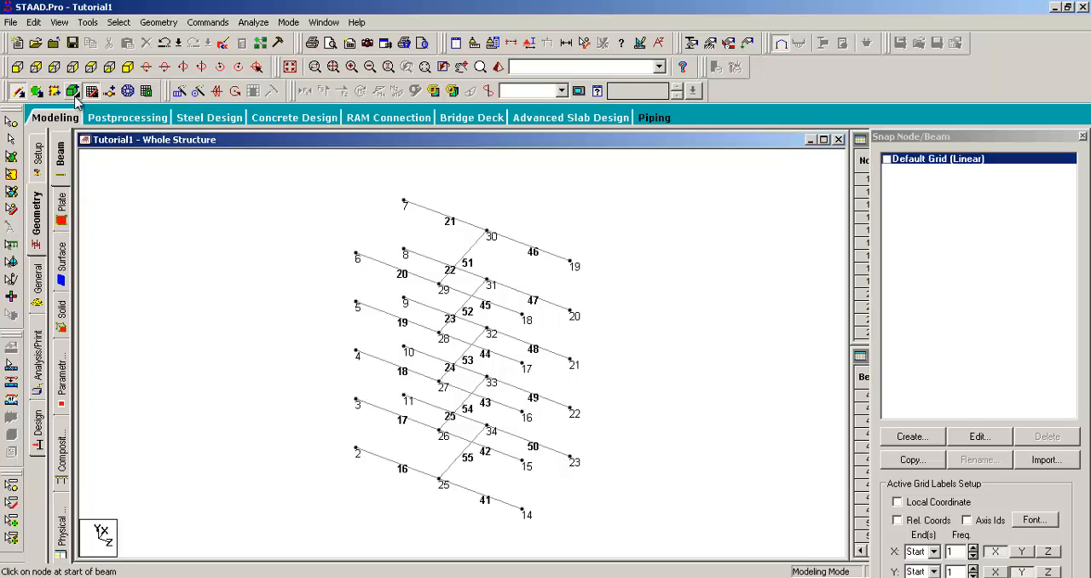
# - Display the whole structure again to view the added cross beams within the complete frame
pyautogui.click(58, 22)
pyautogui.click(58, 74)
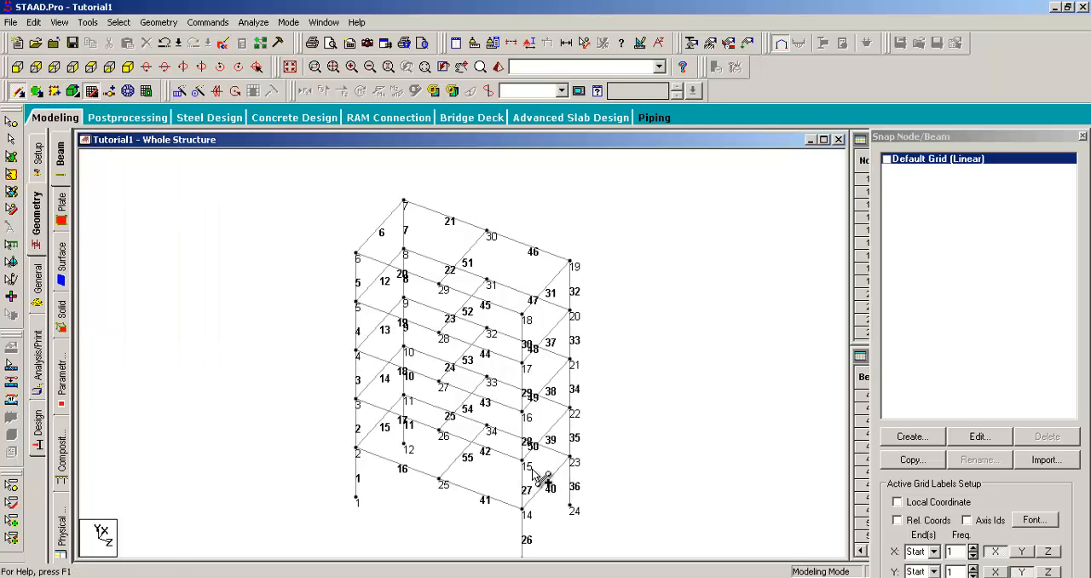
pyautogui.scroll(2, 615, 358)
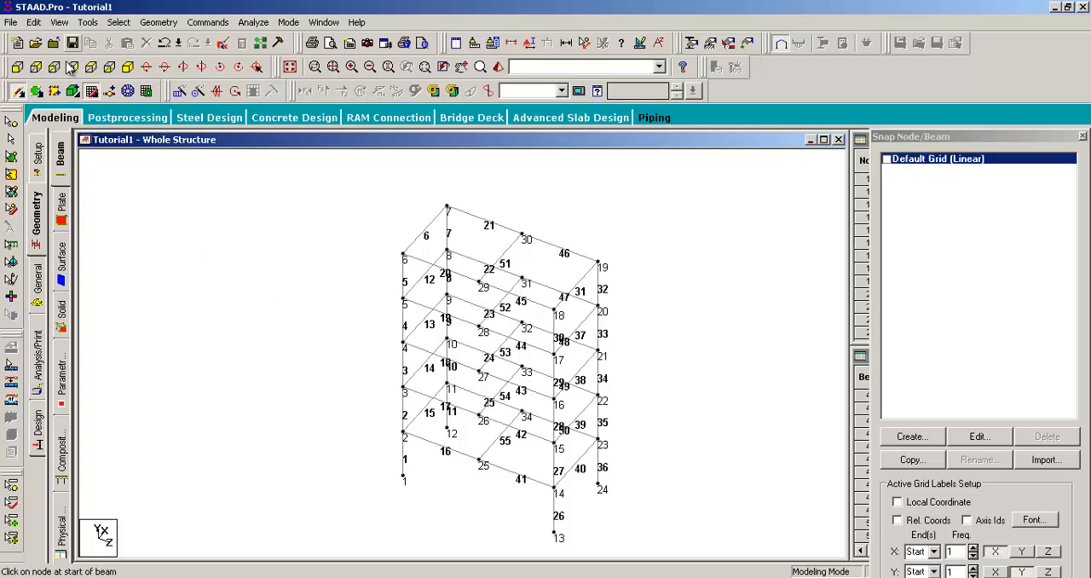
# - Window-select around the new cross beams with the Beams Cursor, clear the selection and pick the cross beams one by one
pyautogui.click(11, 139)
pyautogui.moveTo(558, 188); pyautogui.dragTo(498, 495)
pyautogui.click(631, 214)
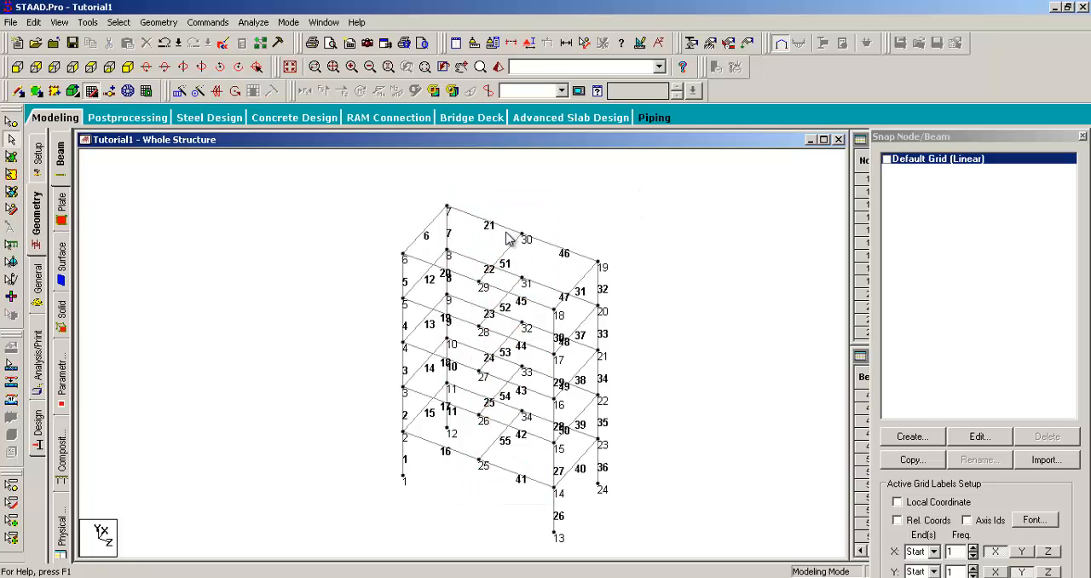
pyautogui.moveTo(542, 204); pyautogui.dragTo(478, 526)
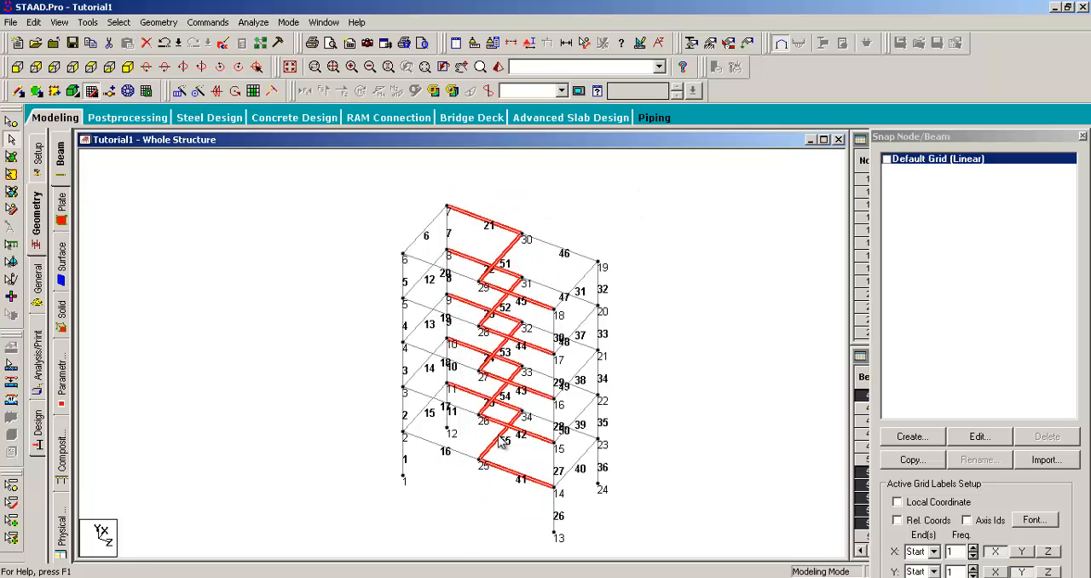
pyautogui.click(564, 204)
pyautogui.click(510, 252)
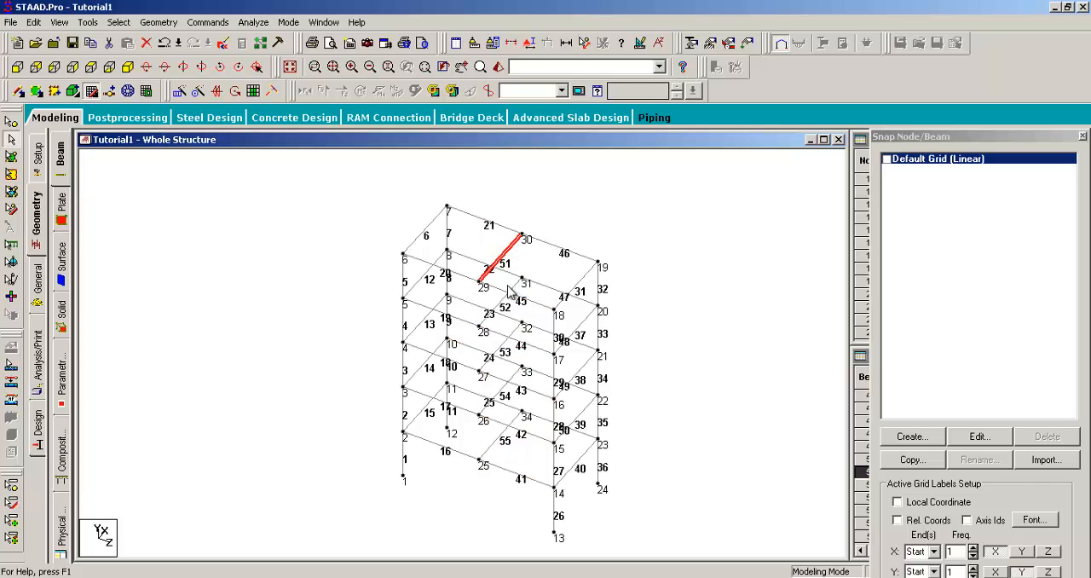
pyautogui.click(507, 286)
pyautogui.click(504, 294)
pyautogui.click(504, 341)
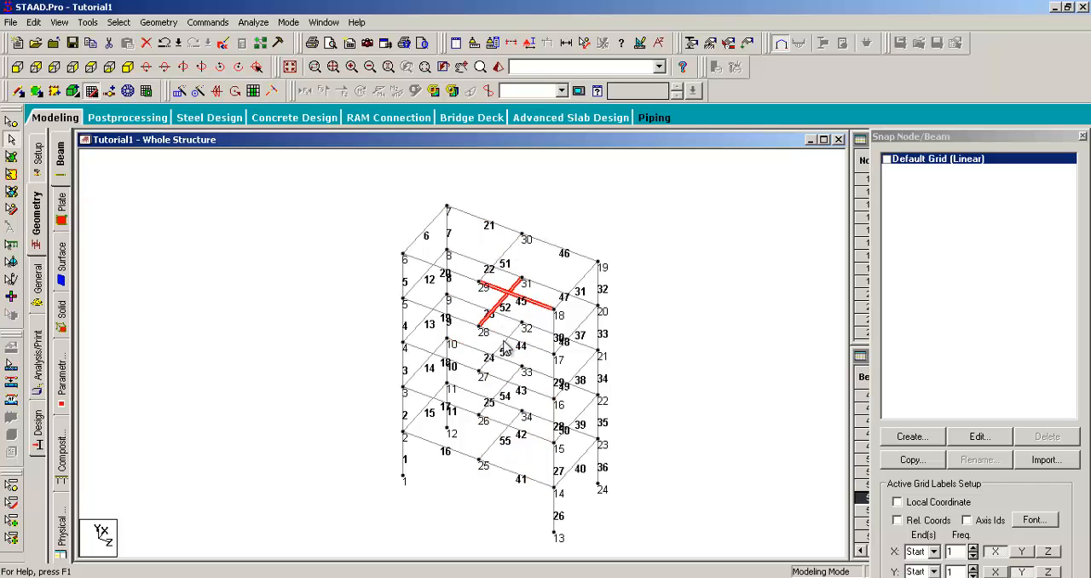
pyautogui.click(503, 391)
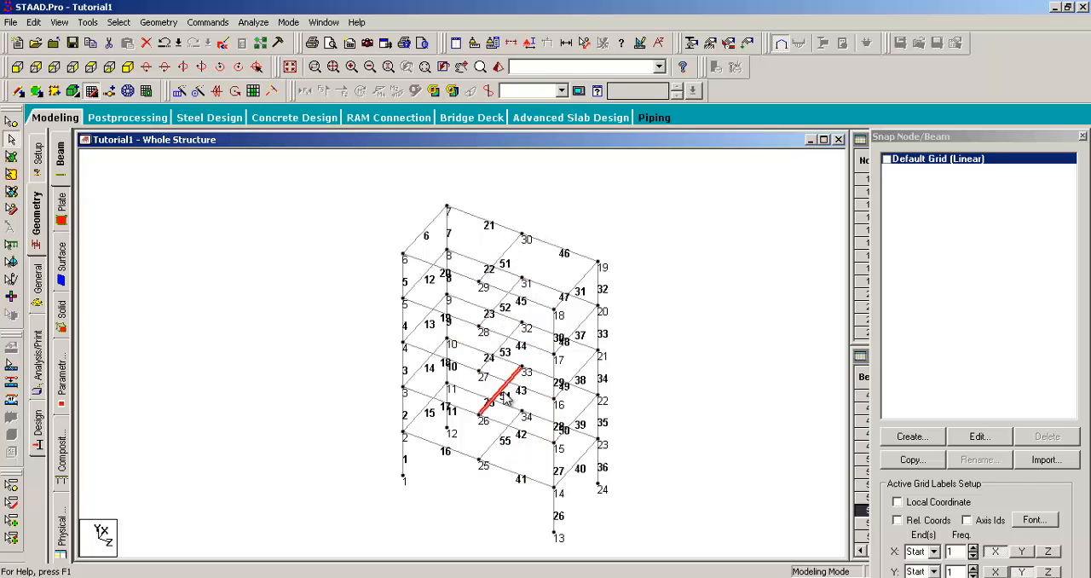
# - Select the halves of the split beams on the upper levels individually to check their division, and clear the selection
pyautogui.click(568, 219)
pyautogui.click(467, 212)
pyautogui.click(525, 235)
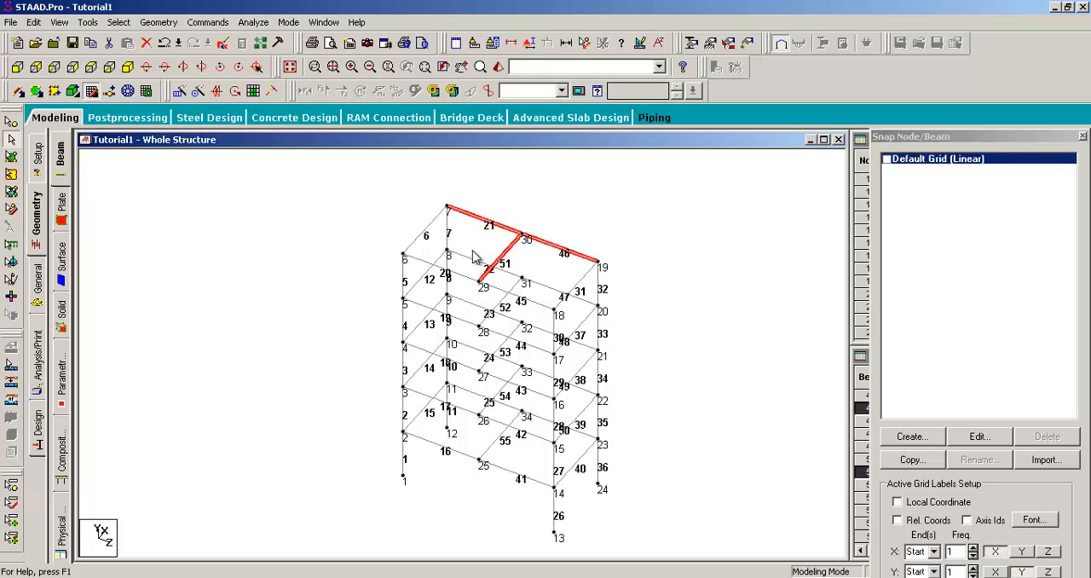
pyautogui.click(450, 267)
pyautogui.click(510, 288)
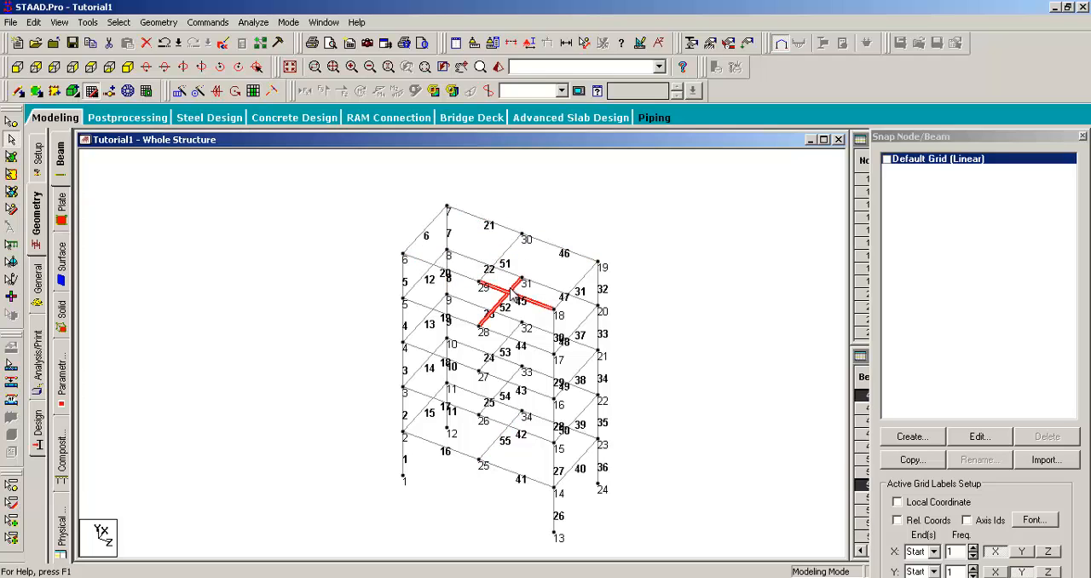
pyautogui.click(482, 219)
pyautogui.click(533, 238)
pyautogui.click(460, 276)
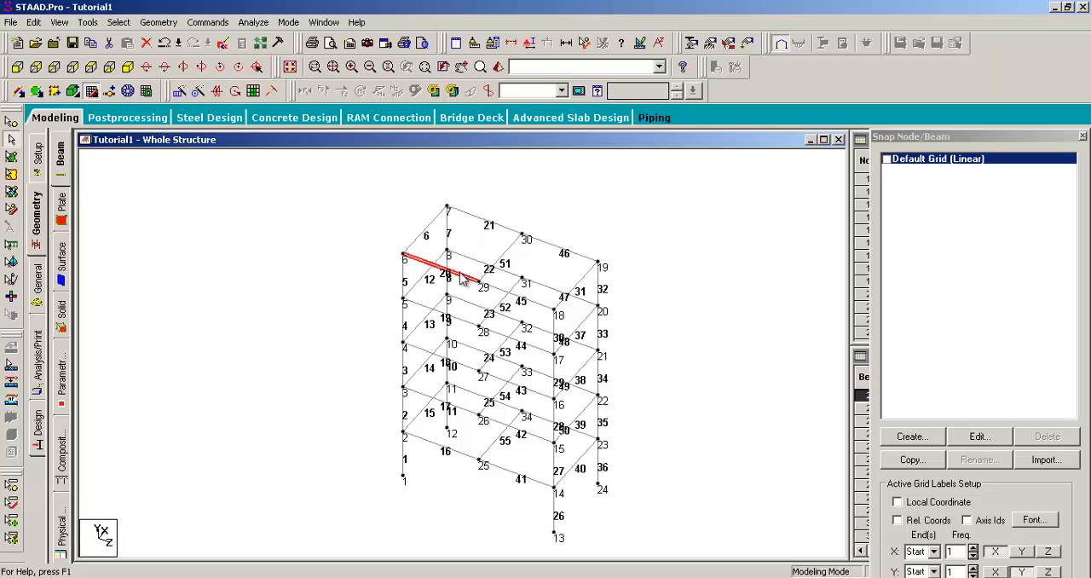
pyautogui.click(540, 305)
pyautogui.moveTo(649, 346); pyautogui.dragTo(645, 345, button='middle')
pyautogui.click(664, 295)
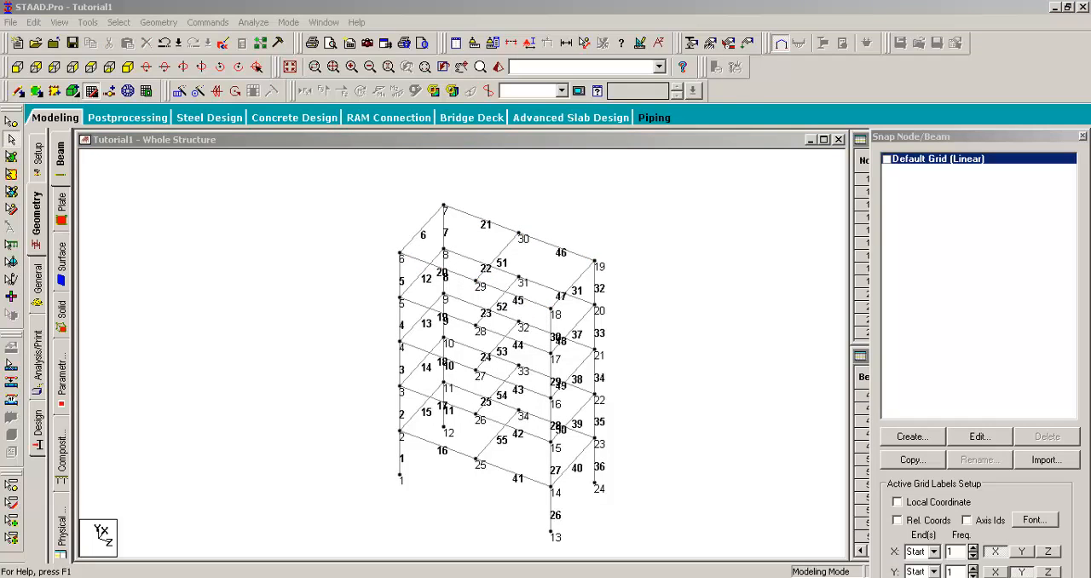
# - Add a quad plate through nodes 6, 29, 30 and 7 on the top level of the frame
pyautogui.click(390, 3)
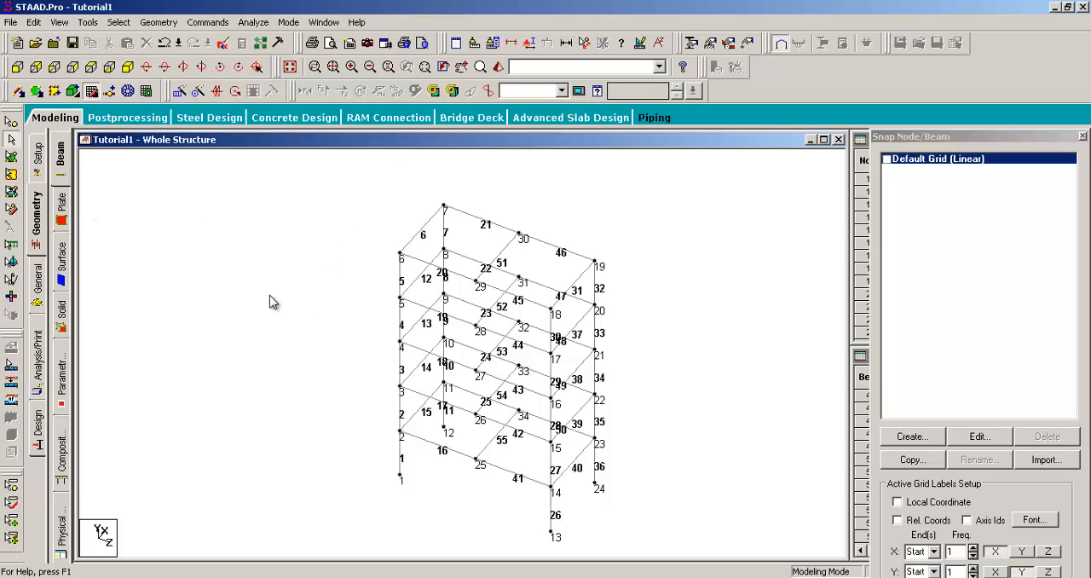
pyautogui.moveTo(474, 259); pyautogui.dragTo(431, 262, button='middle')
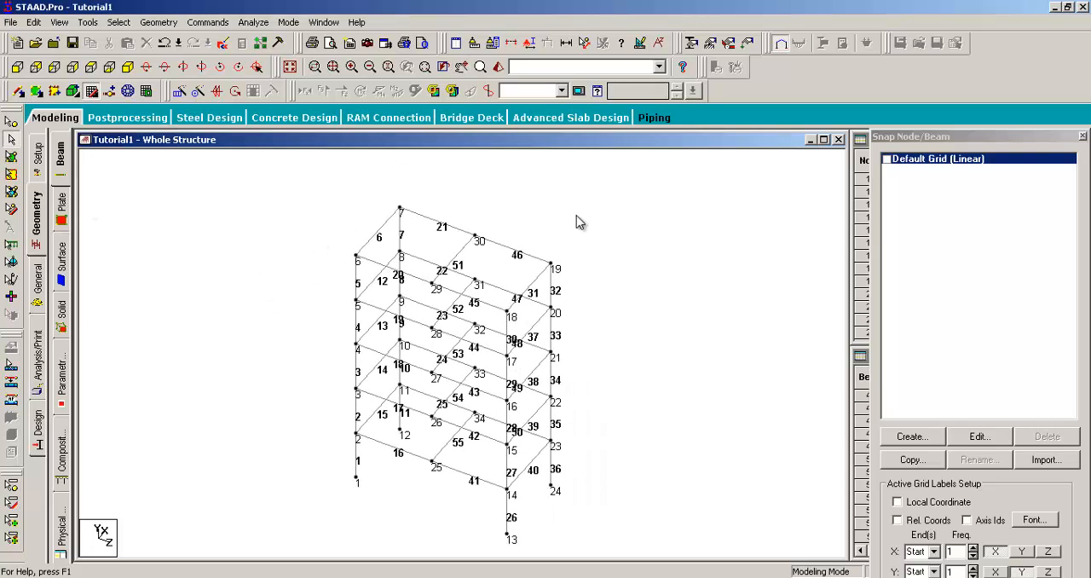
pyautogui.click(154, 24)
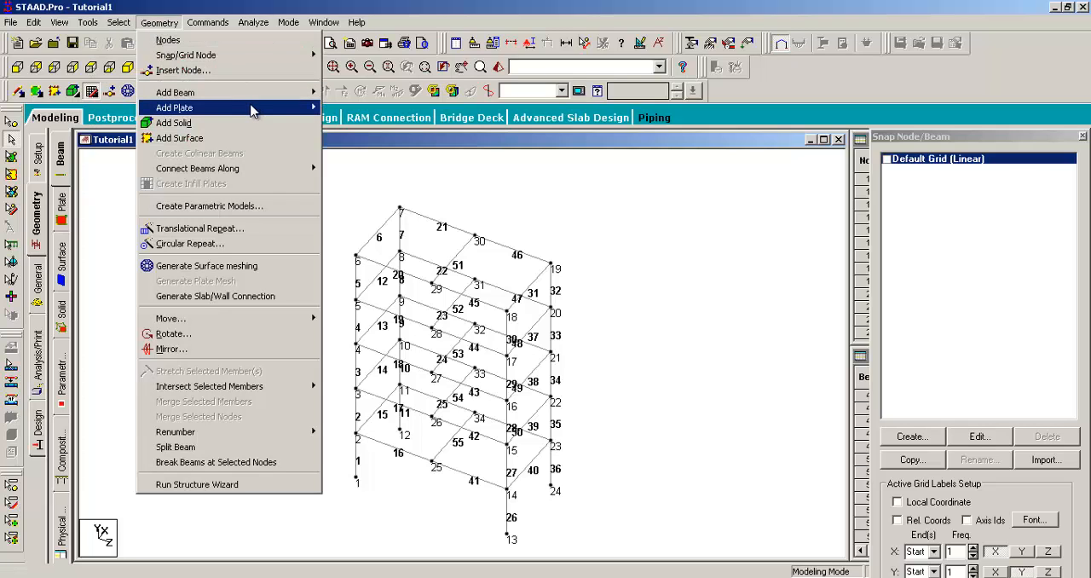
pyautogui.moveTo(268, 107)
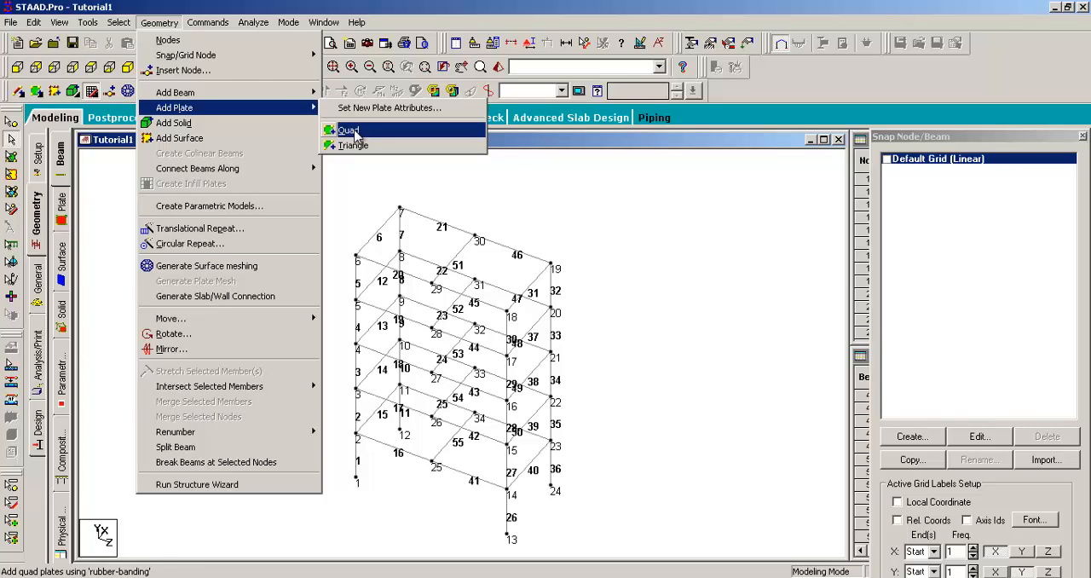
pyautogui.click(348, 131)
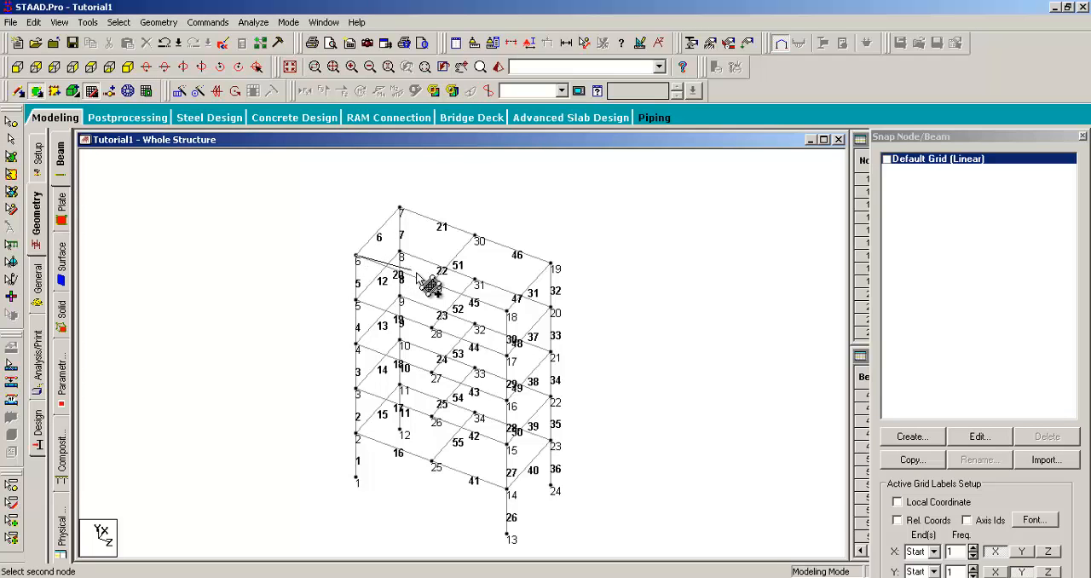
pyautogui.click(474, 237)
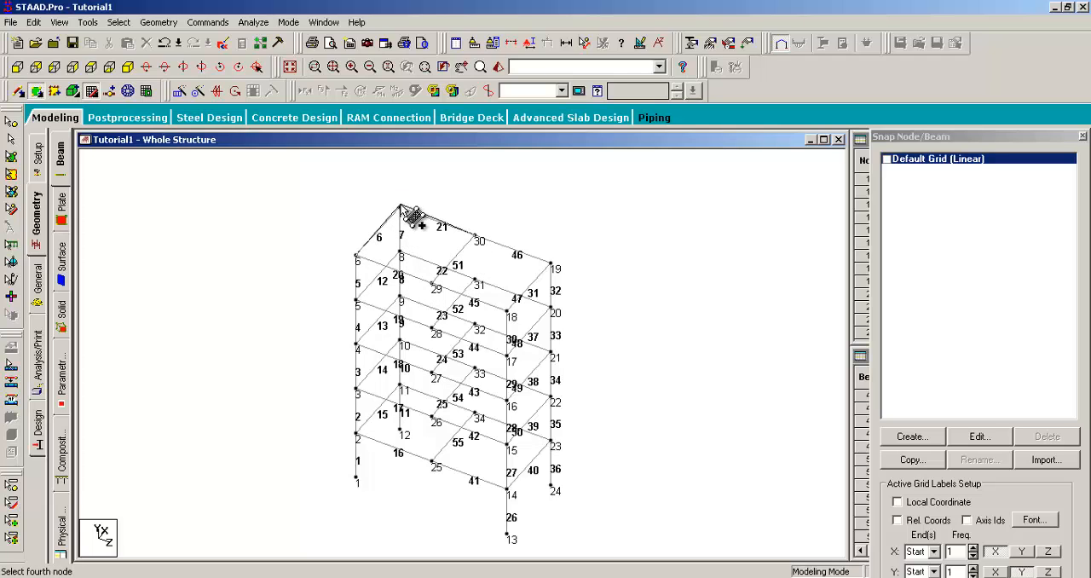
pyautogui.click(401, 207)
# - Add a second quad plate through nodes 29, 18, 19 and 30 on the top level
pyautogui.click(433, 283)
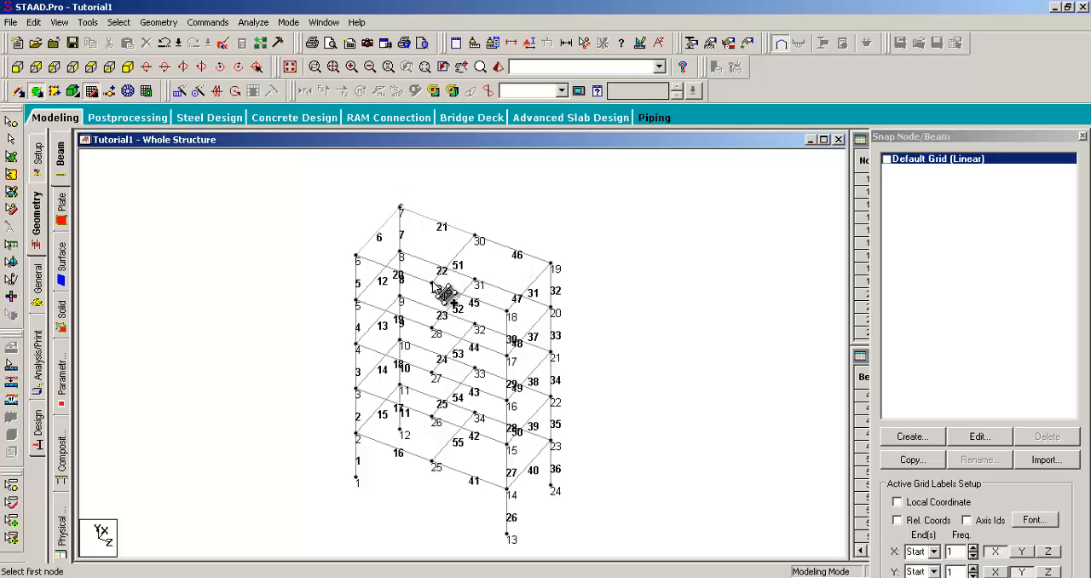
pyautogui.click(475, 281)
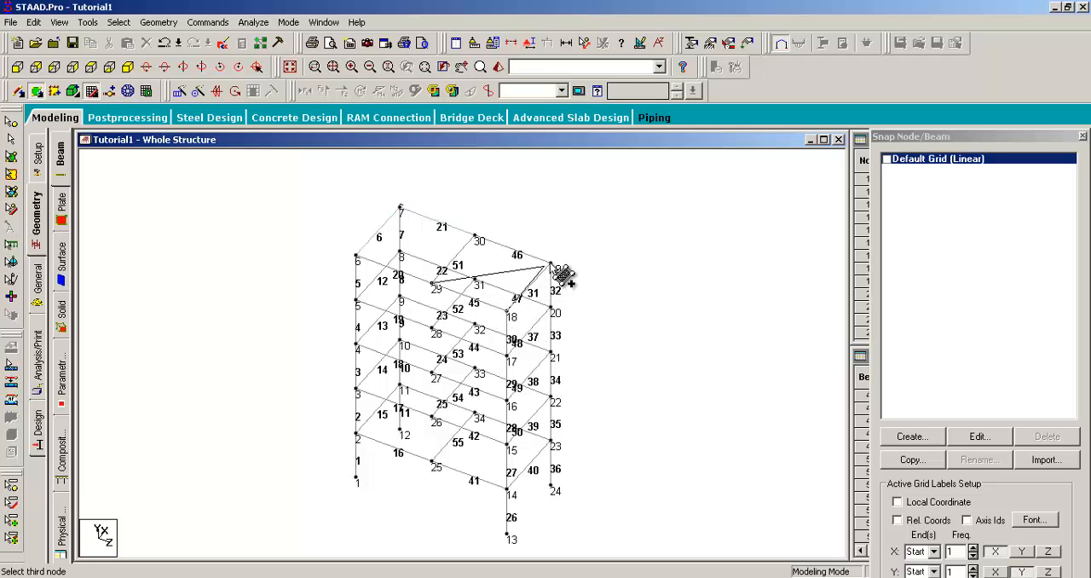
pyautogui.click(550, 266)
pyautogui.click(475, 239)
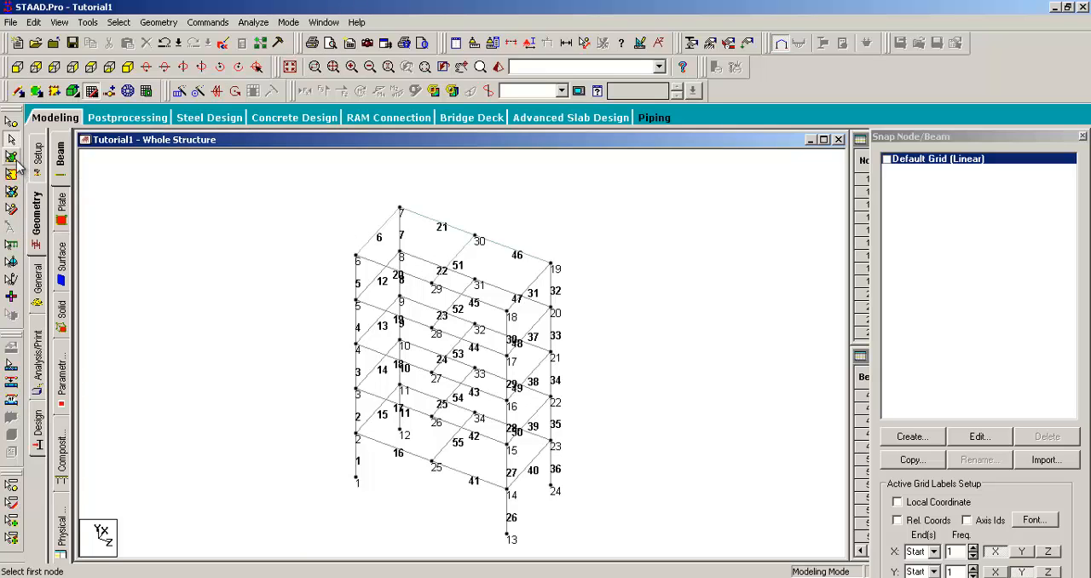
# - Select each of the two top-level plates in turn with the Plates Cursor
pyautogui.click(11, 170)
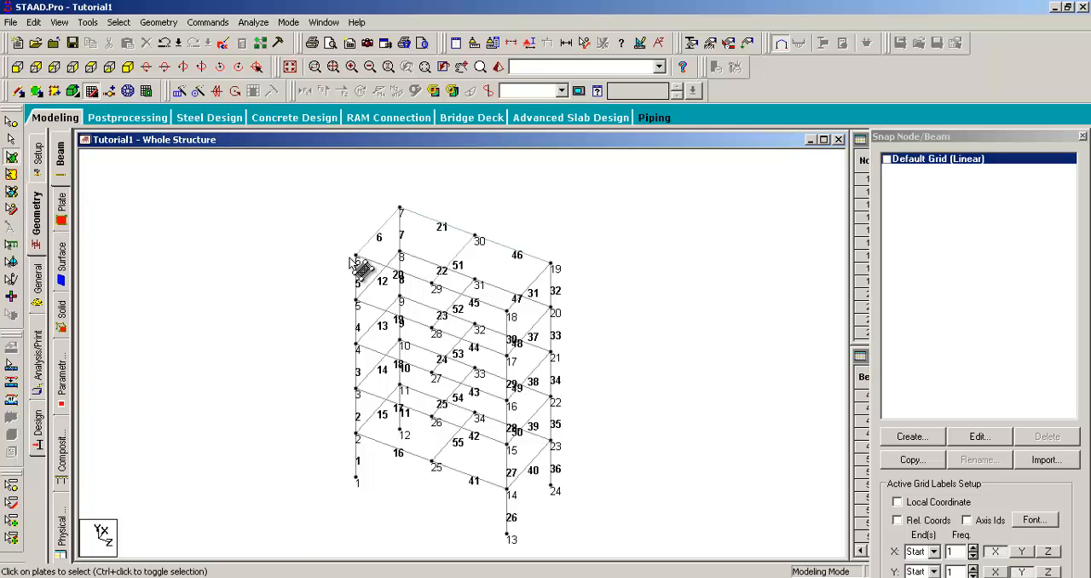
pyautogui.click(414, 256)
pyautogui.click(486, 260)
pyautogui.click(422, 257)
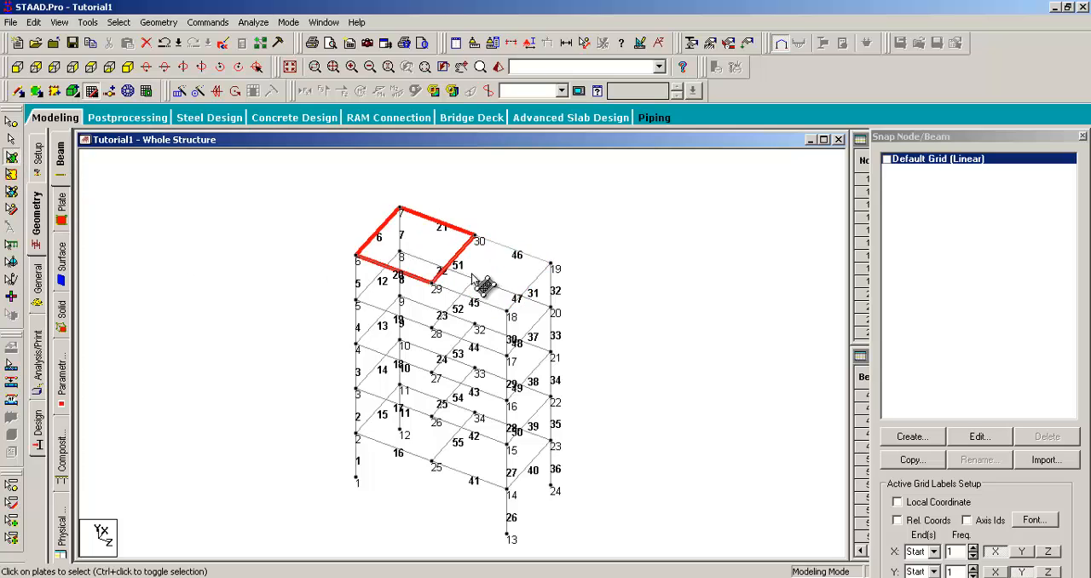
pyautogui.click(472, 274)
pyautogui.click(416, 240)
pyautogui.click(474, 274)
# - Window-select both plates, pick each one individually, clear the selection and return to the Beams Cursor
pyautogui.moveTo(300, 171); pyautogui.dragTo(665, 541)
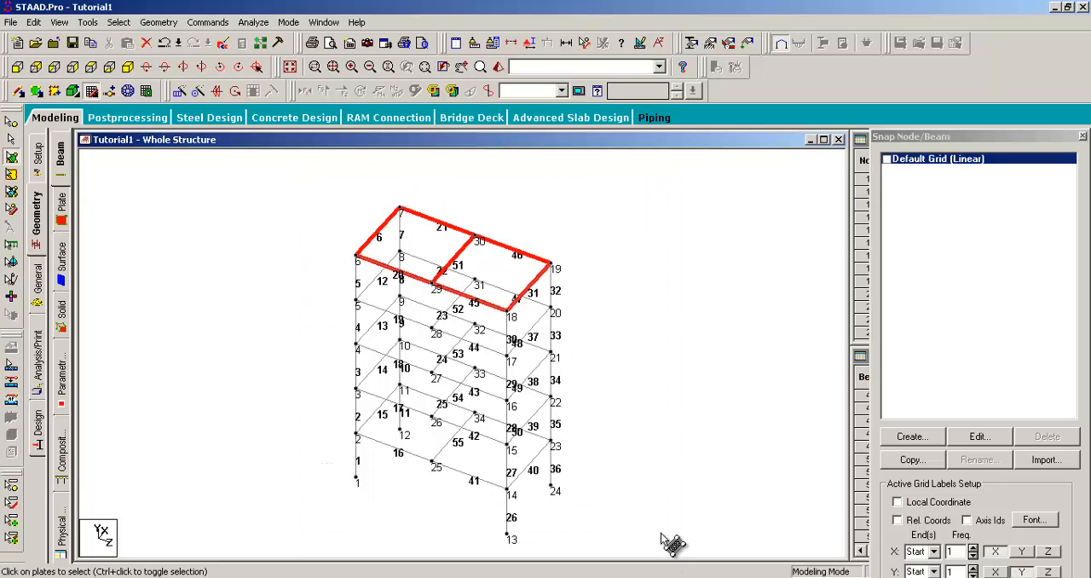
pyautogui.moveTo(615, 204); pyautogui.dragTo(325, 556)
pyautogui.moveTo(318, 189); pyautogui.dragTo(660, 458)
pyautogui.click(421, 250)
pyautogui.click(503, 272)
pyautogui.click(251, 247)
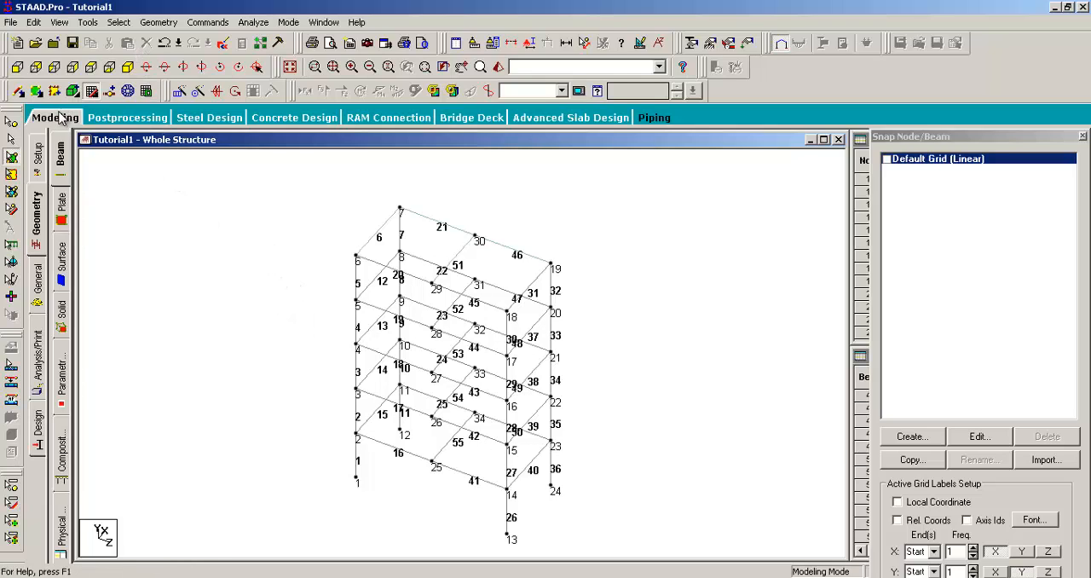
pyautogui.click(11, 138)
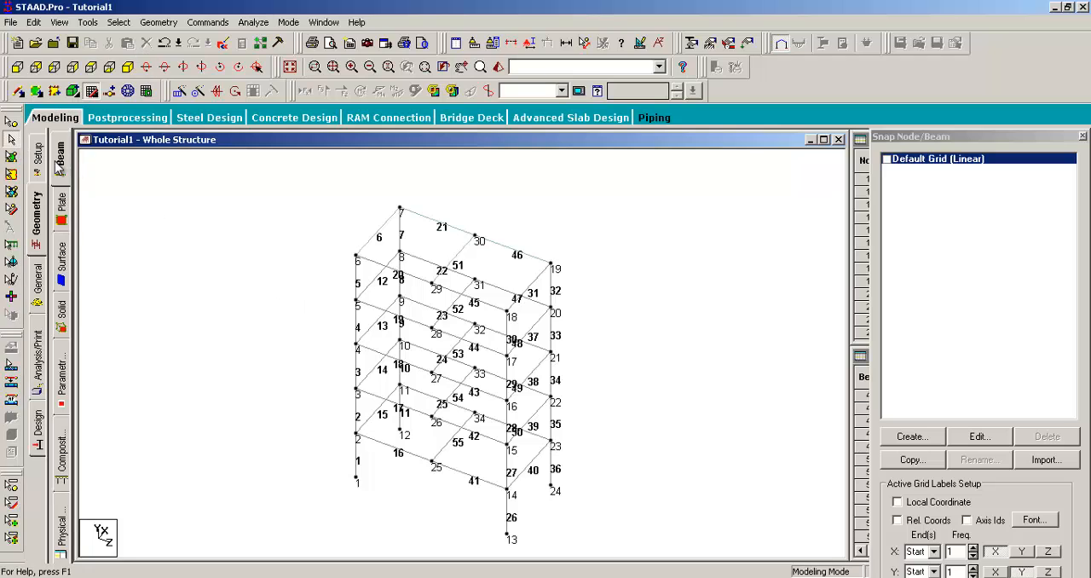
# - Select both top-level quad plates with the Plates Cursor and open Translational Repeat for them
pyautogui.click(11, 156)
pyautogui.click(415, 253)
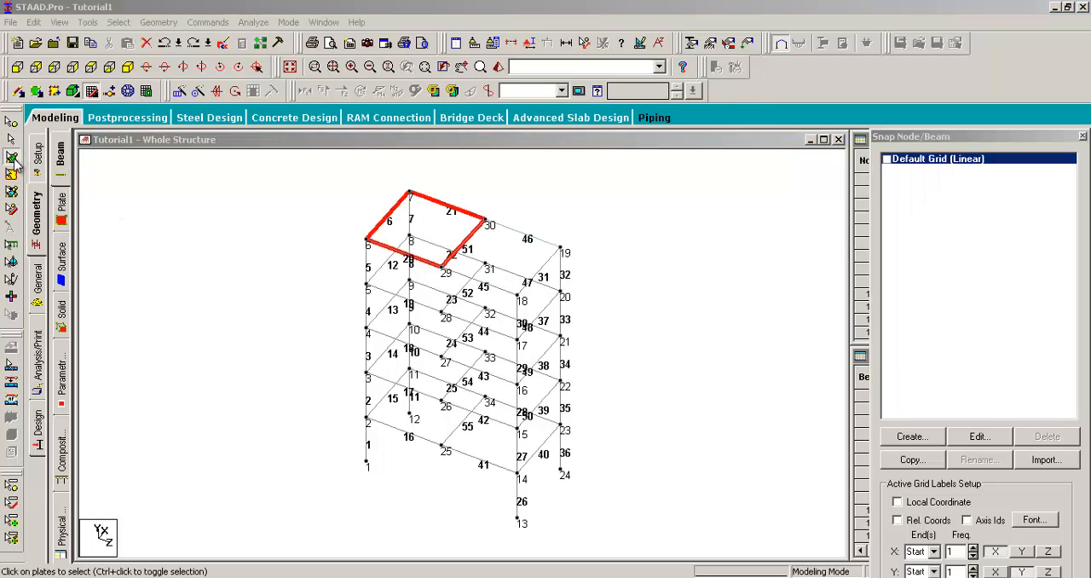
pyautogui.click(14, 162)
pyautogui.click(499, 249)
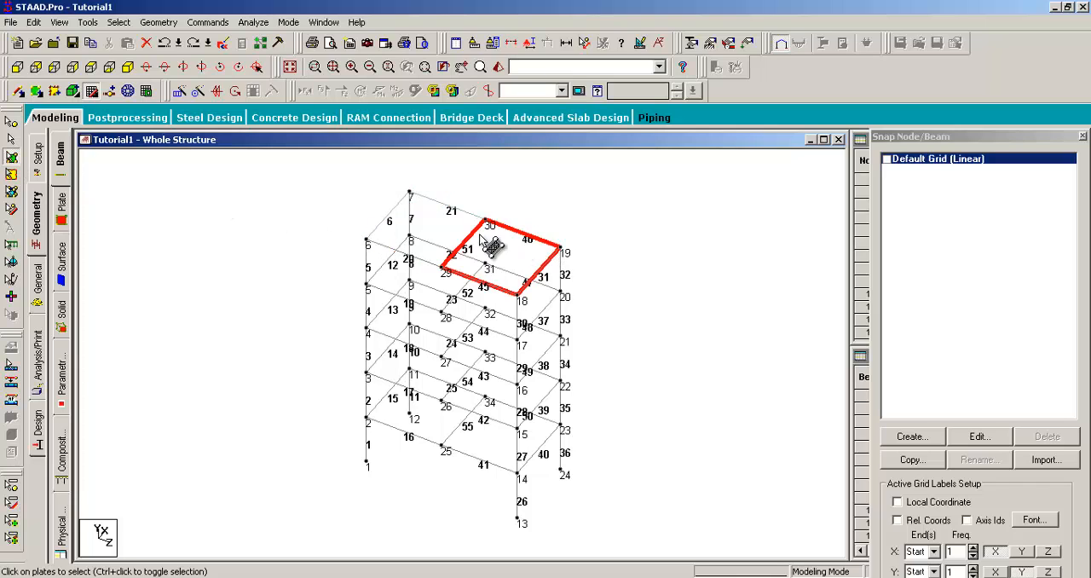
pyautogui.keyDown('ctrl'); pyautogui.click(443, 227); pyautogui.keyUp('ctrl')
pyautogui.click(158, 23)
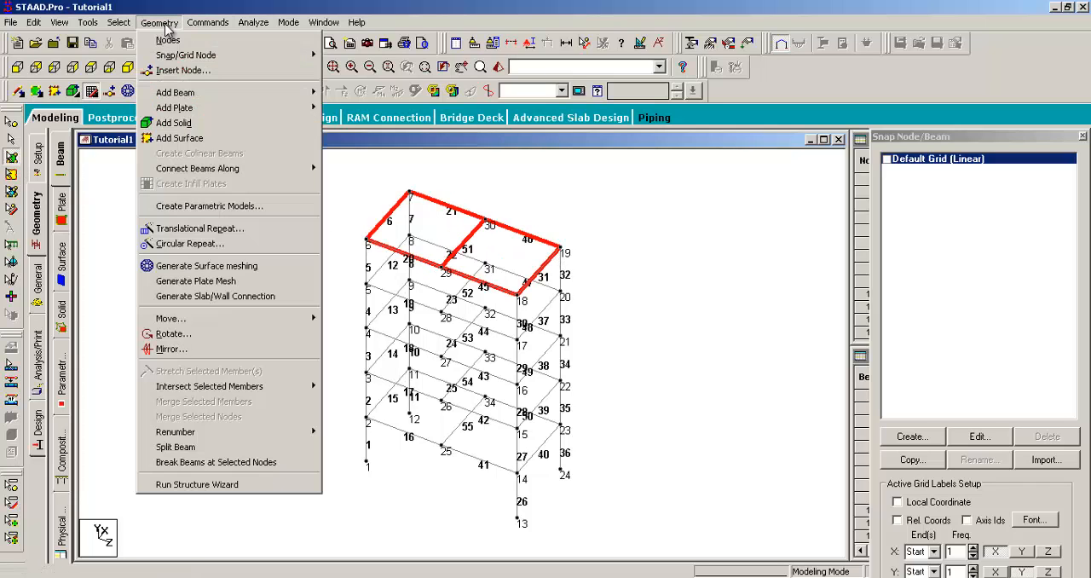
pyautogui.click(186, 229)
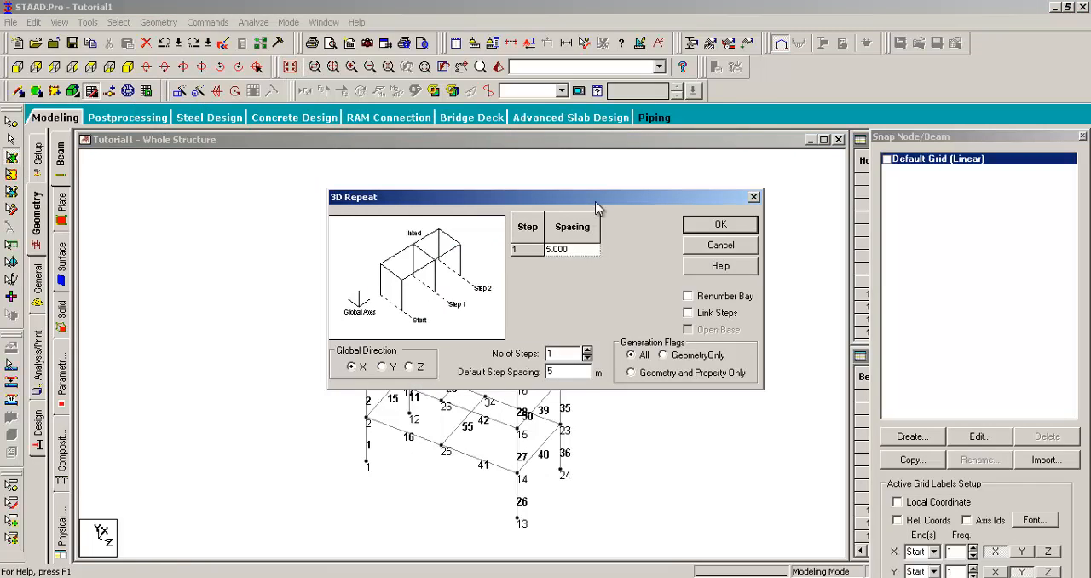
pyautogui.moveTo(596, 207); pyautogui.dragTo(899, 193)
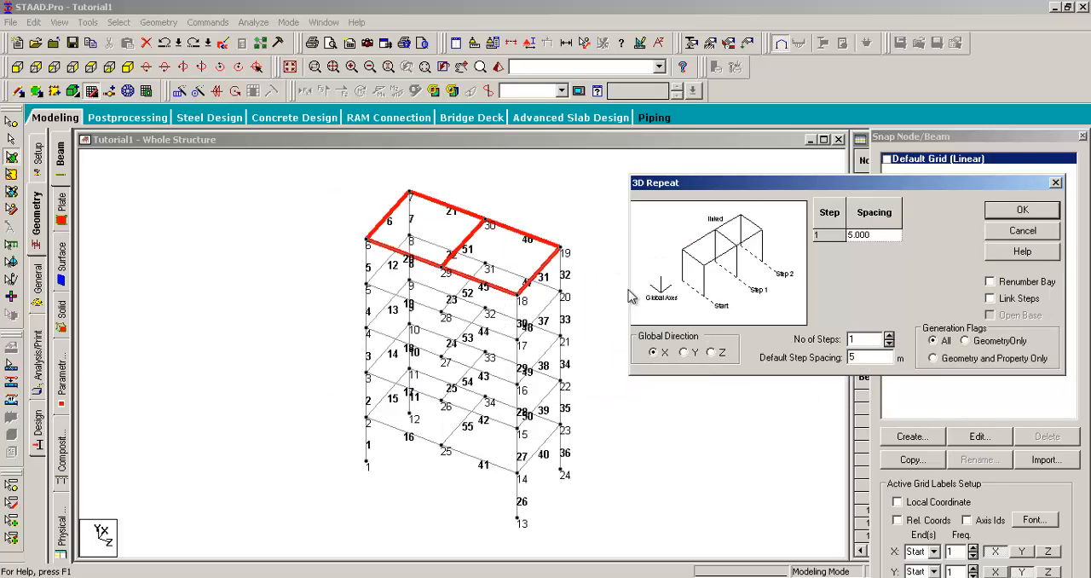
pyautogui.moveTo(733, 184); pyautogui.dragTo(728, 234)
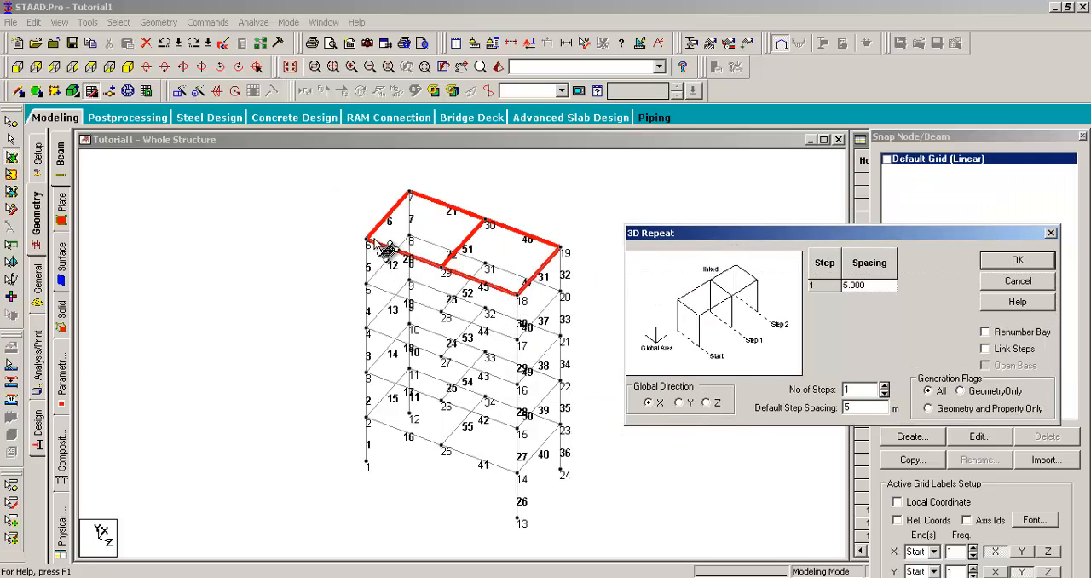
# - Restart the snap node/beam grid, accept the auto save of the modified structure, and display the Default Grid (Linear)
pyautogui.click(91, 91)
pyautogui.click(90, 91)
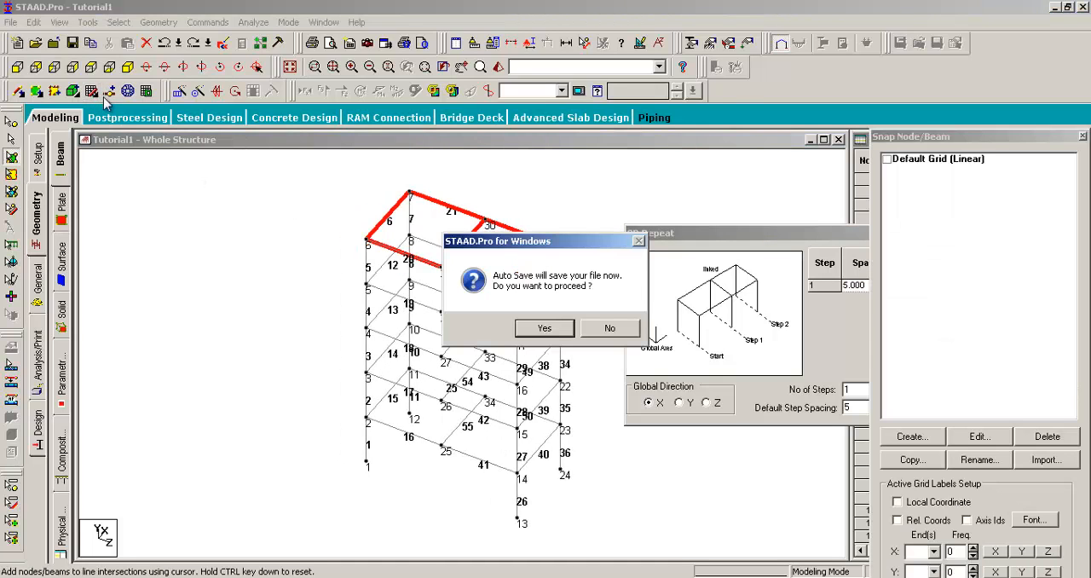
pyautogui.click(545, 328)
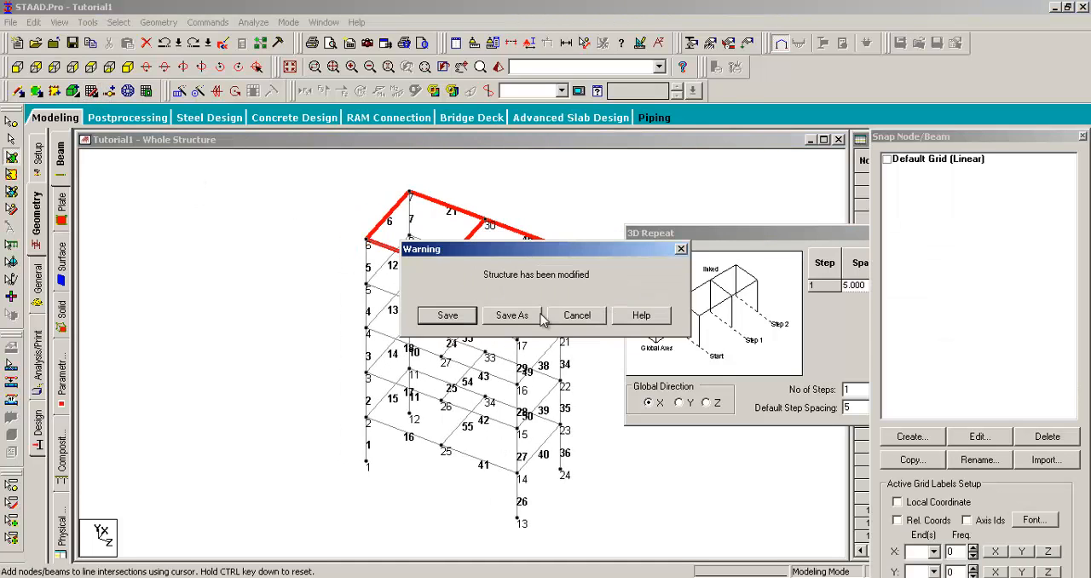
pyautogui.click(460, 323)
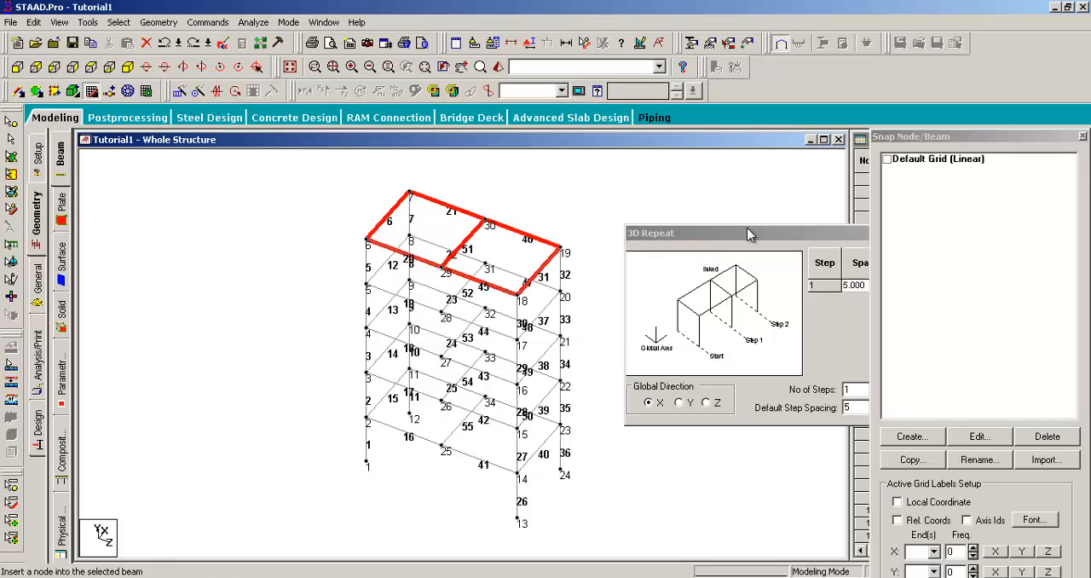
pyautogui.click(890, 160)
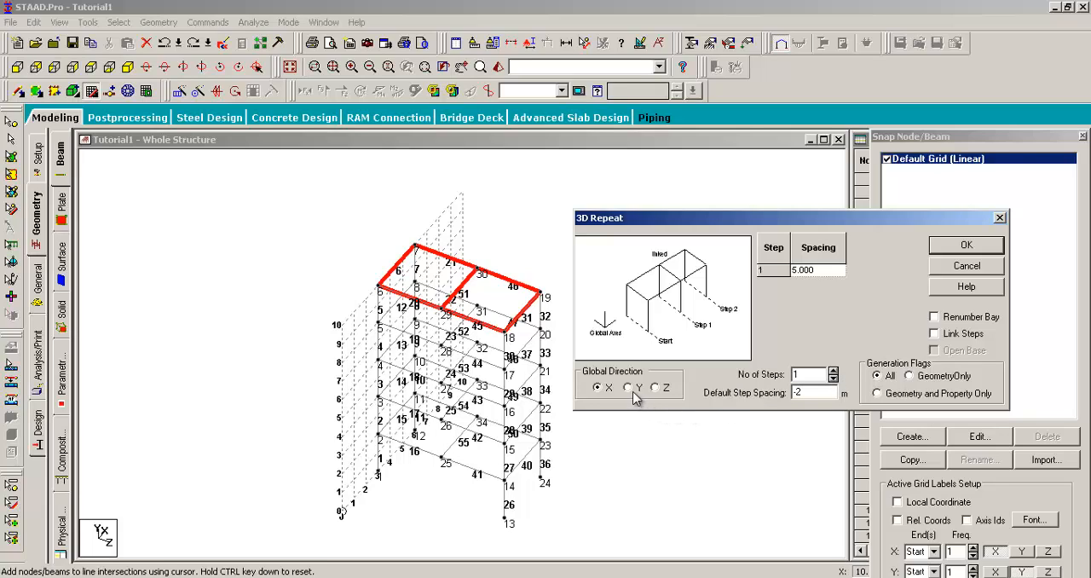
# - Repeat the two plates in 4 steps along global Y at -2 m spacing, then hide the default grid
pyautogui.click(835, 370)
pyautogui.click(835, 371)
pyautogui.click(836, 370)
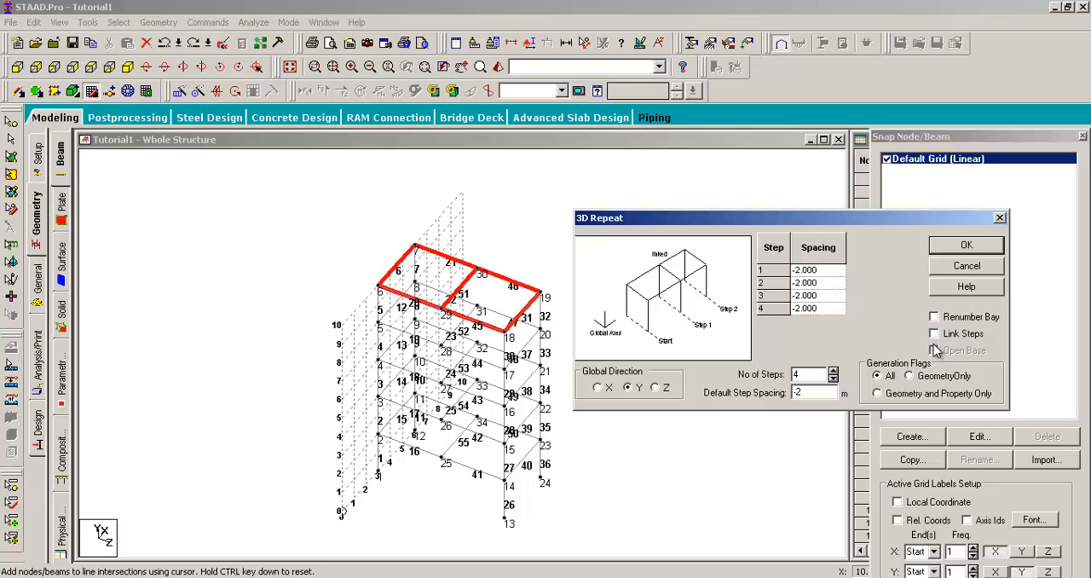
pyautogui.click(948, 248)
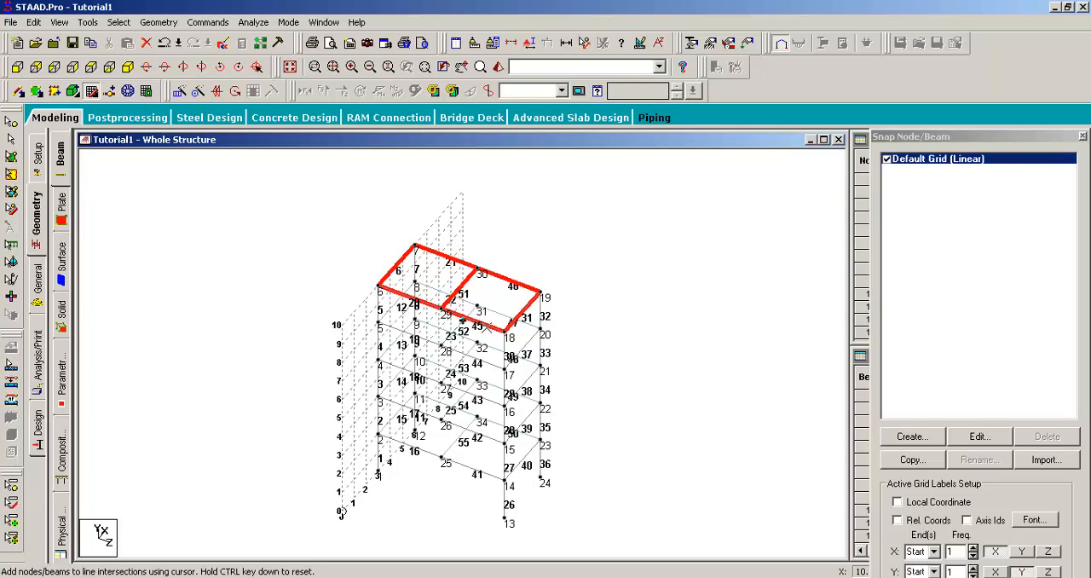
pyautogui.click(887, 158)
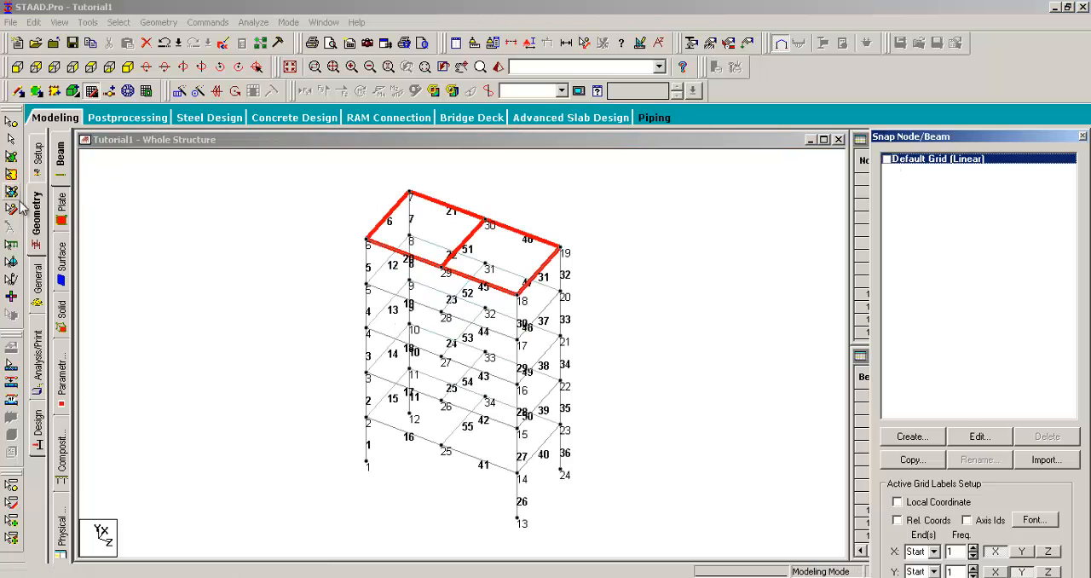
# - Window-select all the plates in the frame with the Plates Cursor
pyautogui.click(12, 157)
pyautogui.moveTo(333, 177); pyautogui.dragTo(619, 509)
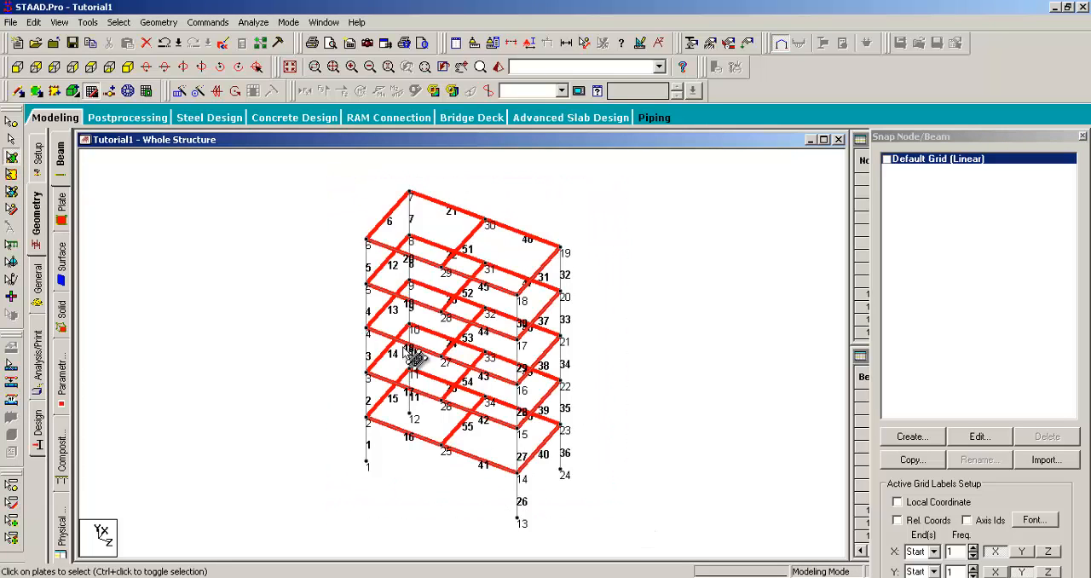
pyautogui.moveTo(334, 197); pyautogui.dragTo(615, 508)
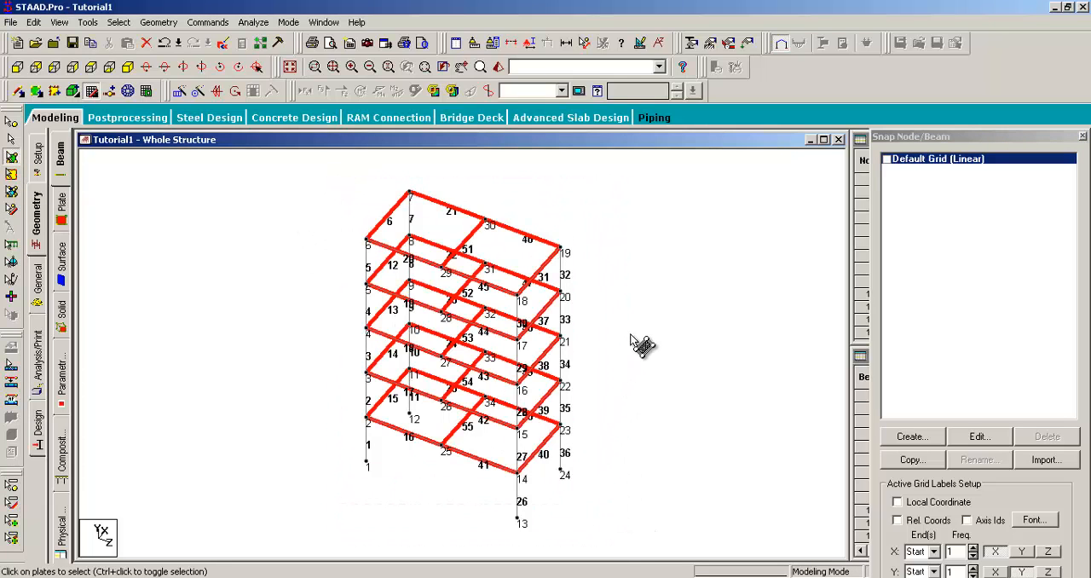
# - Pick the plates between the midpoint nodes and the node 13–24 end one level at a time going upward, then clear the selection
pyautogui.click(500, 429)
pyautogui.click(492, 394)
pyautogui.click(490, 334)
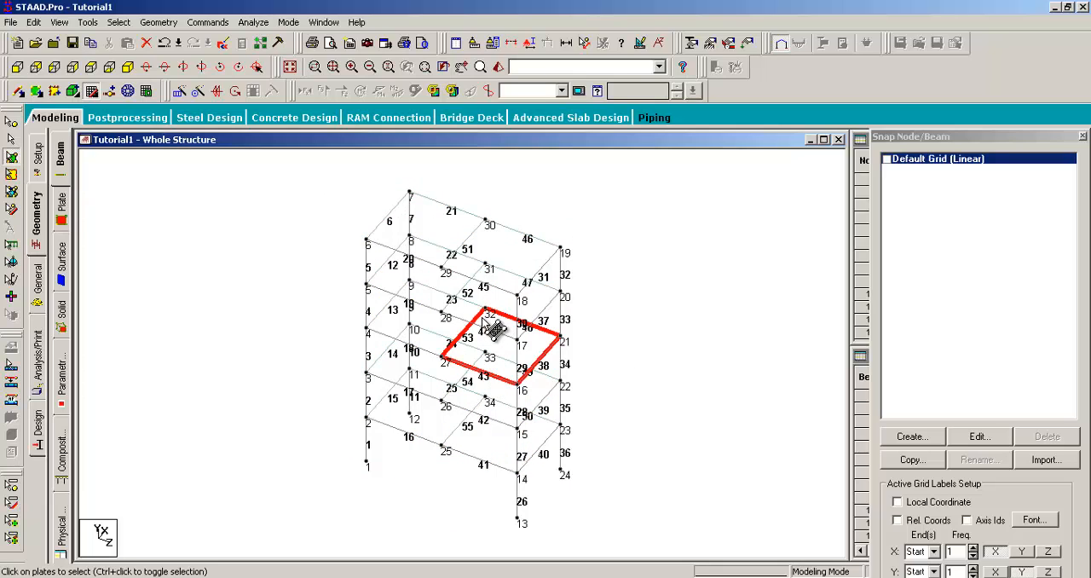
pyautogui.click(490, 299)
pyautogui.click(495, 264)
pyautogui.click(645, 294)
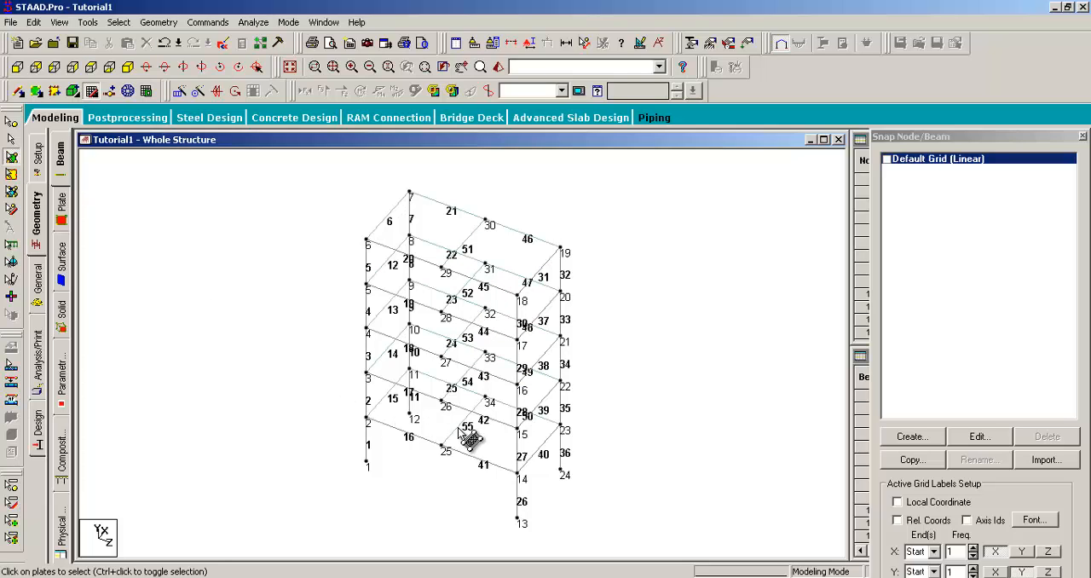
# - Pick individual plates in both bays from the lowest level to the top, then clear the selection
pyautogui.click(490, 443)
pyautogui.click(439, 415)
pyautogui.click(432, 392)
pyautogui.click(477, 392)
pyautogui.click(479, 366)
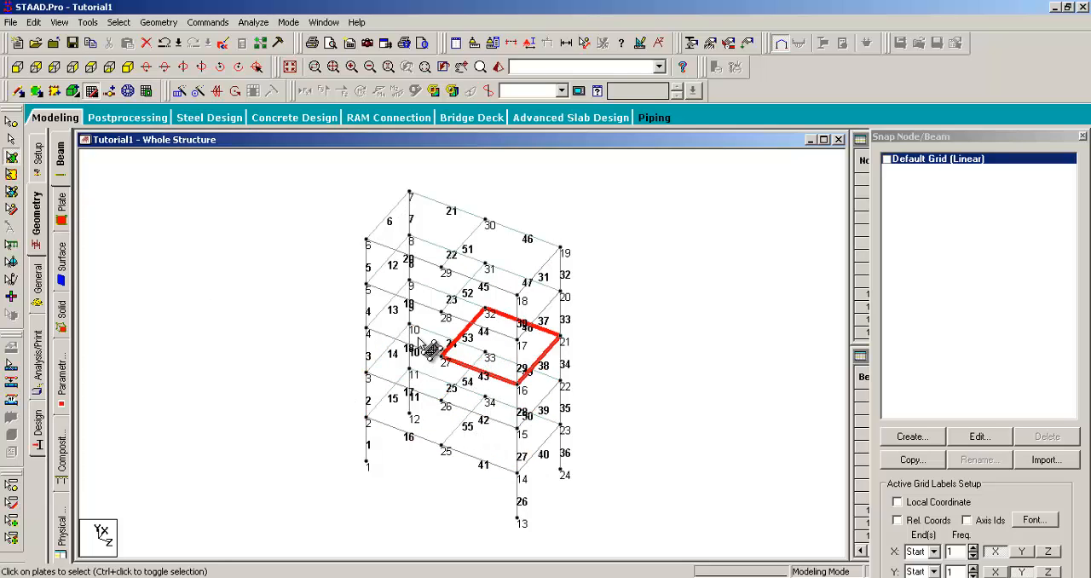
pyautogui.click(433, 310)
pyautogui.click(429, 304)
pyautogui.click(482, 315)
pyautogui.click(435, 241)
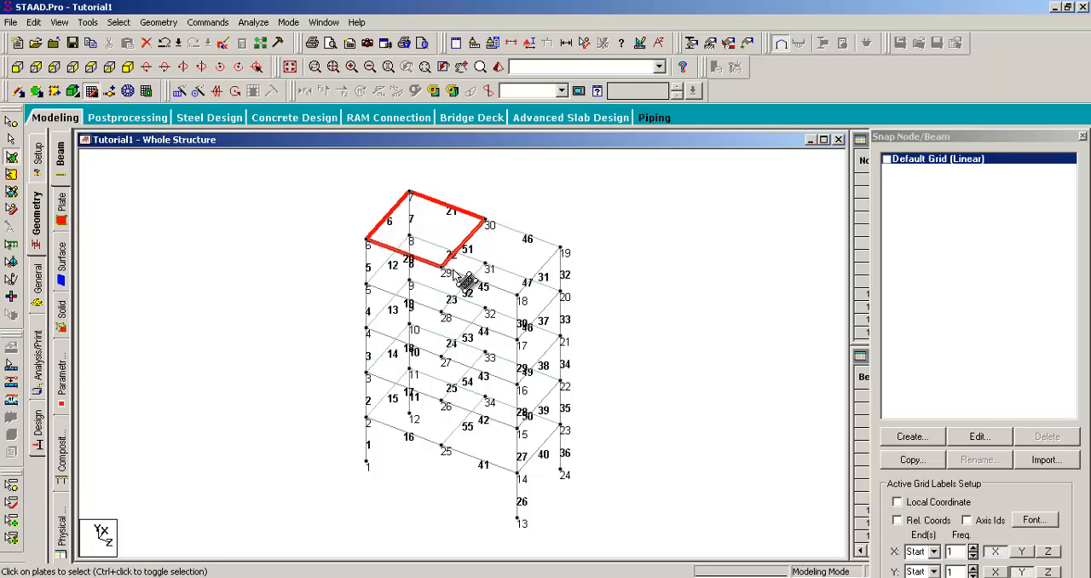
pyautogui.click(346, 223)
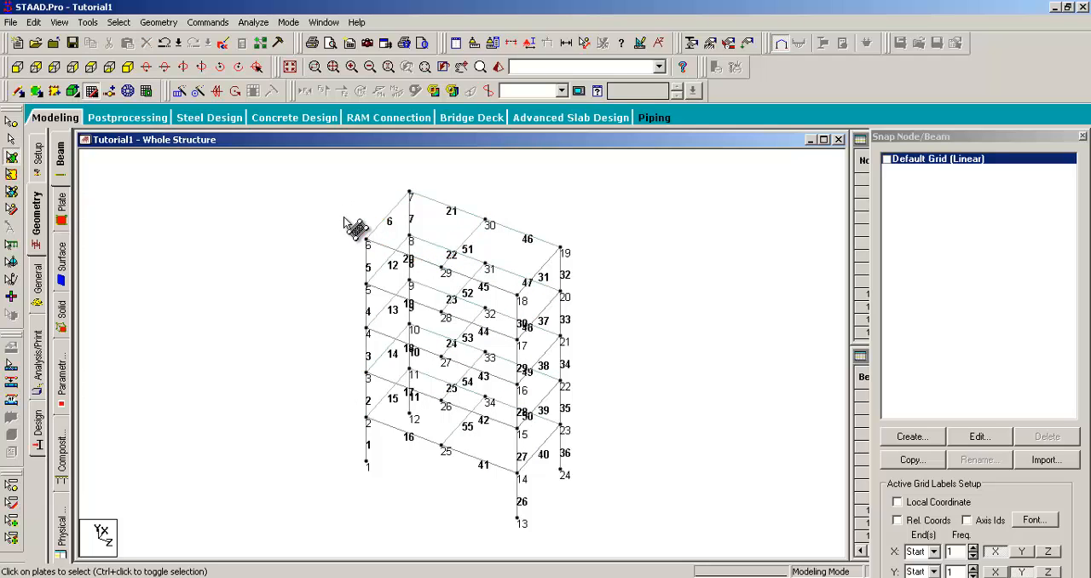
# - Select both top-level plates together, then deselect the one through nodes 6, 29, 30 and 7
pyautogui.click(440, 232)
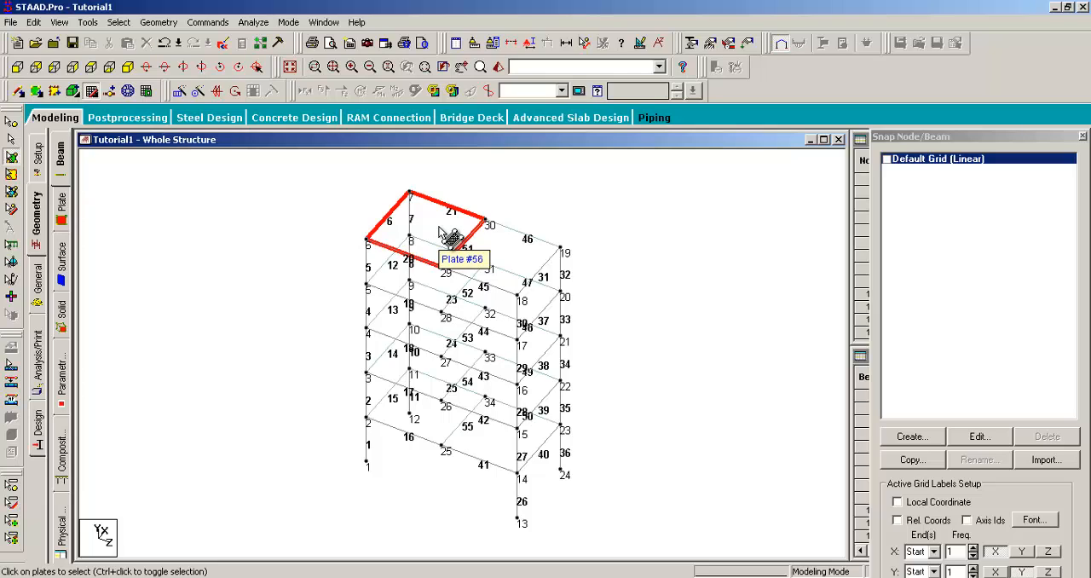
pyautogui.click(499, 251)
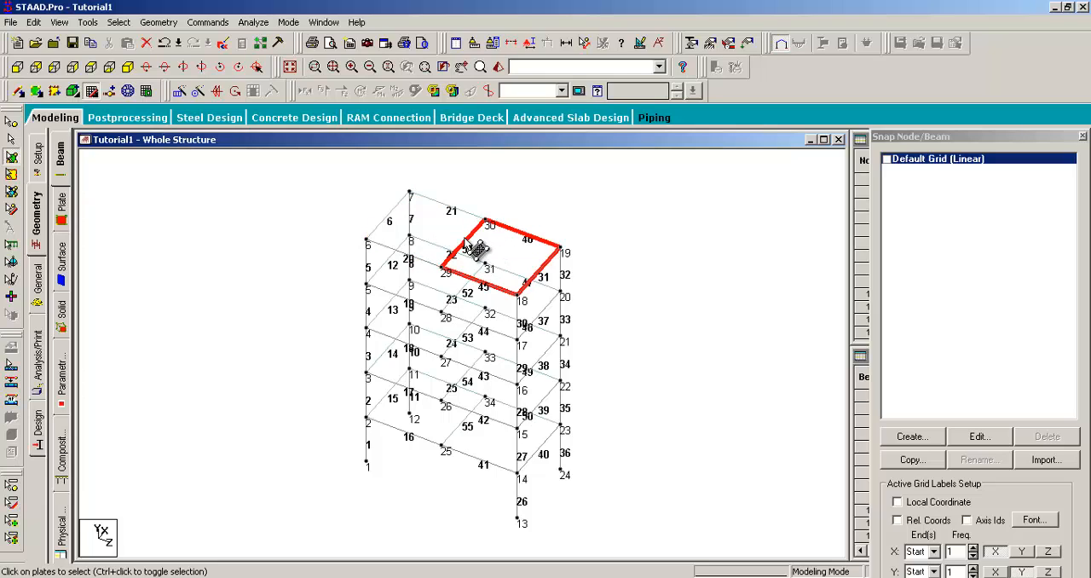
pyautogui.keyDown('ctrl'); pyautogui.click(445, 234); pyautogui.keyUp('ctrl')
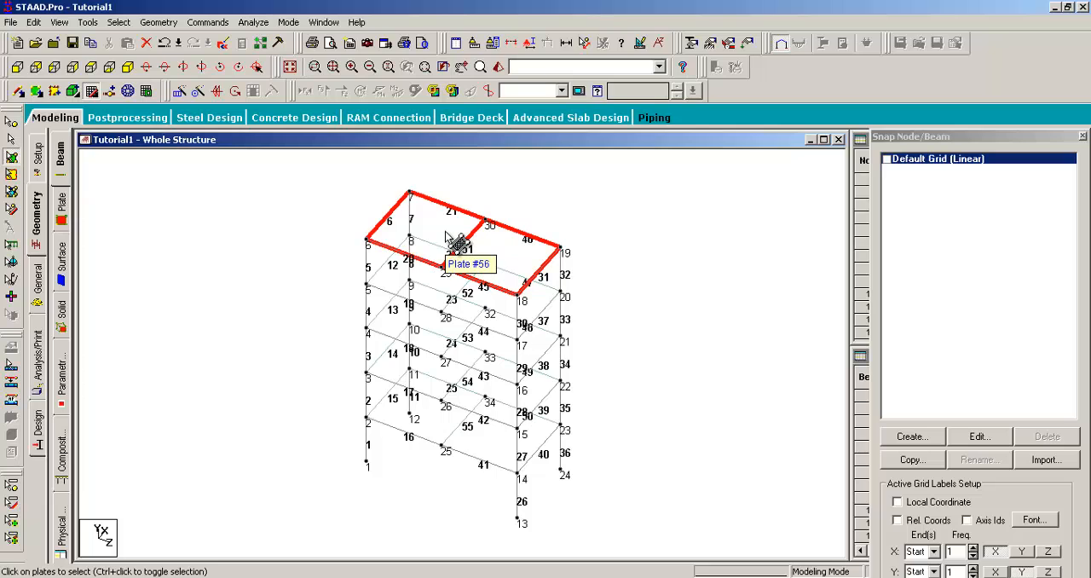
pyautogui.keyDown('ctrl'); pyautogui.click(445, 234); pyautogui.keyUp('ctrl')
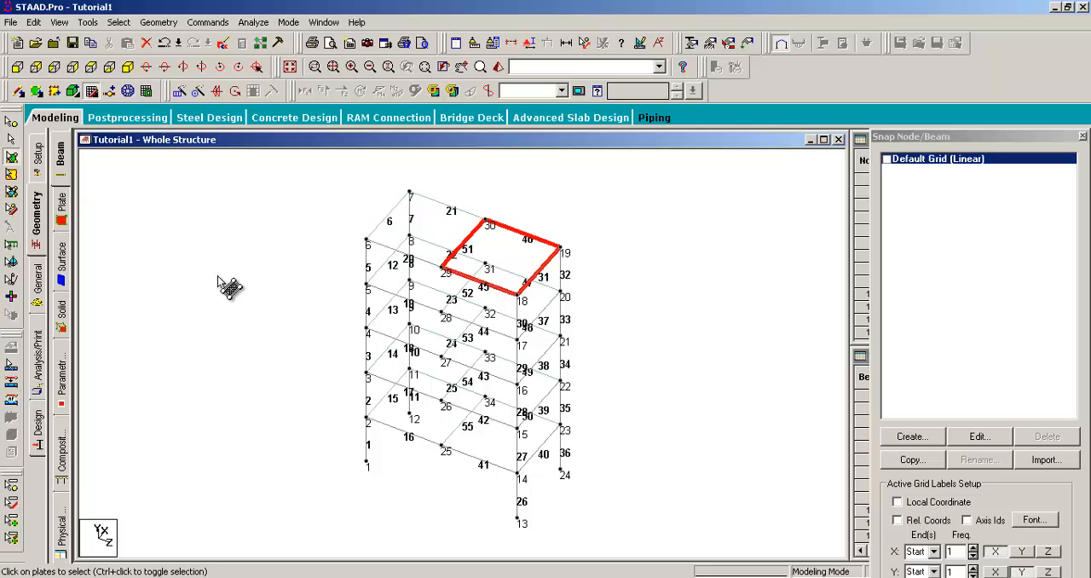
# - Show the Plates table and highlight each plate in the model by stepping through rows 65 up to 56
pyautogui.click(61, 205)
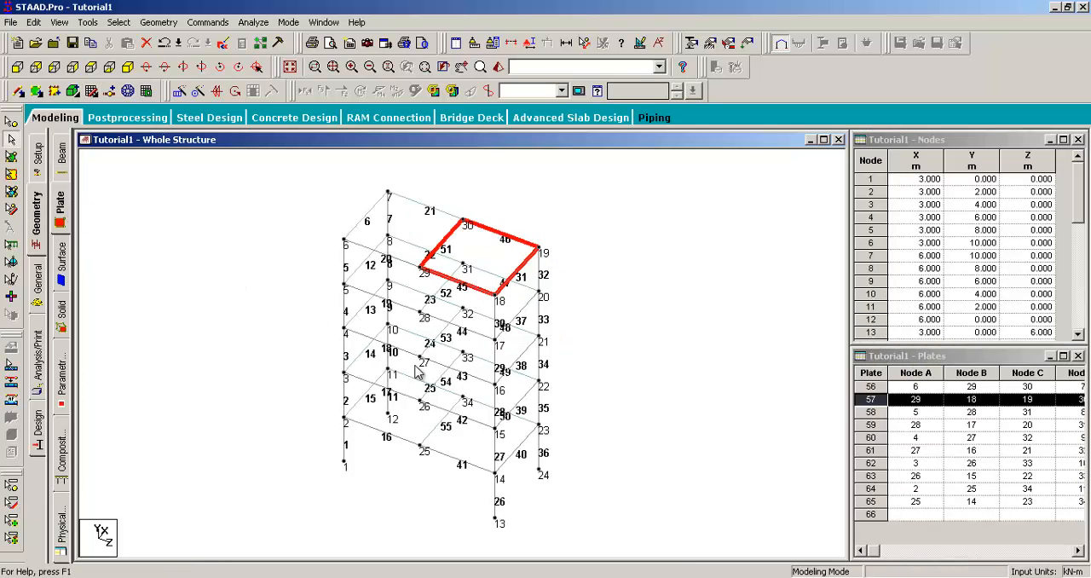
pyautogui.click(871, 501)
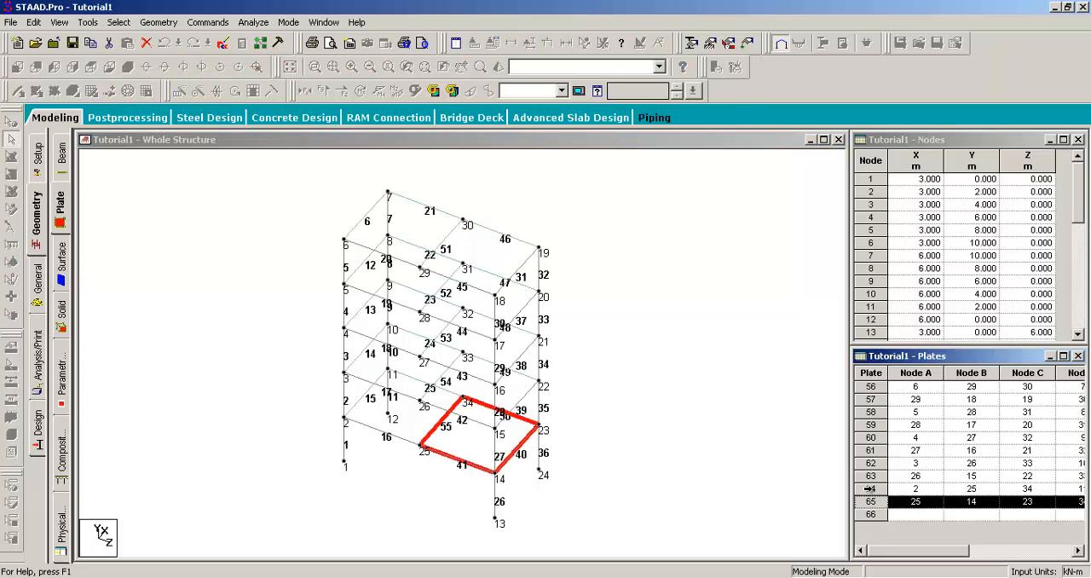
pyautogui.click(871, 488)
pyautogui.click(871, 475)
pyautogui.click(870, 463)
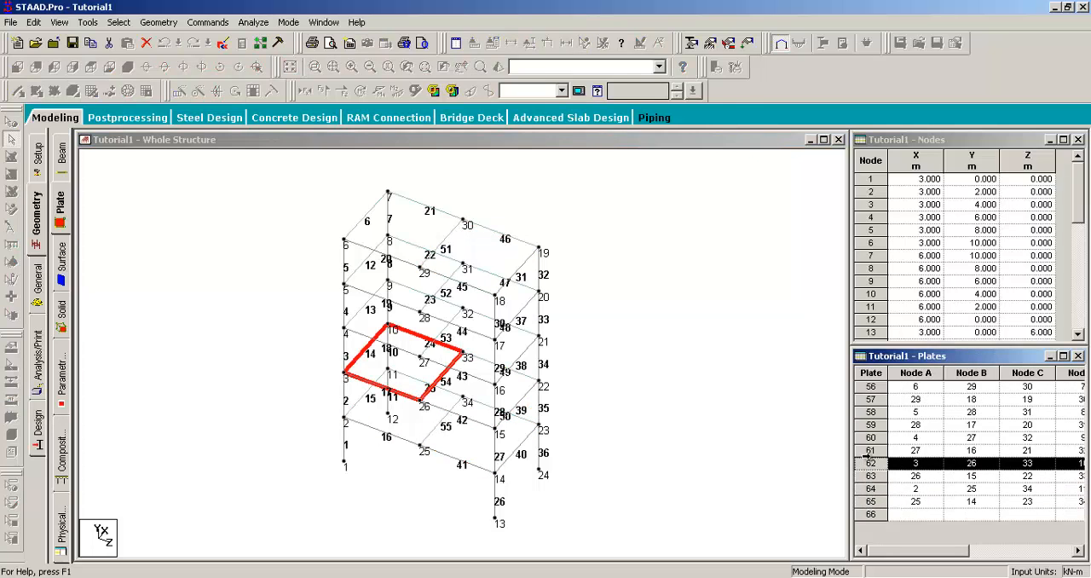
pyautogui.click(870, 450)
pyautogui.click(869, 437)
pyautogui.click(869, 424)
pyautogui.click(869, 412)
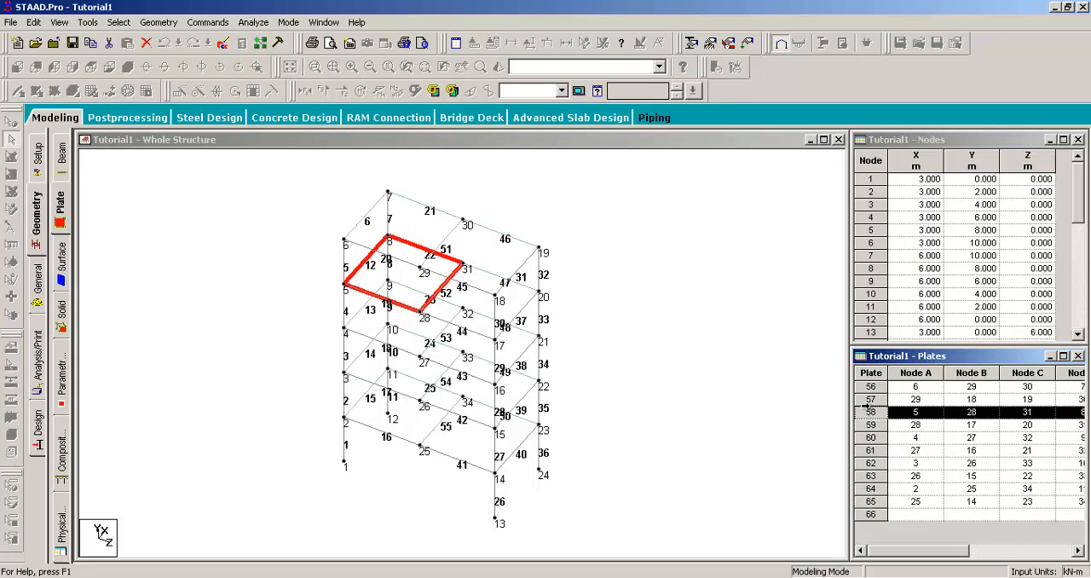
pyautogui.click(869, 399)
pyautogui.click(869, 386)
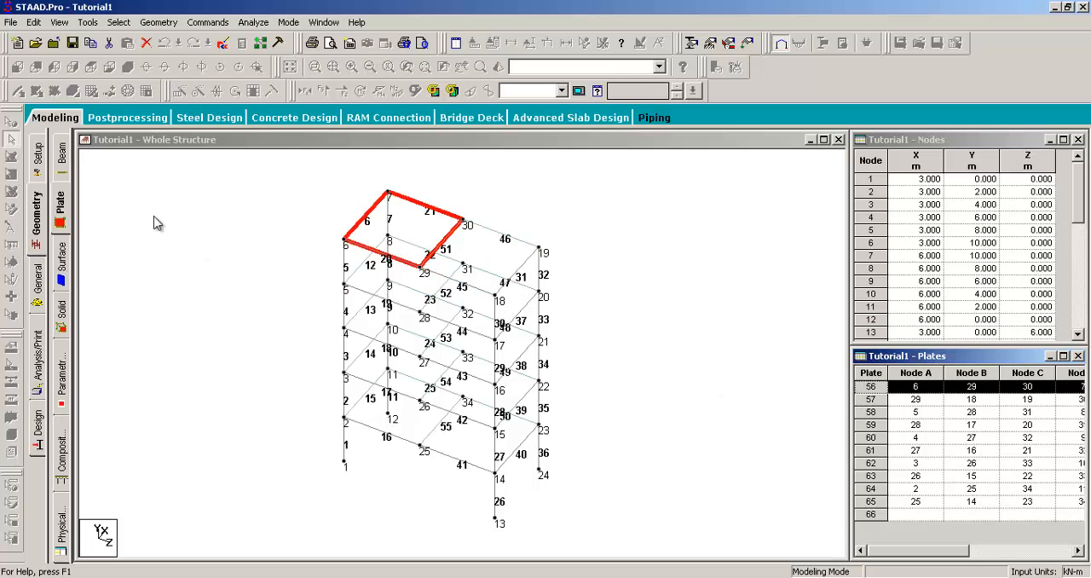
# - Return to the Beams table and examine the last beams by highlighting rows between 55 and 48 in the model
pyautogui.click(62, 161)
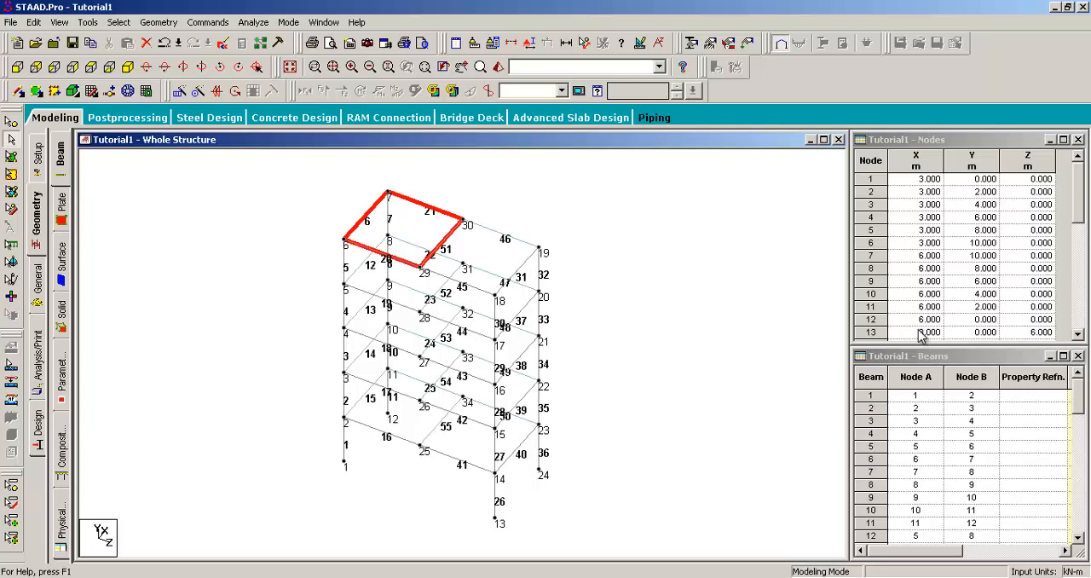
pyautogui.moveTo(1078, 409); pyautogui.dragTo(1077, 538)
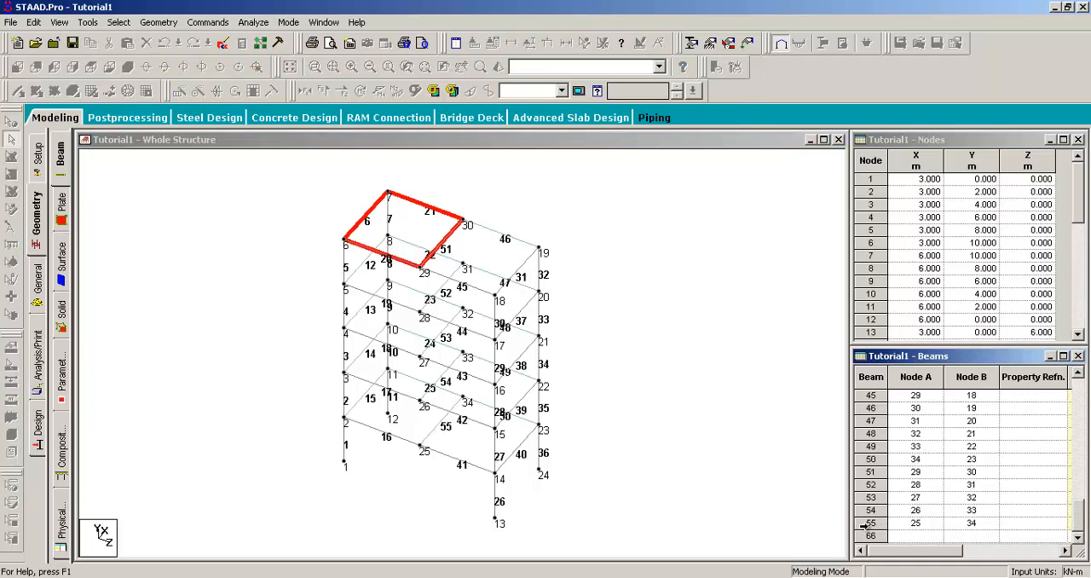
pyautogui.click(866, 525)
pyautogui.click(868, 510)
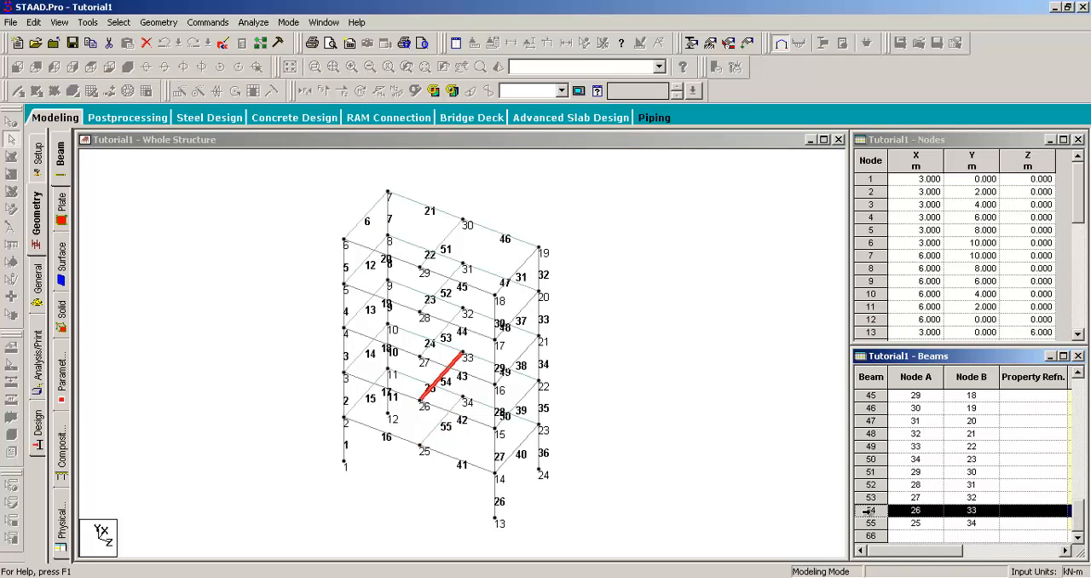
pyautogui.click(867, 496)
pyautogui.click(868, 484)
pyautogui.click(867, 471)
pyautogui.click(867, 457)
pyautogui.click(868, 435)
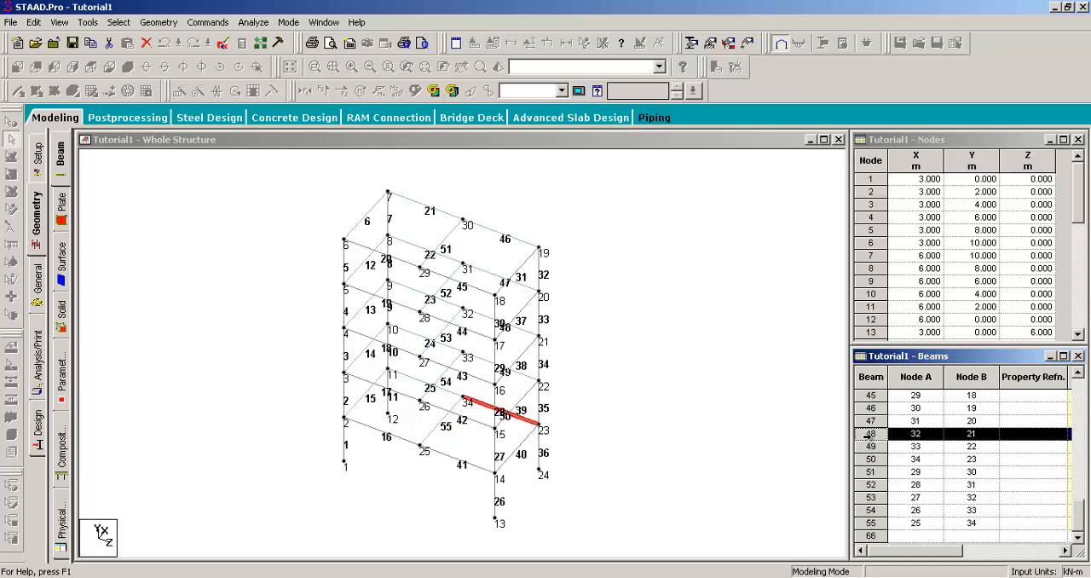
pyautogui.click(869, 447)
pyautogui.click(867, 523)
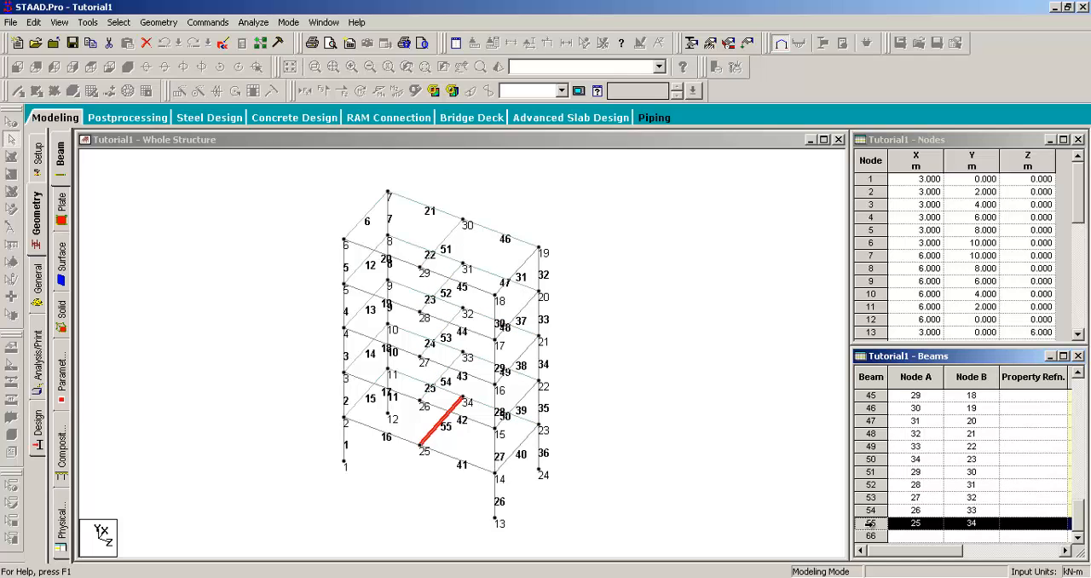